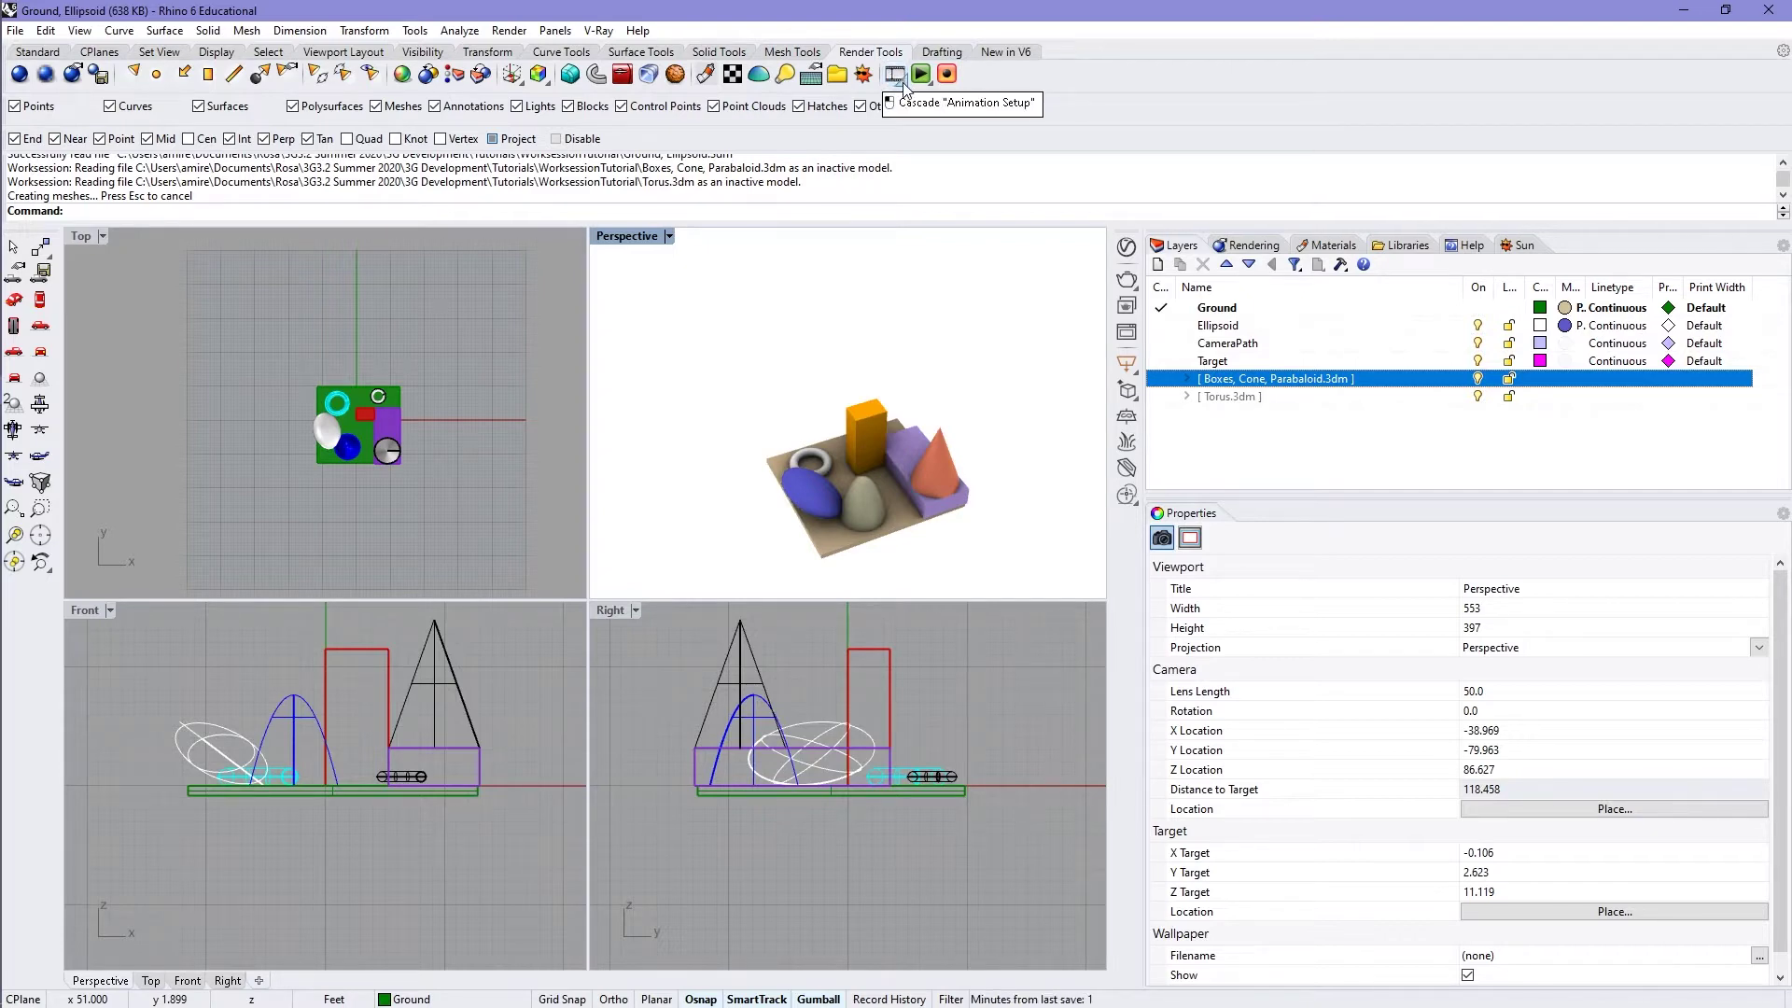
{"action": "left_click", "coordinate": [903, 83]}
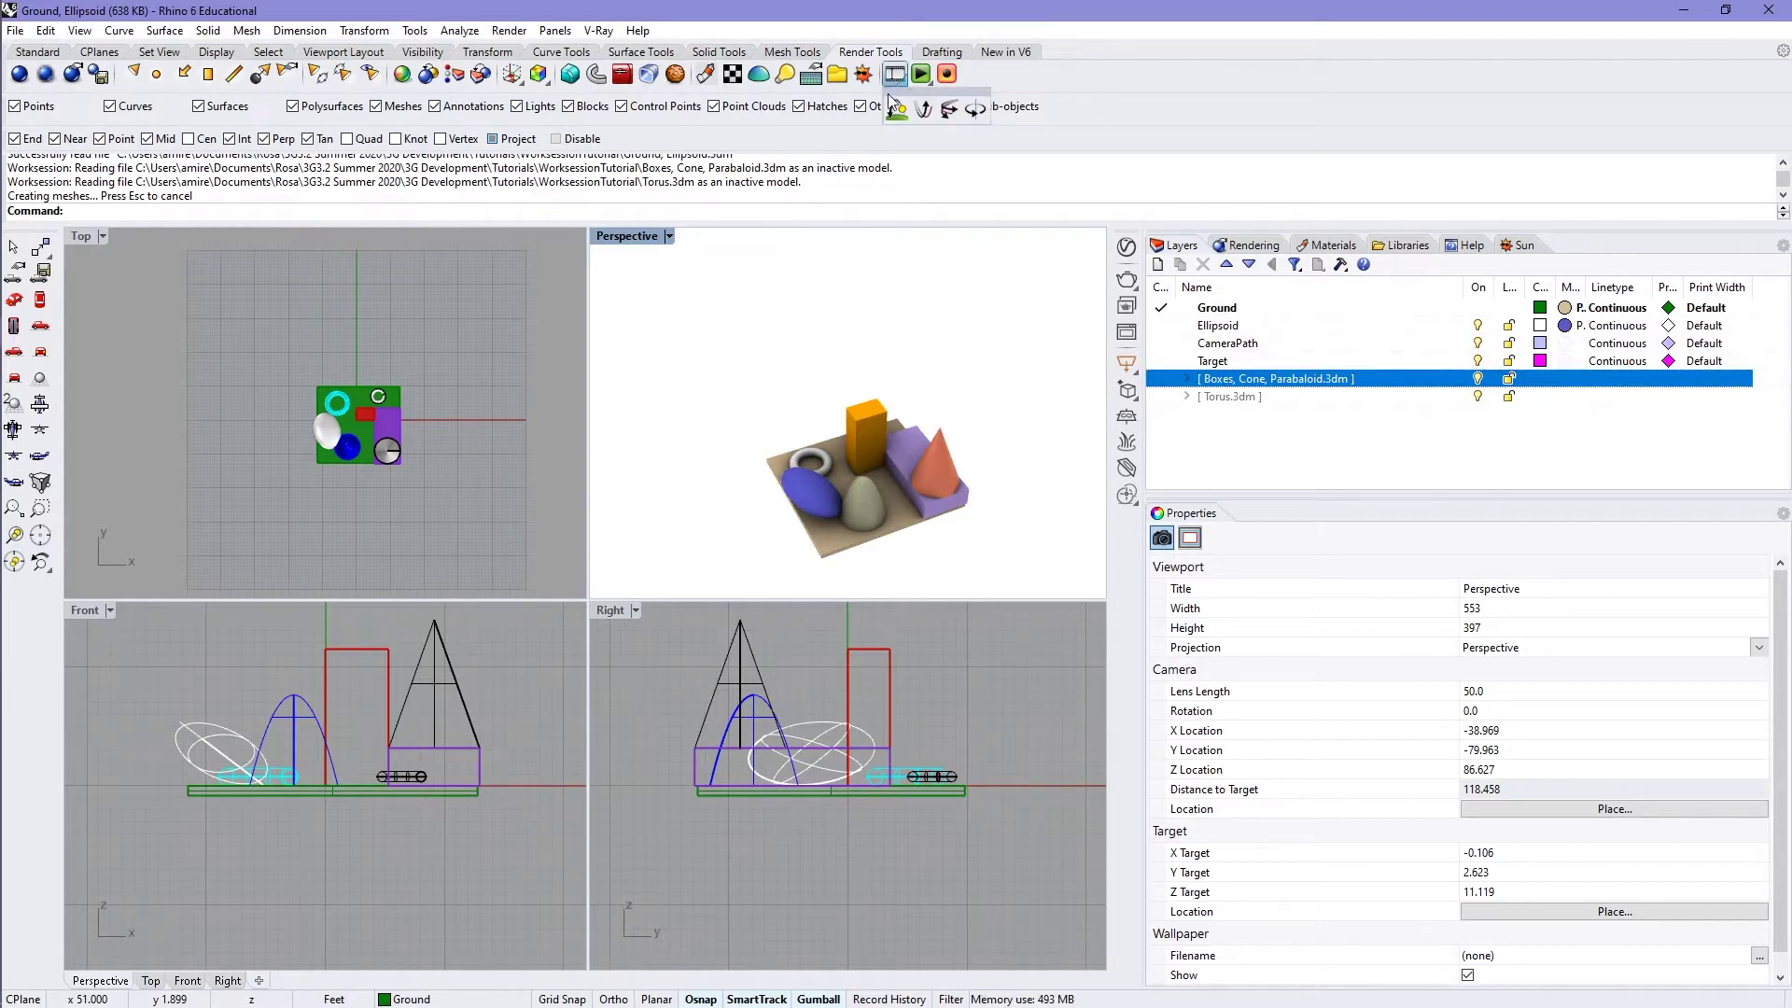
{"action": "left_click", "coordinate": [950, 110]}
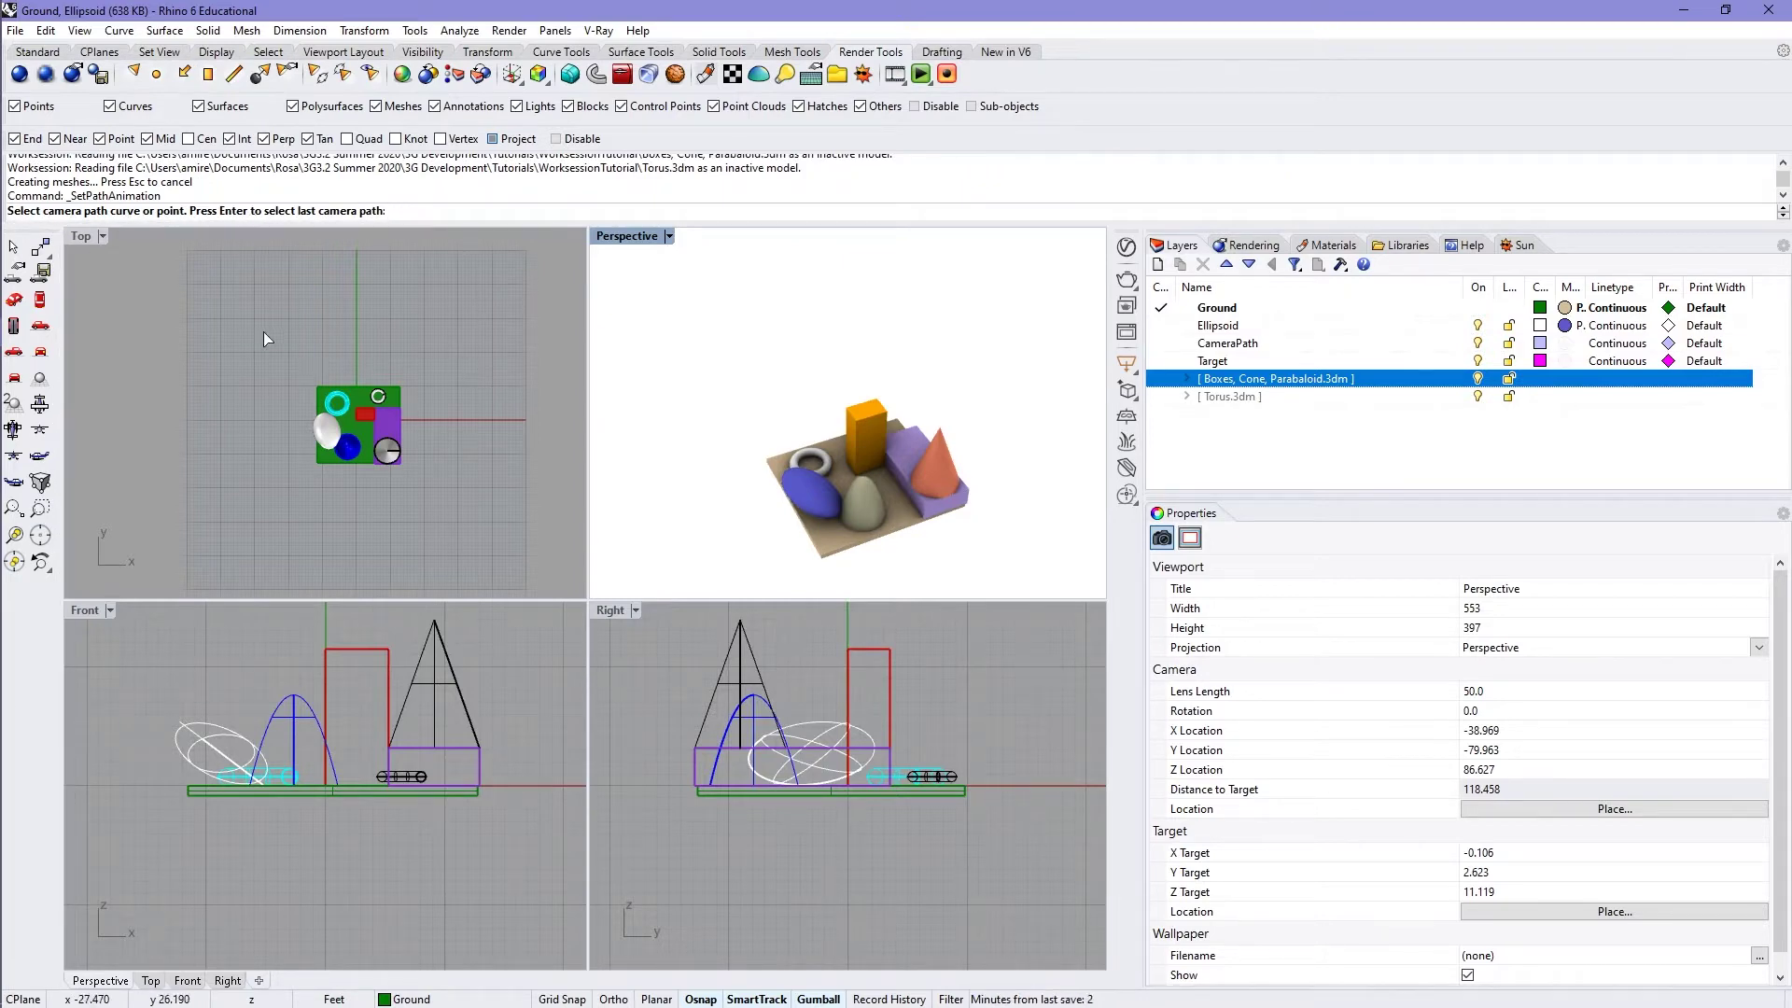
{"action": "key", "text": "Return"}
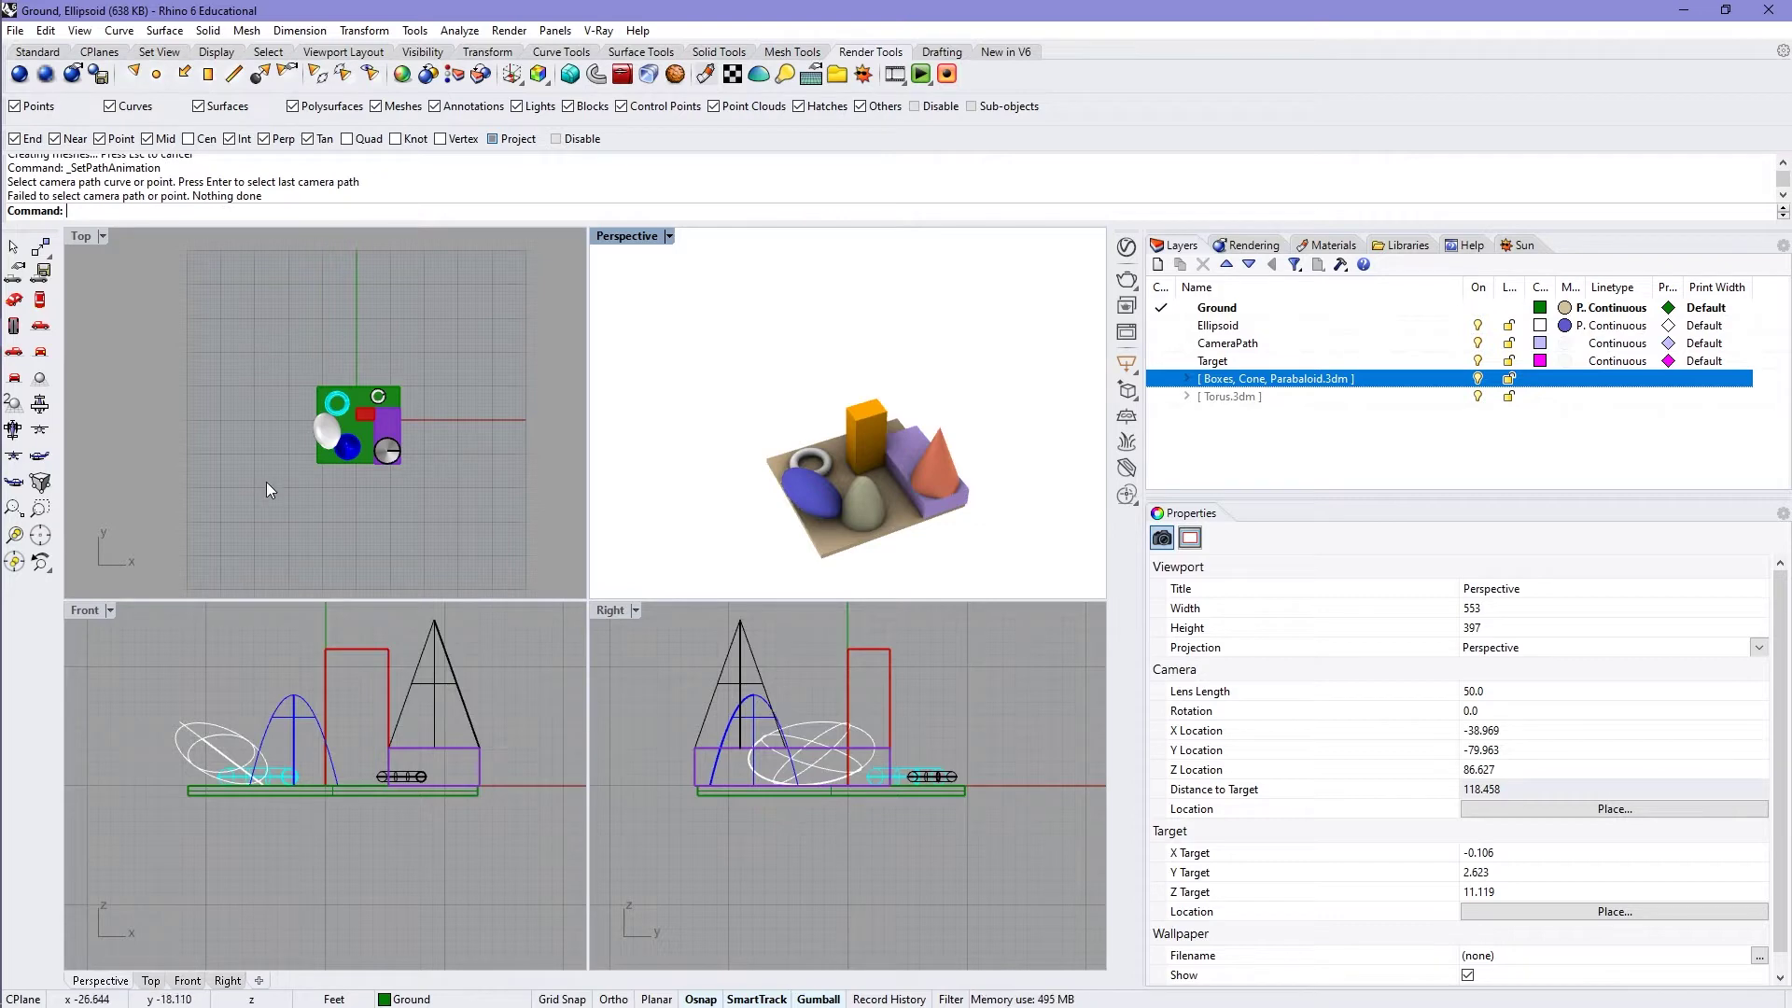
Draw an interpolated curve in the Top view, starting southwest of the ground plate, winding between the solids and ending past its north edge
{"action": "type", "text": "InterpCrv"}
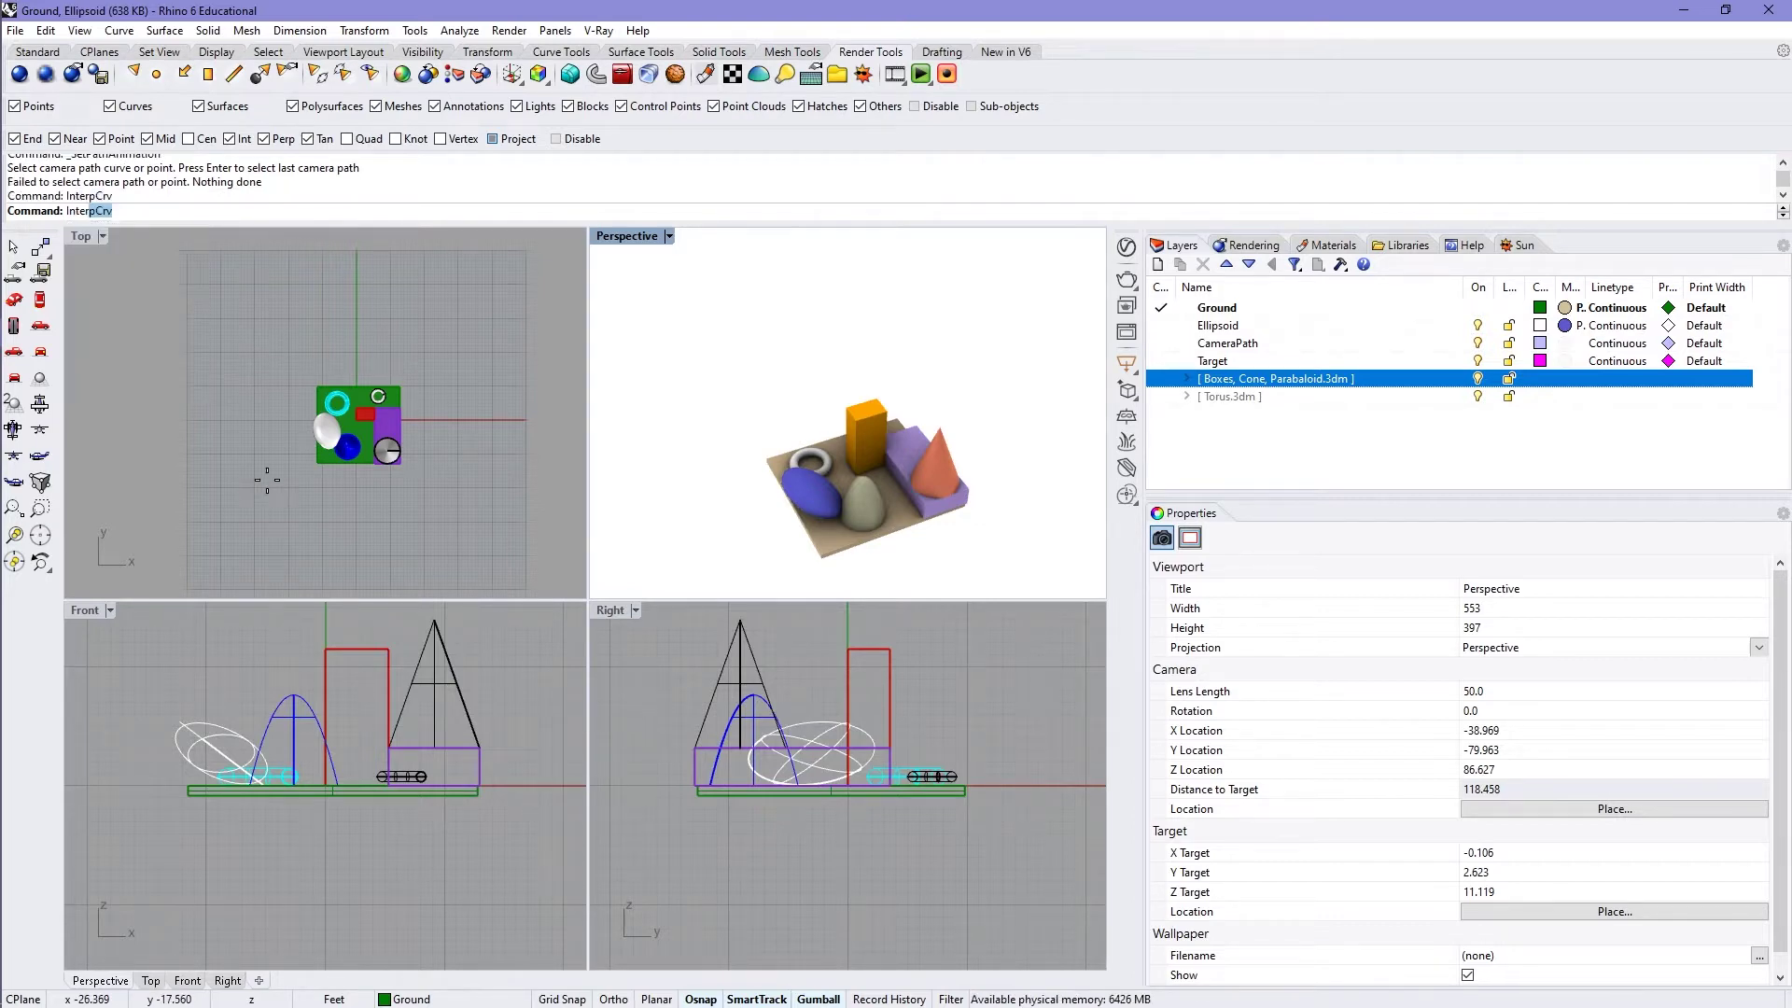
{"action": "key", "text": "Return"}
{"action": "scroll", "coordinate": [380, 495], "scroll_direction": "up", "scroll_amount": 3}
{"action": "right_click_drag", "start_coordinate": [492, 374], "coordinate": [460, 419]}
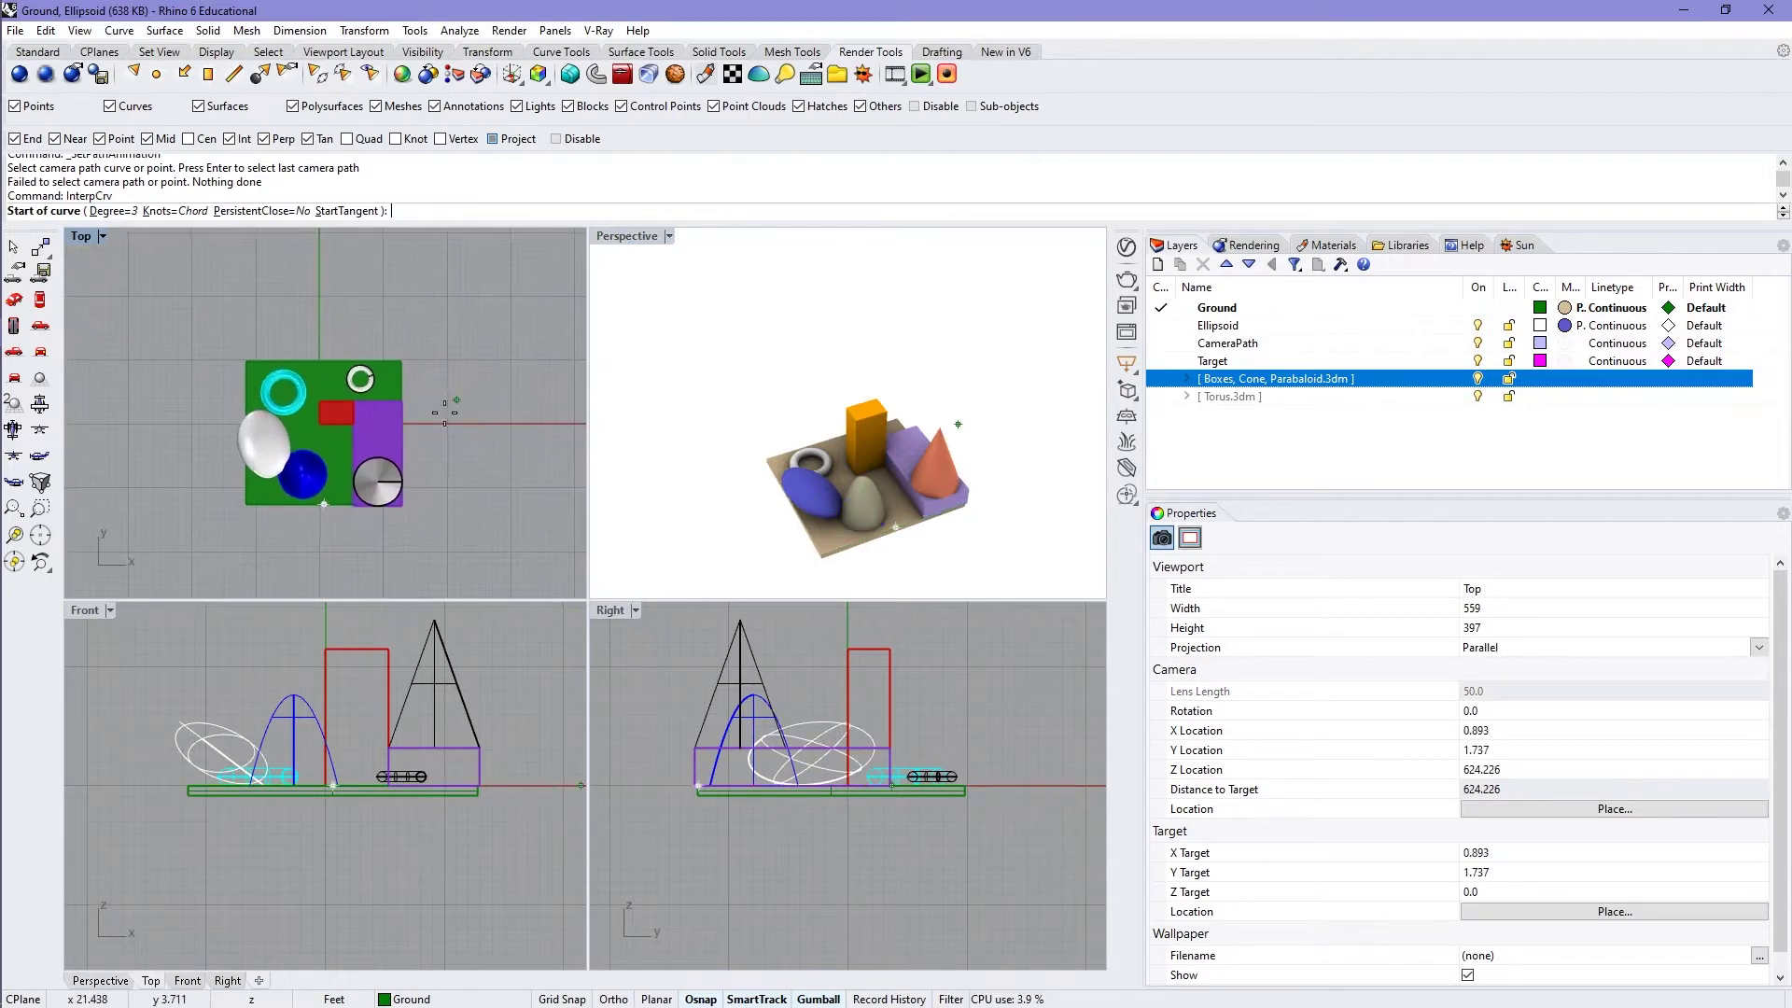
{"action": "left_click", "coordinate": [188, 503]}
{"action": "left_click", "coordinate": [245, 539]}
{"action": "left_click", "coordinate": [322, 539]}
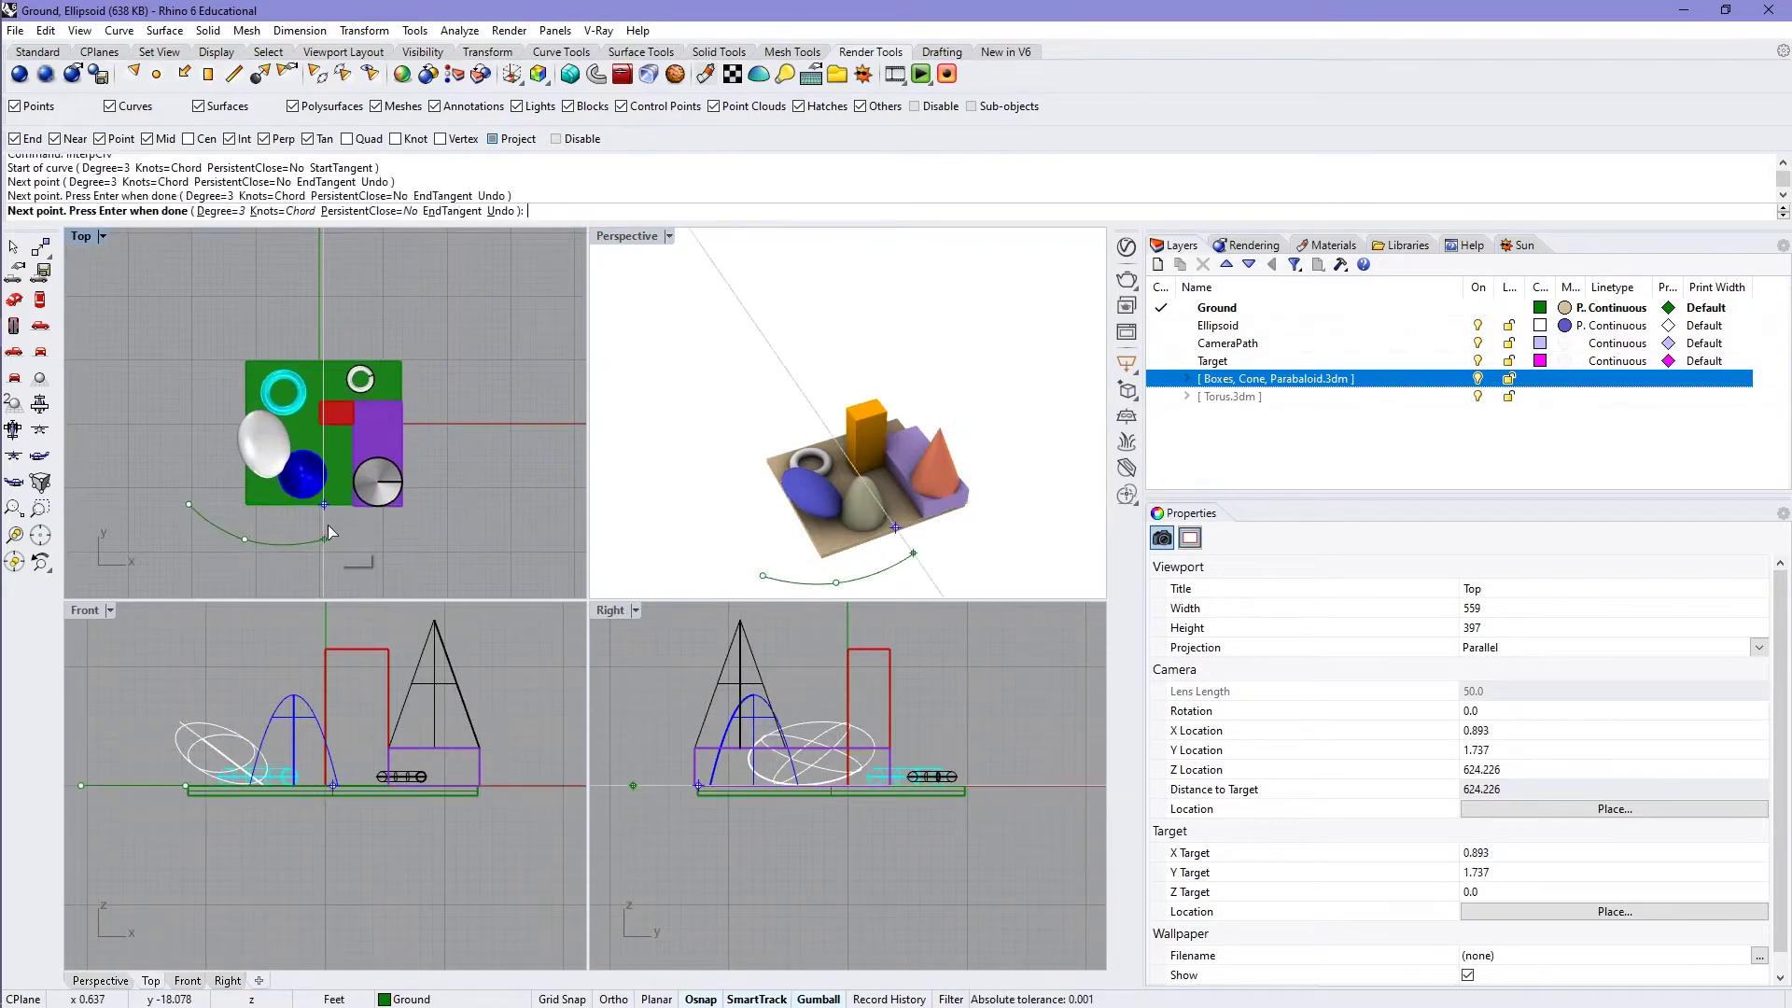
{"action": "scroll", "coordinate": [332, 465], "scroll_direction": "up", "scroll_amount": 3}
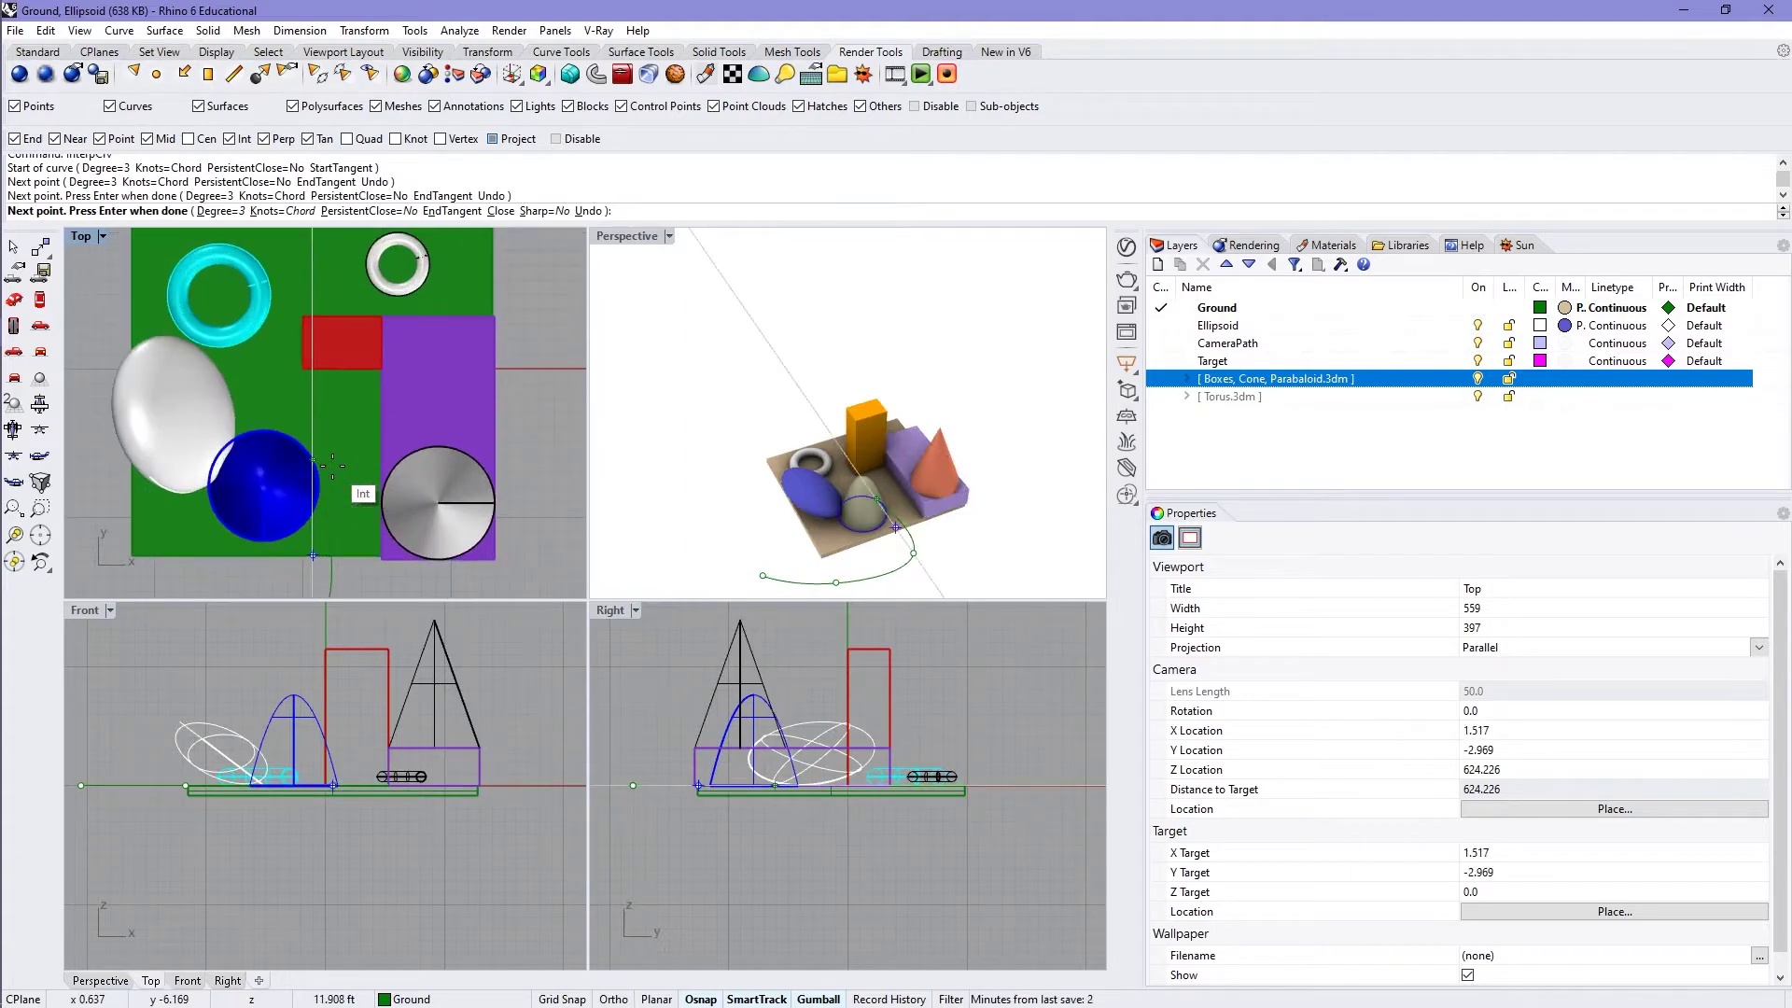
{"action": "left_click", "coordinate": [342, 468]}
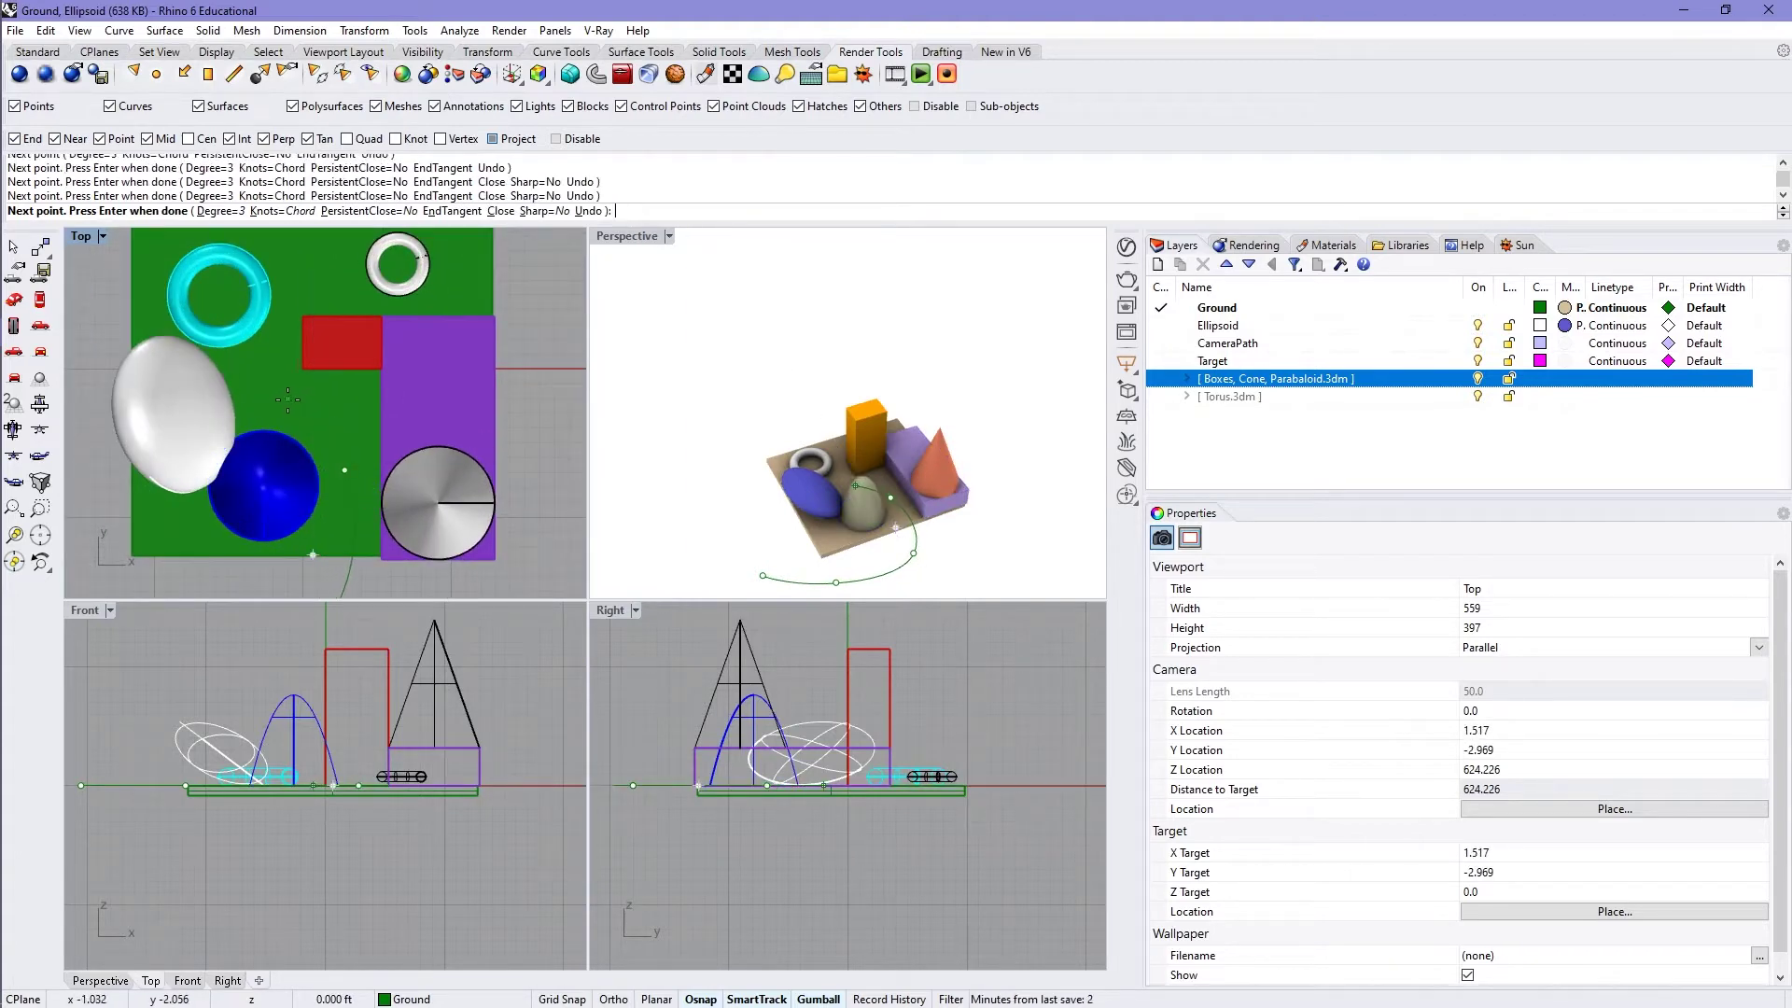
{"action": "left_click", "coordinate": [288, 400]}
{"action": "right_click_drag", "start_coordinate": [325, 266], "coordinate": [311, 413]}
{"action": "left_click", "coordinate": [342, 320]}
{"action": "left_click", "coordinate": [423, 282]}
{"action": "left_click", "coordinate": [457, 272]}
{"action": "key", "text": "Return"}
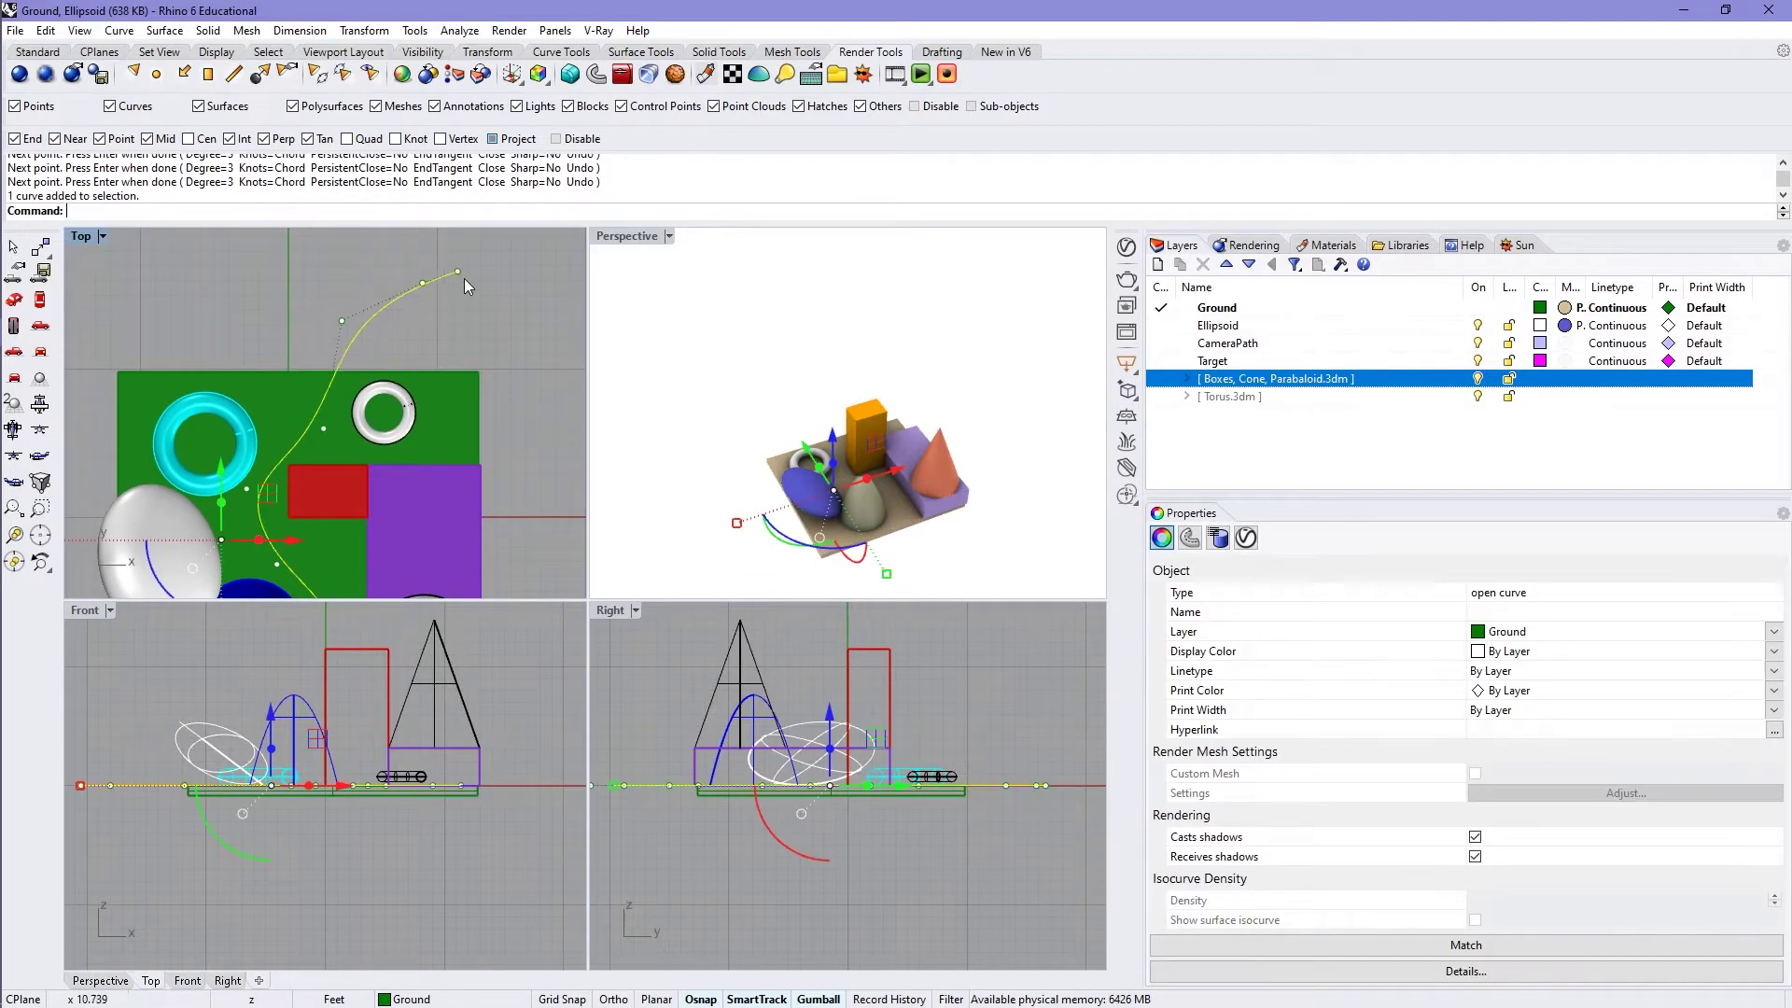
Move the new winding curve to the CameraPath layer
{"action": "scroll", "coordinate": [474, 311], "scroll_direction": "down", "scroll_amount": 3}
{"action": "right_click", "coordinate": [1260, 346]}
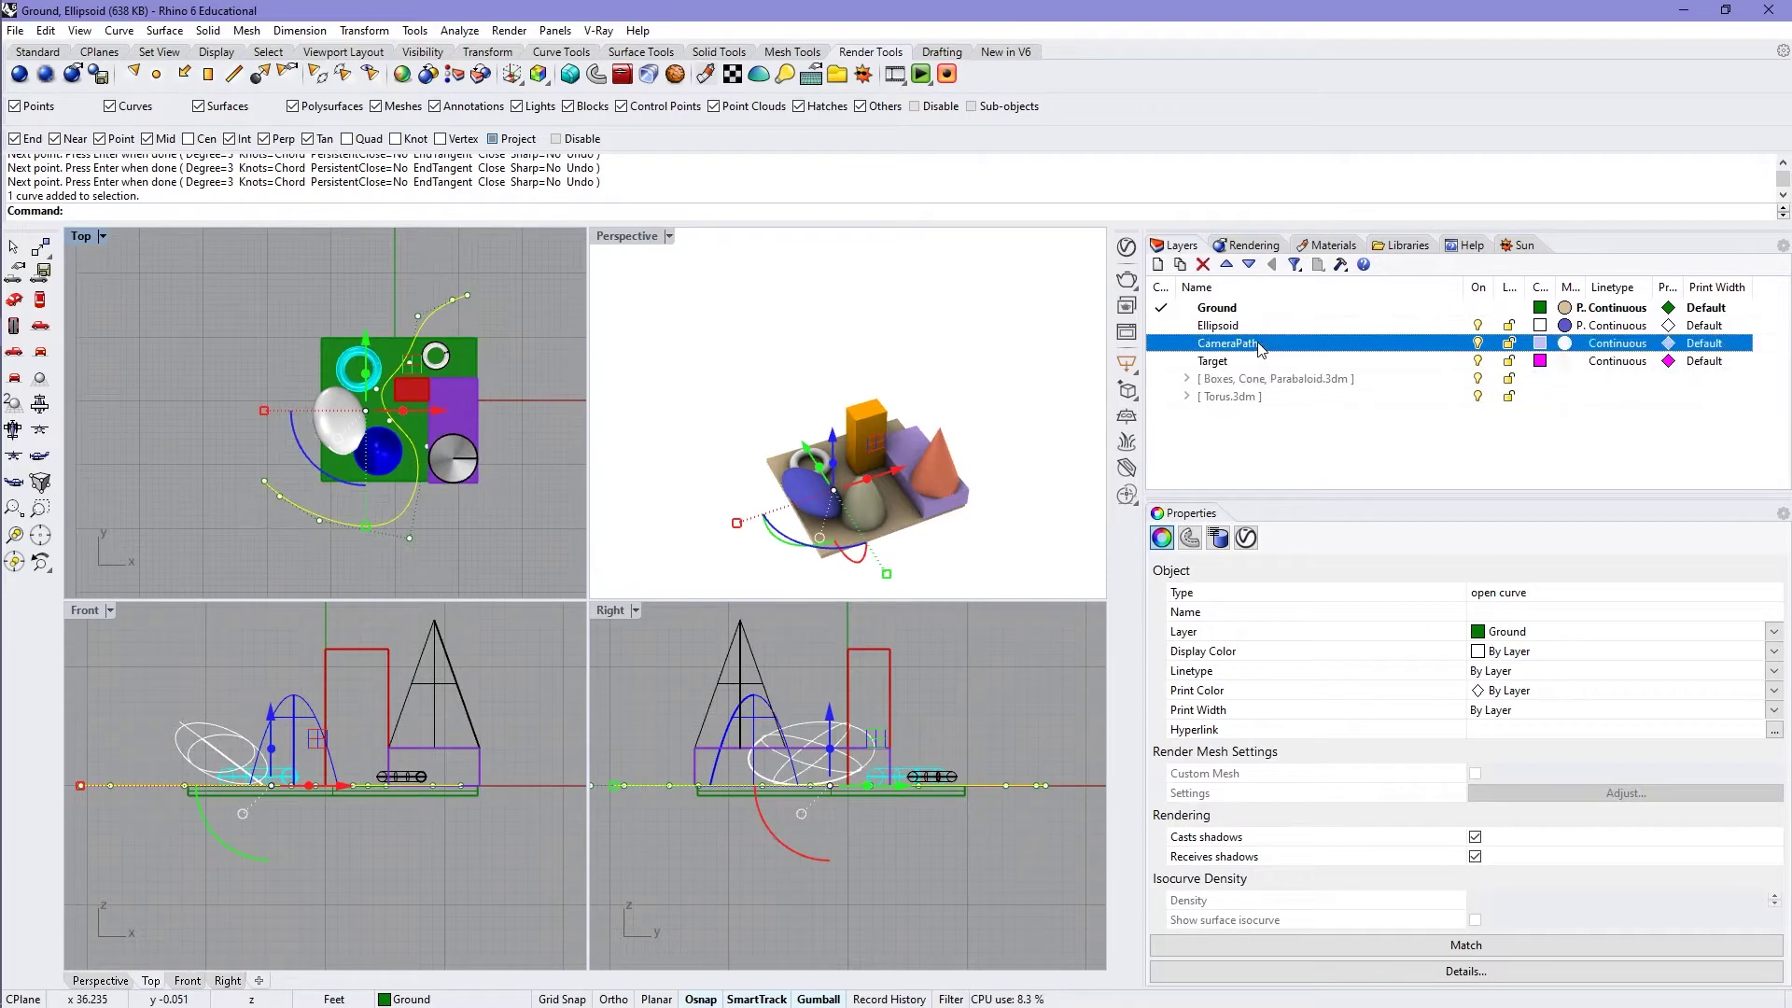
{"action": "left_click", "coordinate": [1340, 668]}
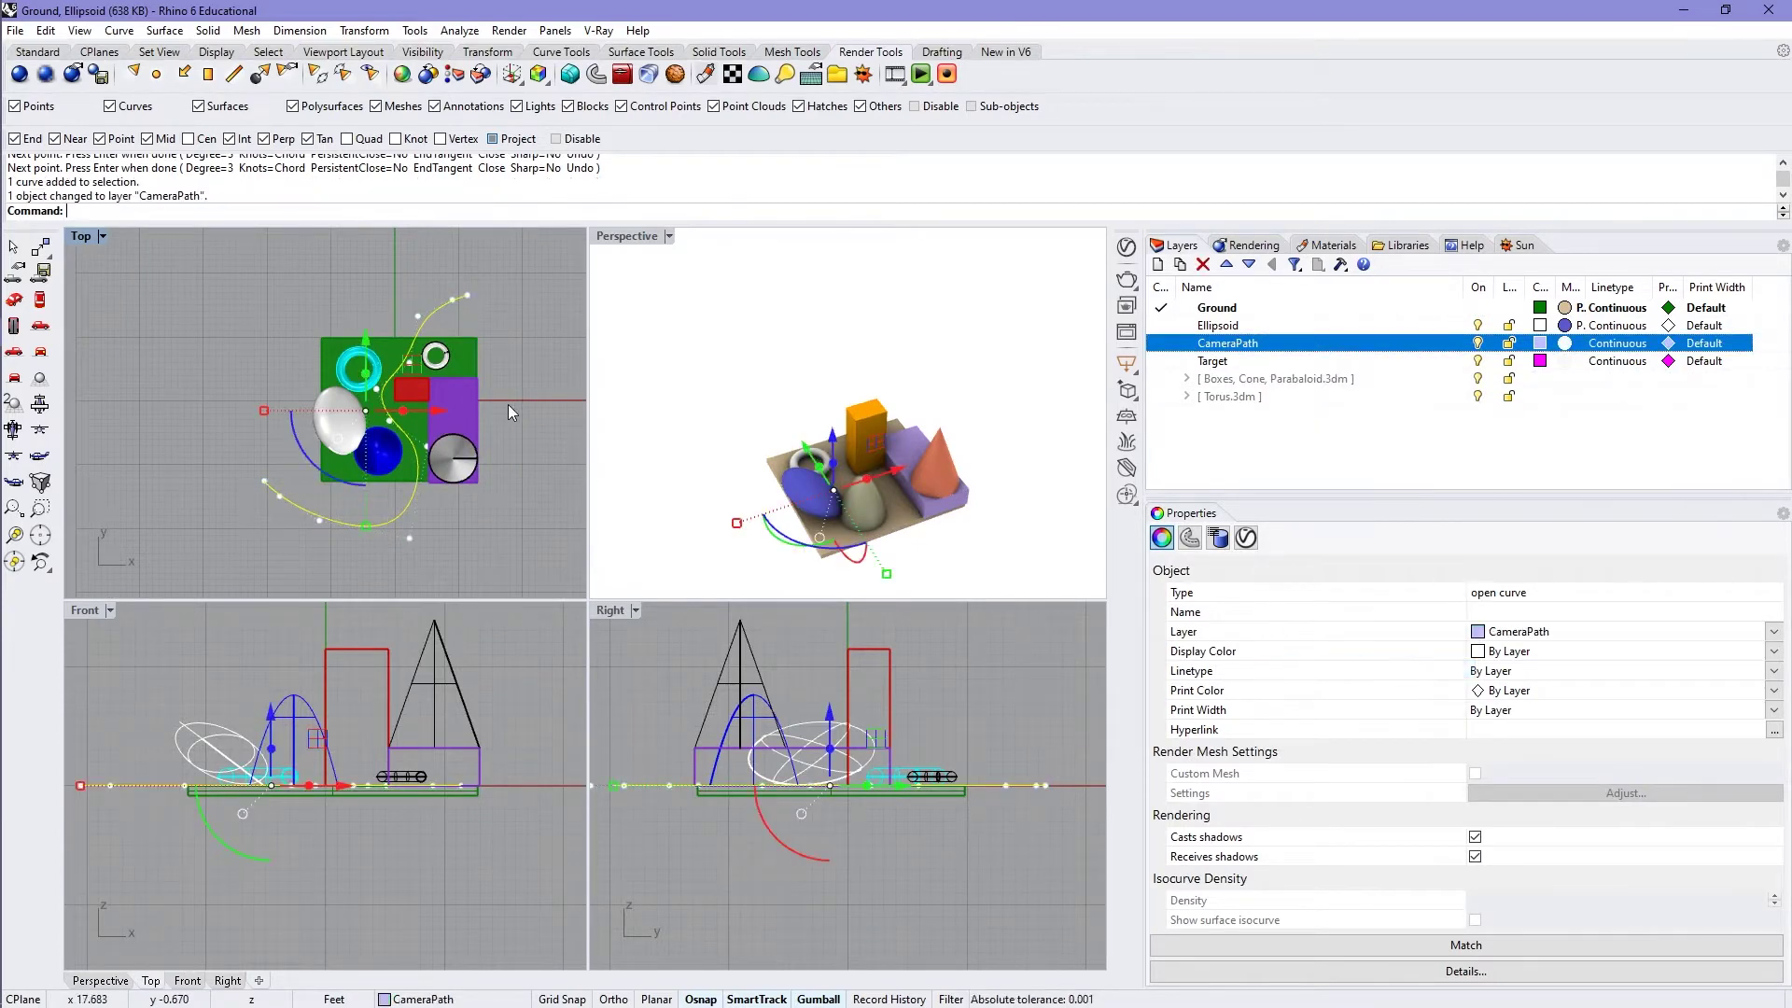
Duplicate the camera path curve diagonally up and to the left in the Top view, and move the copy to the Target layer
{"action": "mouse_move", "coordinate": [414, 362]}
{"action": "left_mouse_down"}
{"action": "mouse_move", "coordinate": [372, 318]}
{"action": "mouse_move", "coordinate": [416, 364]}
{"action": "left_mouse_up"}
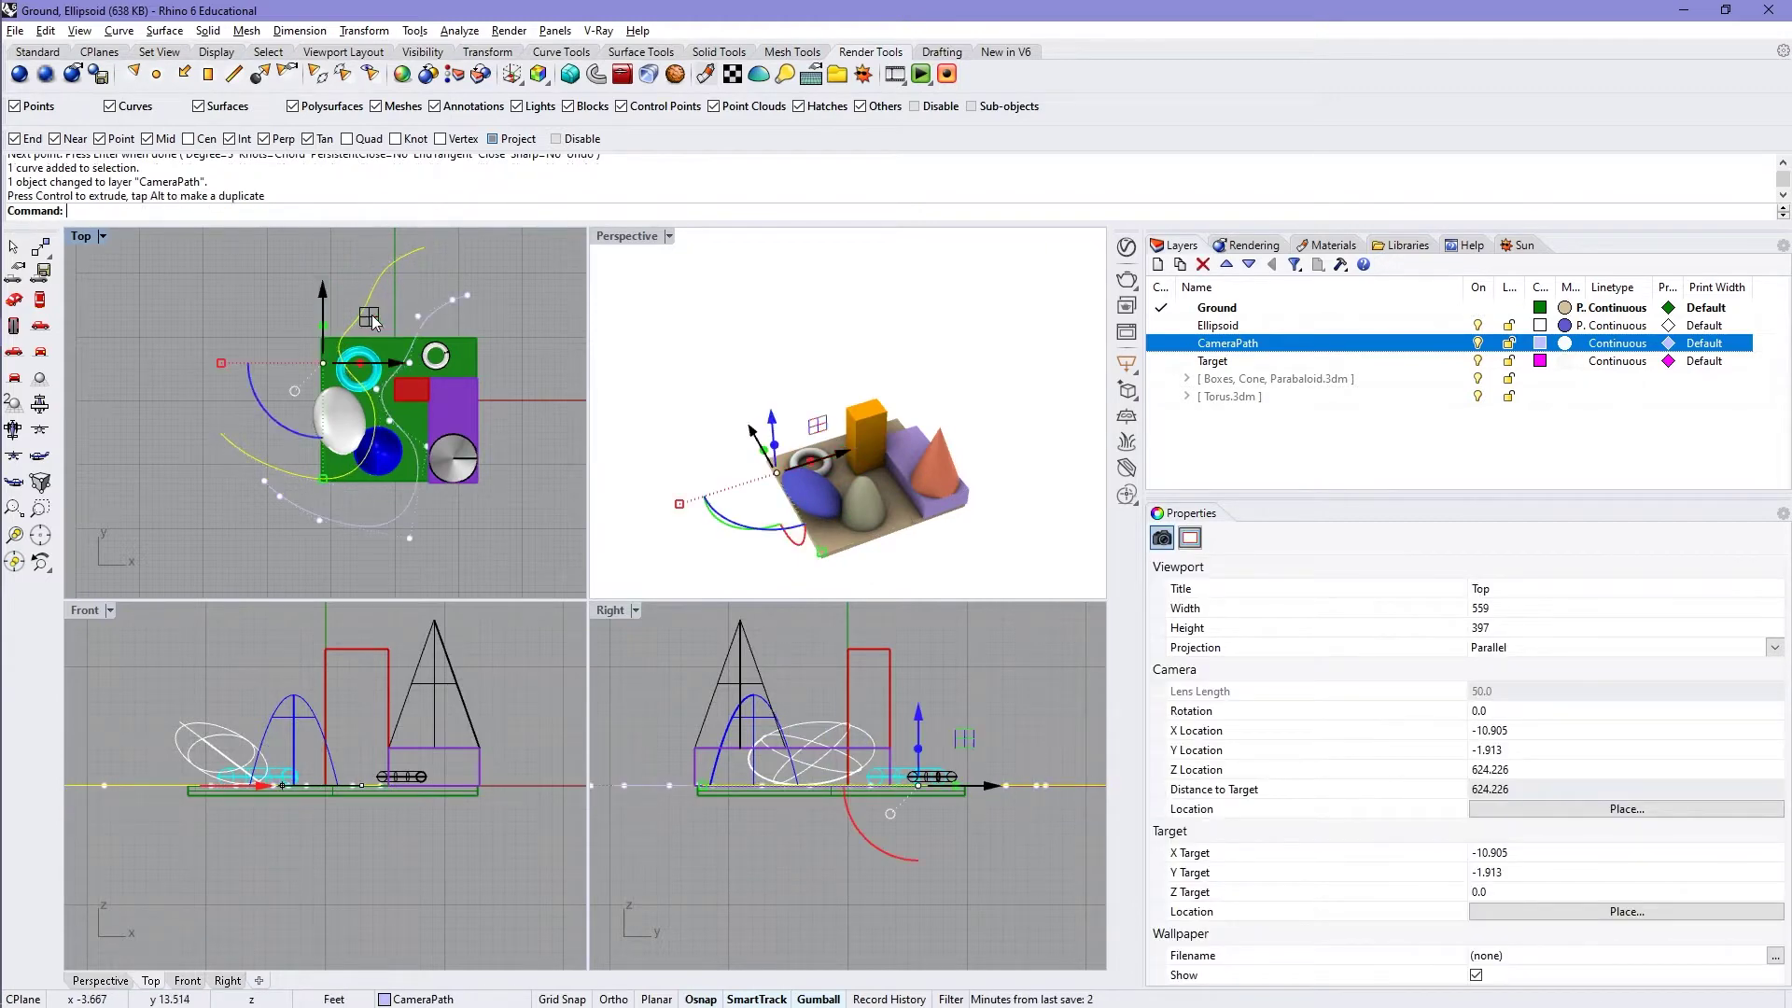
{"action": "left_click", "coordinate": [534, 310]}
{"action": "left_click", "coordinate": [377, 273]}
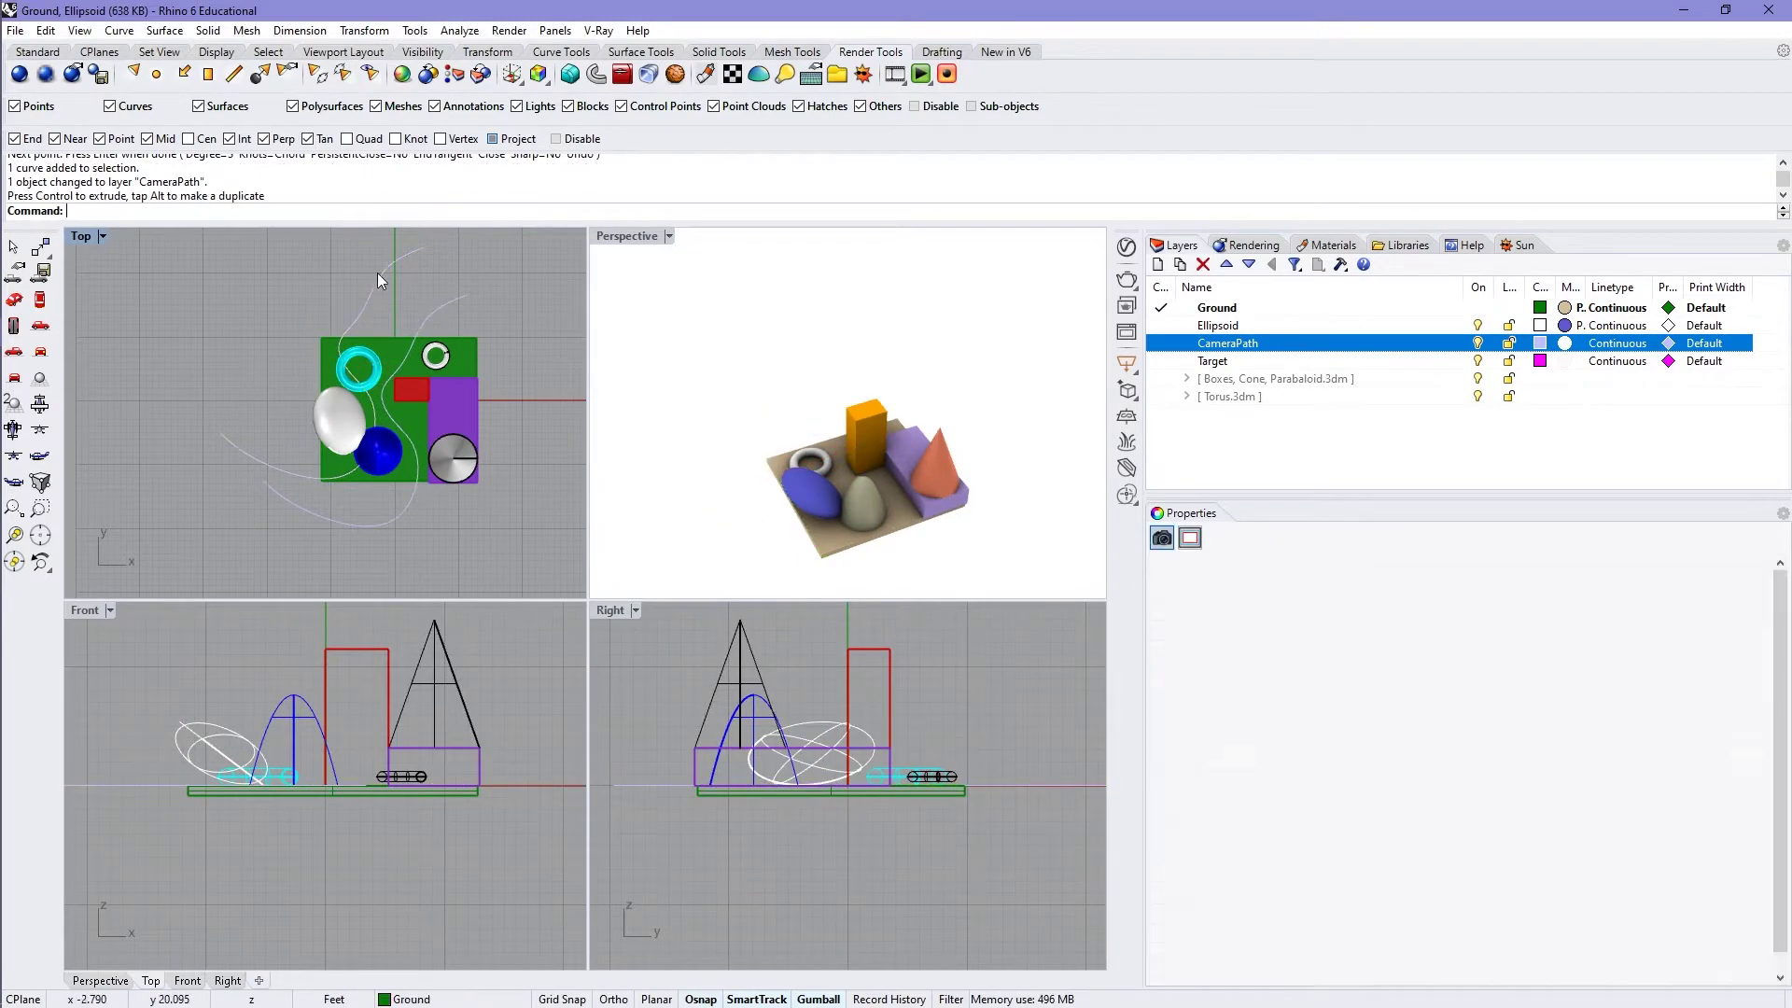
{"action": "right_click", "coordinate": [1259, 361]}
{"action": "left_click", "coordinate": [1352, 689]}
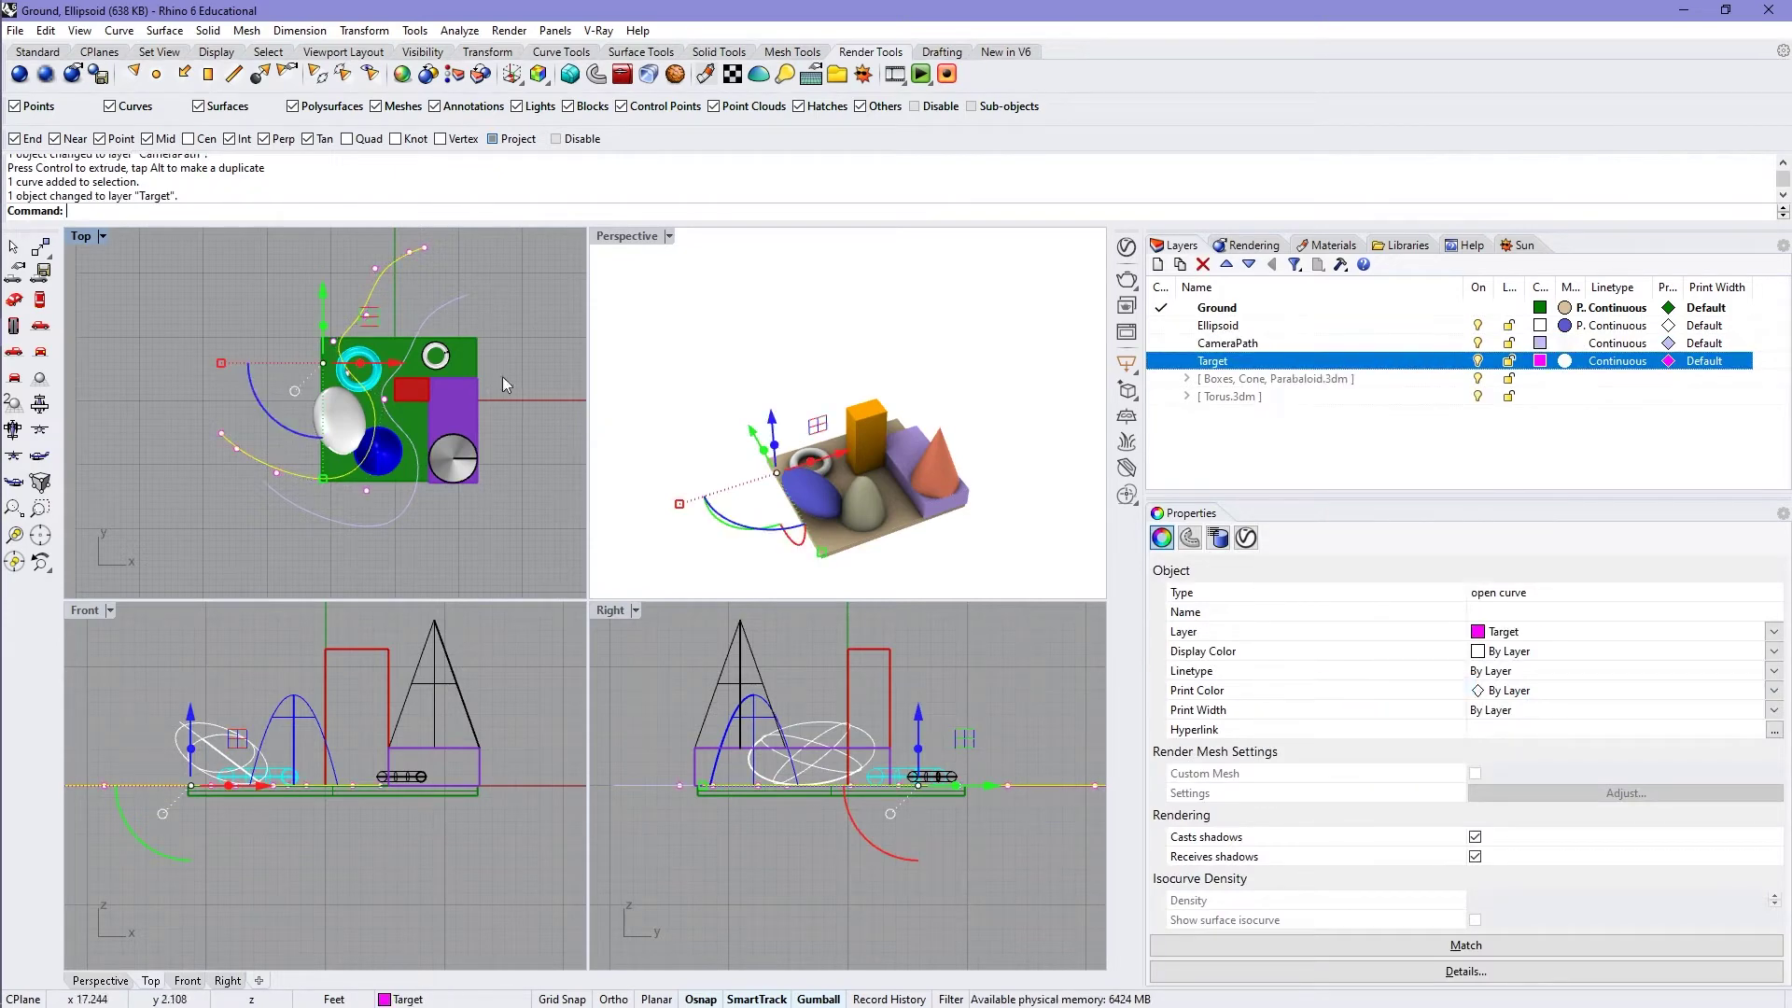
{"action": "left_click", "coordinate": [539, 329]}
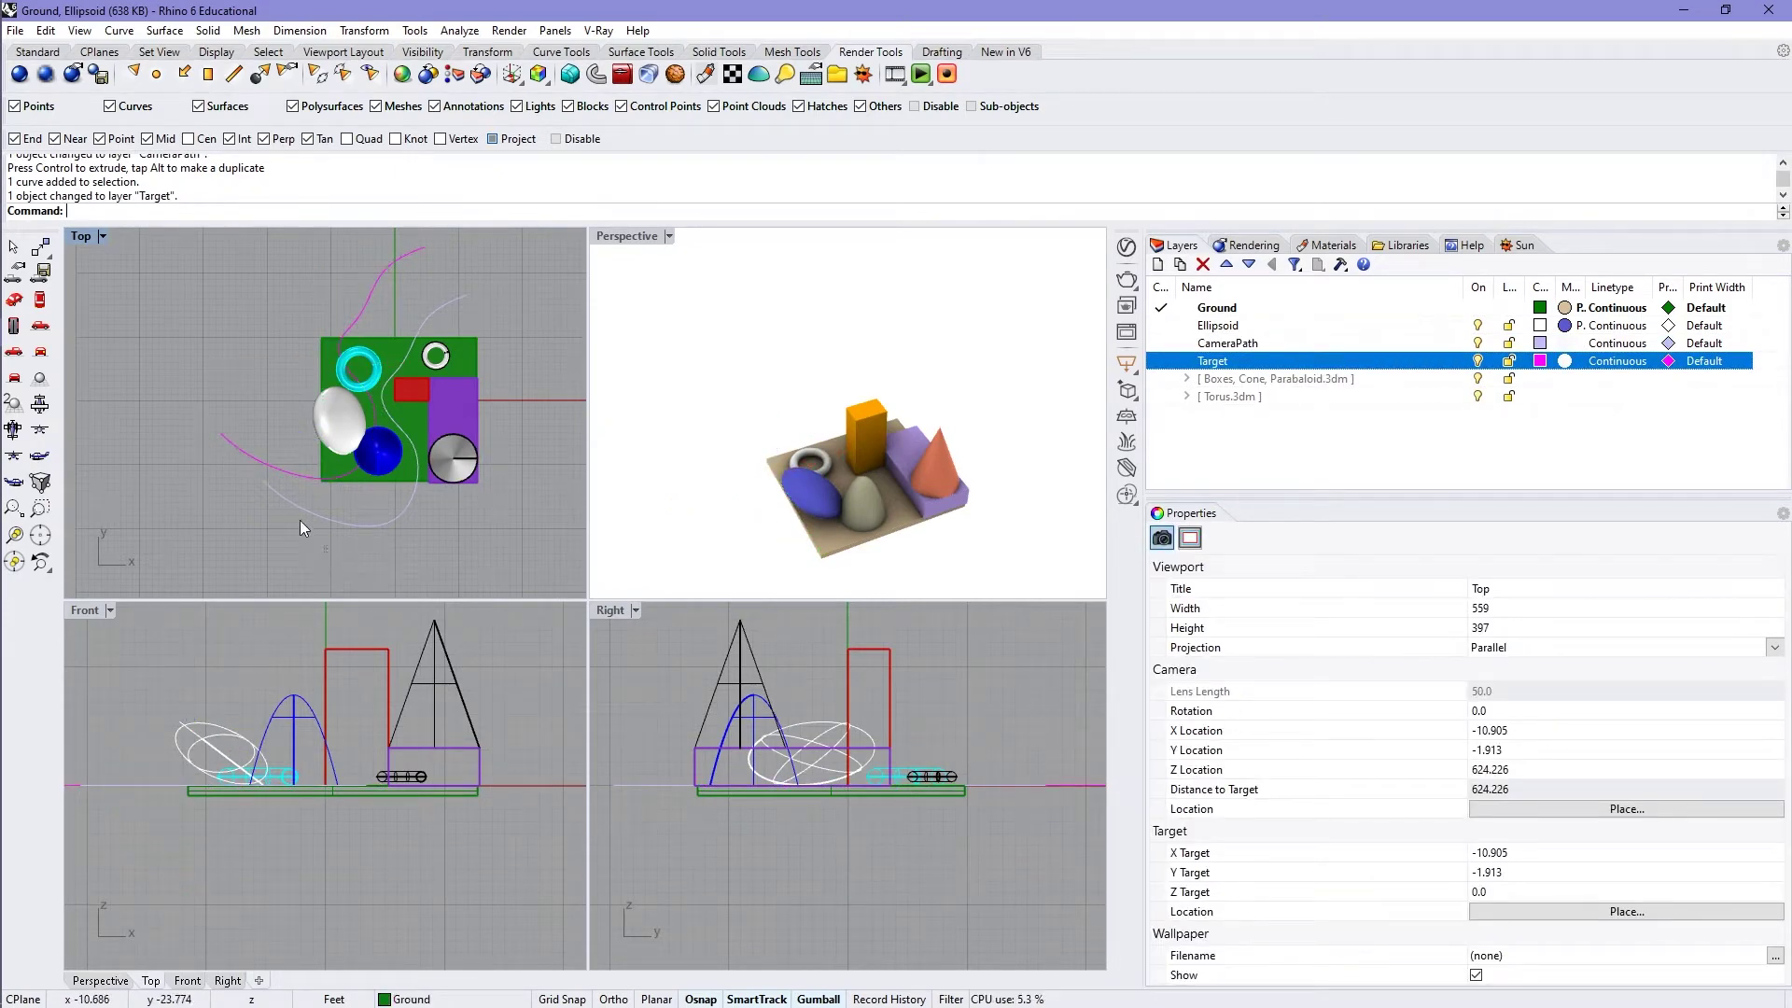
Raise both the camera path and target curves slightly above the ground plate in the Right view
{"action": "left_click_drag", "start_coordinate": [267, 472], "coordinate": [272, 508]}
{"action": "left_click_drag", "start_coordinate": [271, 437], "coordinate": [241, 461]}
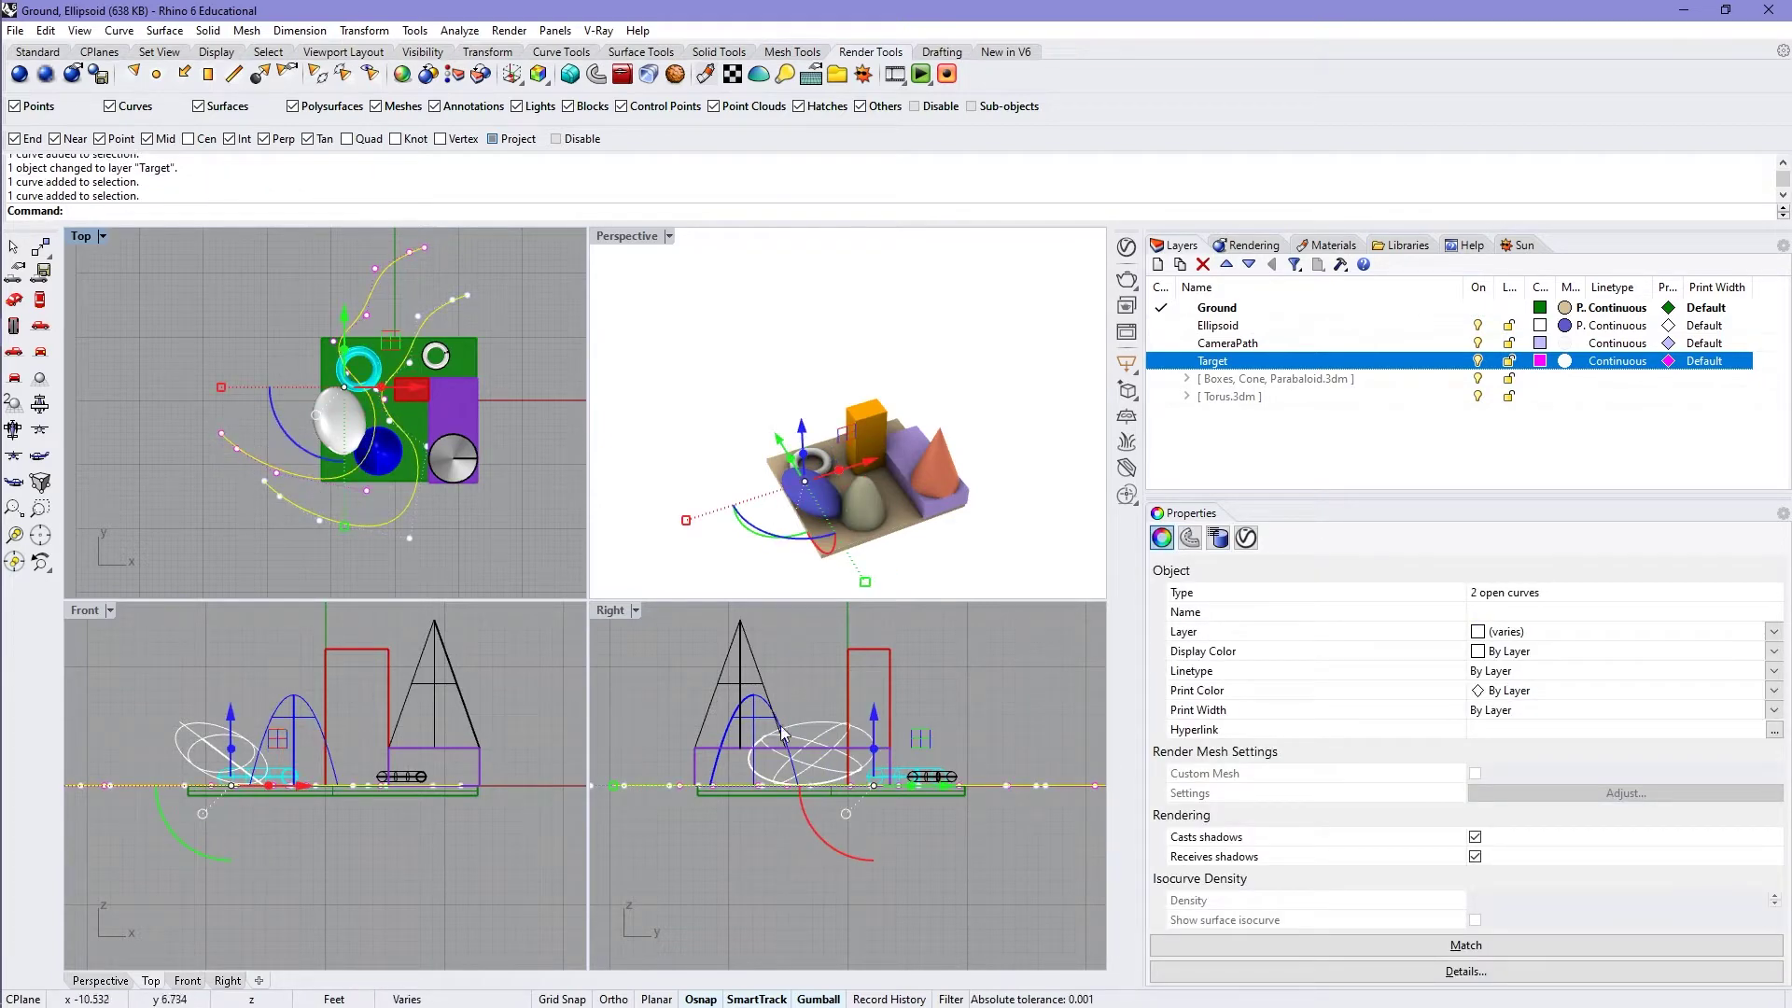
{"action": "left_click_drag", "start_coordinate": [875, 716], "coordinate": [878, 691]}
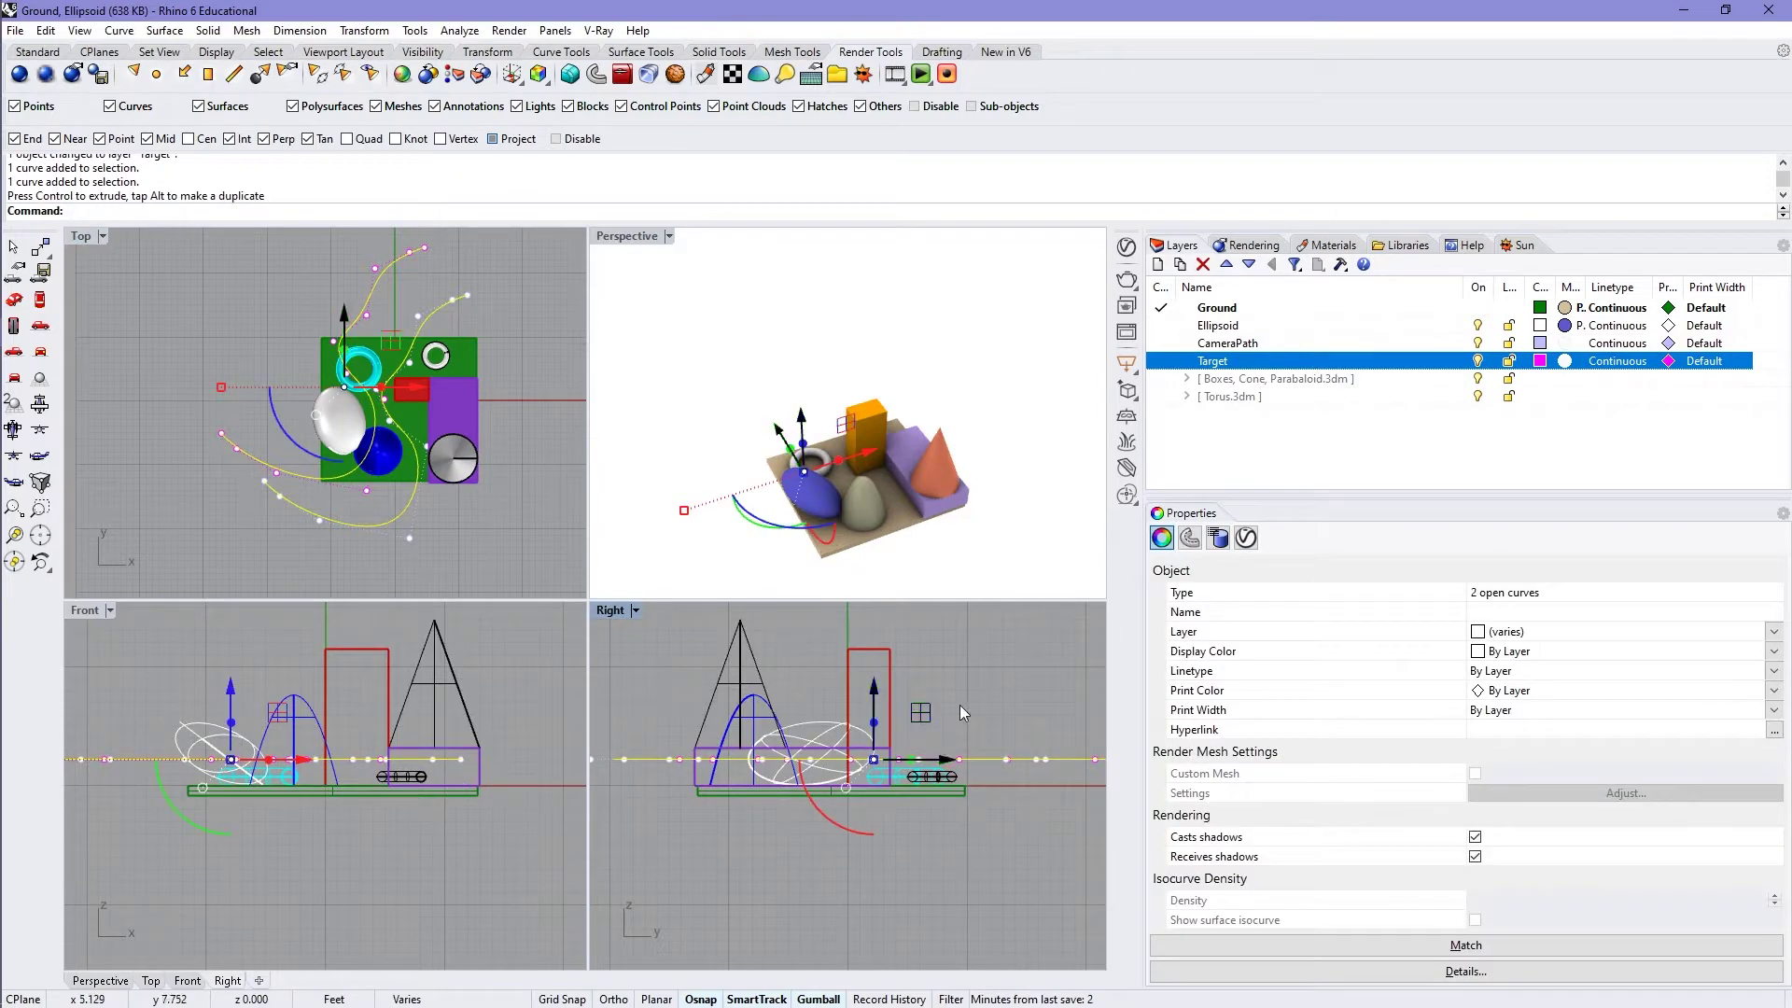
{"action": "left_click", "coordinate": [798, 636]}
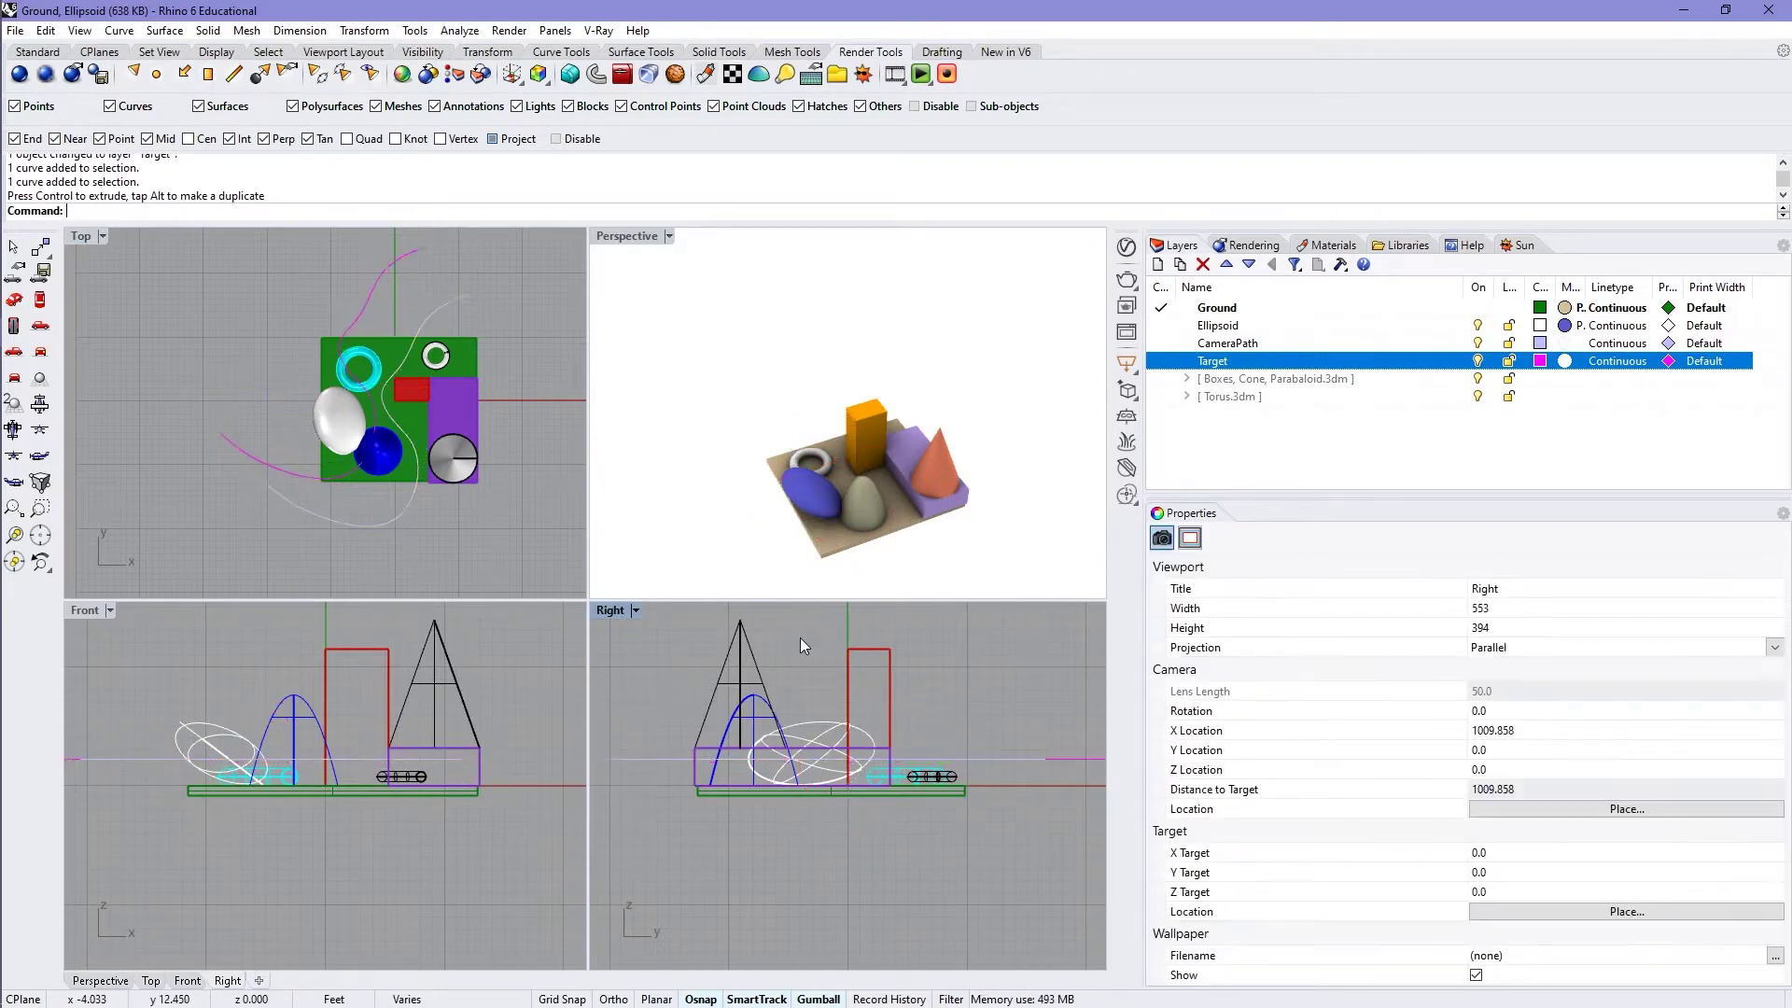
Start a path animation with the CameraPath curve as the camera path and the magenta Target curve as the target path
{"action": "left_click", "coordinate": [1000, 528]}
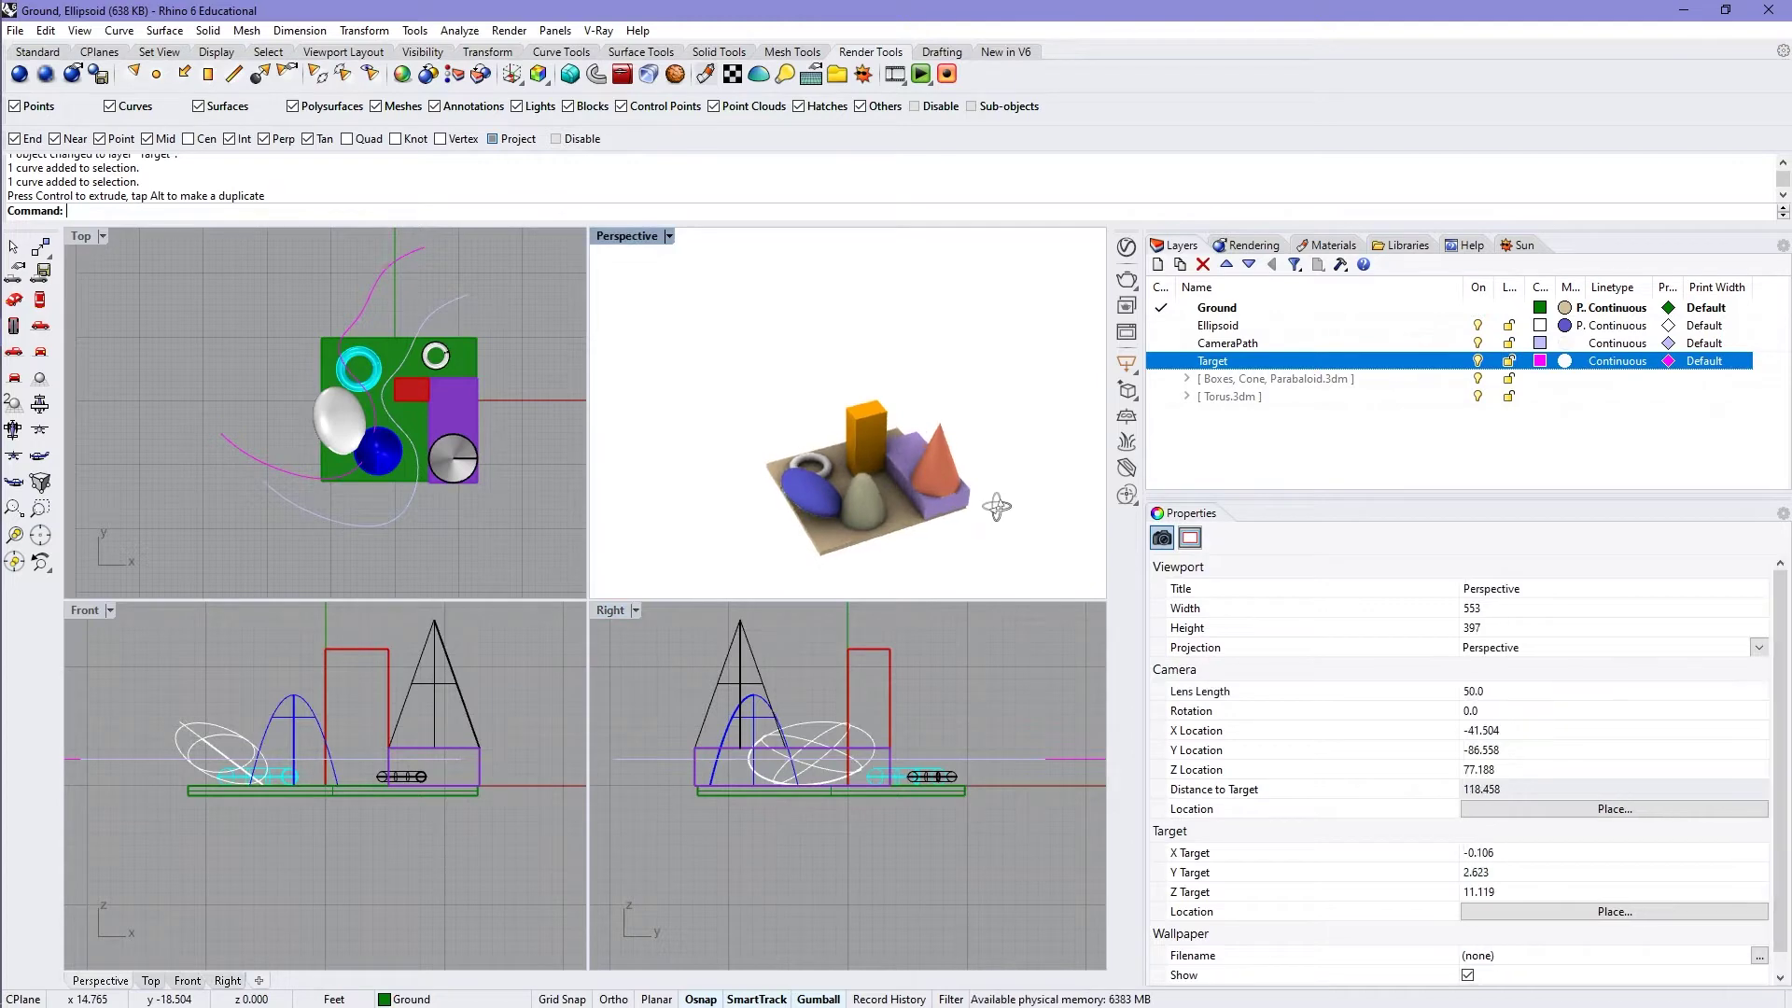
{"action": "left_click", "coordinate": [902, 82]}
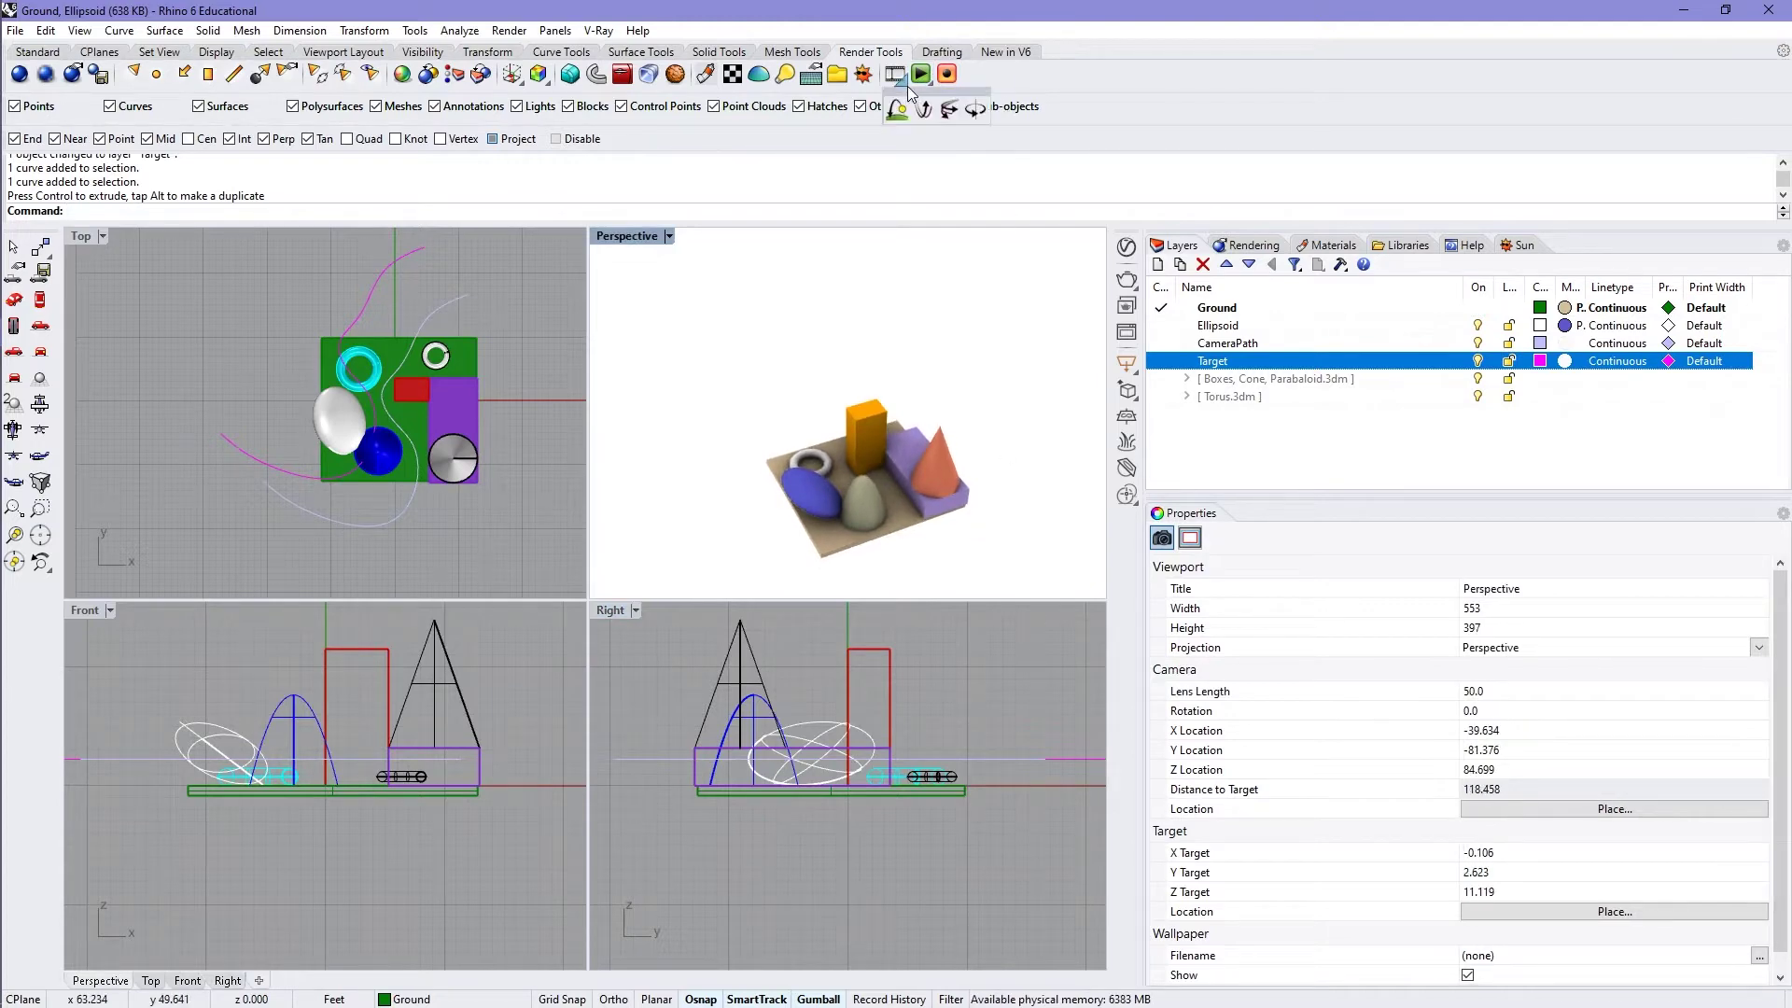
{"action": "left_click", "coordinate": [950, 109]}
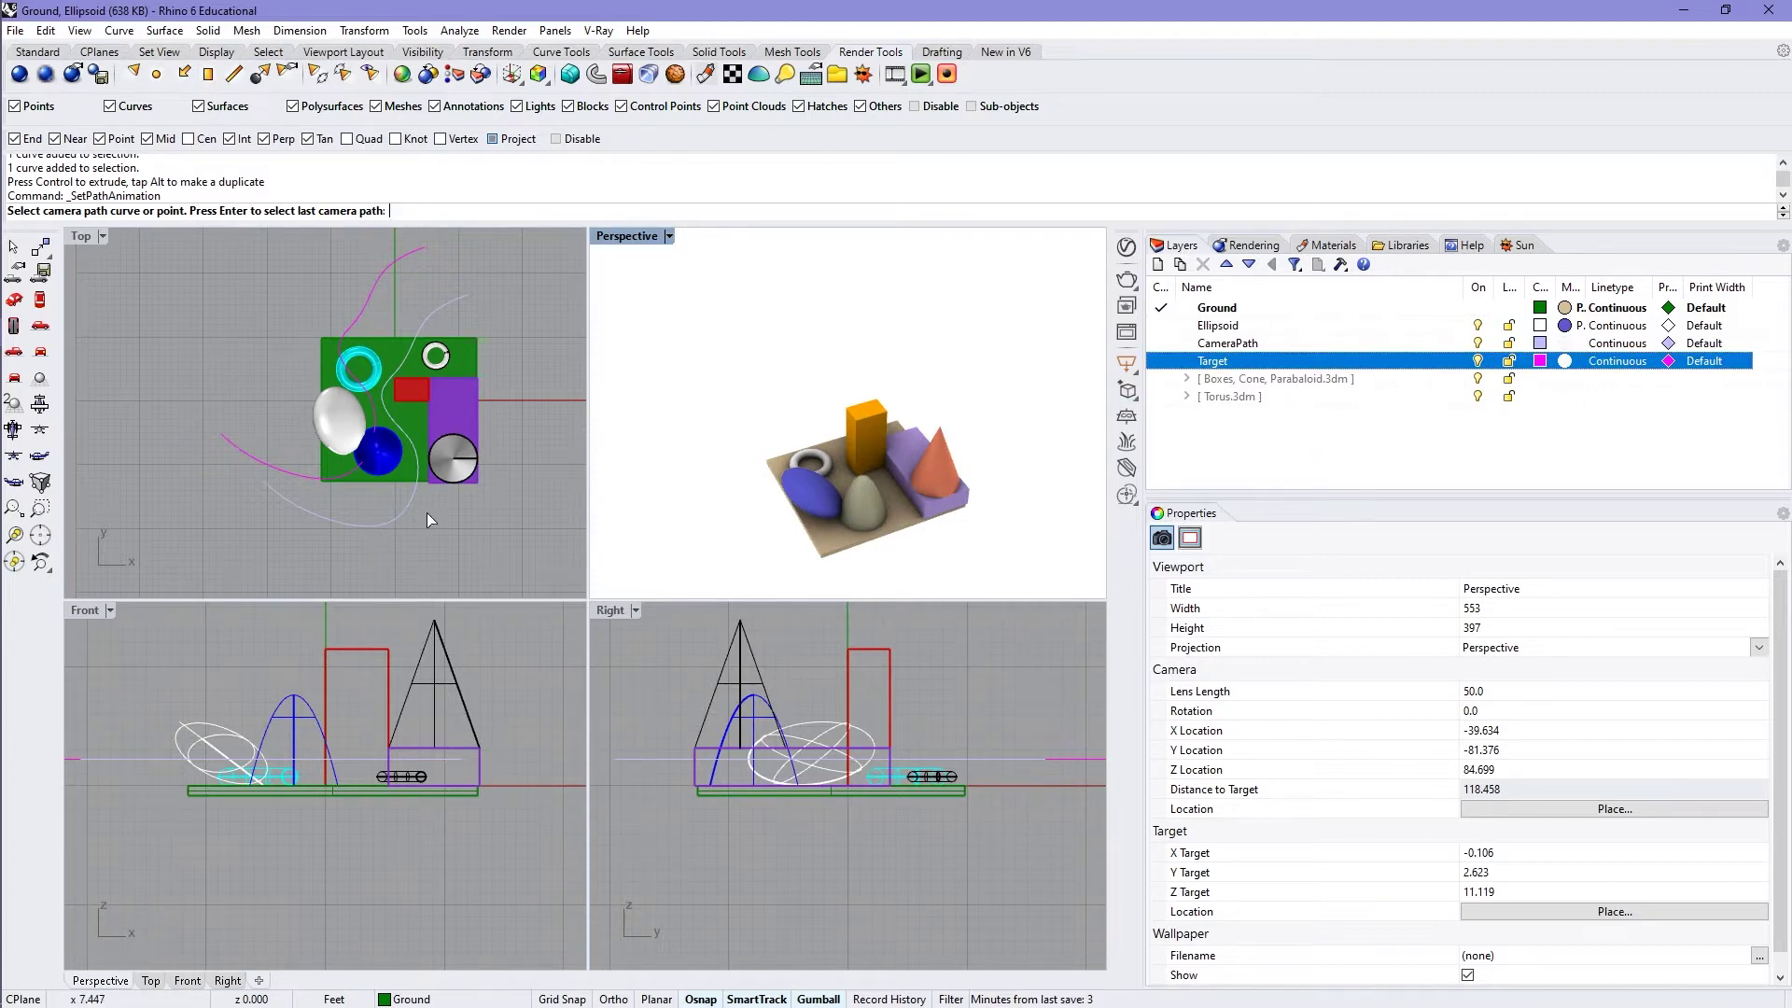
{"action": "left_click", "coordinate": [338, 517]}
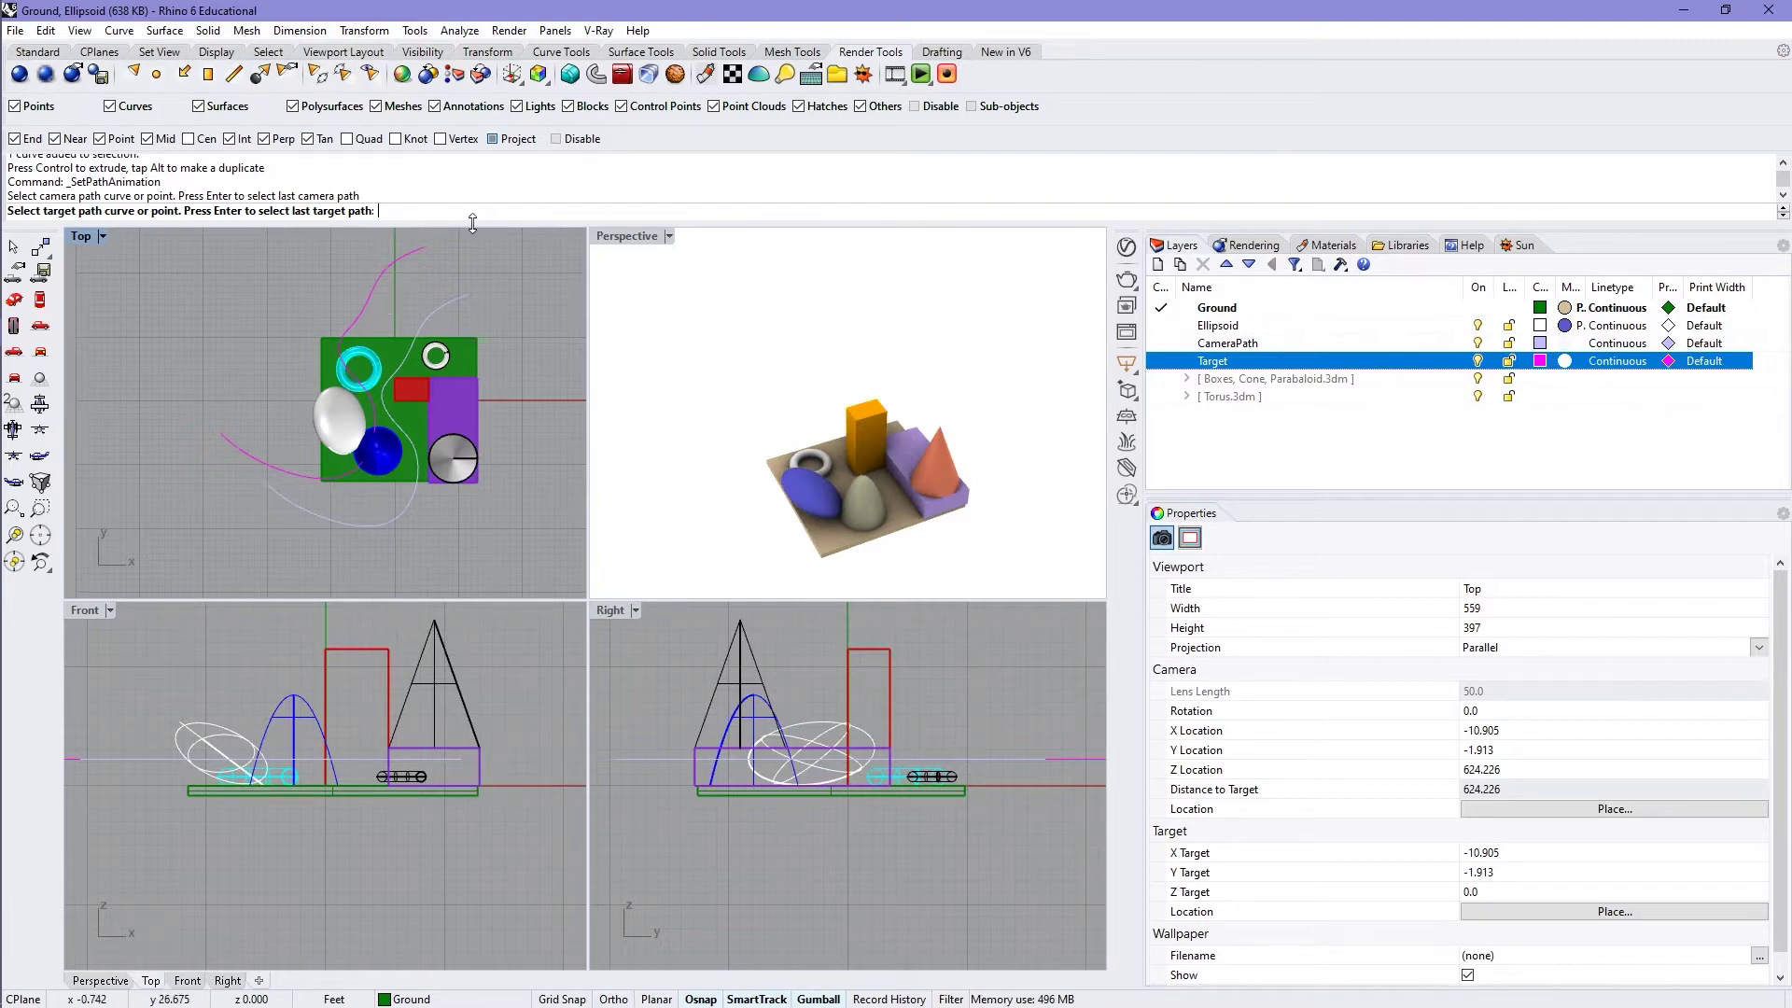
{"action": "left_click", "coordinate": [256, 461]}
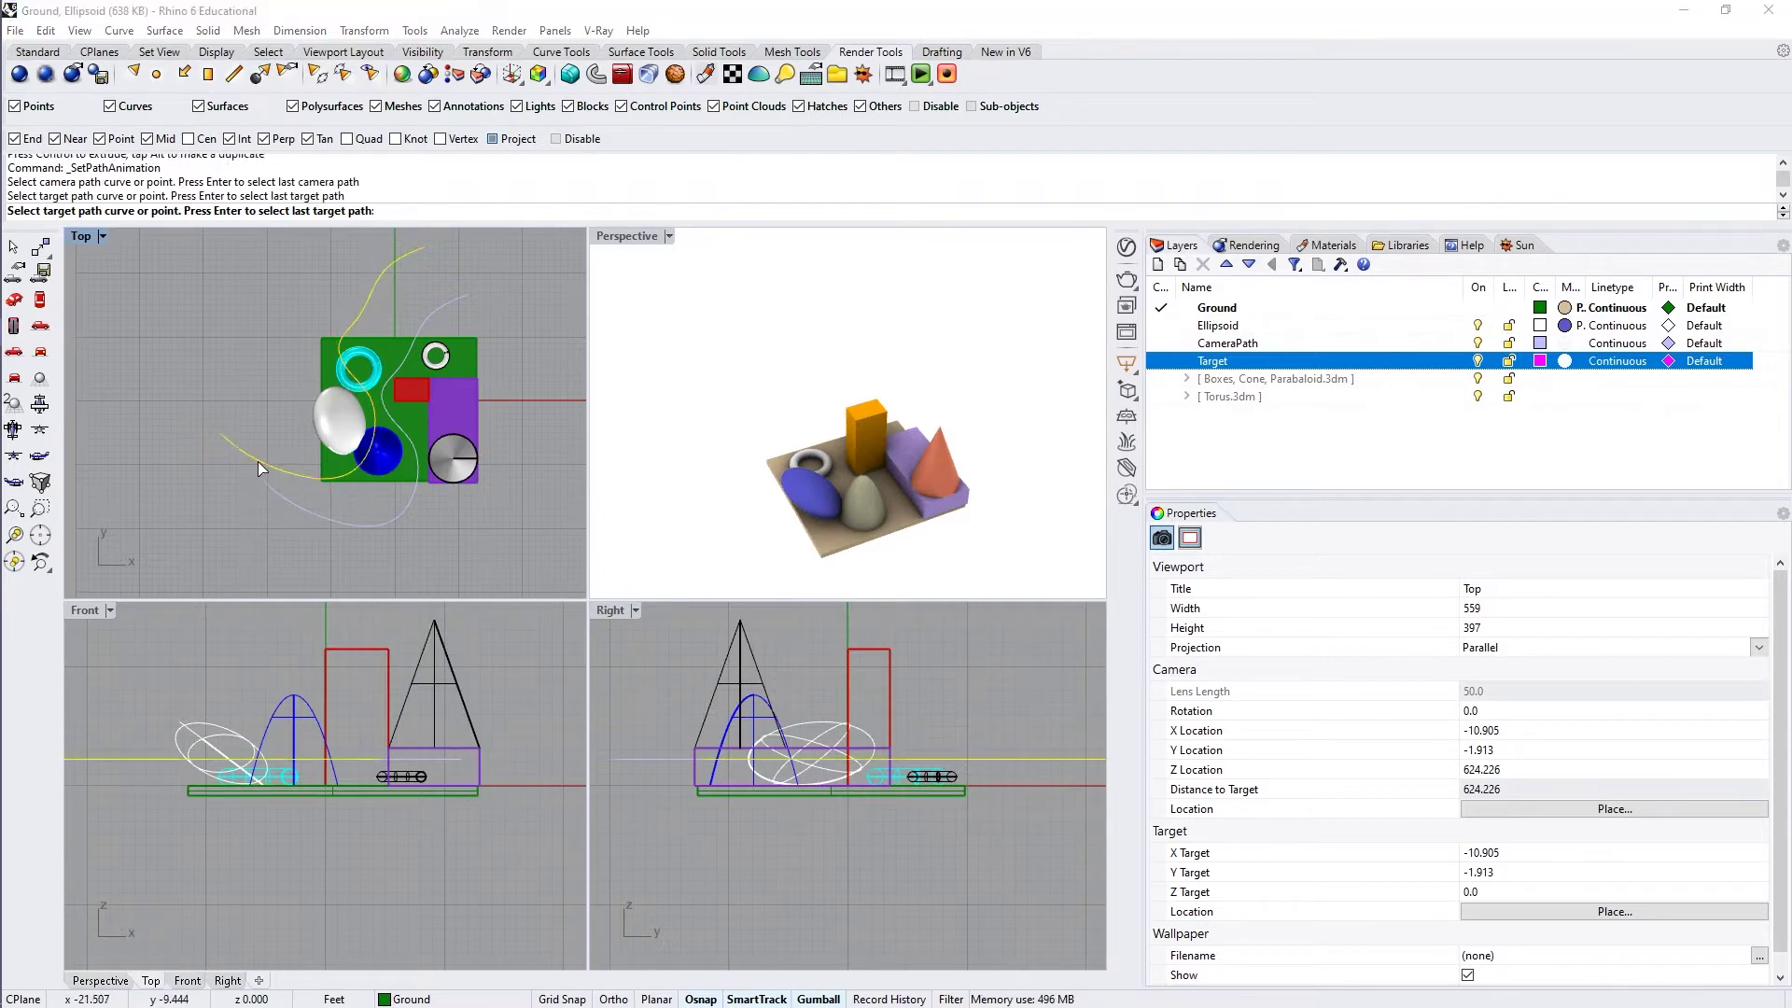
Configure the animation with 30 frames, png files, RenderedViewport capture, the Perspective viewport and the name AnimTutorial, and accept it
{"action": "left_click_drag", "start_coordinate": [336, 443], "coordinate": [617, 482]}
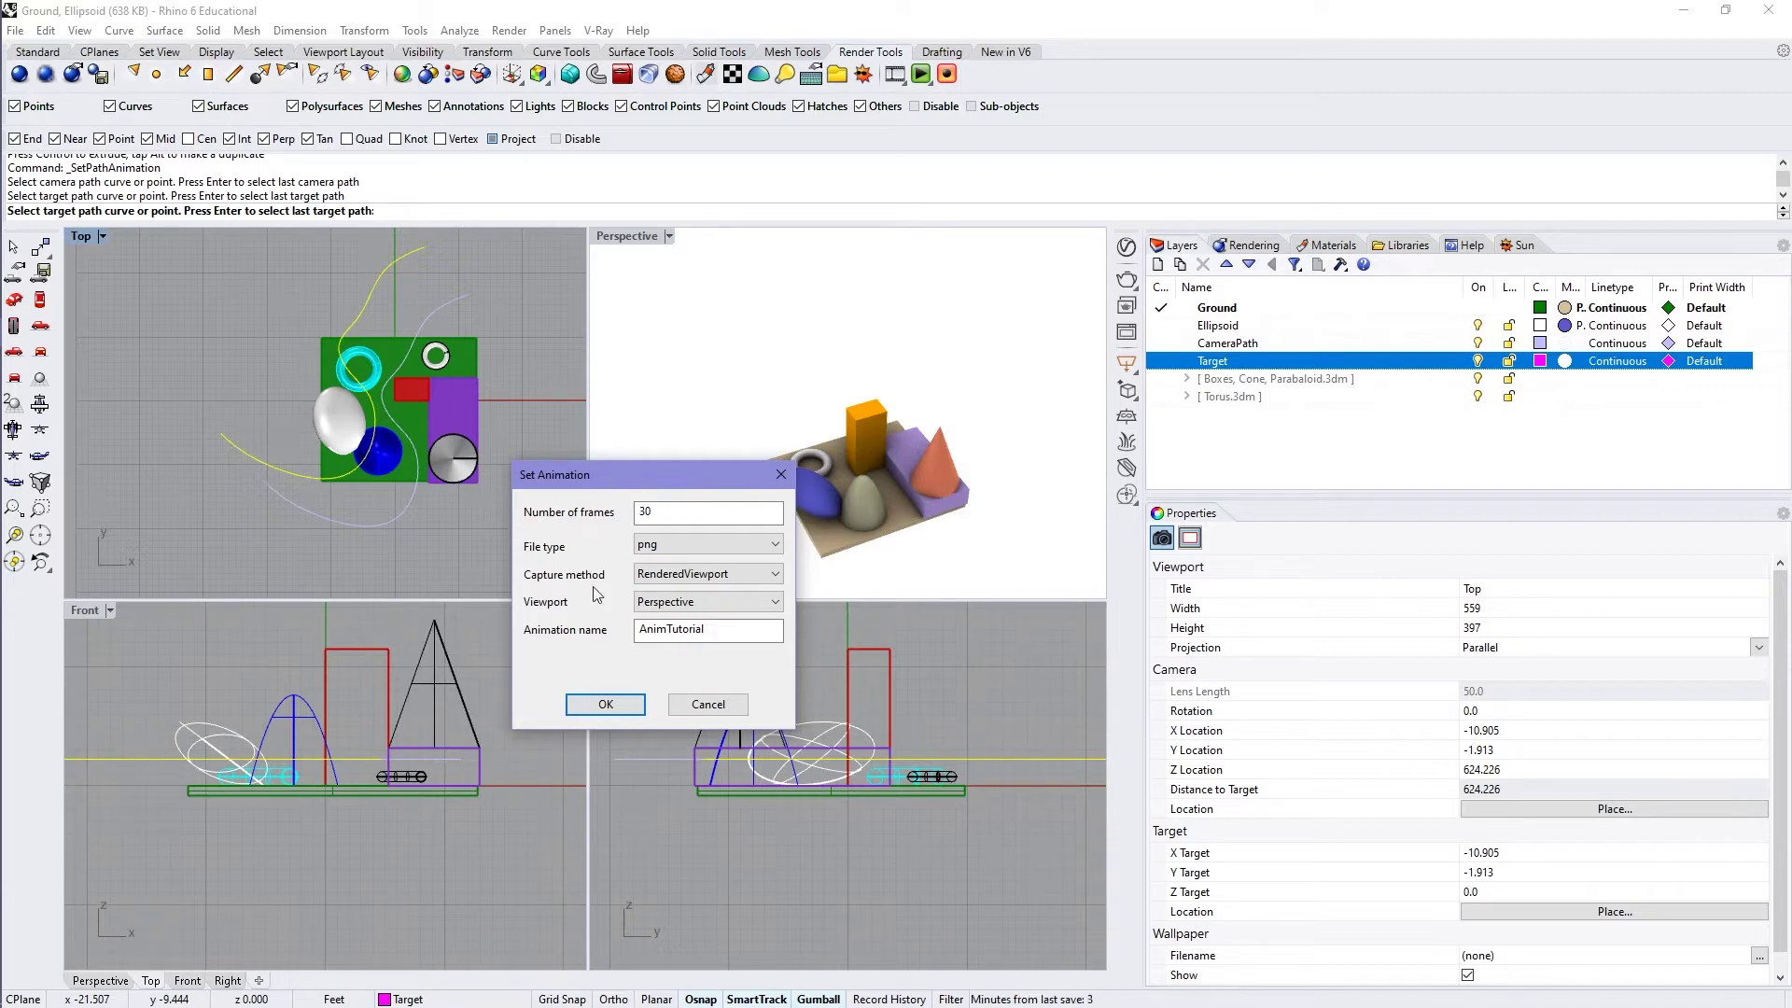
{"action": "left_click", "coordinate": [665, 513]}
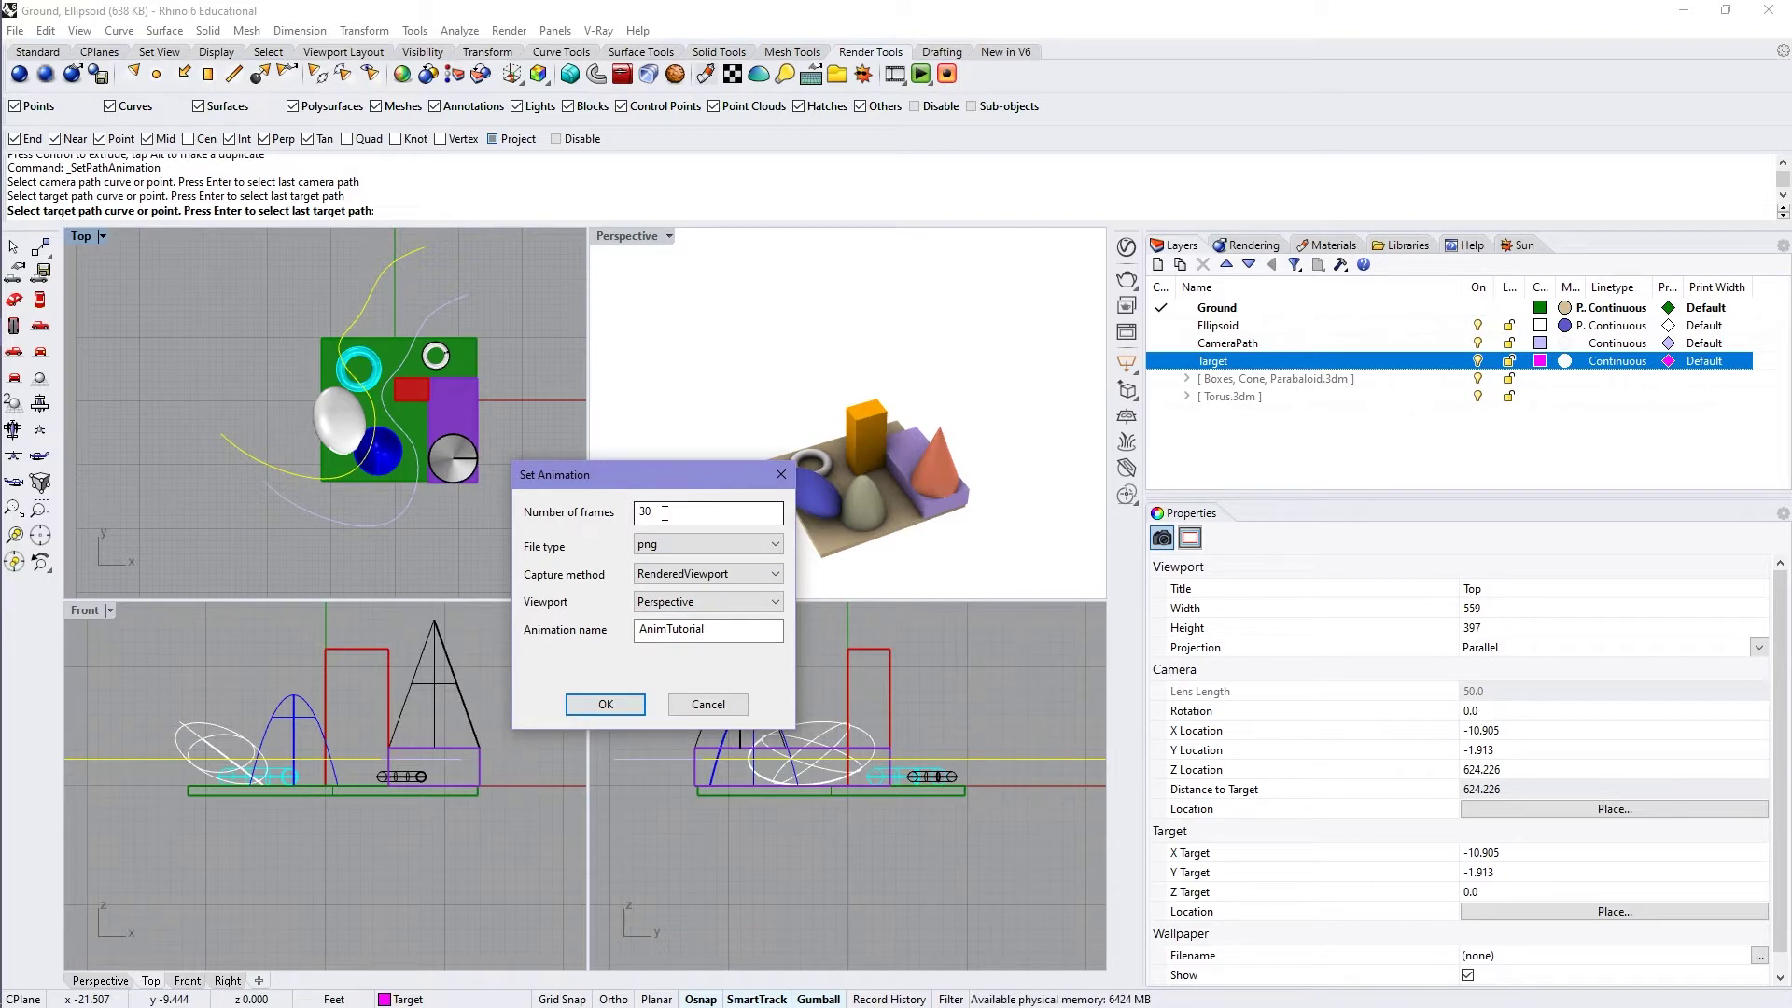
{"action": "double_click", "coordinate": [692, 510]}
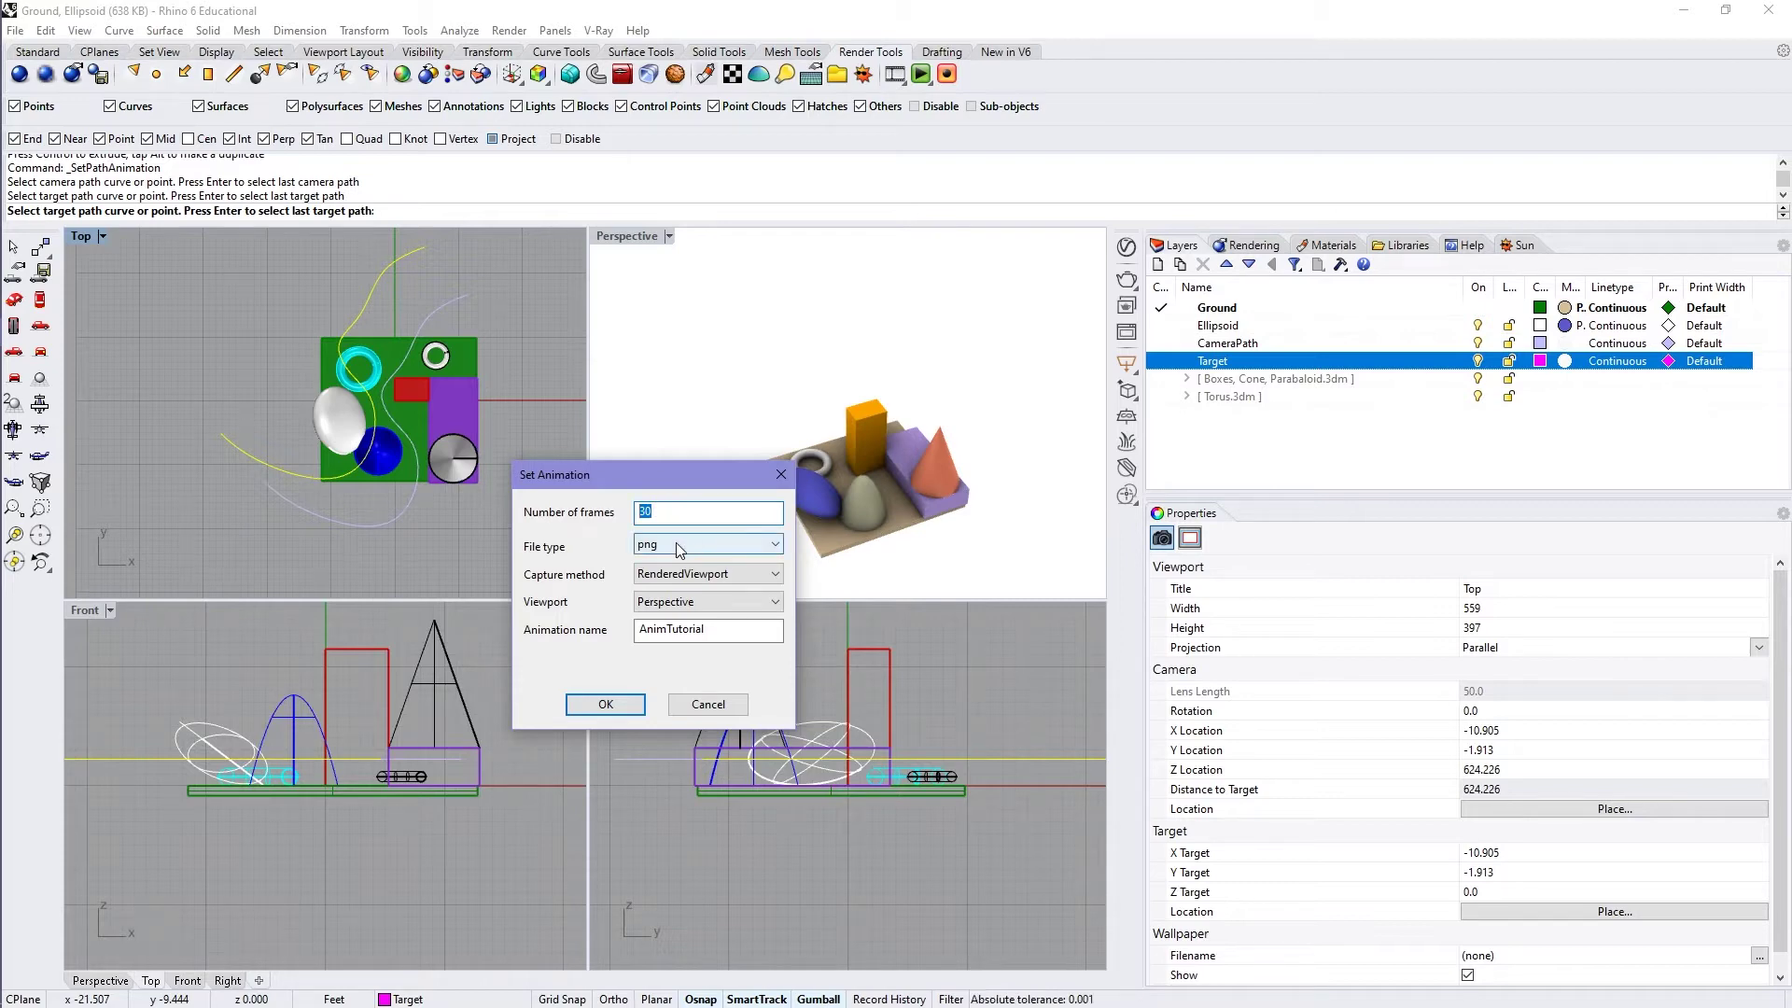
{"action": "left_click", "coordinate": [676, 545]}
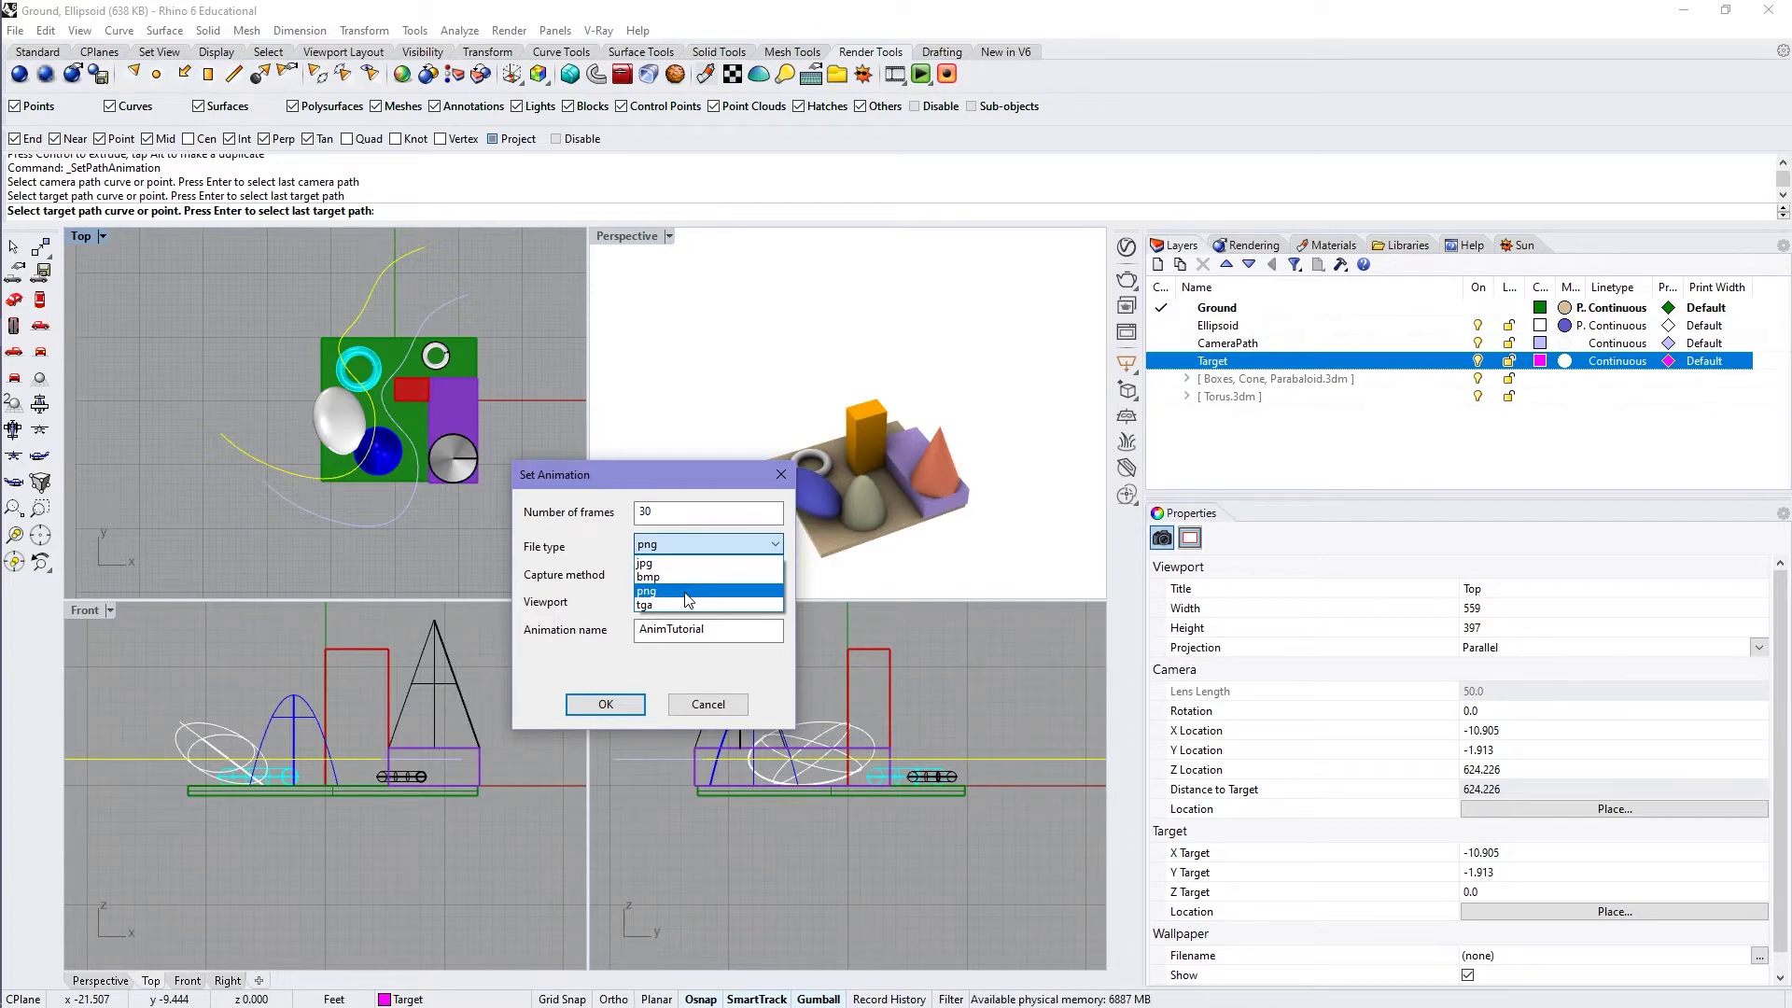
{"action": "left_click", "coordinate": [689, 591]}
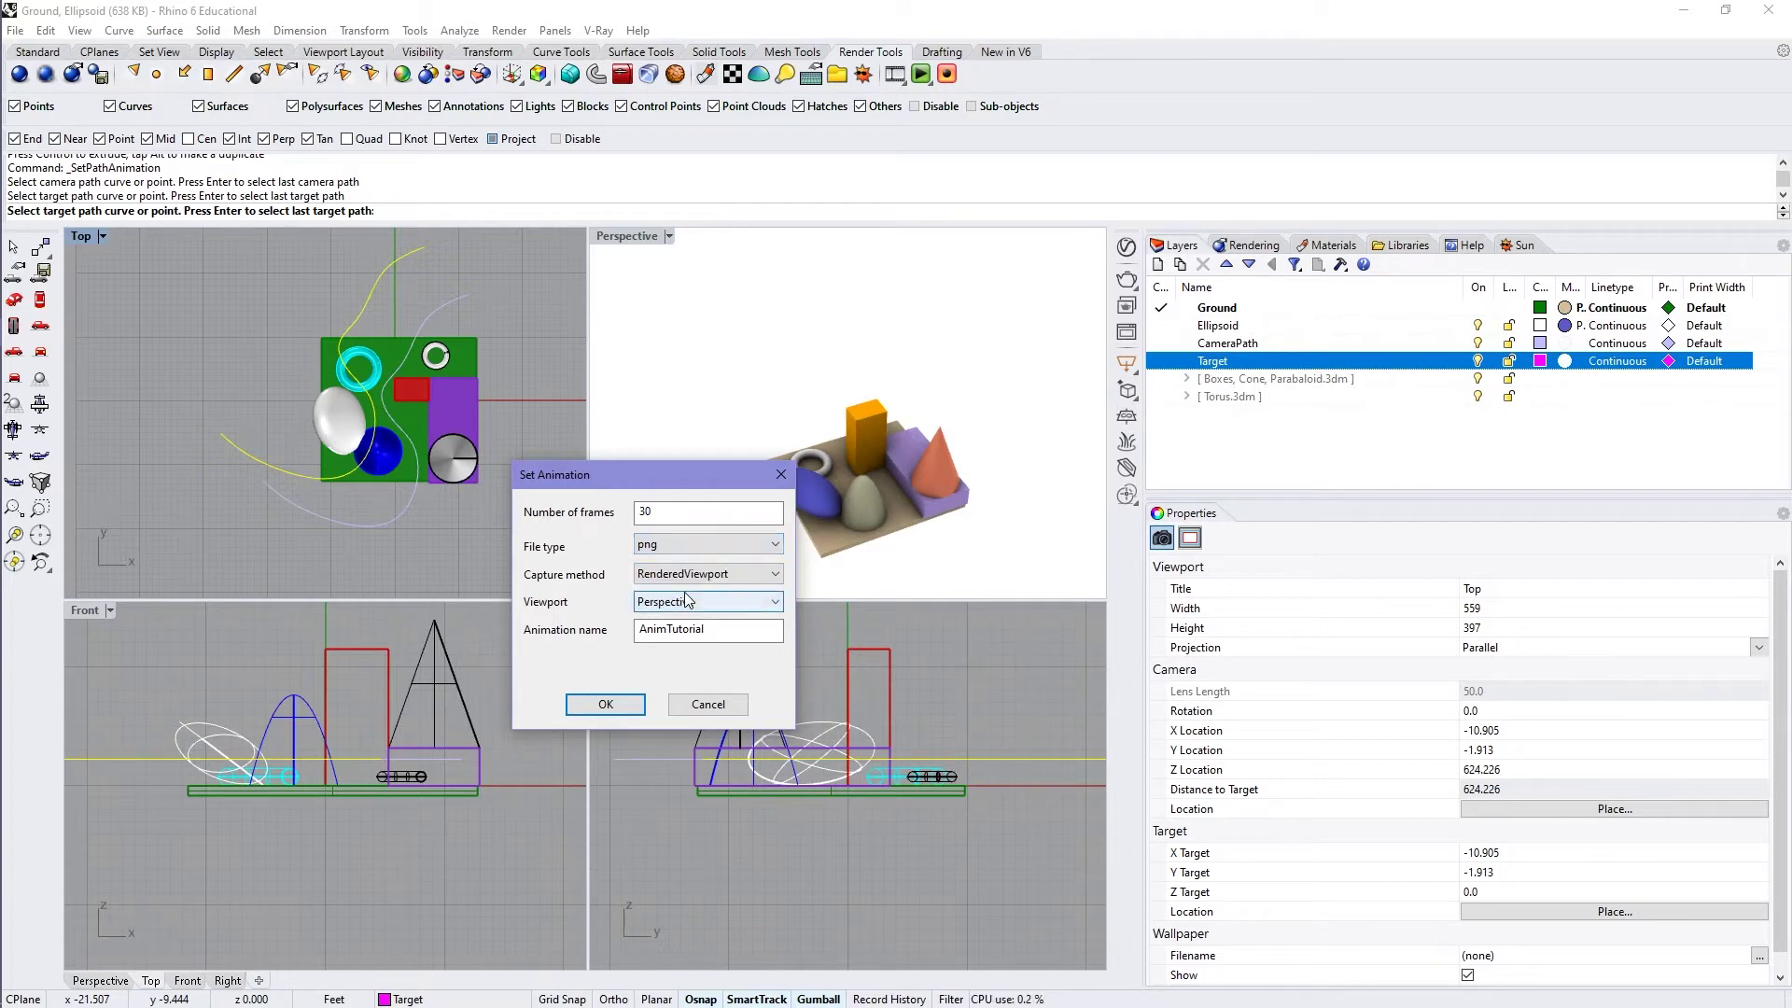
{"action": "left_click", "coordinate": [734, 578]}
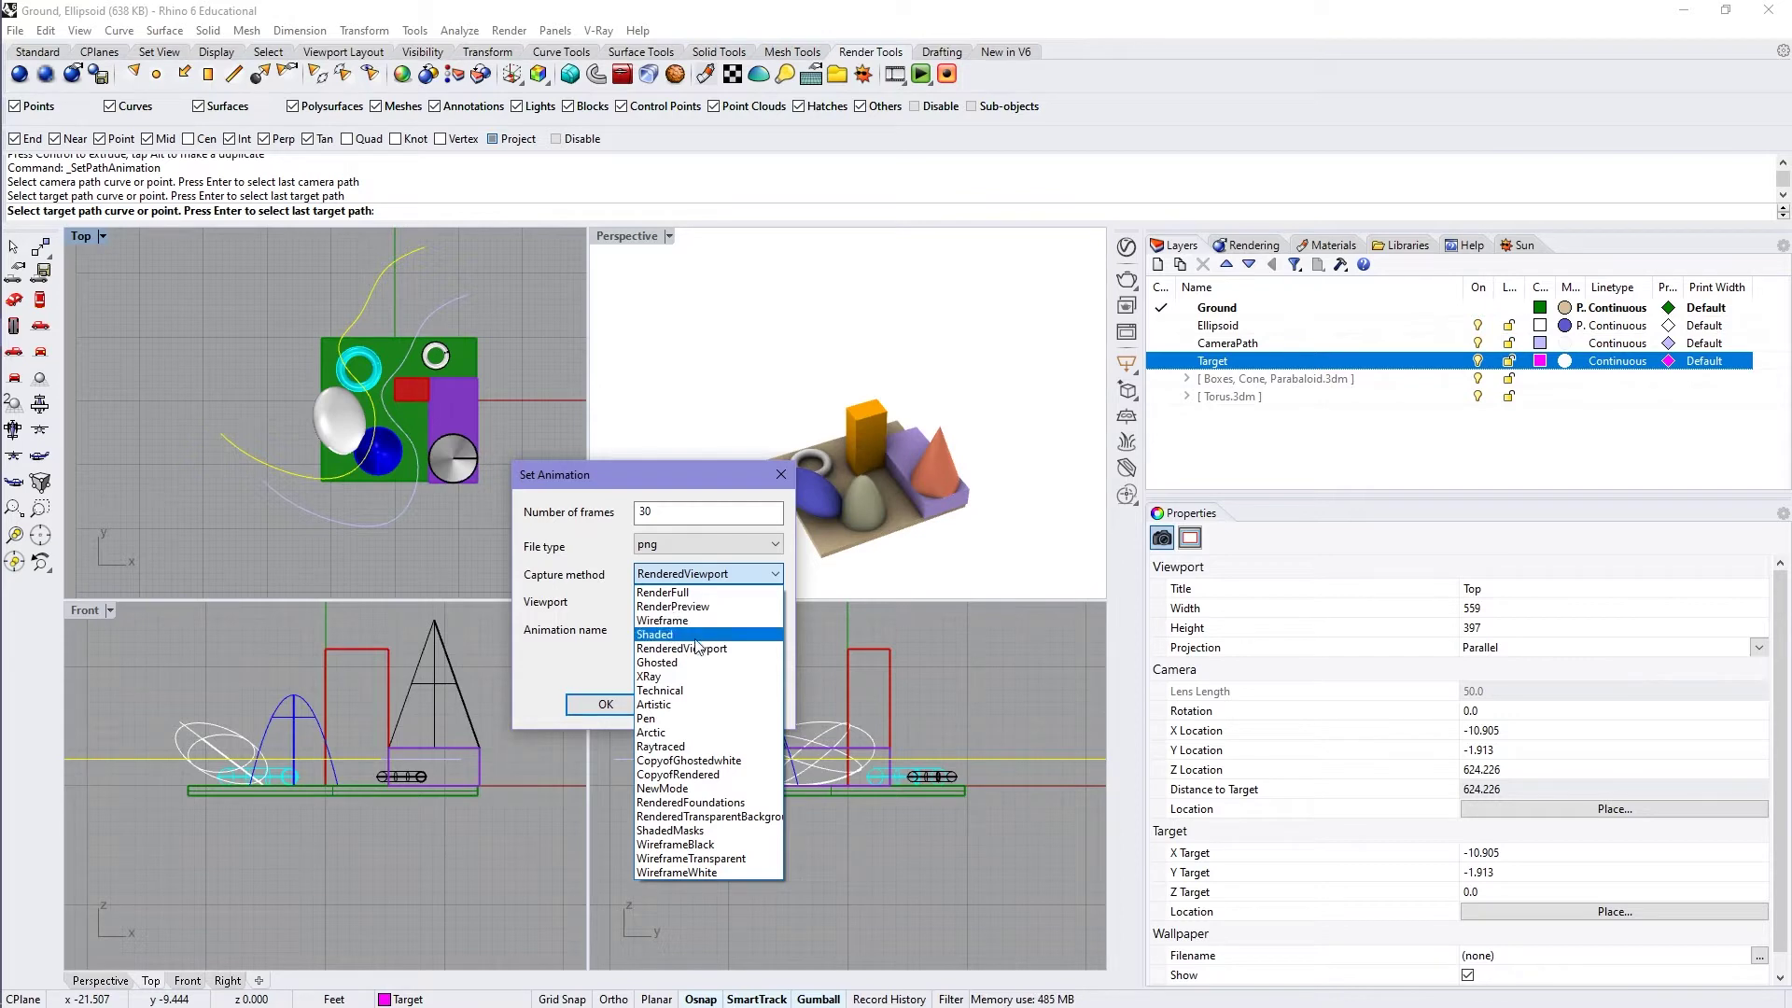
{"action": "left_click", "coordinate": [716, 603]}
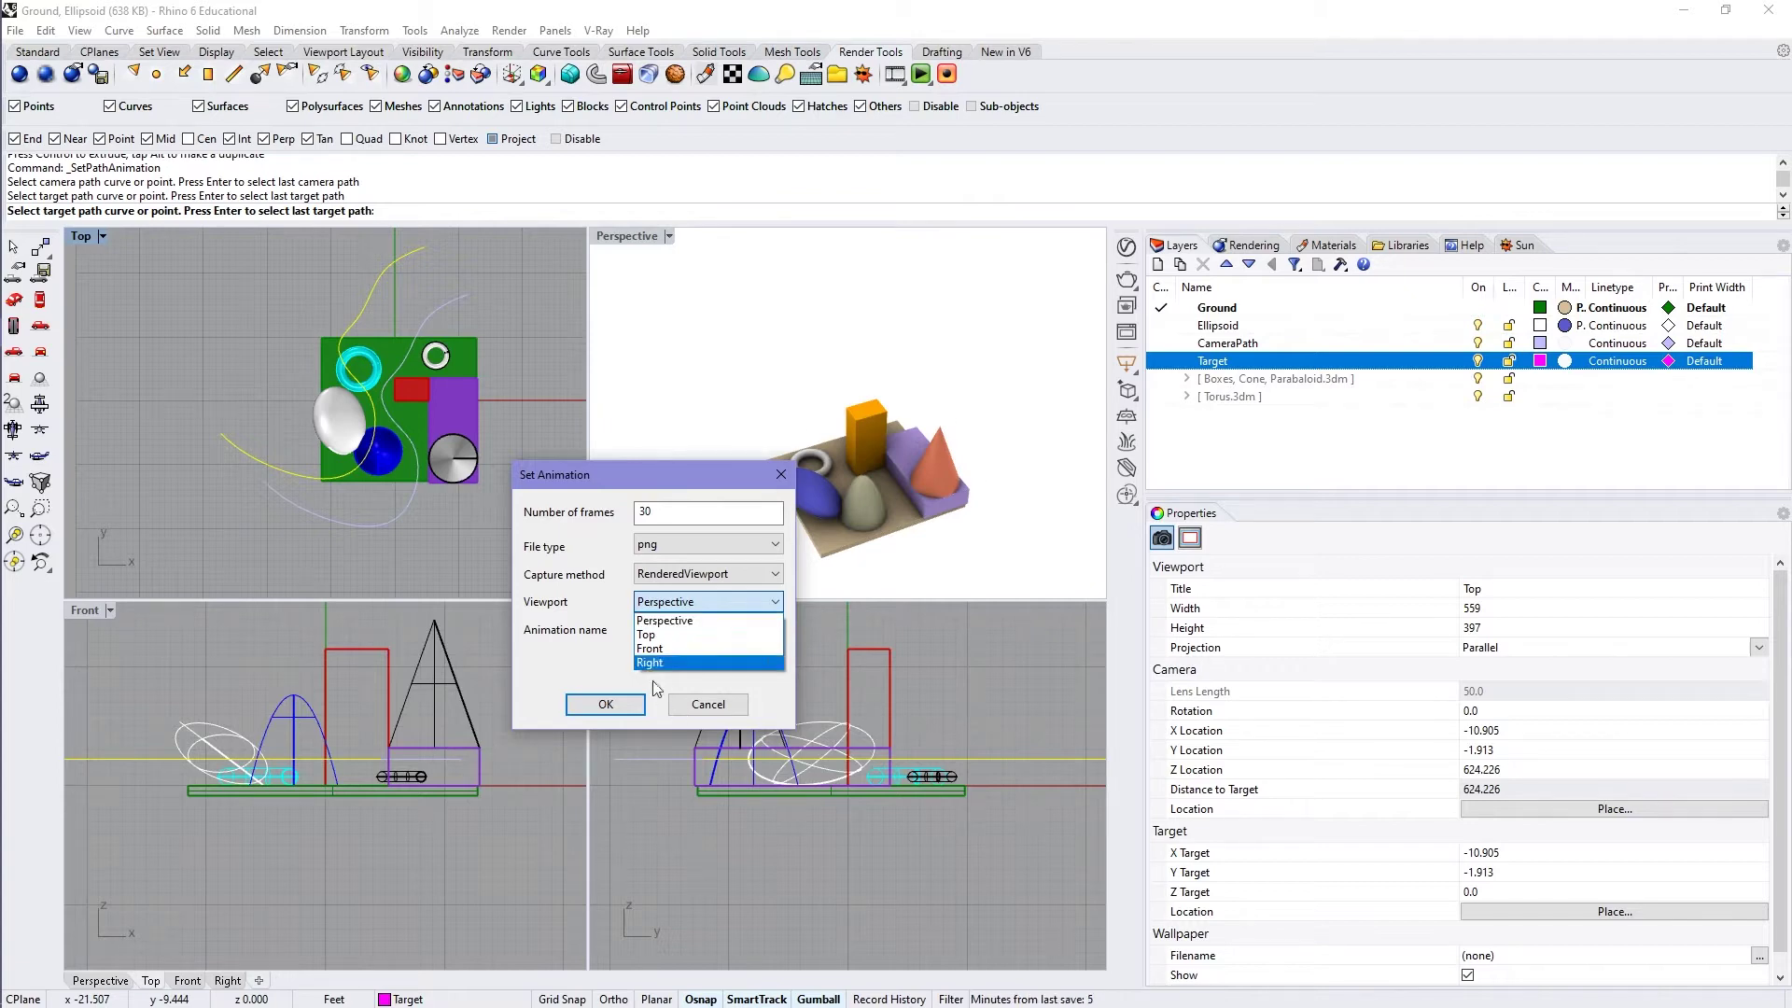
{"action": "left_click", "coordinate": [664, 621]}
{"action": "left_click", "coordinate": [653, 630]}
{"action": "type", "text": "AnimTutorial"}
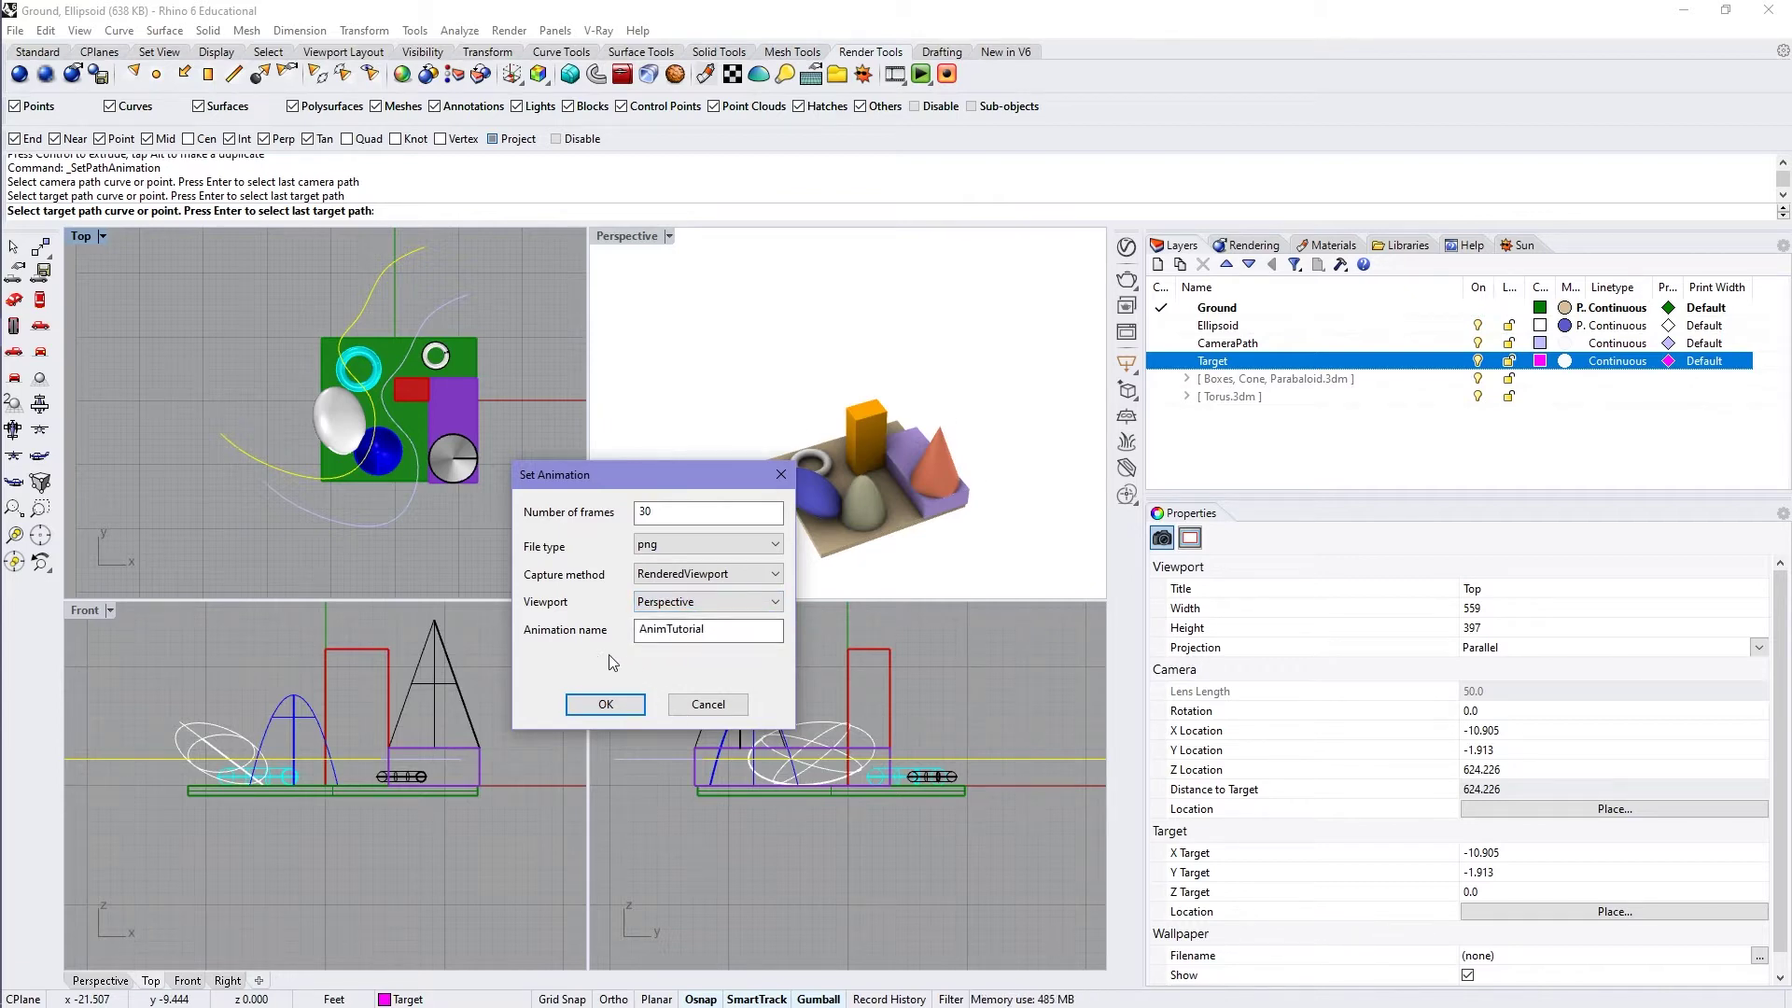
{"action": "left_click_drag", "start_coordinate": [709, 628], "coordinate": [626, 627]}
{"action": "left_click", "coordinate": [606, 704]}
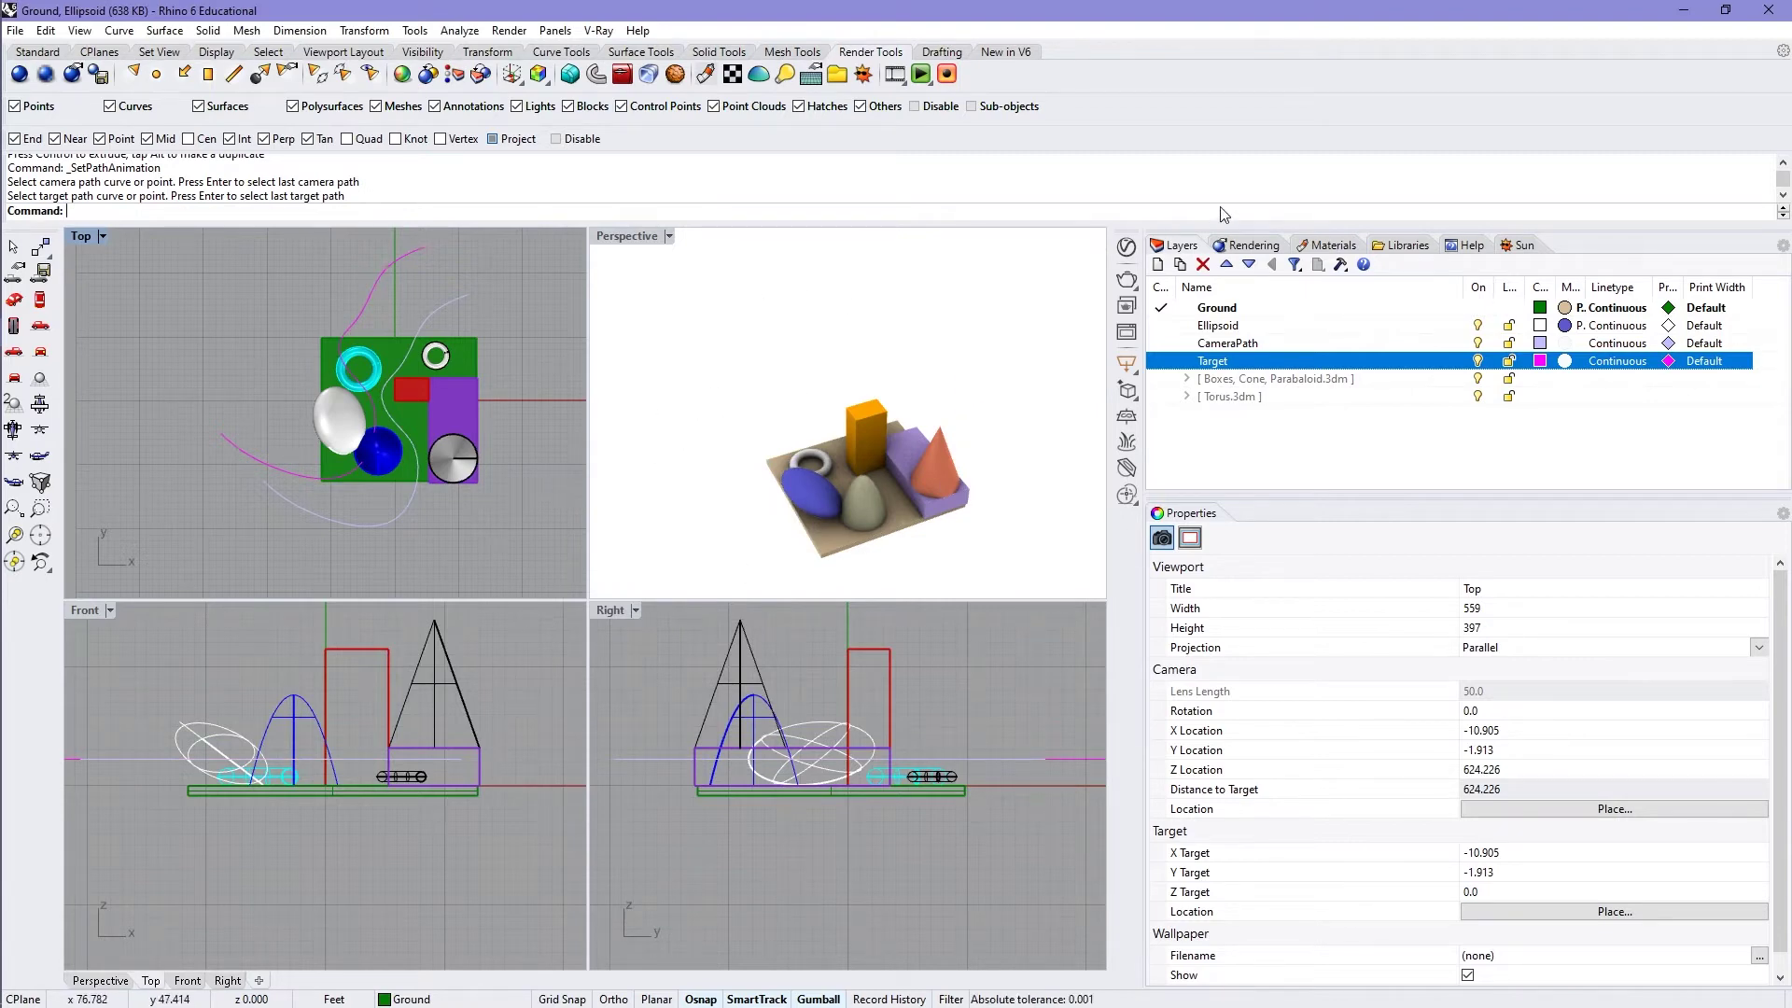
Turn on the transparent background for the backdrop in the render settings
{"action": "left_click", "coordinate": [1244, 246]}
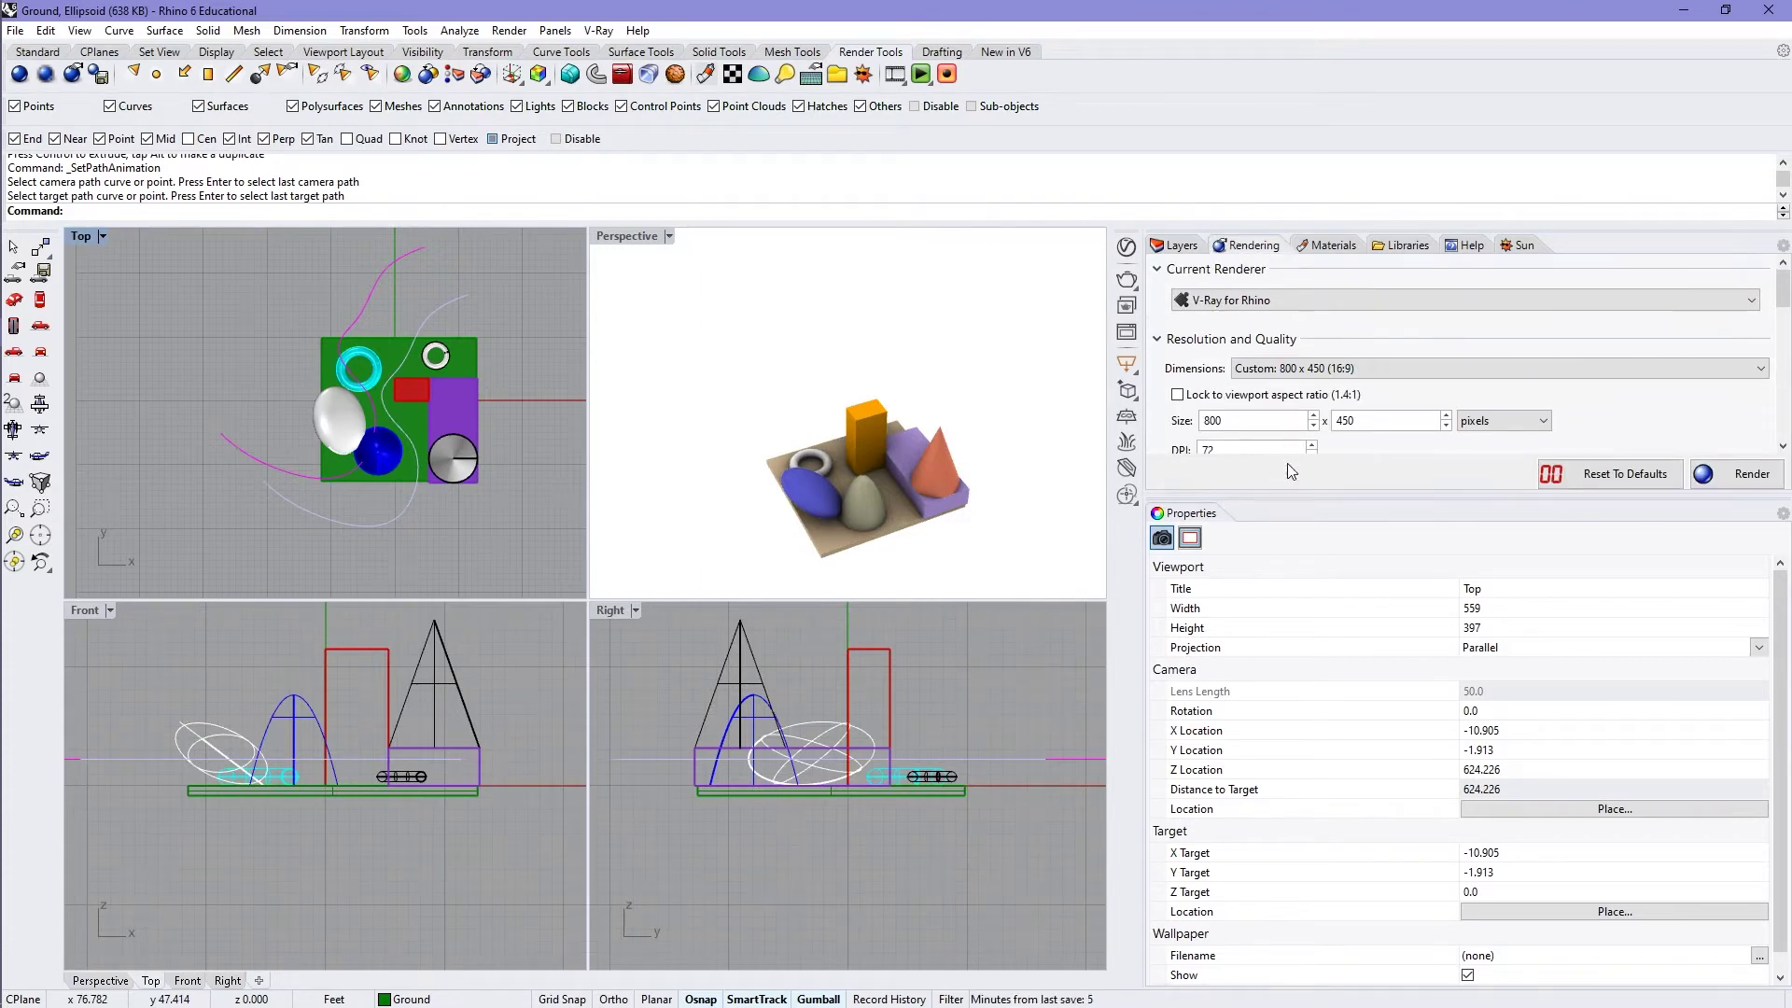
{"action": "left_click_drag", "start_coordinate": [1289, 586], "coordinate": [1292, 639]}
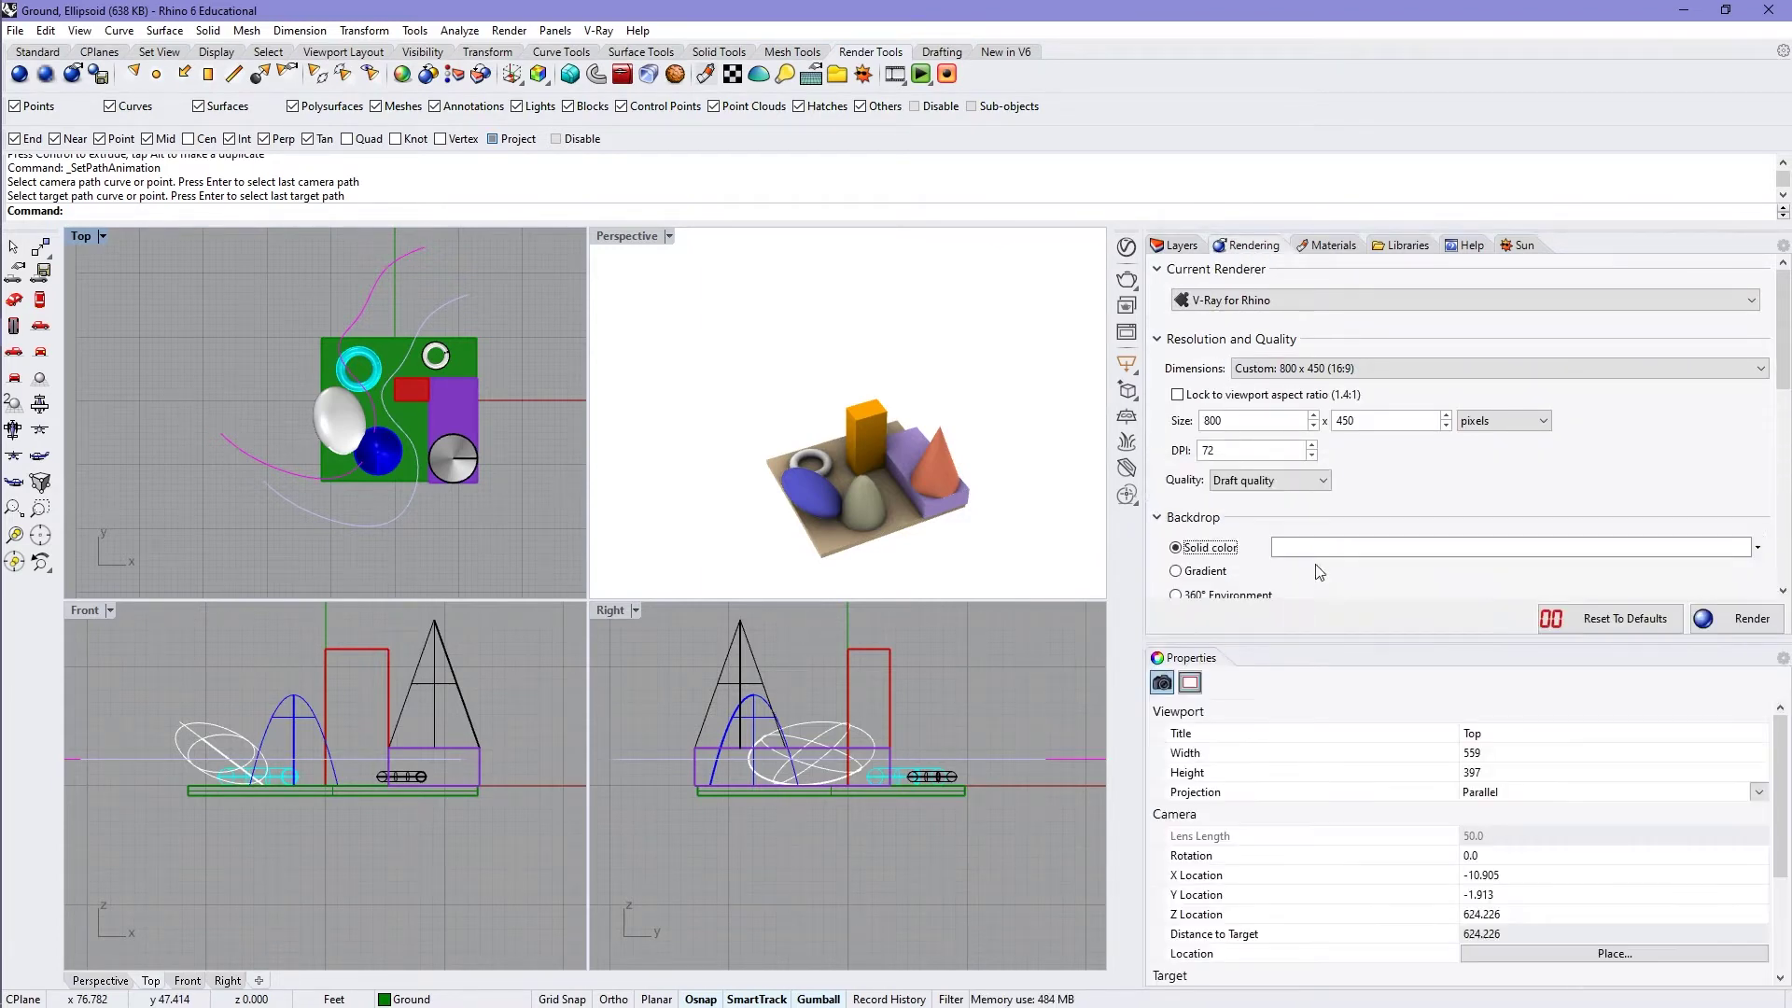
{"action": "scroll", "coordinate": [1471, 459], "scroll_direction": "down", "scroll_amount": 1}
{"action": "scroll", "coordinate": [1472, 459], "scroll_direction": "down", "scroll_amount": 3}
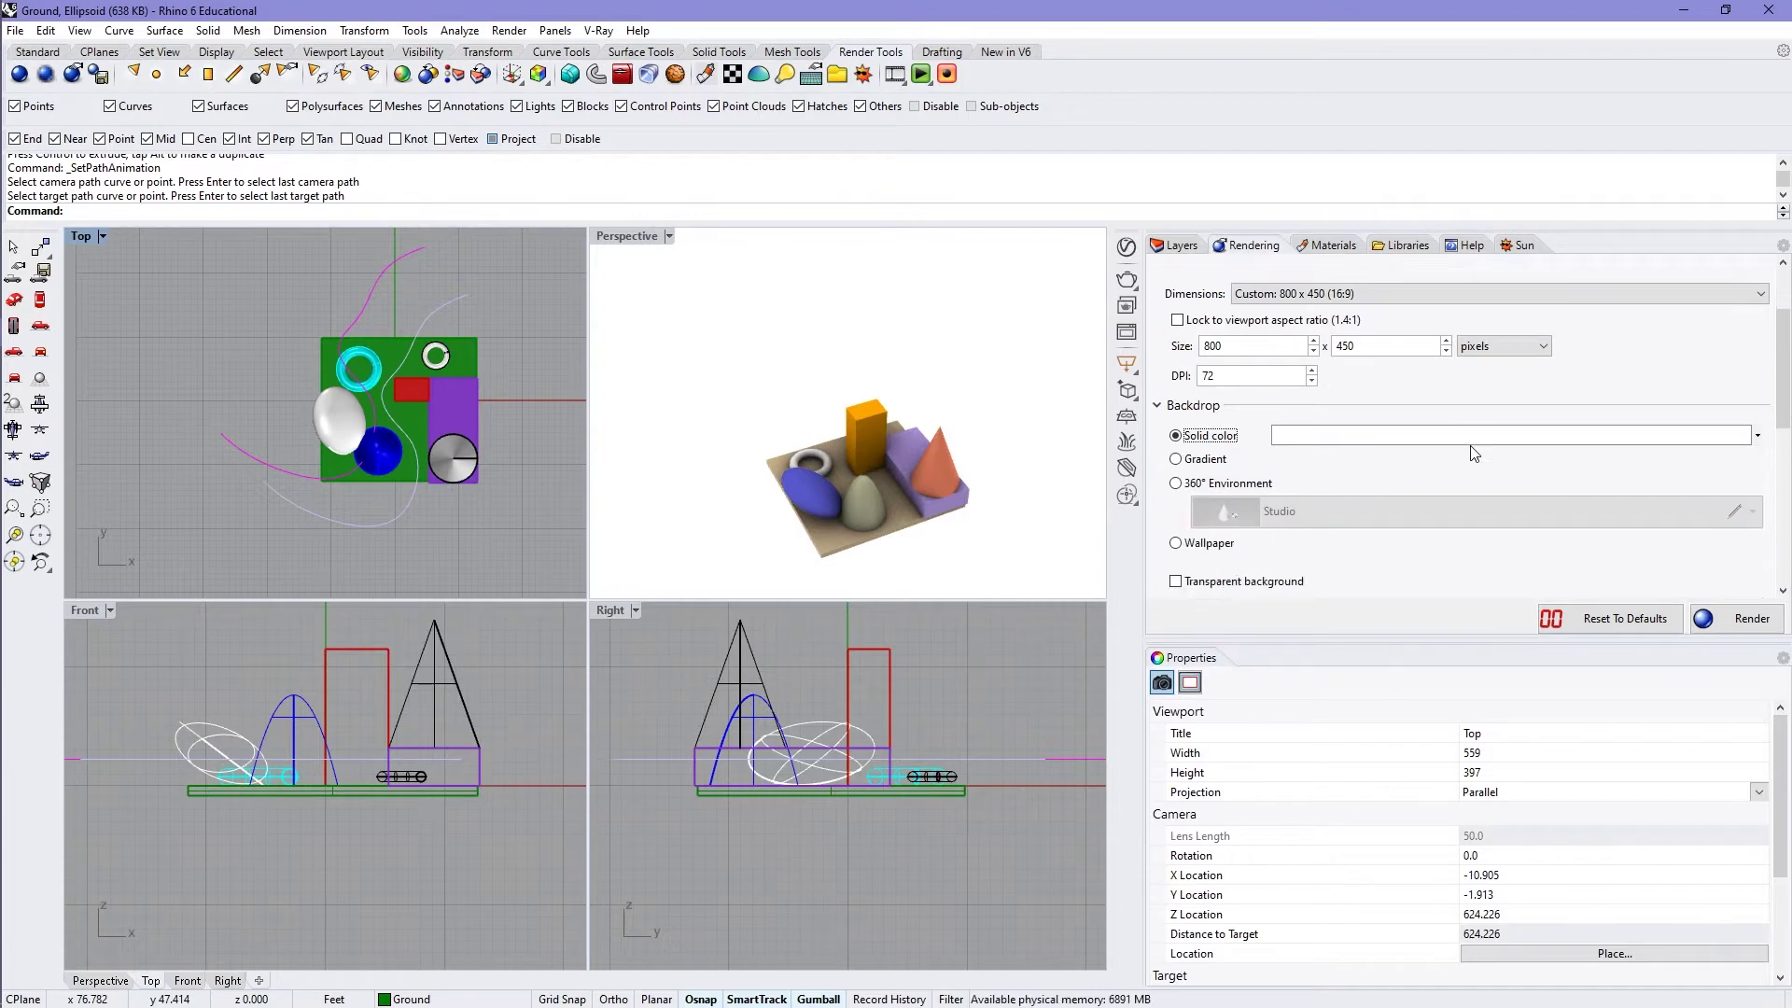
{"action": "left_click", "coordinate": [1176, 544]}
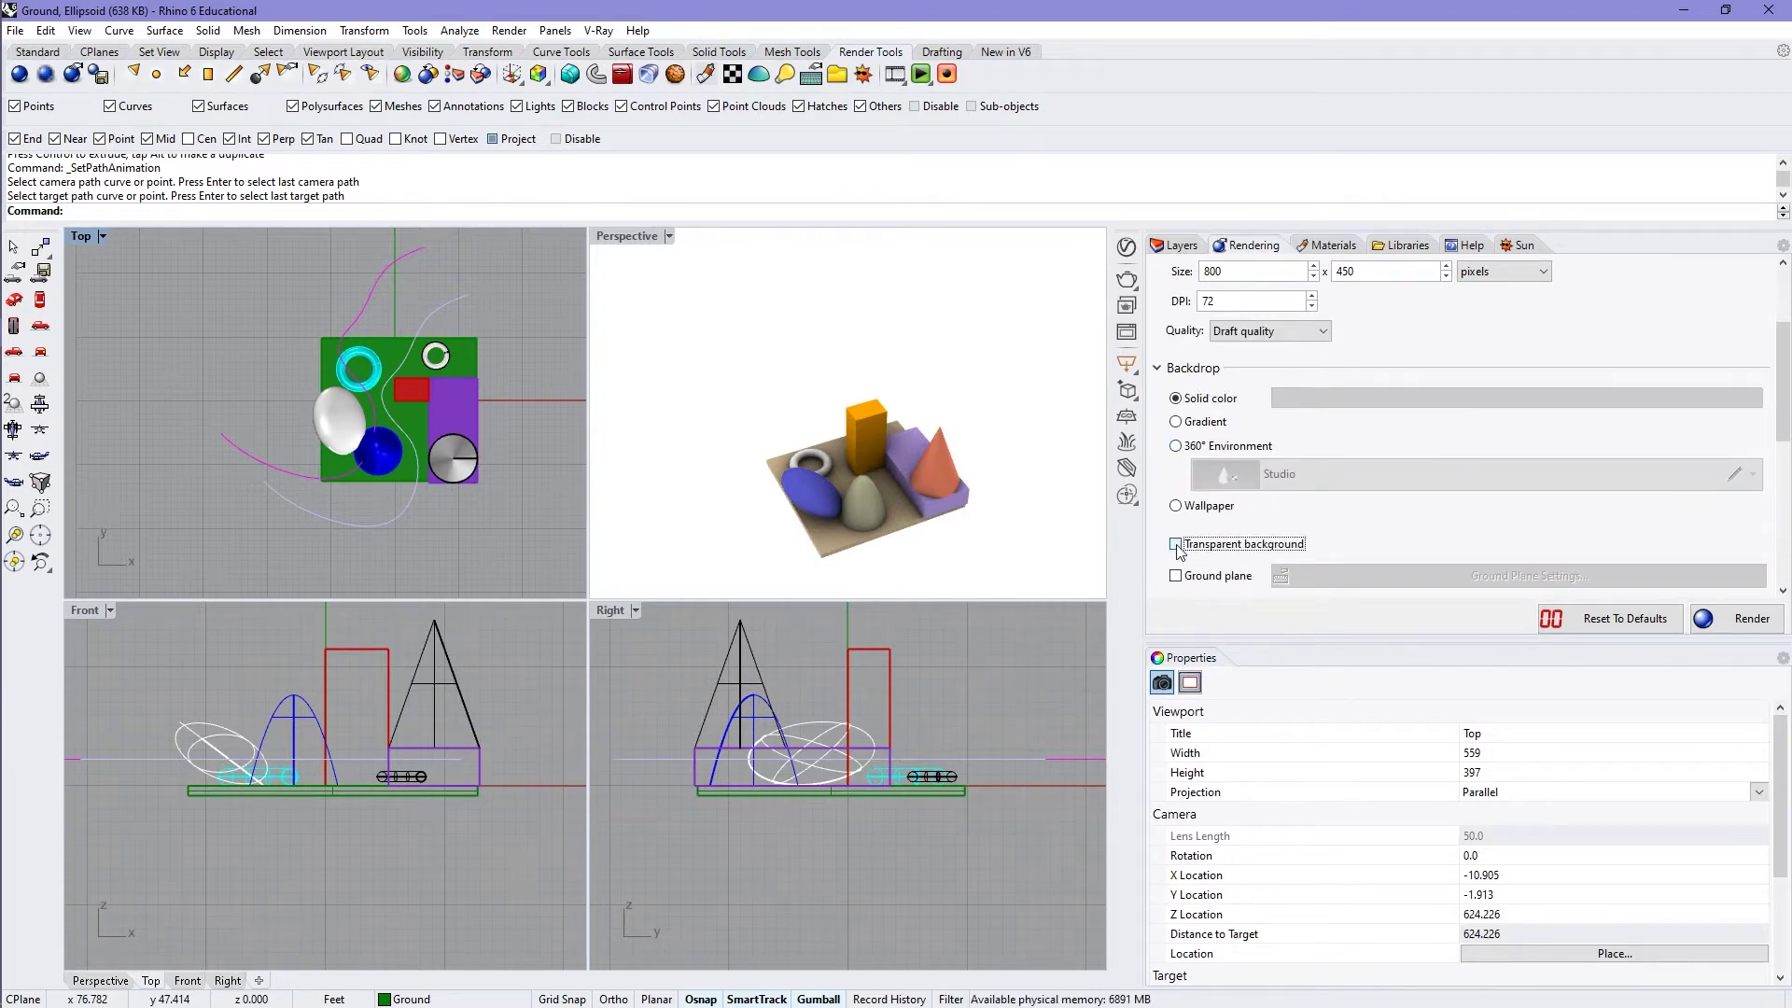
{"action": "left_click_drag", "start_coordinate": [1237, 643], "coordinate": [1237, 695]}
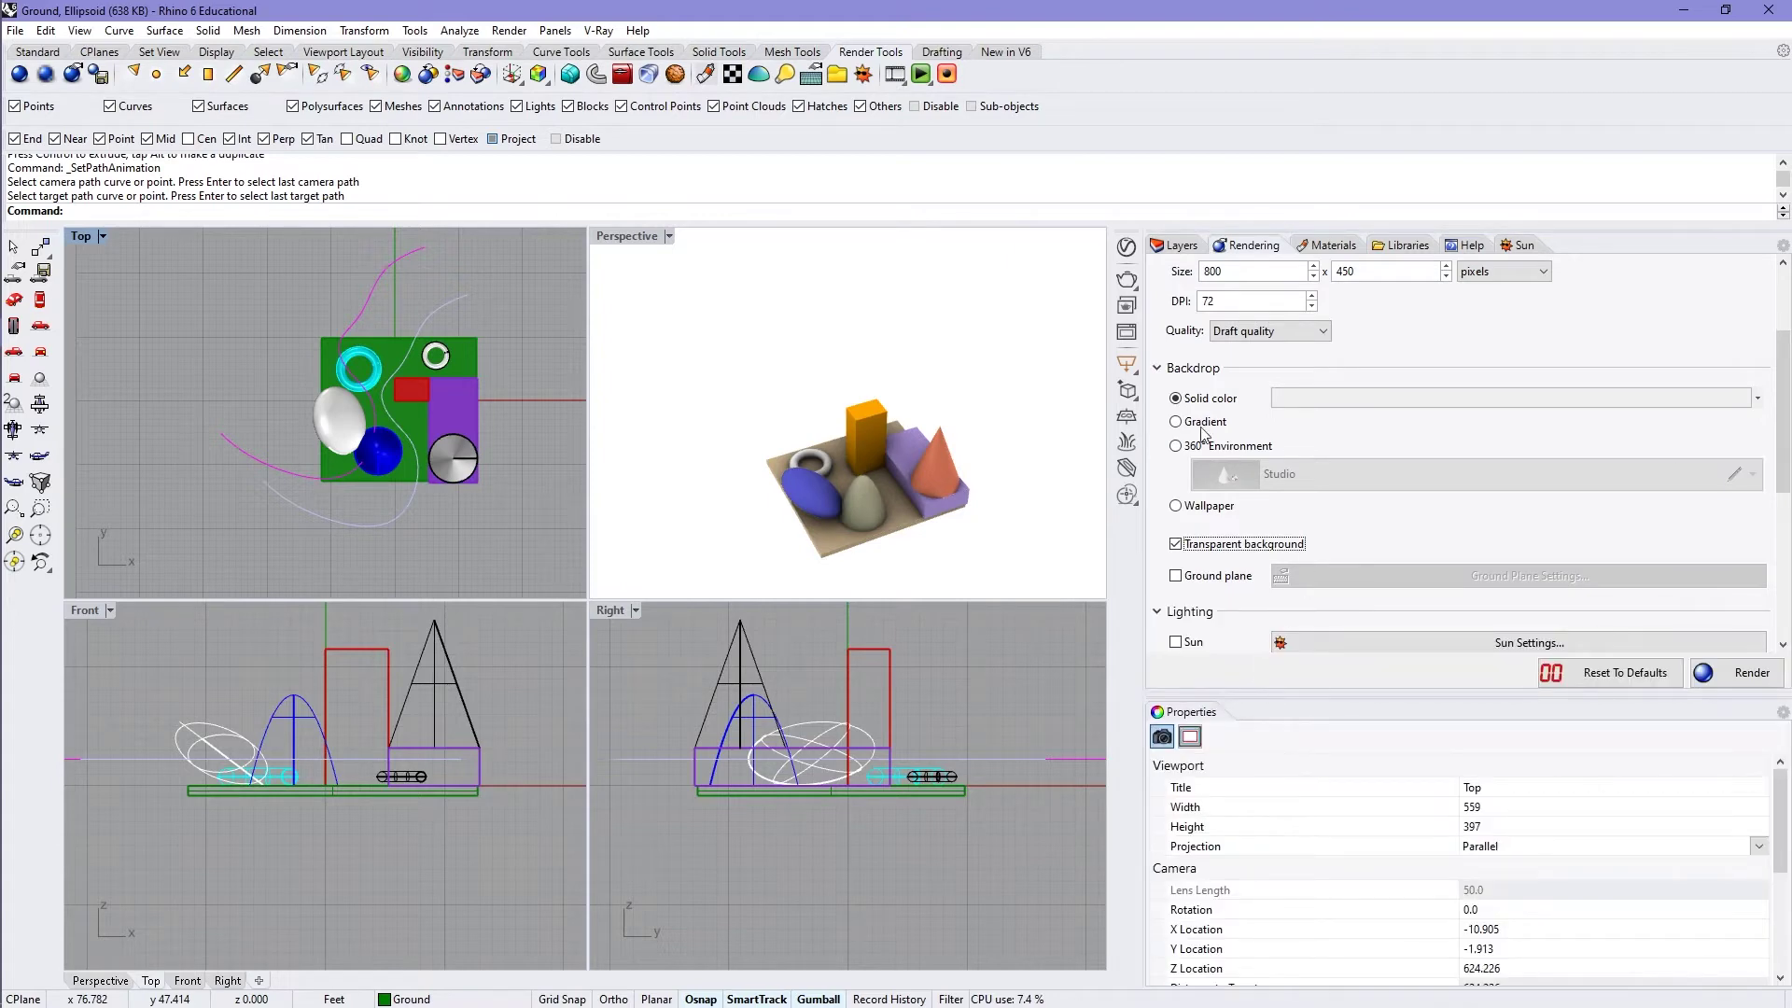
In the document properties, set the Rendered display mode's viewport background to Transparent, keeping the Perspective view uncovered
{"action": "left_click", "coordinate": [752, 332]}
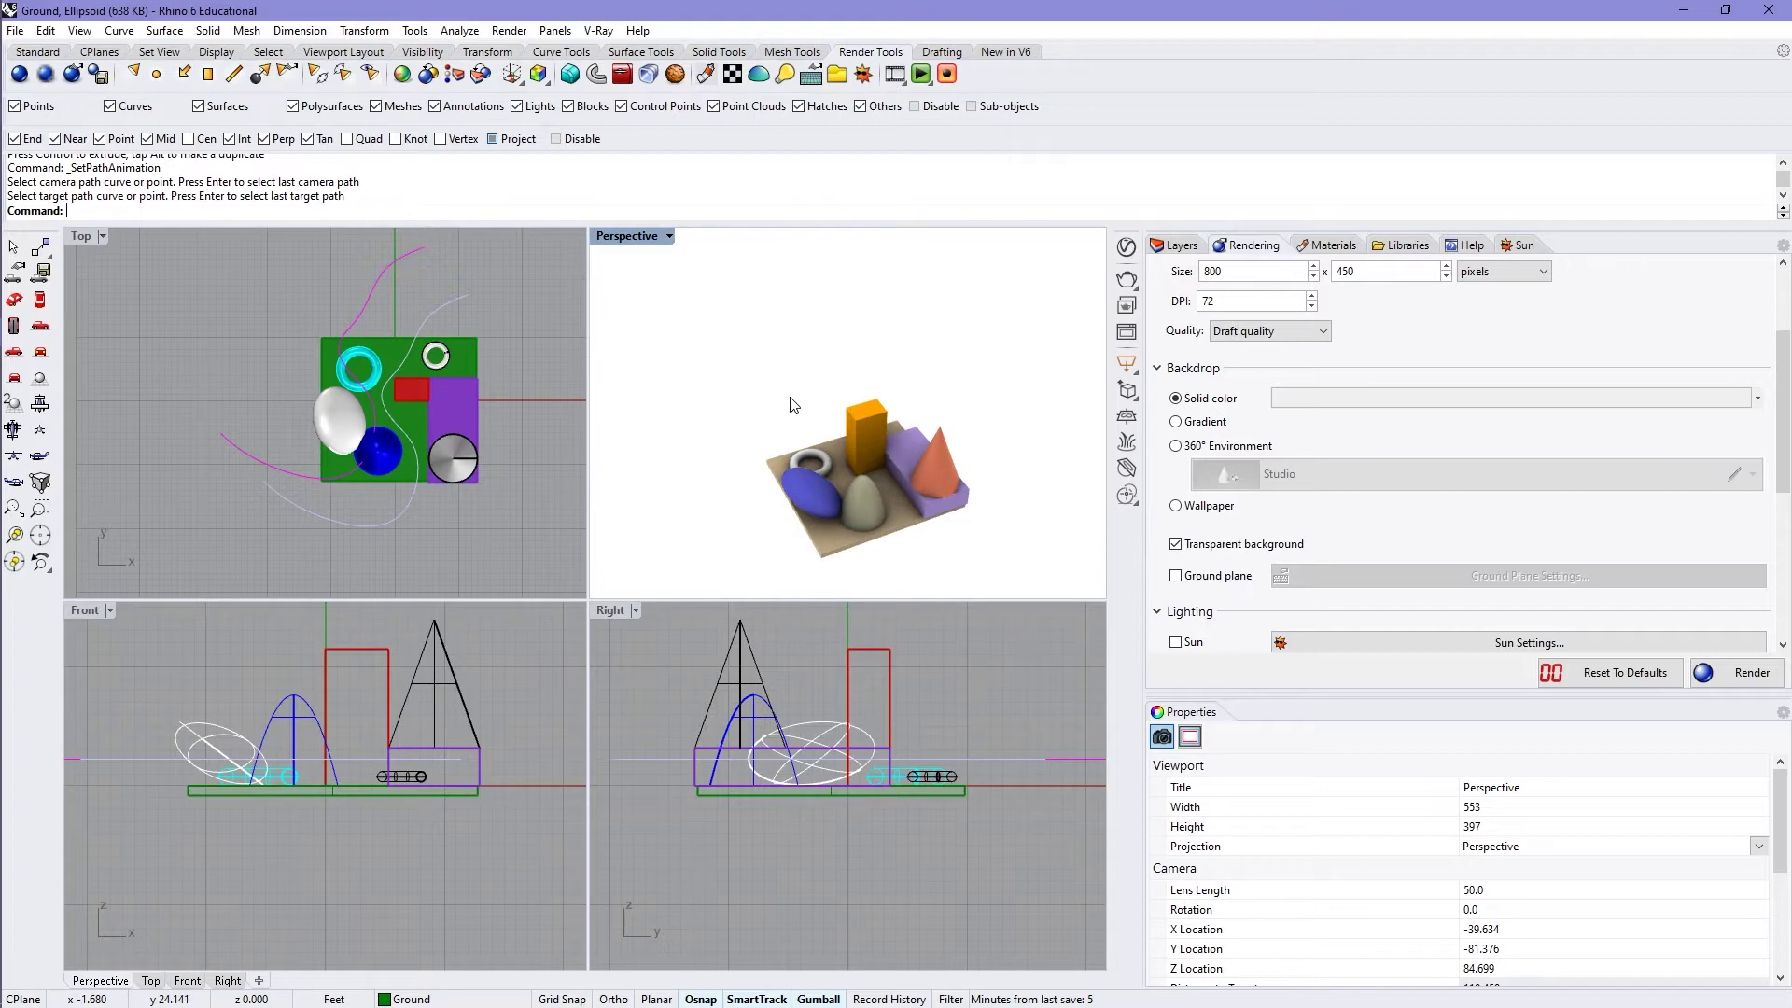
{"action": "left_click", "coordinate": [15, 30]}
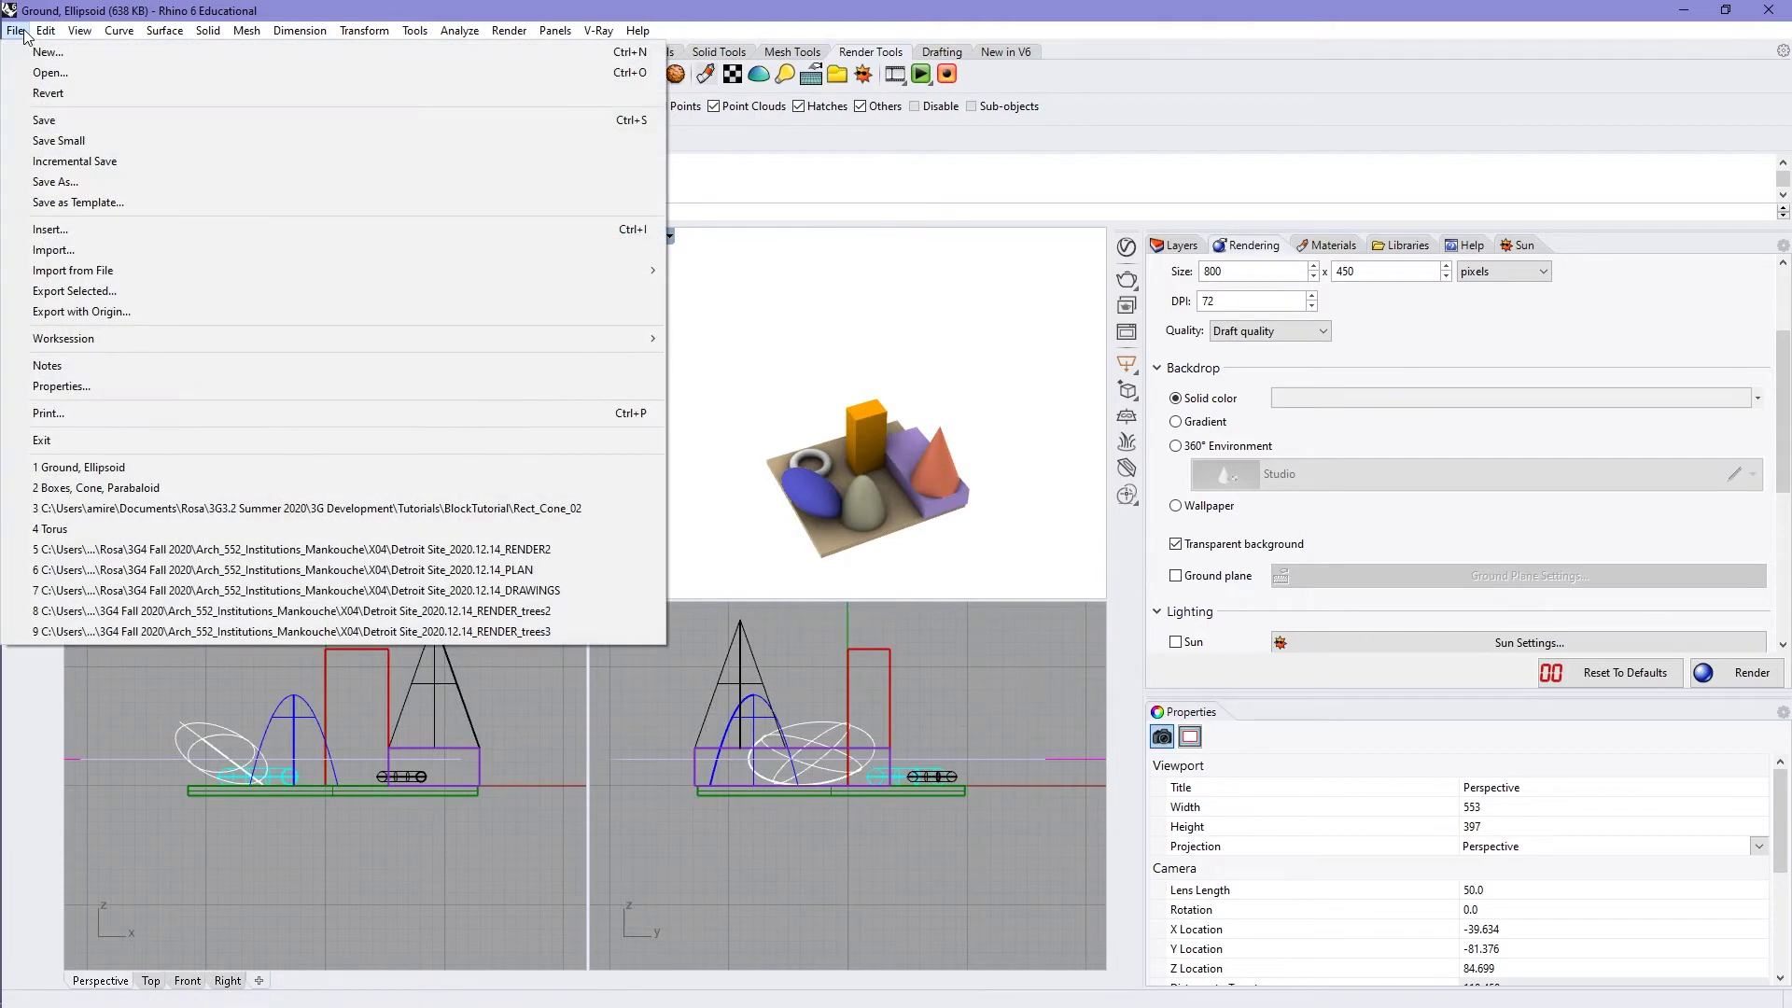
{"action": "left_click", "coordinate": [97, 392]}
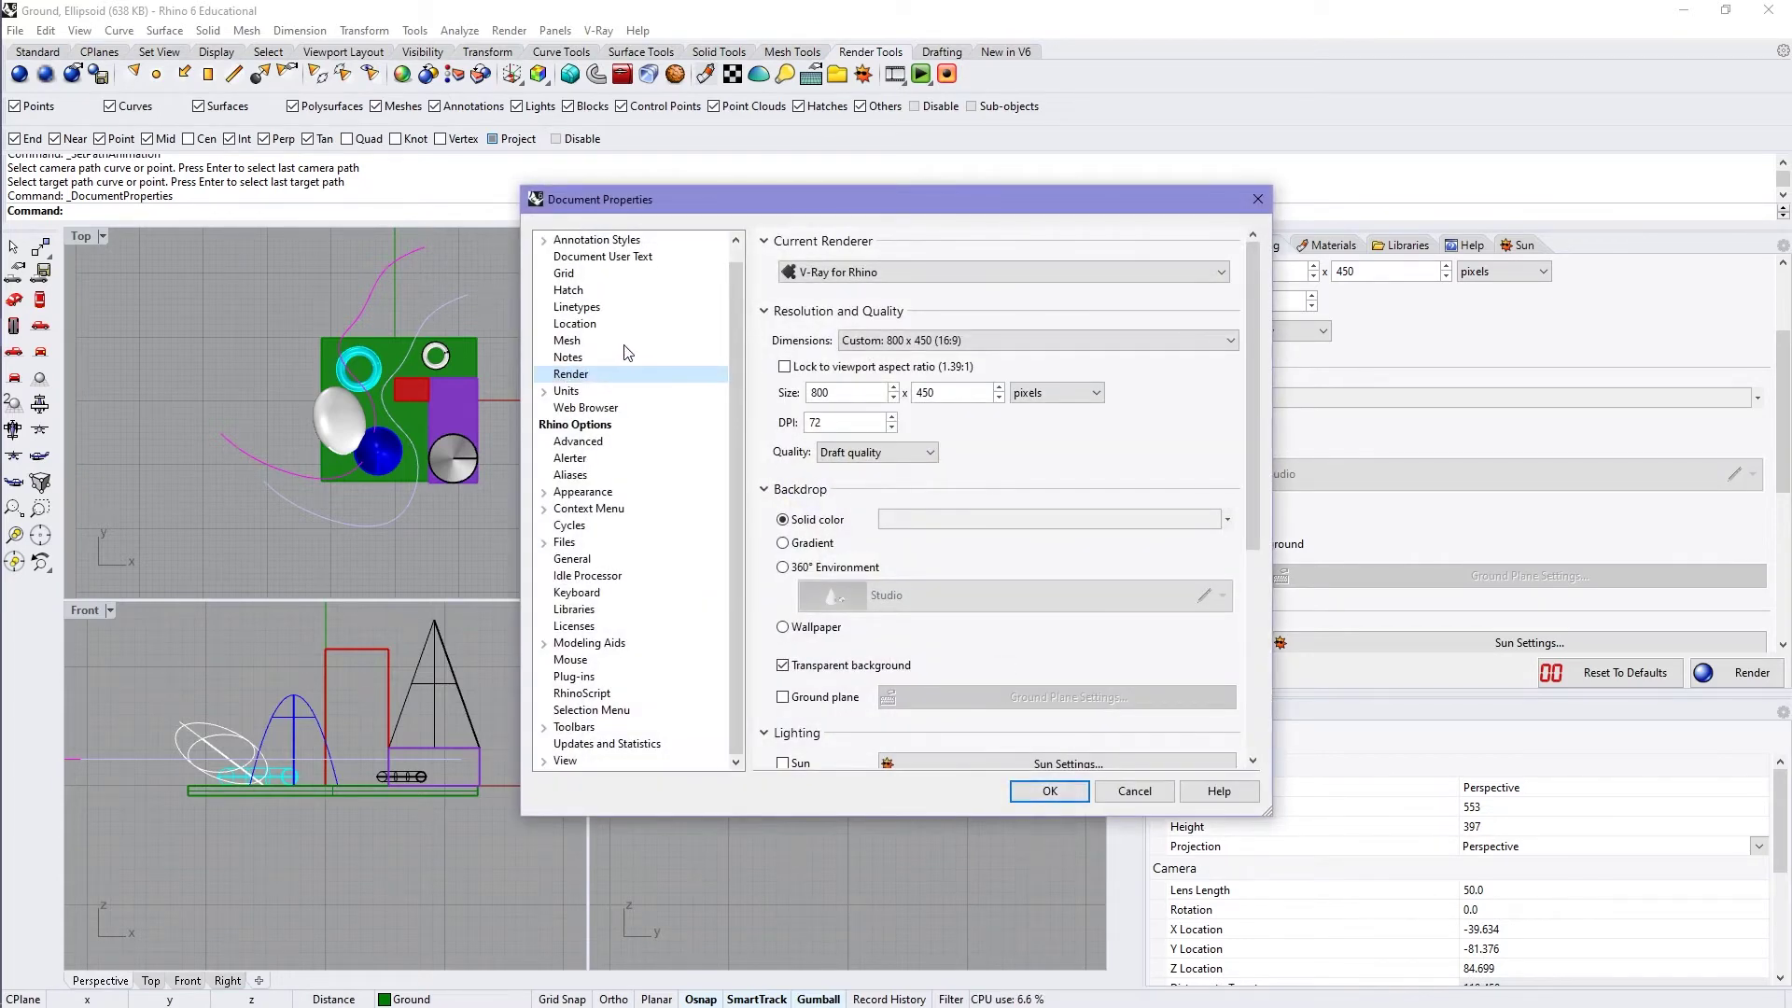
{"action": "left_click", "coordinate": [558, 762]}
{"action": "left_click", "coordinate": [545, 762]}
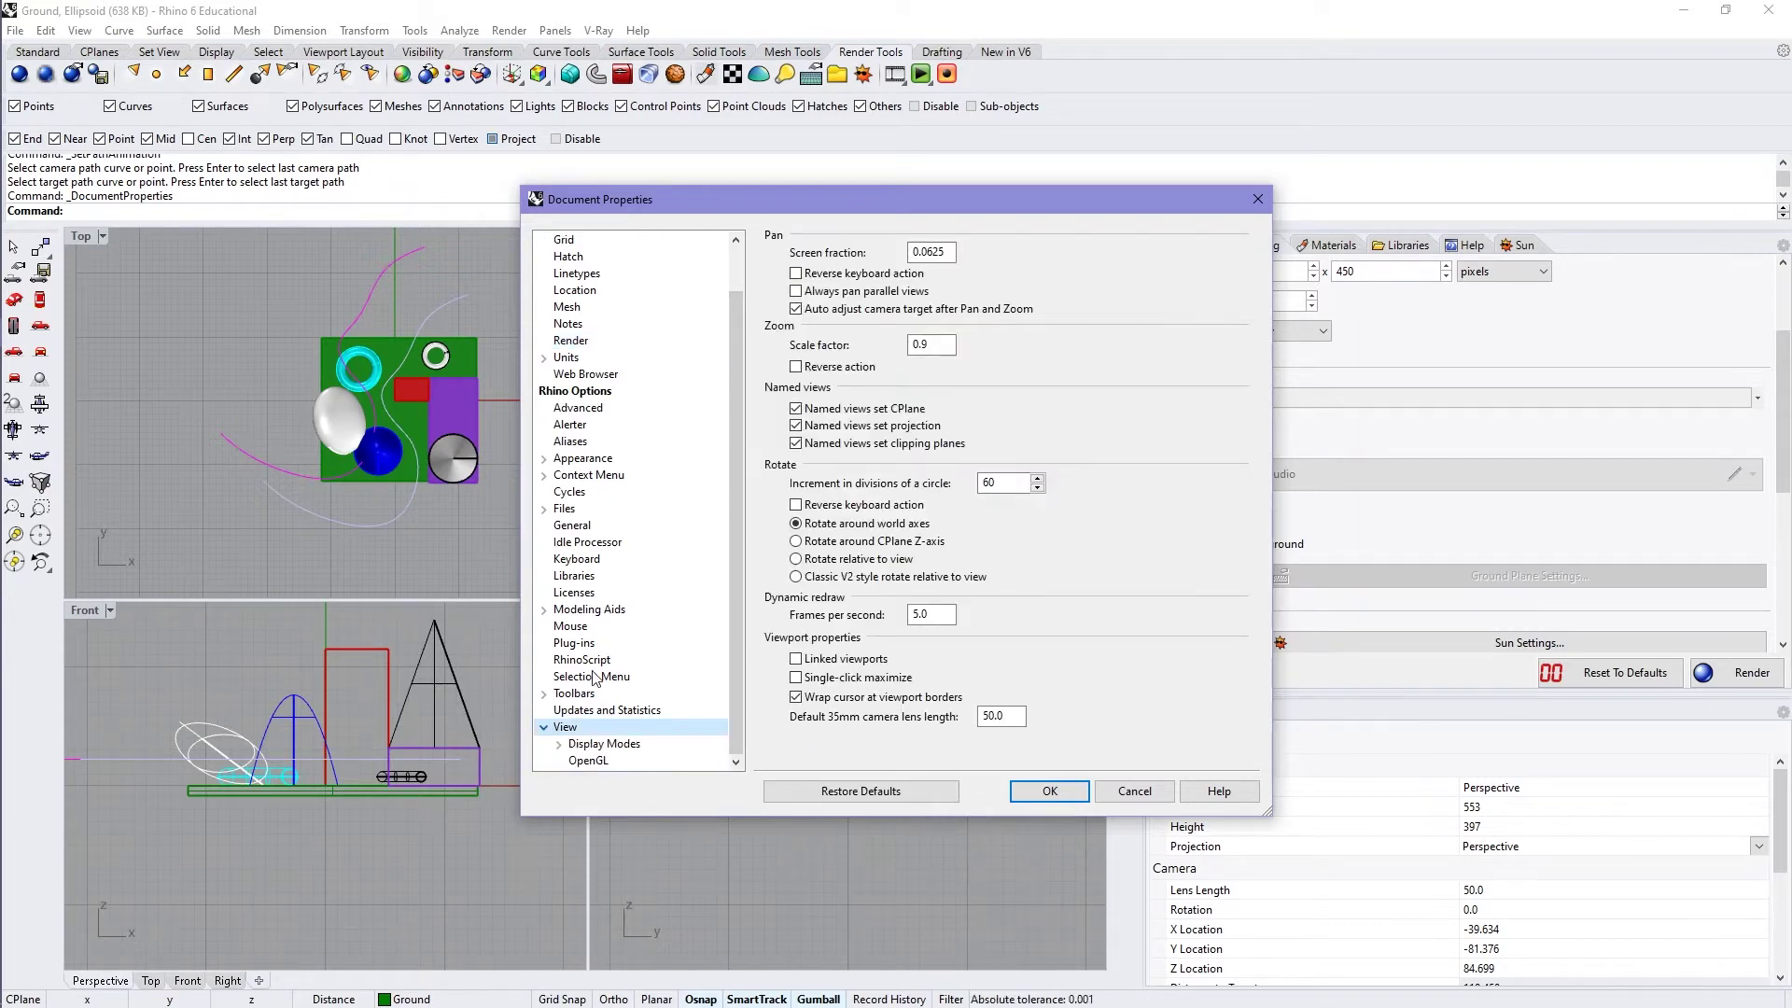
{"action": "left_click", "coordinate": [558, 743]}
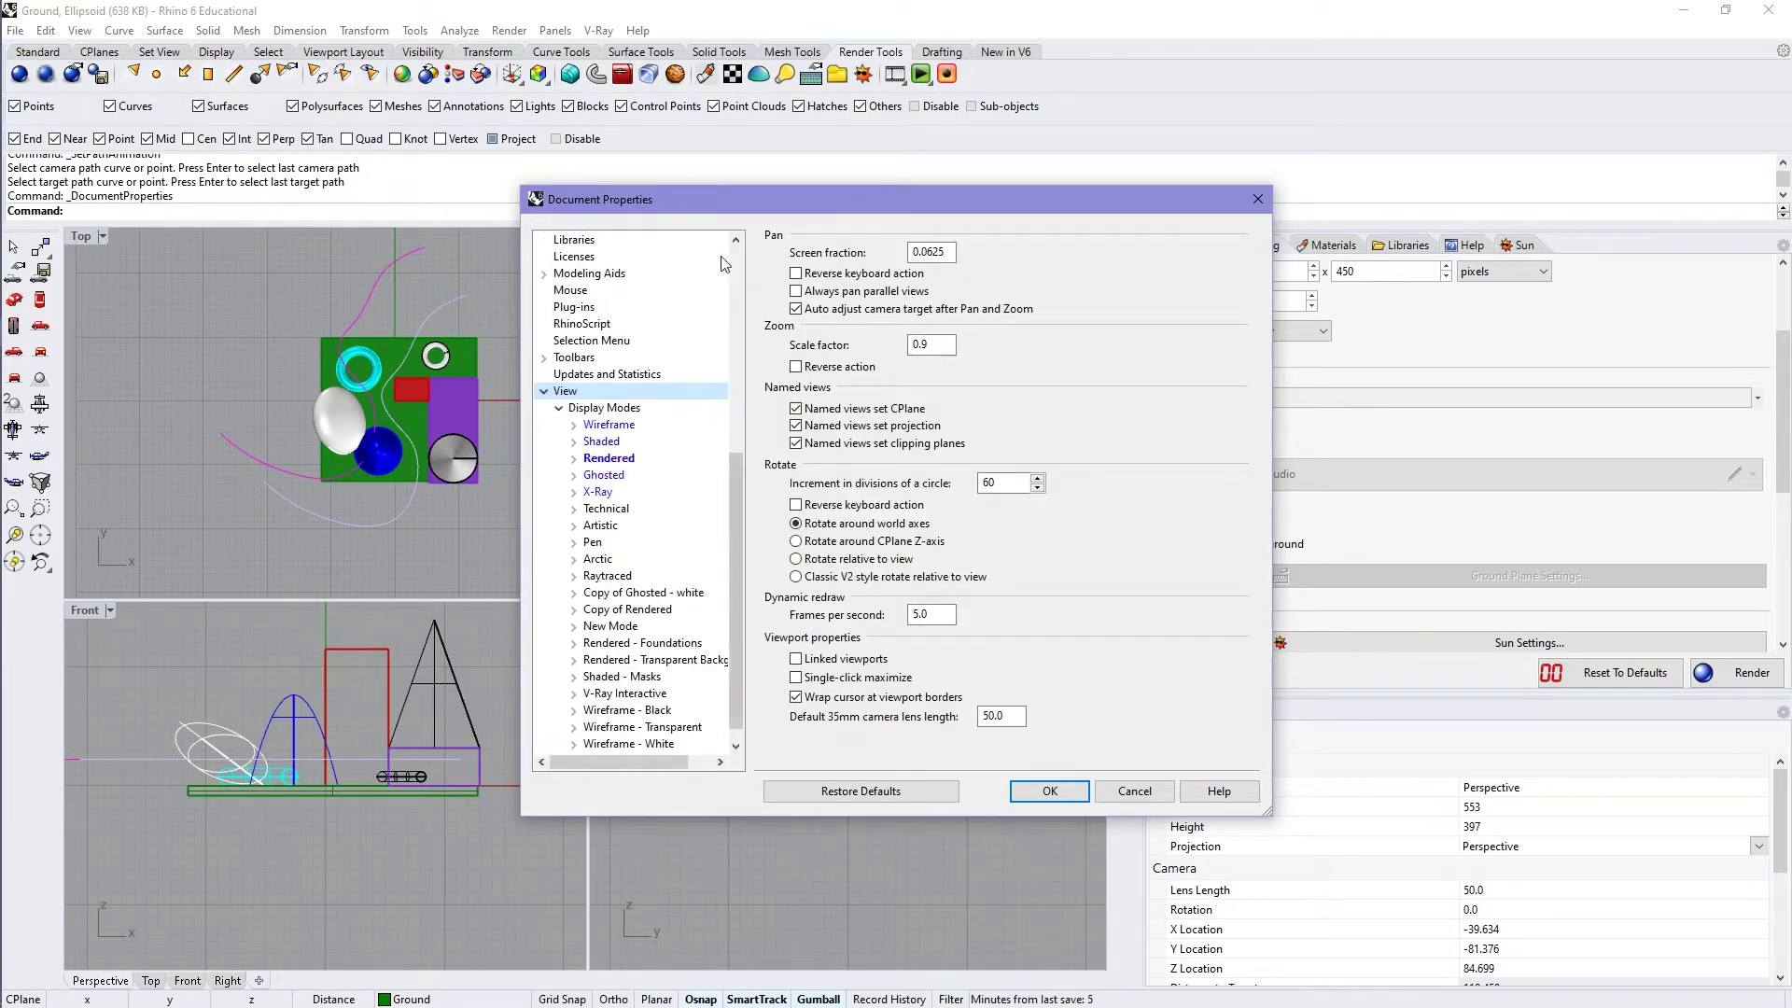
{"action": "left_click_drag", "start_coordinate": [692, 212], "coordinate": [474, 331]}
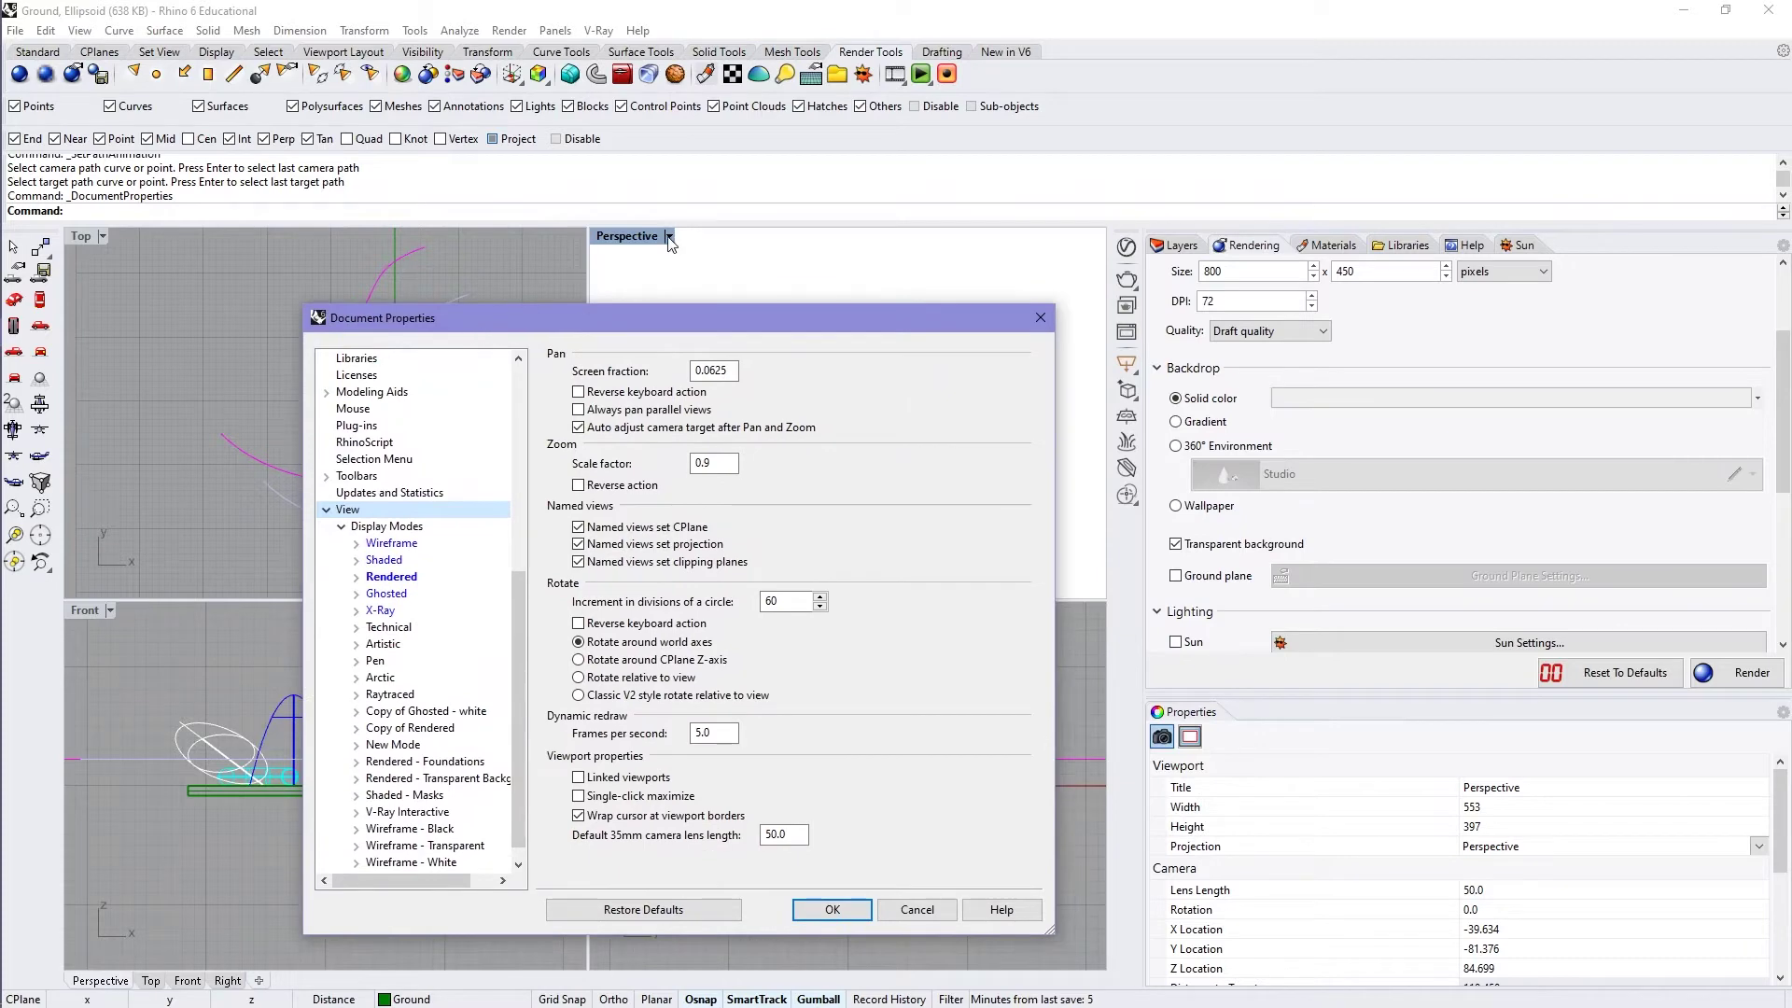
{"action": "left_click", "coordinate": [395, 577]}
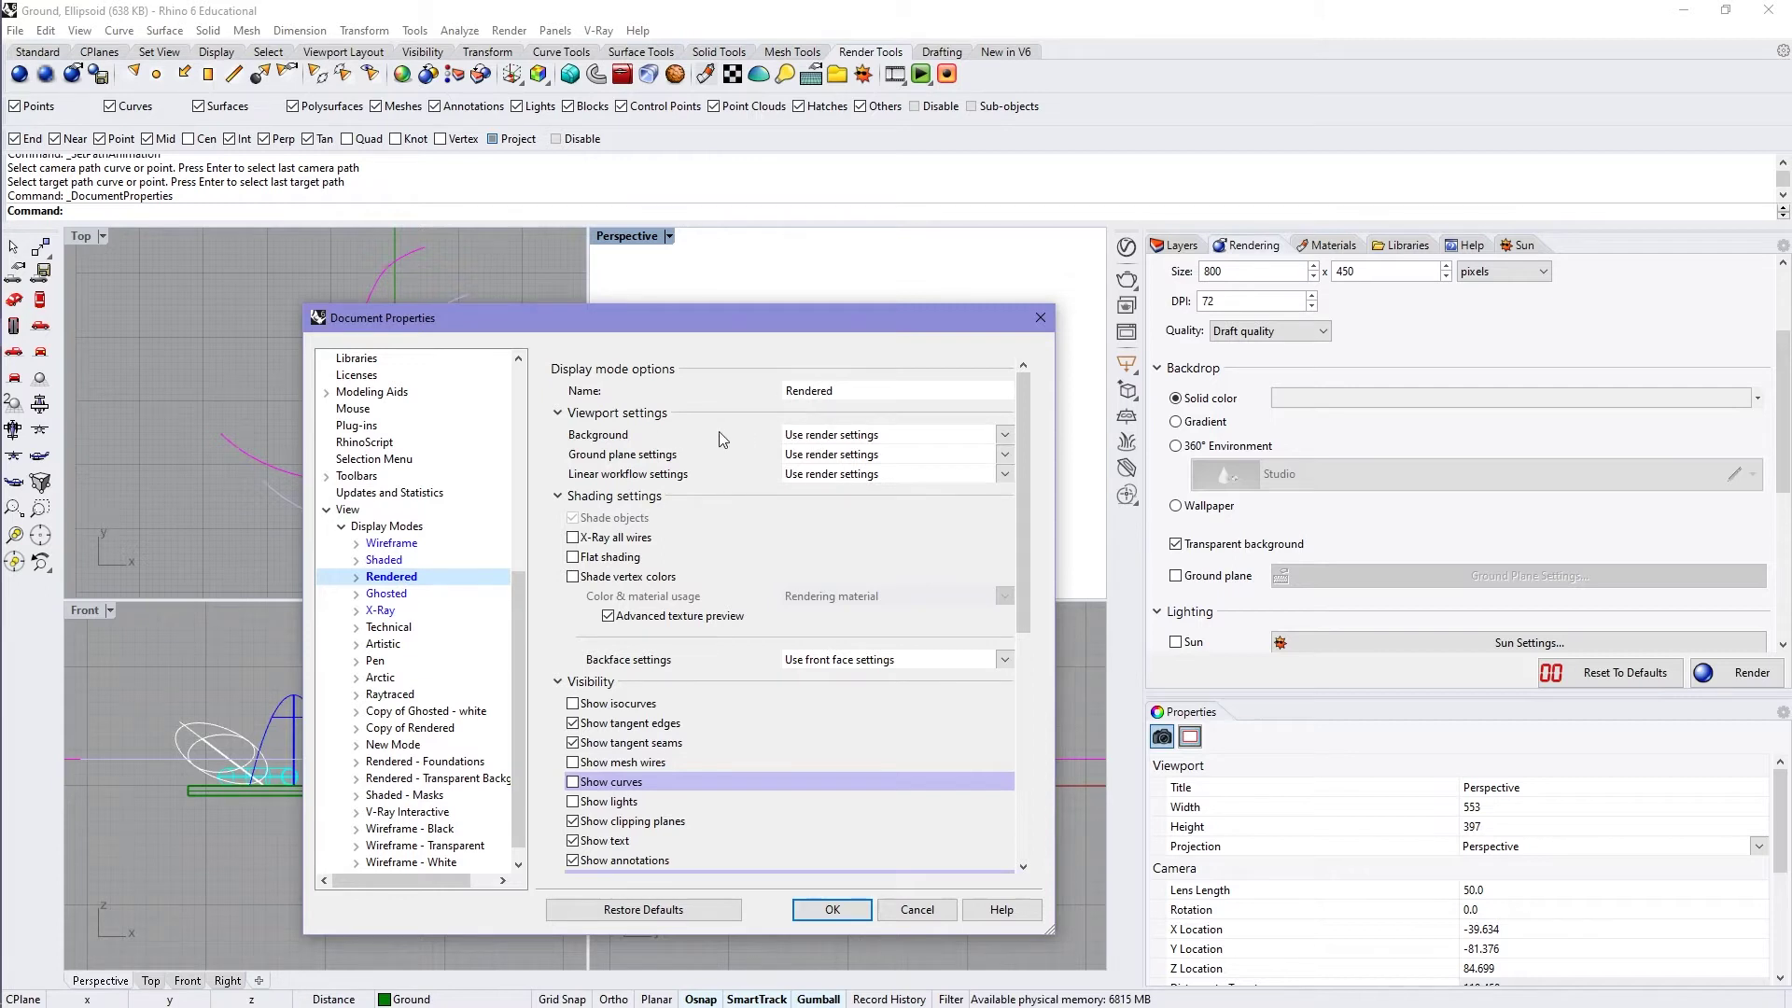
{"action": "left_click", "coordinate": [1005, 434]}
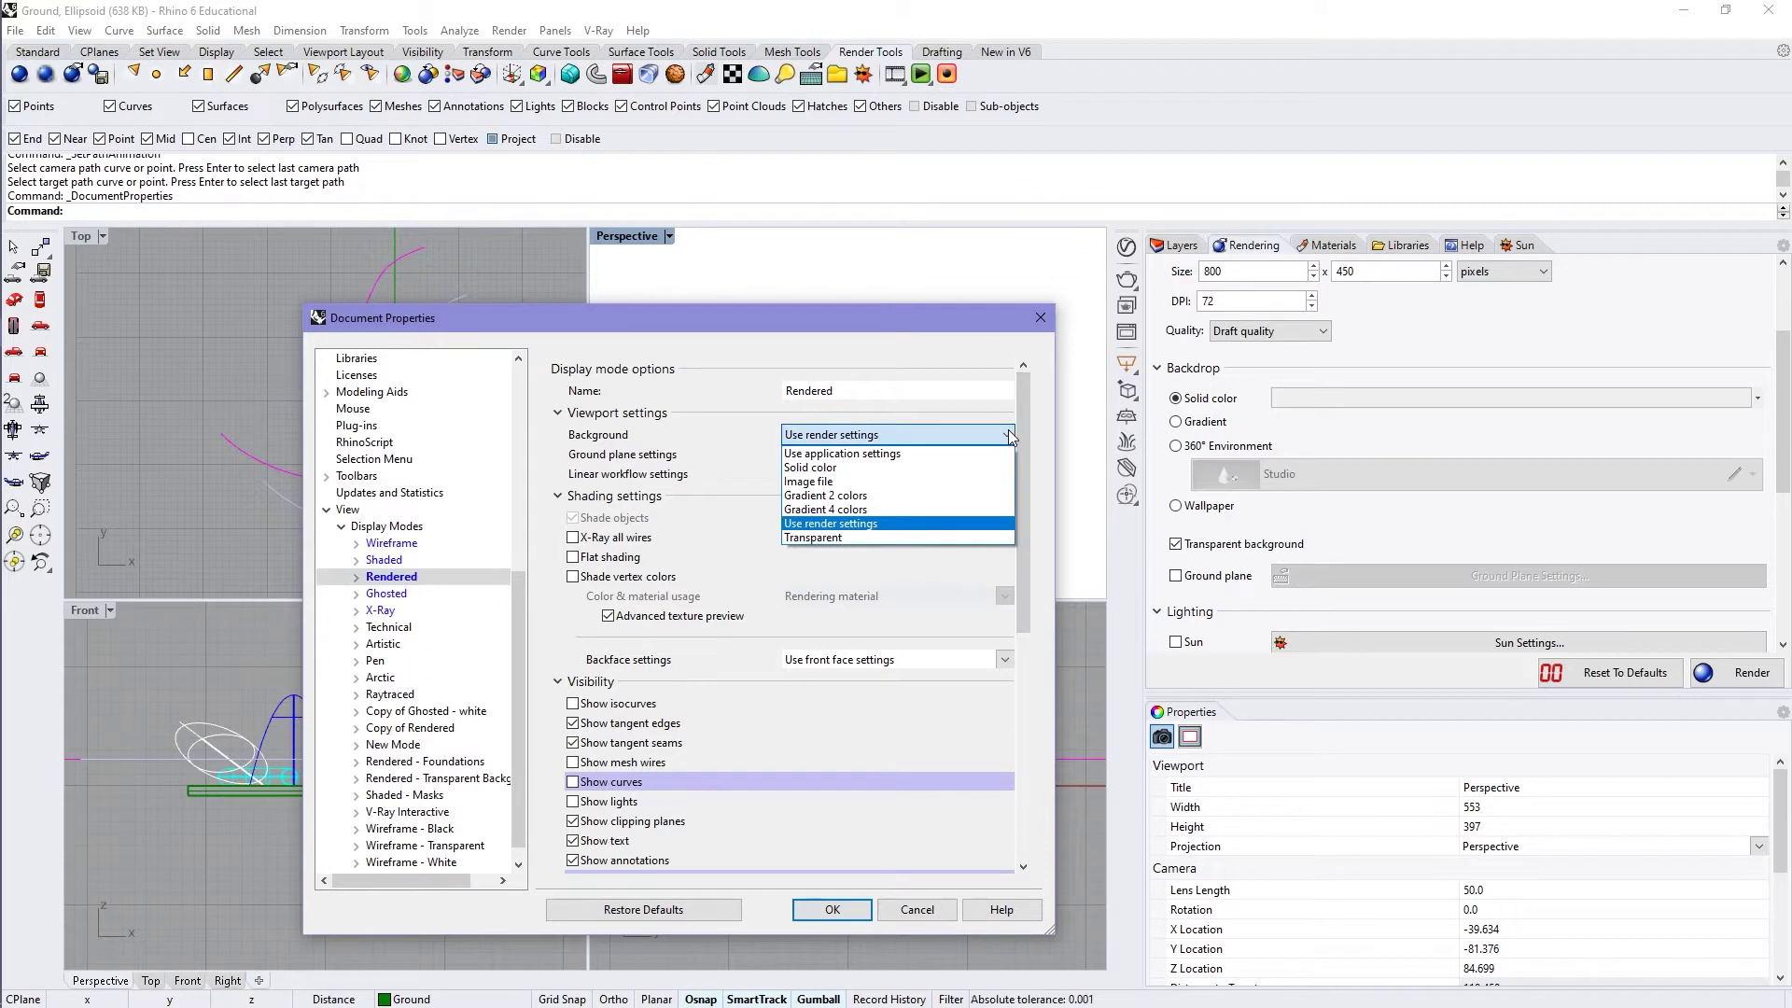
{"action": "left_click", "coordinate": [842, 538]}
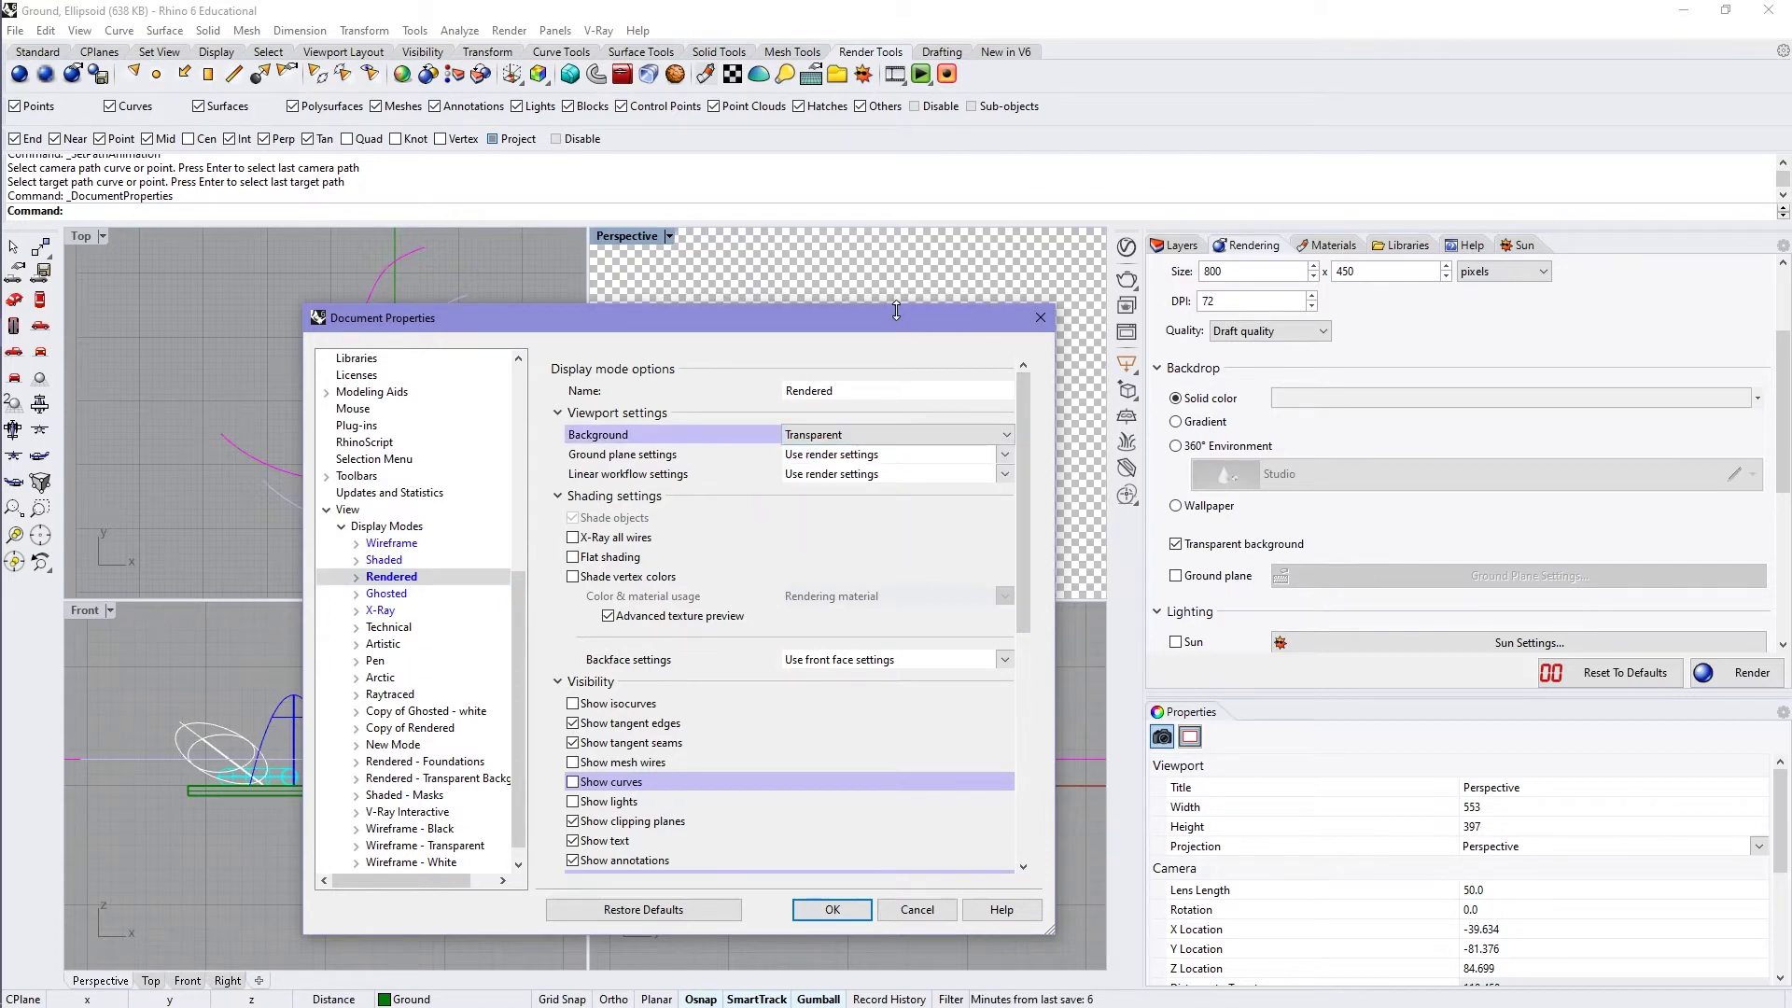
{"action": "left_click_drag", "start_coordinate": [896, 311], "coordinate": [601, 289]}
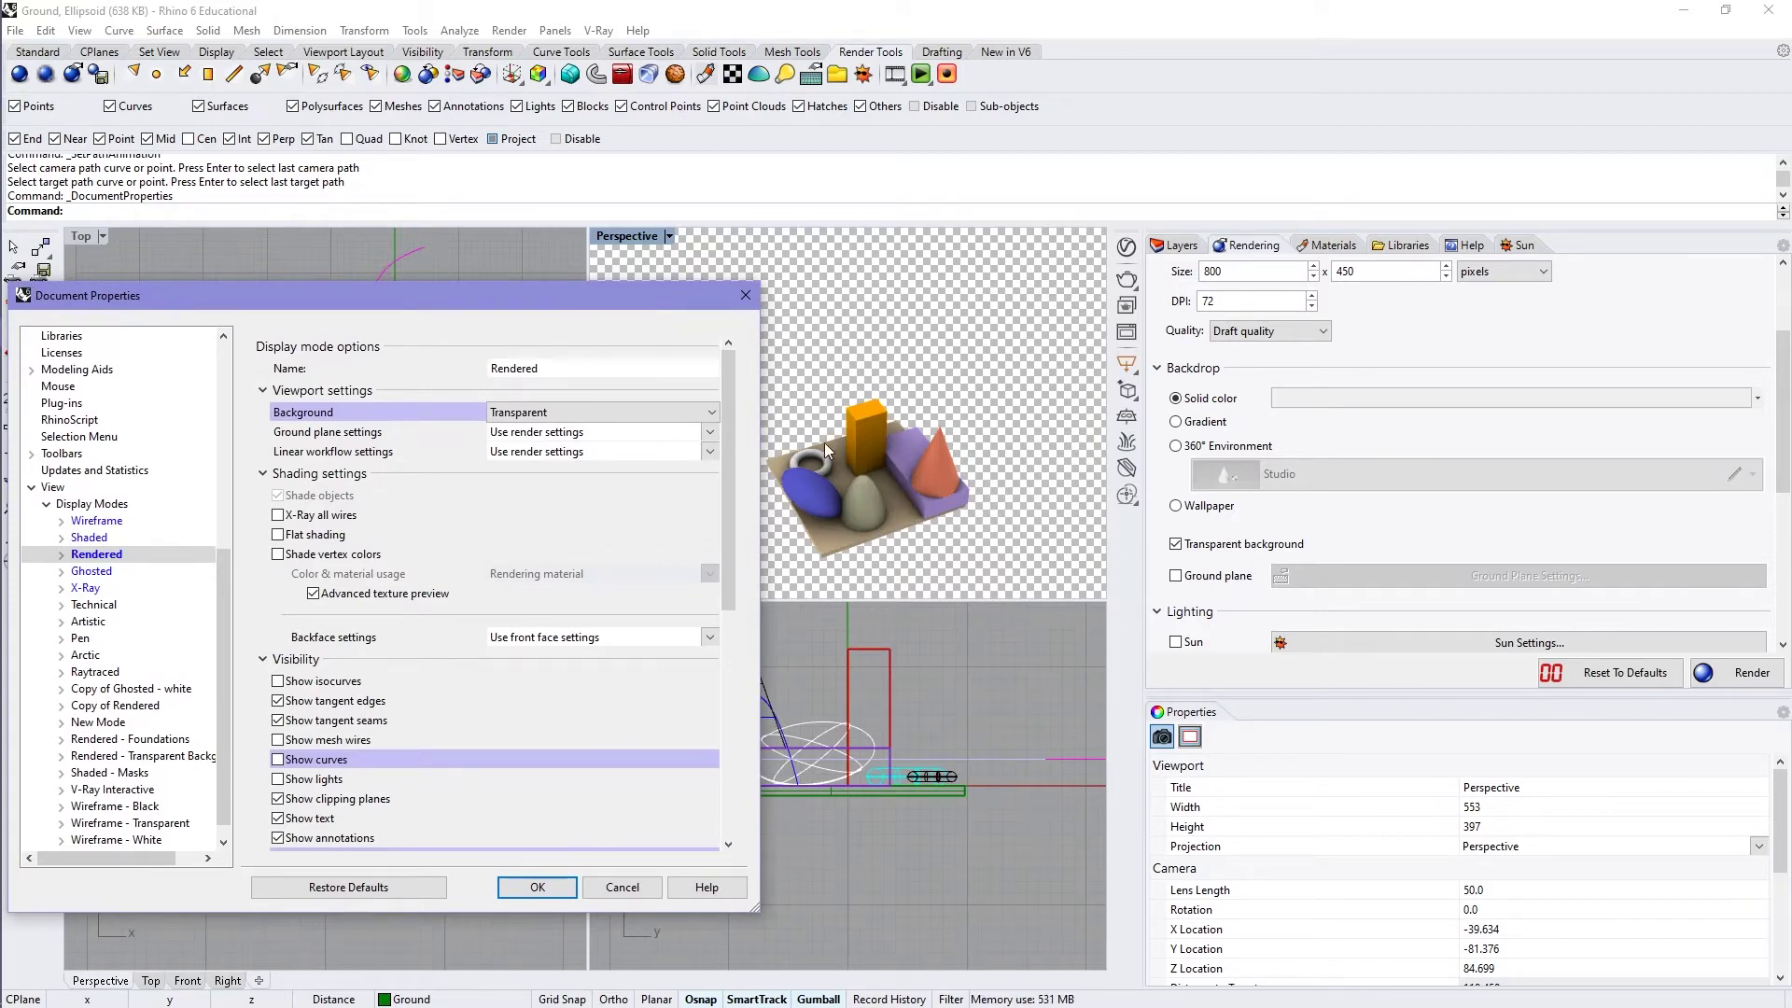
Review the Rendered display mode's ground plane, shading, visibility, lighting and clipping plane settings
{"action": "left_click_drag", "start_coordinate": [728, 463], "coordinate": [726, 484]}
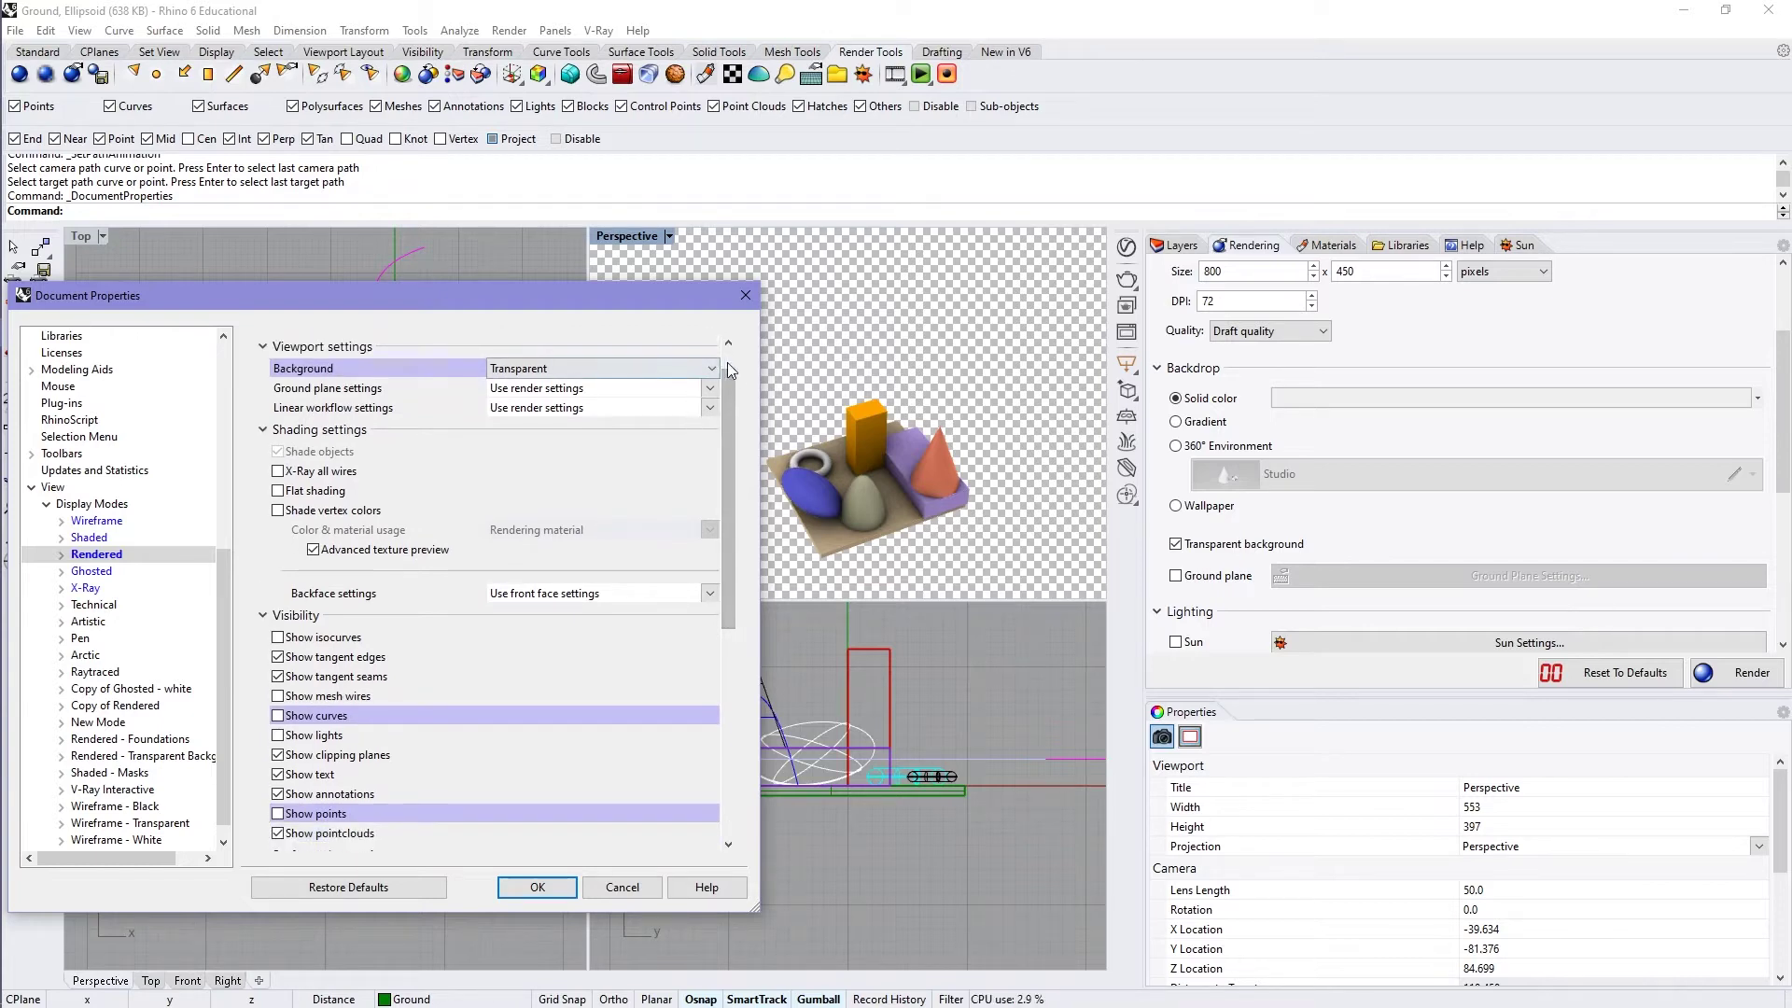
{"action": "left_click", "coordinate": [711, 391]}
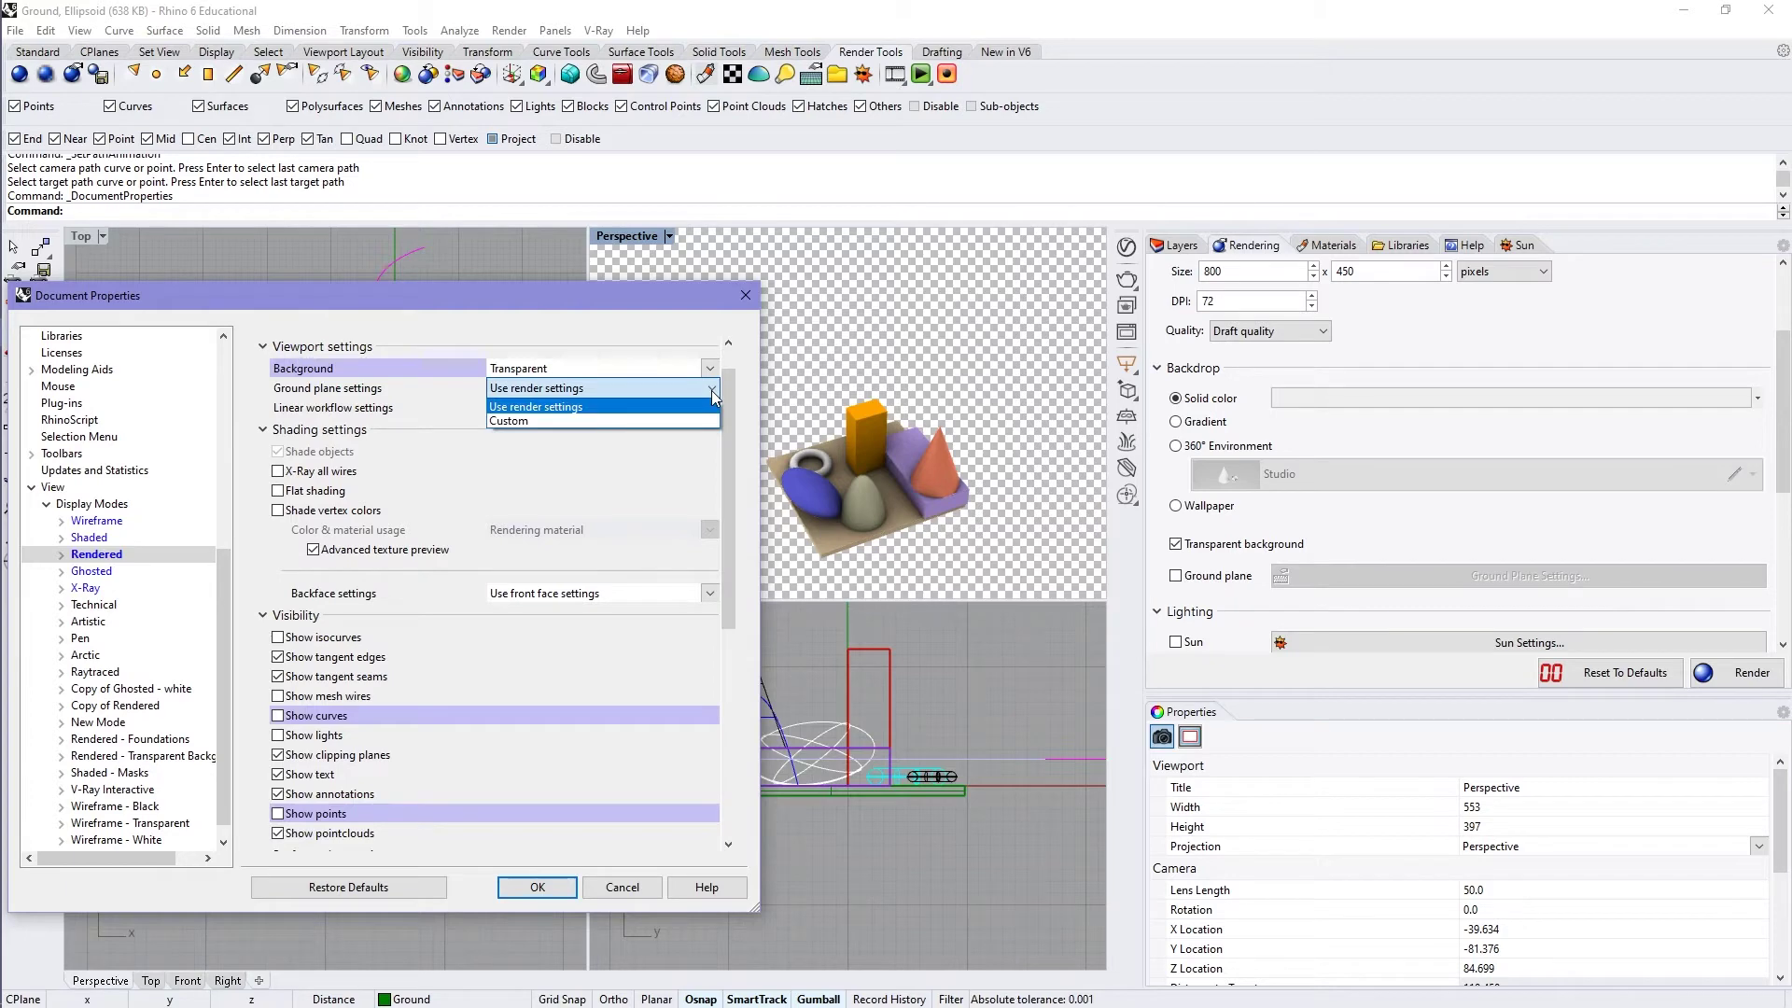
{"action": "left_click", "coordinate": [429, 366]}
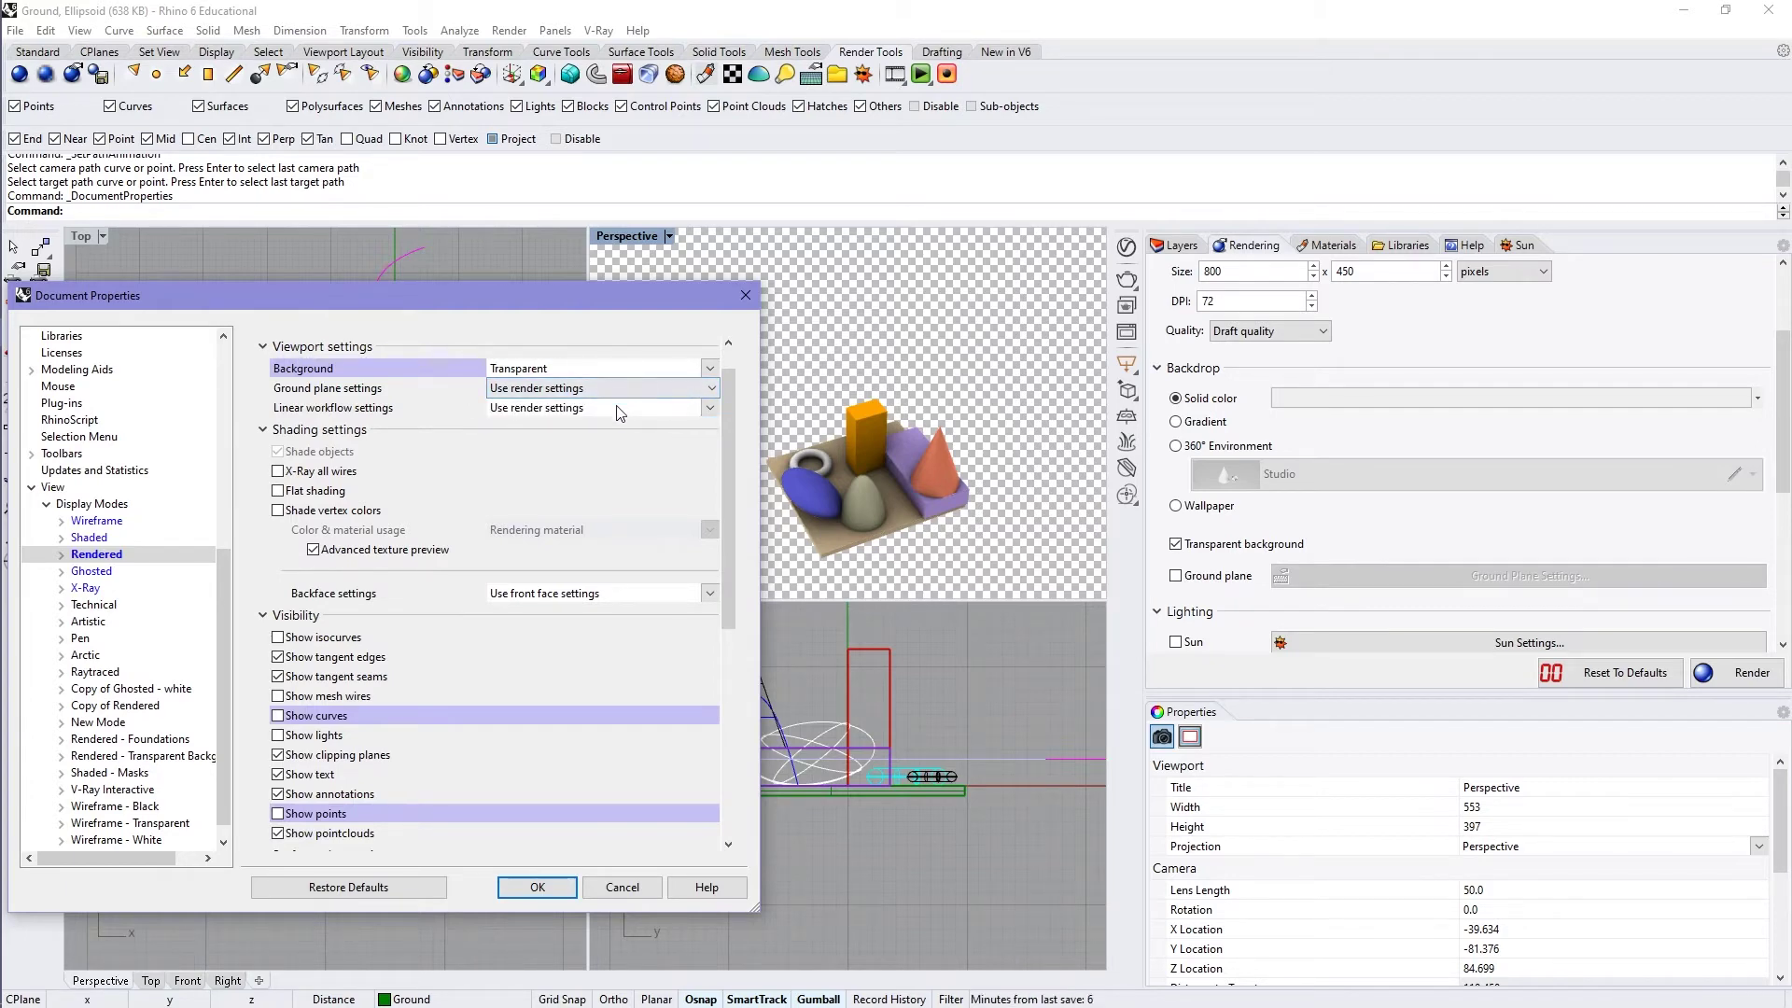
{"action": "scroll", "coordinate": [635, 445], "scroll_direction": "down", "scroll_amount": 1}
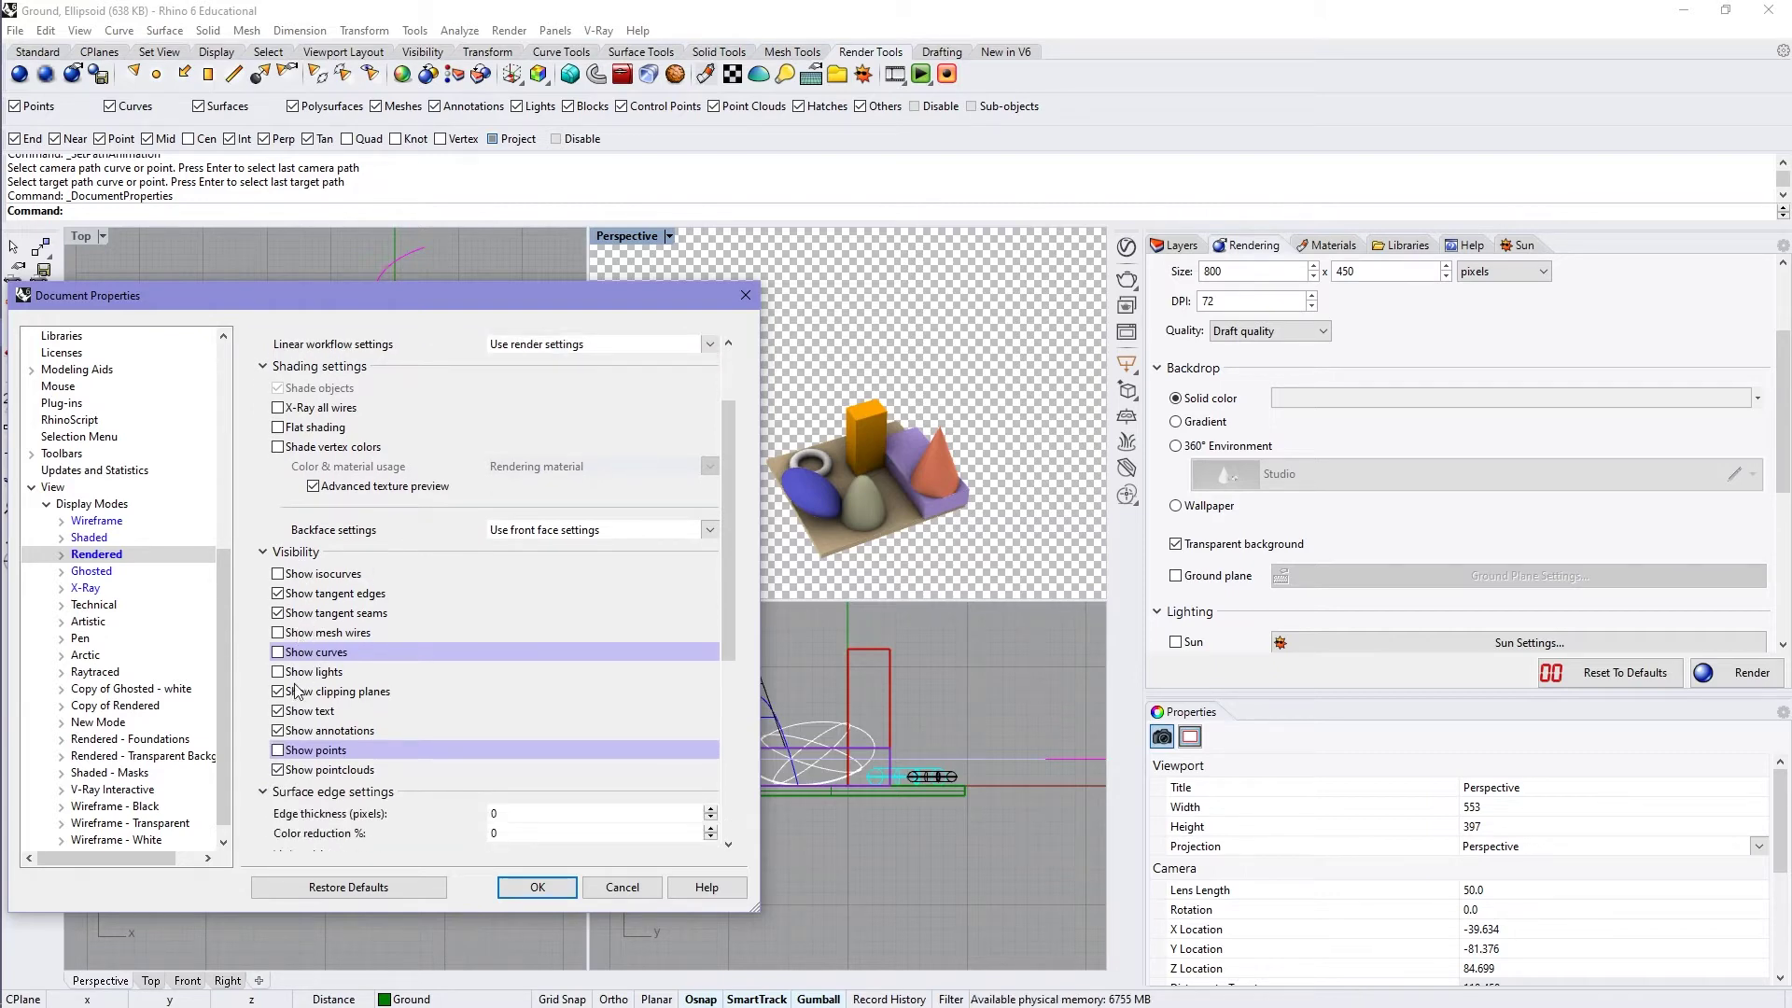
{"action": "scroll", "coordinate": [326, 749], "scroll_direction": "down", "scroll_amount": 1}
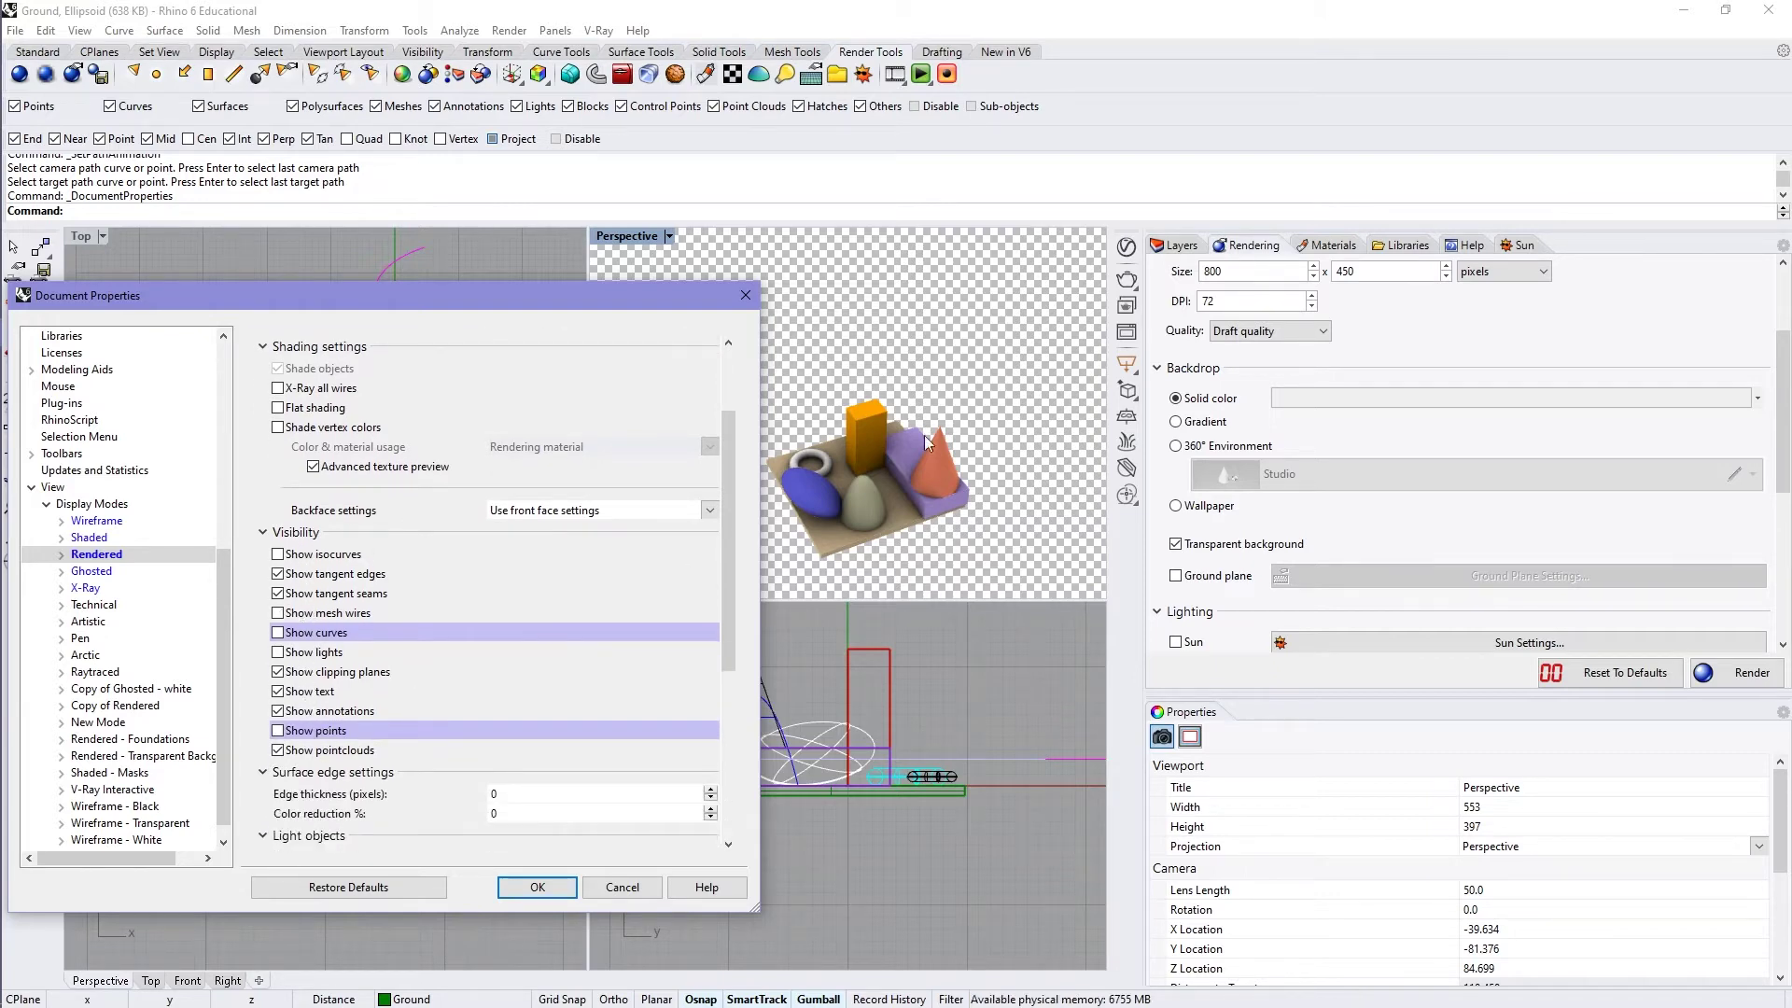
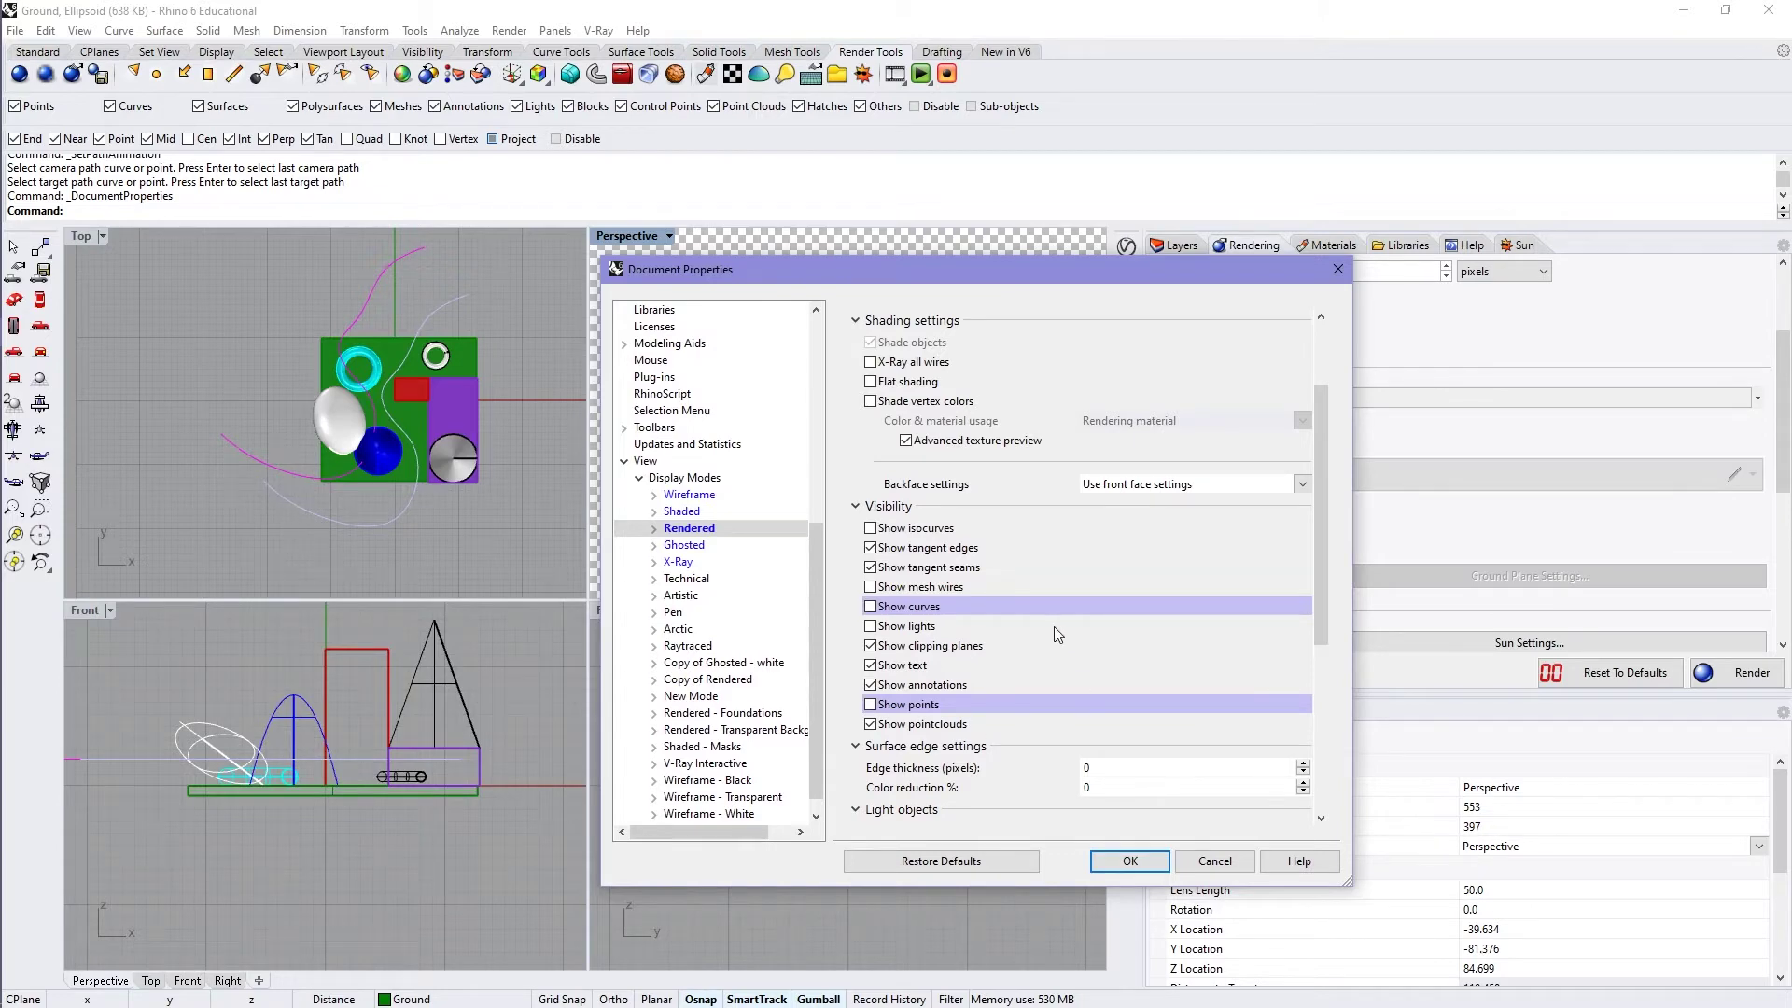
{"action": "scroll", "coordinate": [1057, 634], "scroll_direction": "down", "scroll_amount": 1}
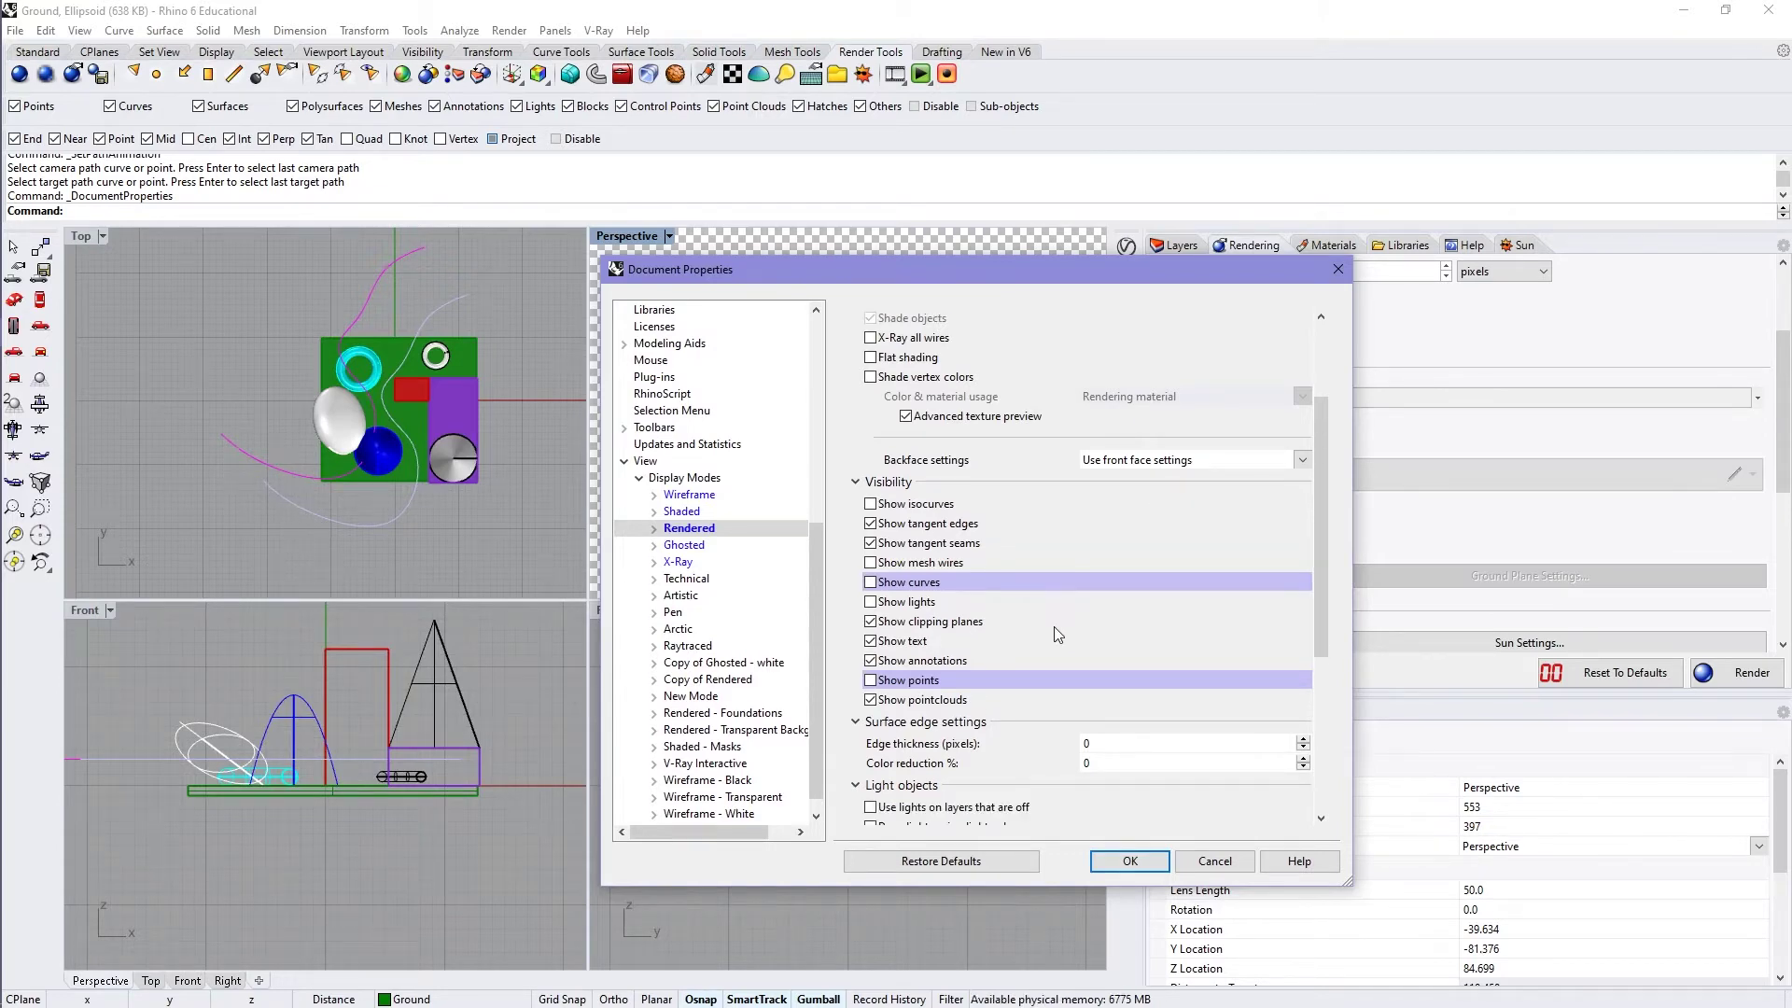
{"action": "scroll", "coordinate": [1055, 628], "scroll_direction": "down", "scroll_amount": 5}
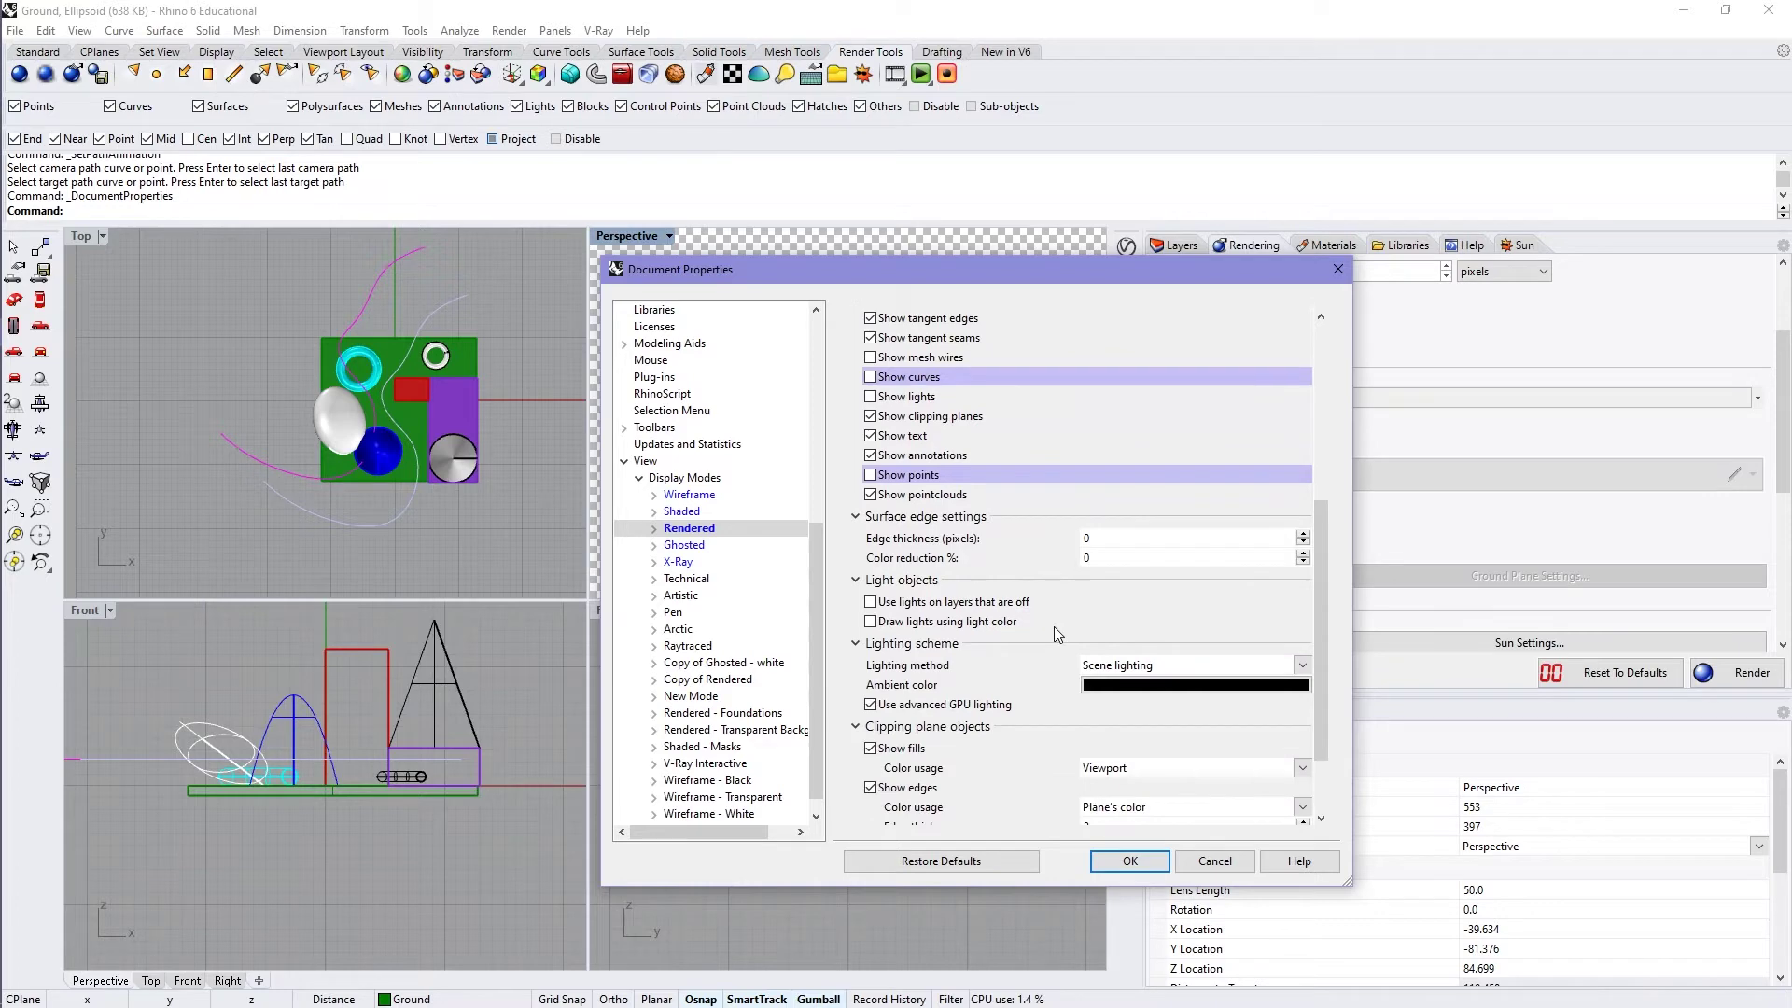
{"action": "scroll", "coordinate": [1055, 630], "scroll_direction": "down", "scroll_amount": 1}
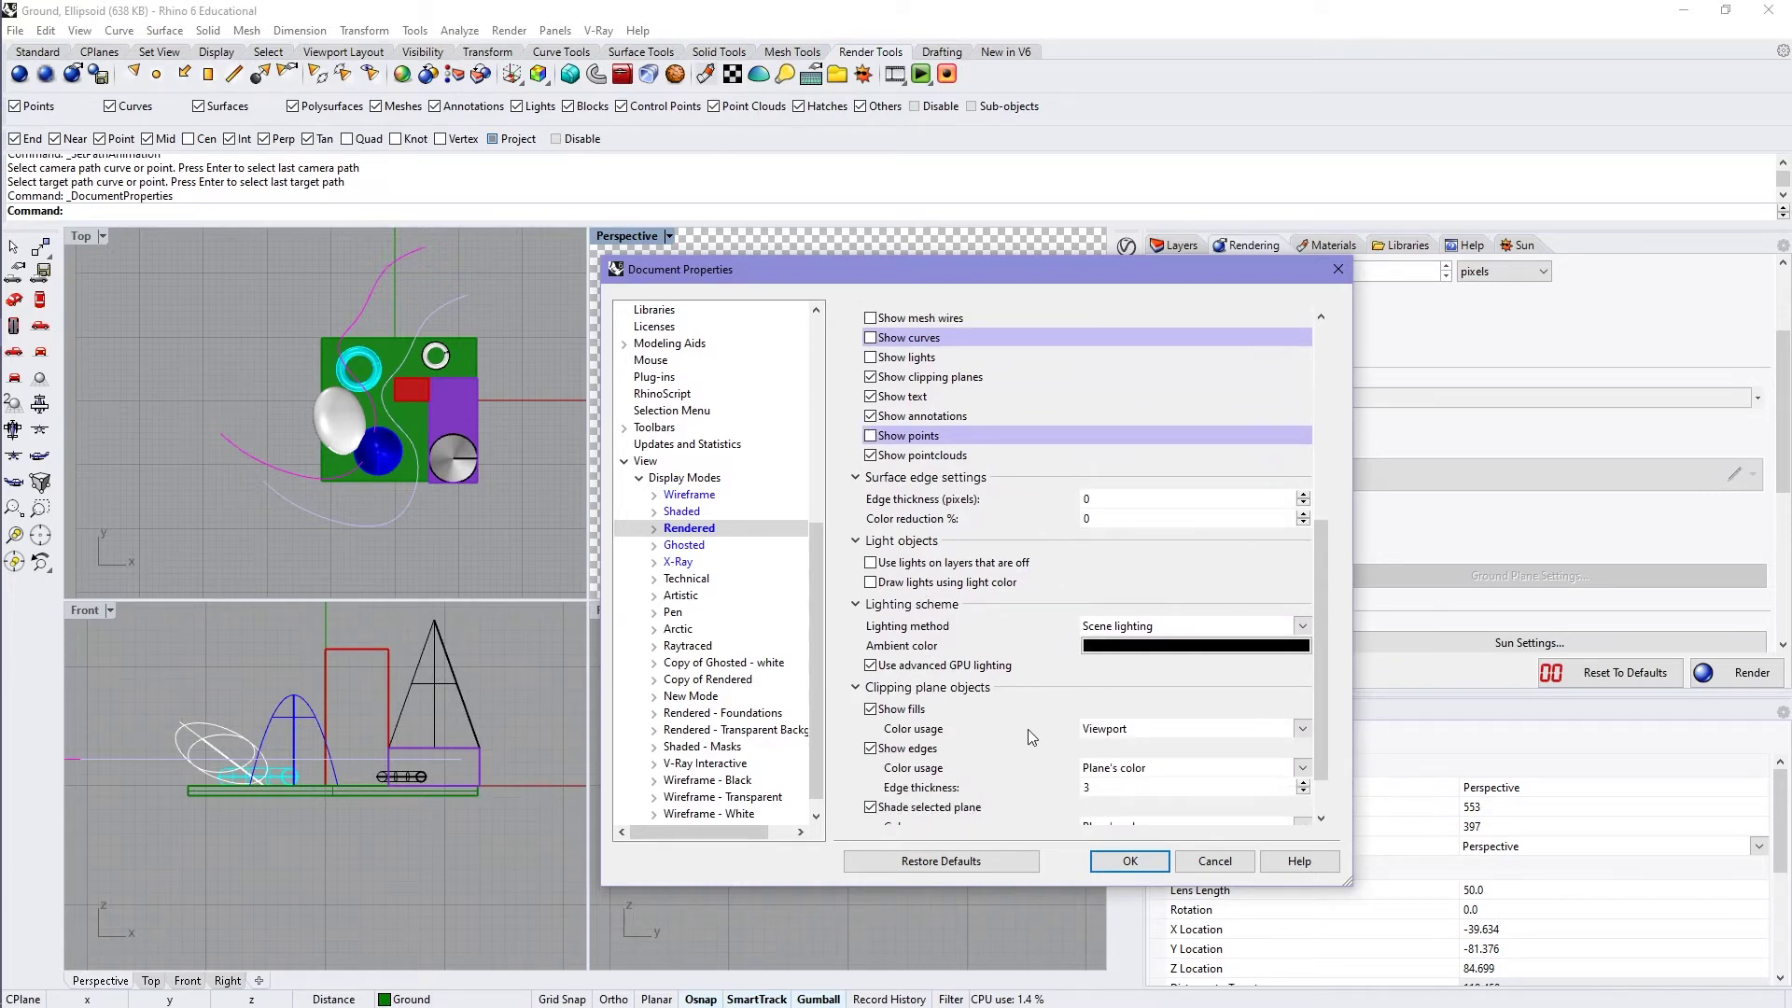
{"action": "scroll", "coordinate": [1039, 637], "scroll_direction": "down", "scroll_amount": 3}
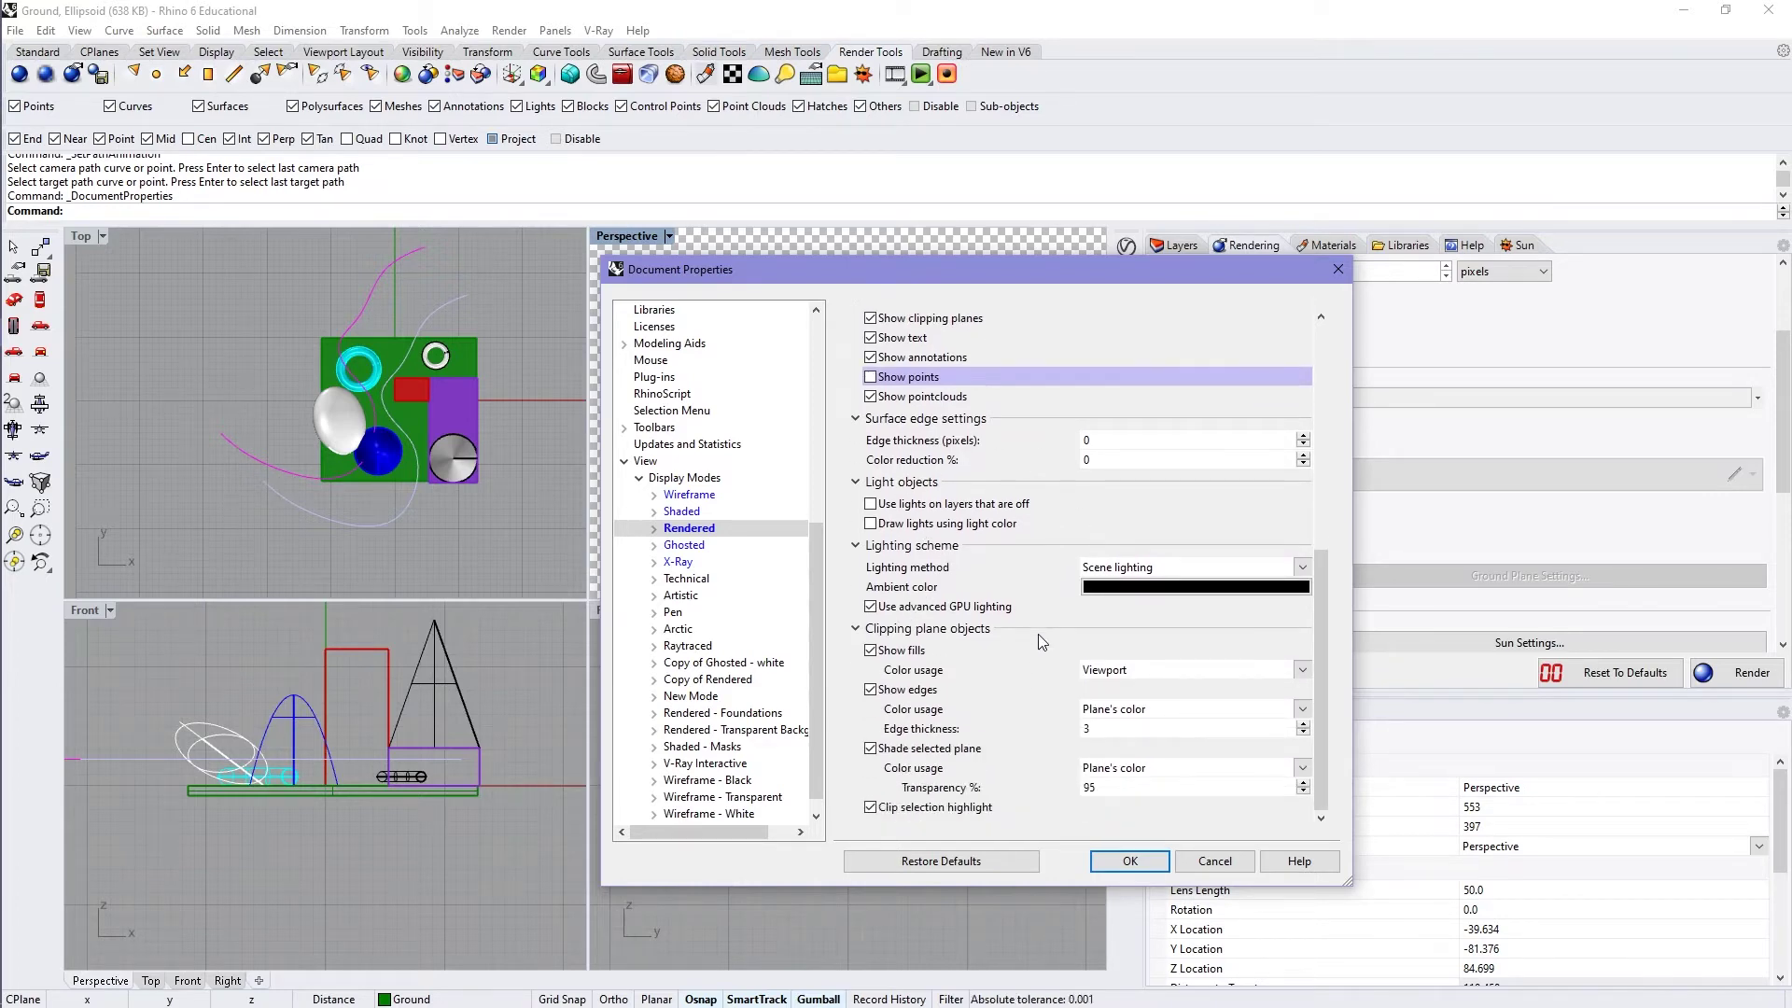
{"action": "scroll", "coordinate": [1042, 642], "scroll_direction": "up", "scroll_amount": 10}
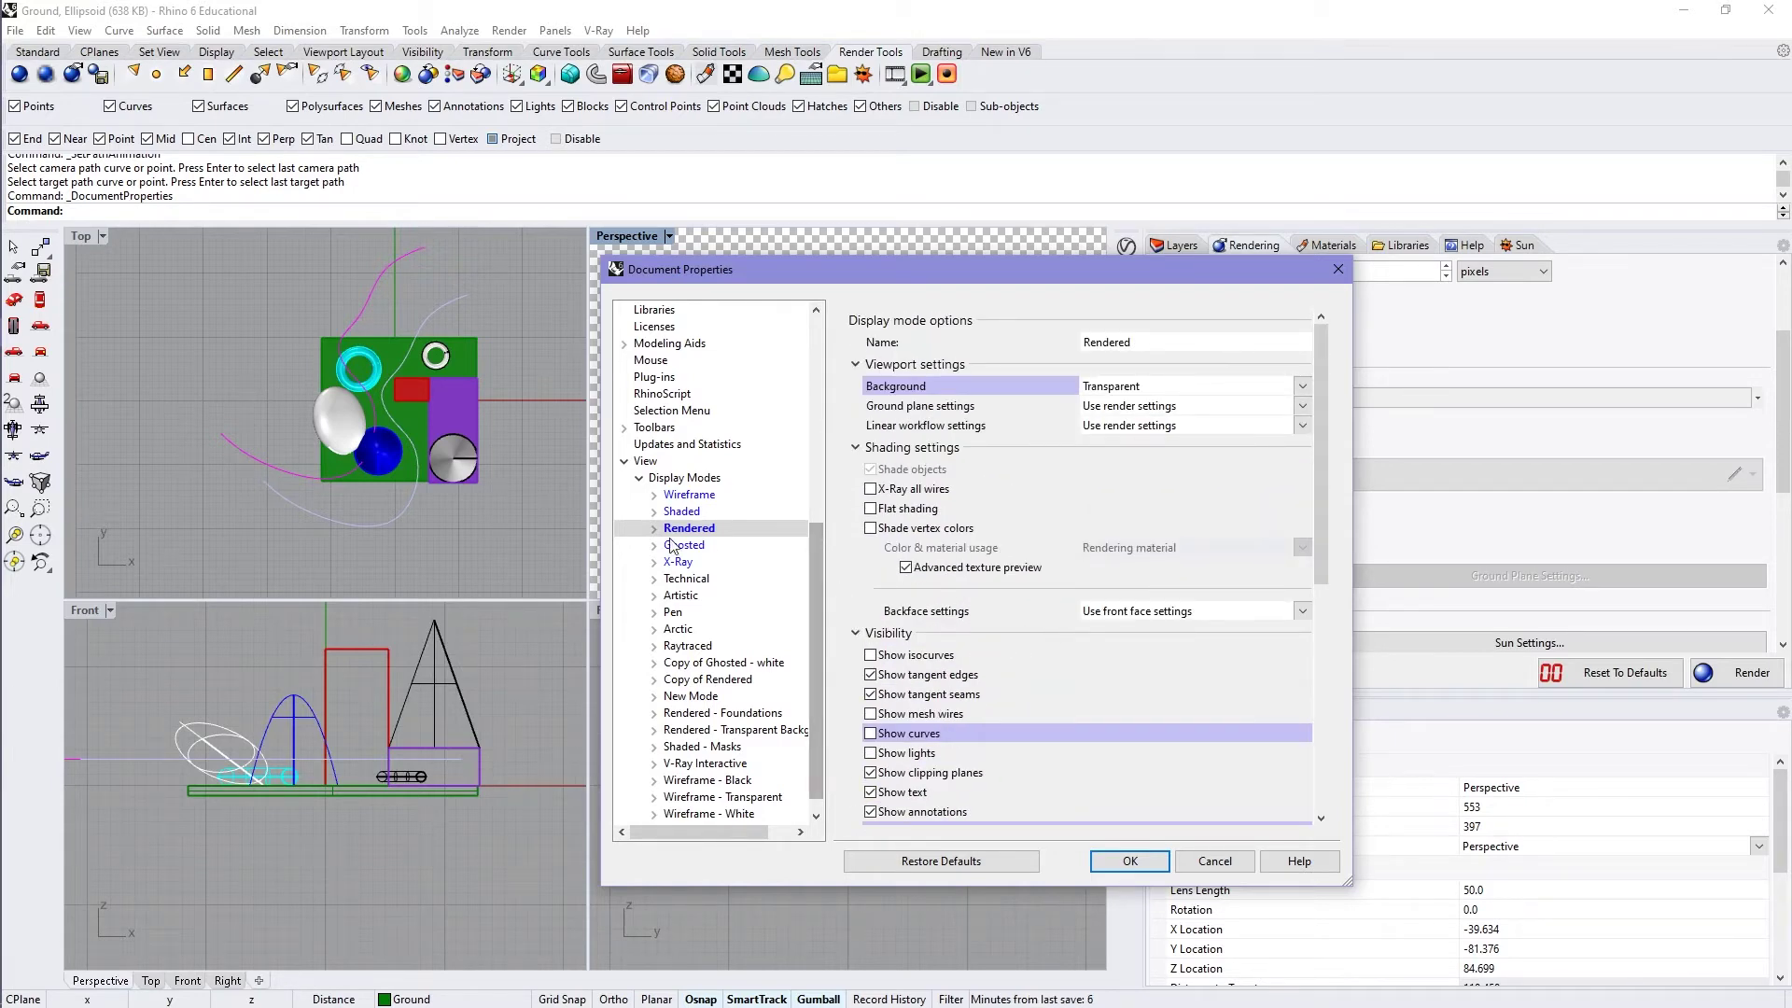
Check the Rendered display mode's shadow settings and accept the document properties
{"action": "left_click", "coordinate": [653, 529]}
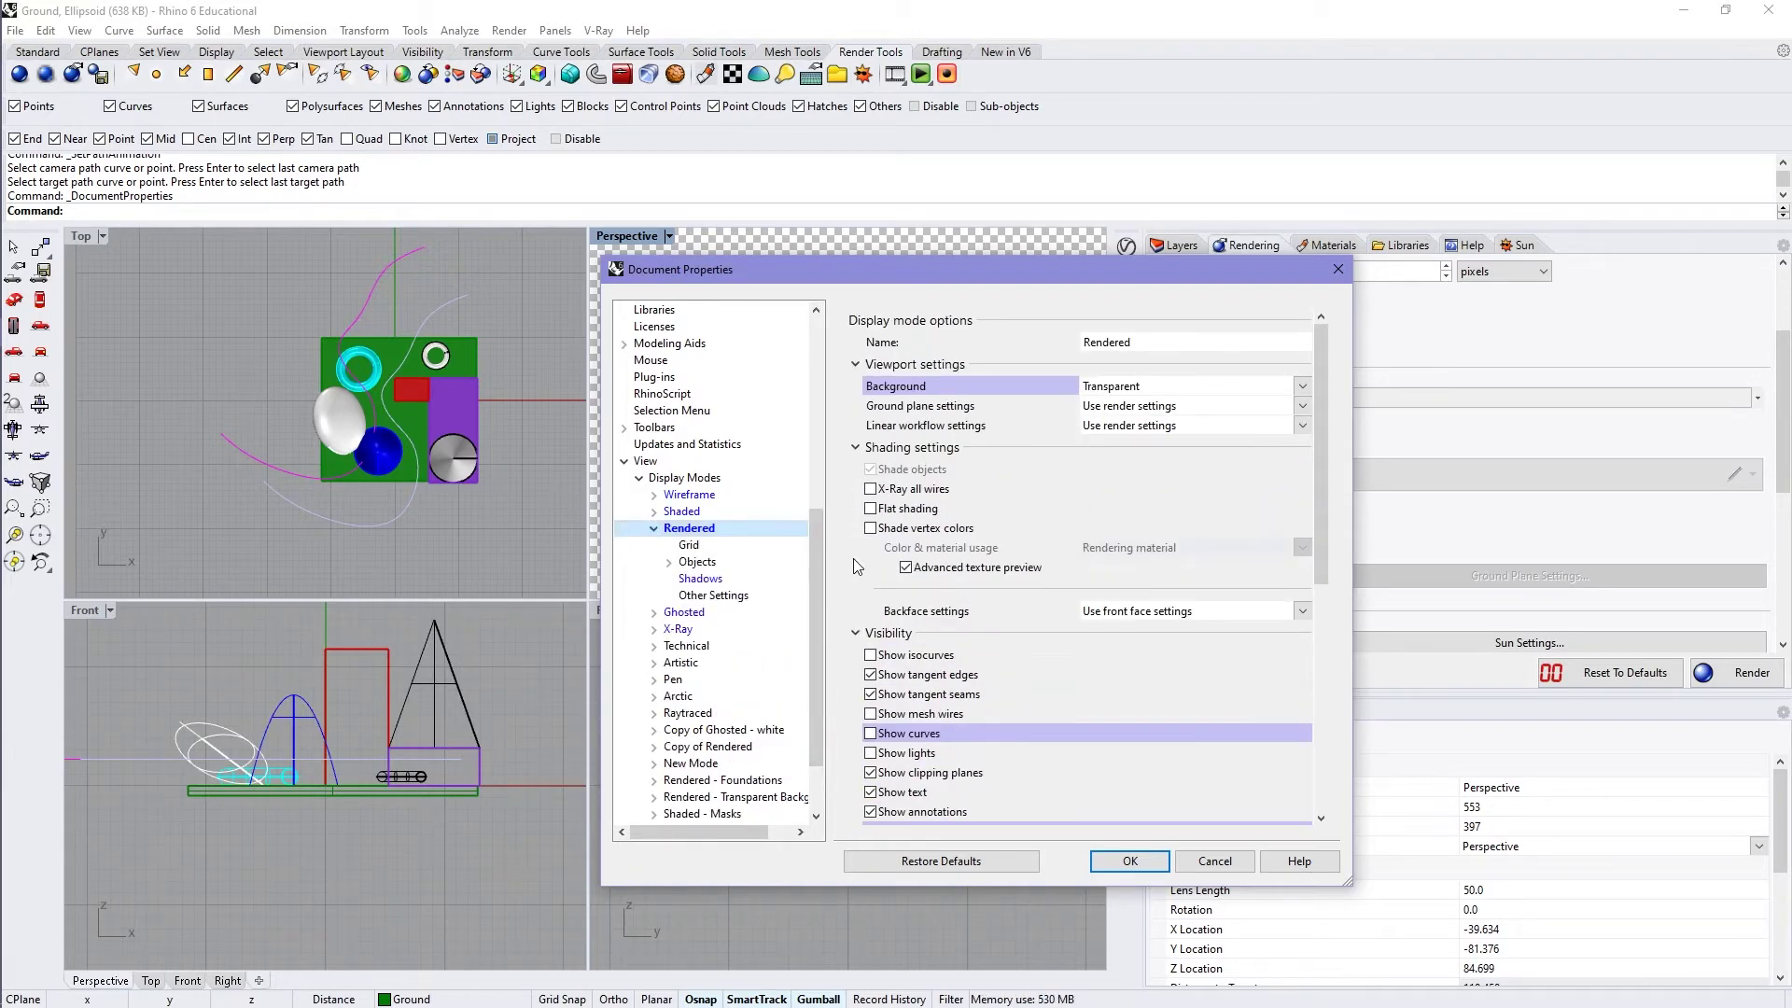
{"action": "left_click", "coordinate": [700, 580]}
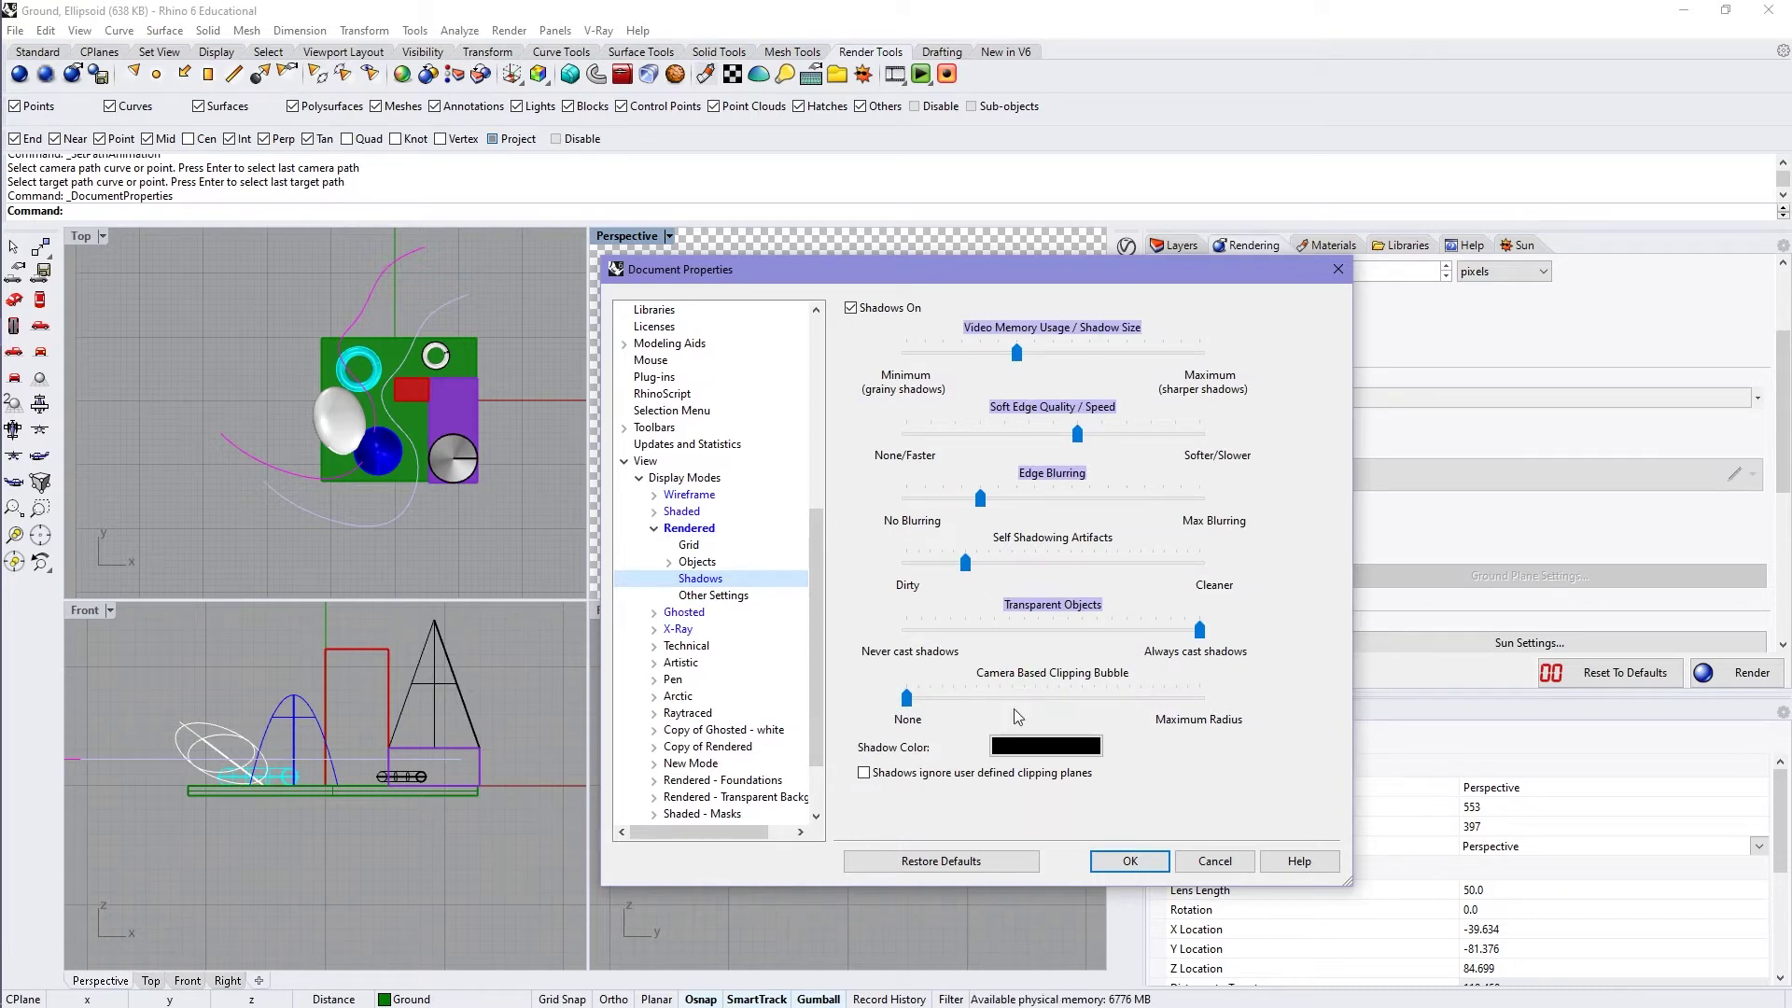
{"action": "left_click", "coordinate": [1133, 863]}
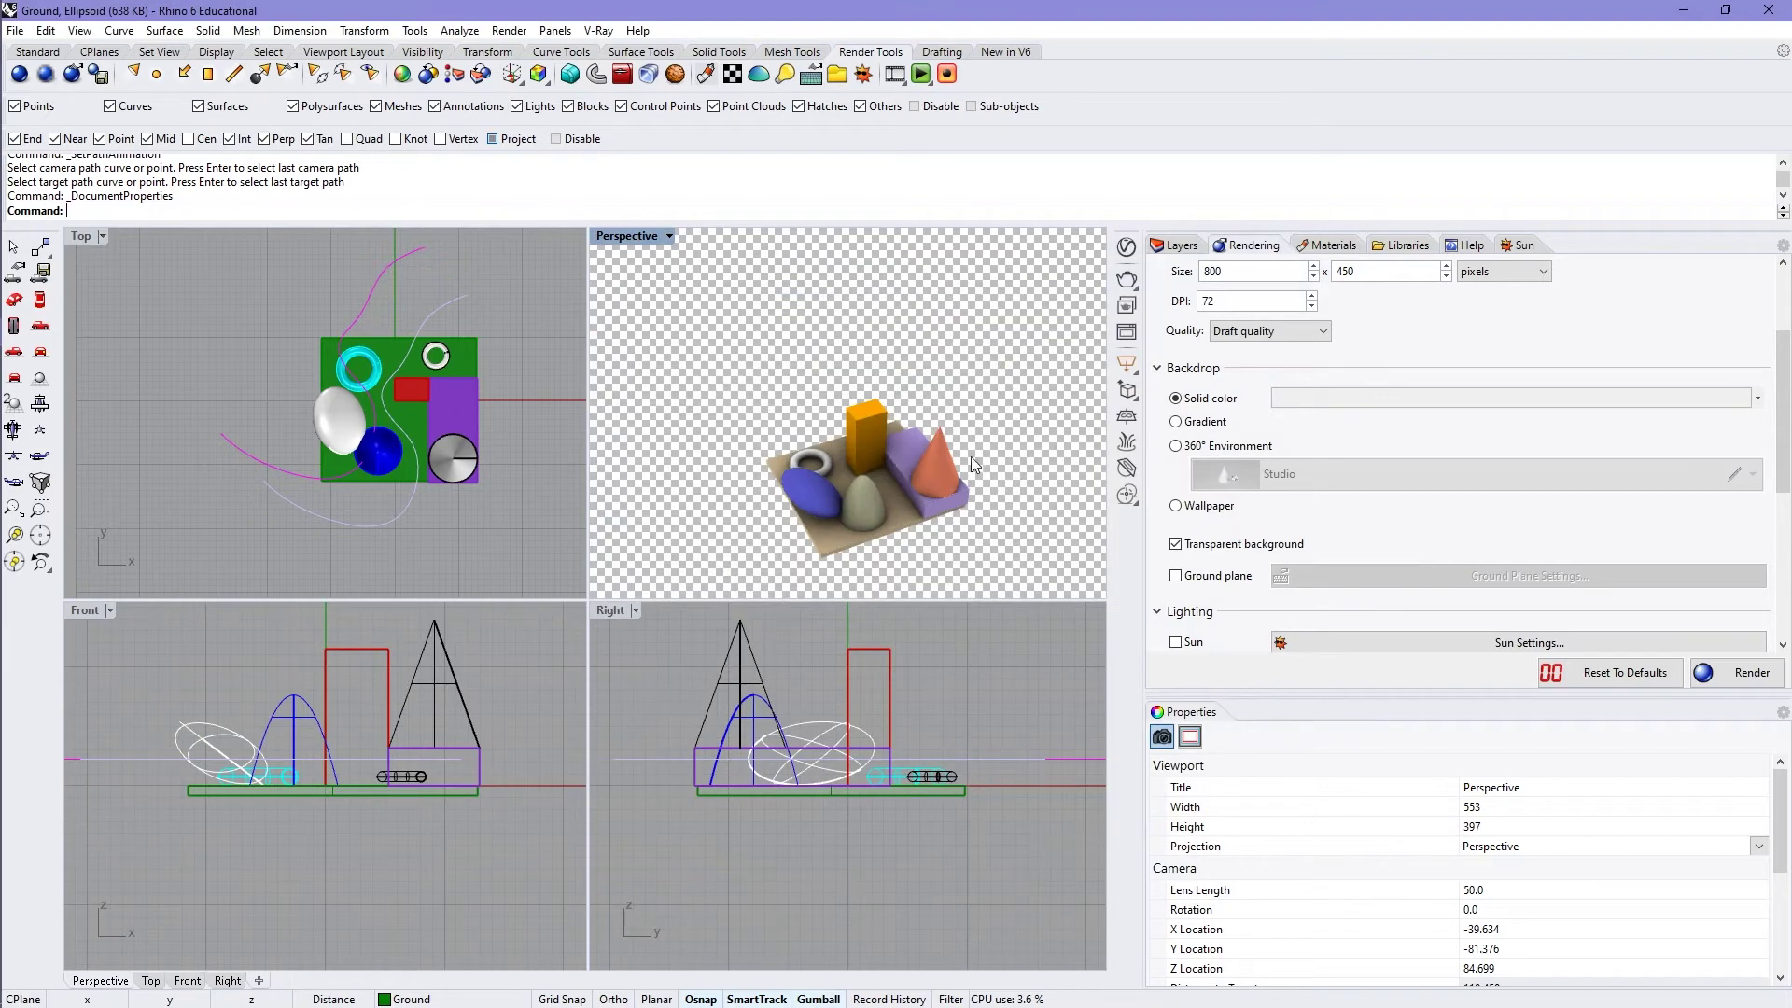
Zoom the Perspective view to all the model's objects and clear the selection
{"action": "left_click_drag", "start_coordinate": [750, 574], "coordinate": [1021, 375]}
{"action": "type", "text": "ZS"}
{"action": "key", "text": "Return"}
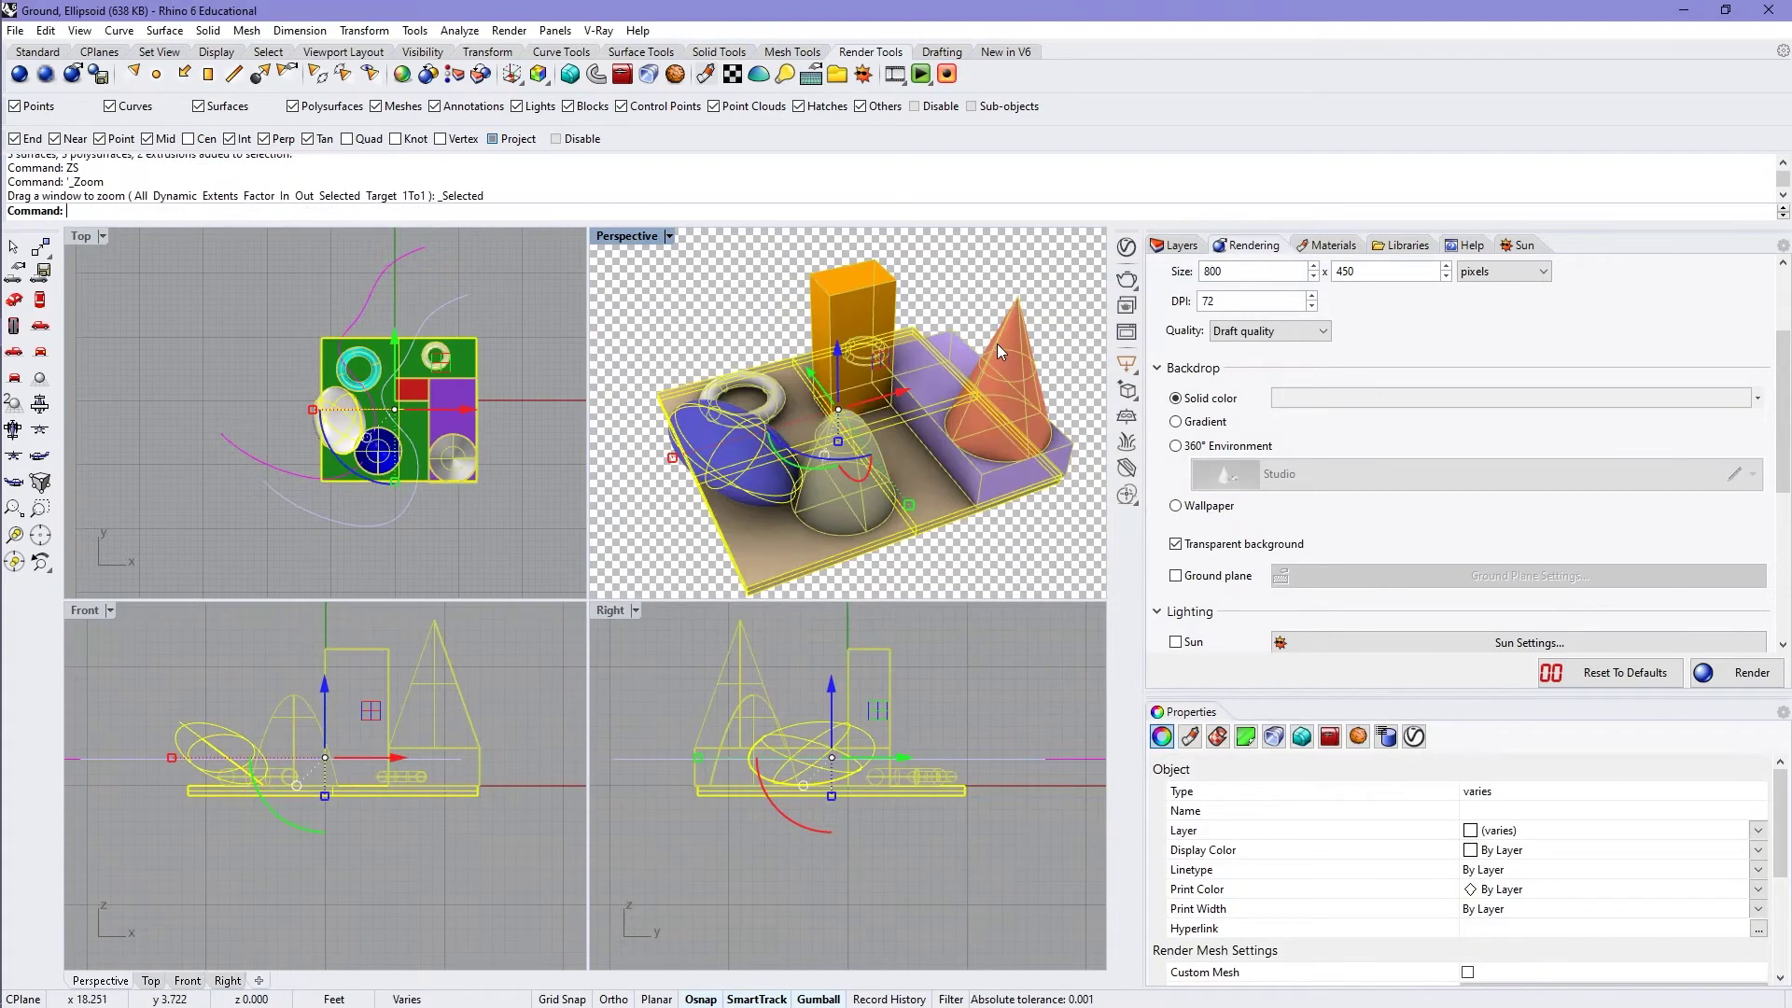
{"action": "left_click", "coordinate": [965, 260]}
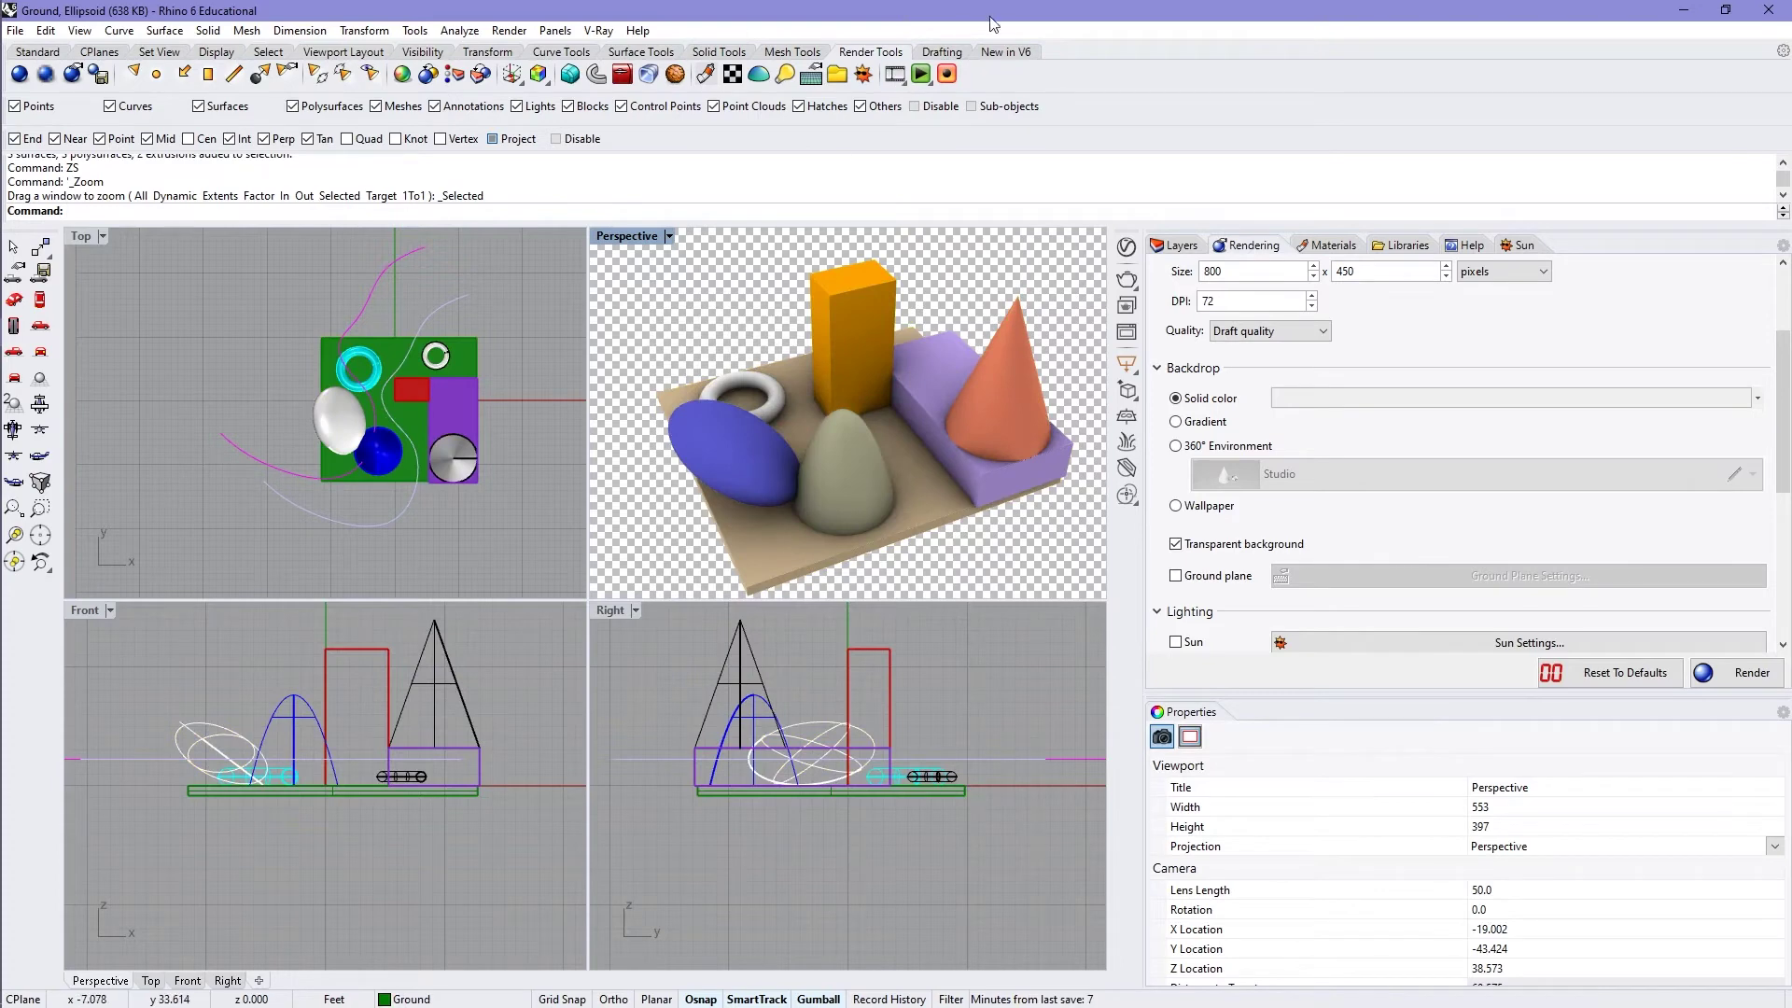
Play the path animation, and check the Perspective viewport maximized before restoring the four-view layout
{"action": "left_click", "coordinate": [921, 74]}
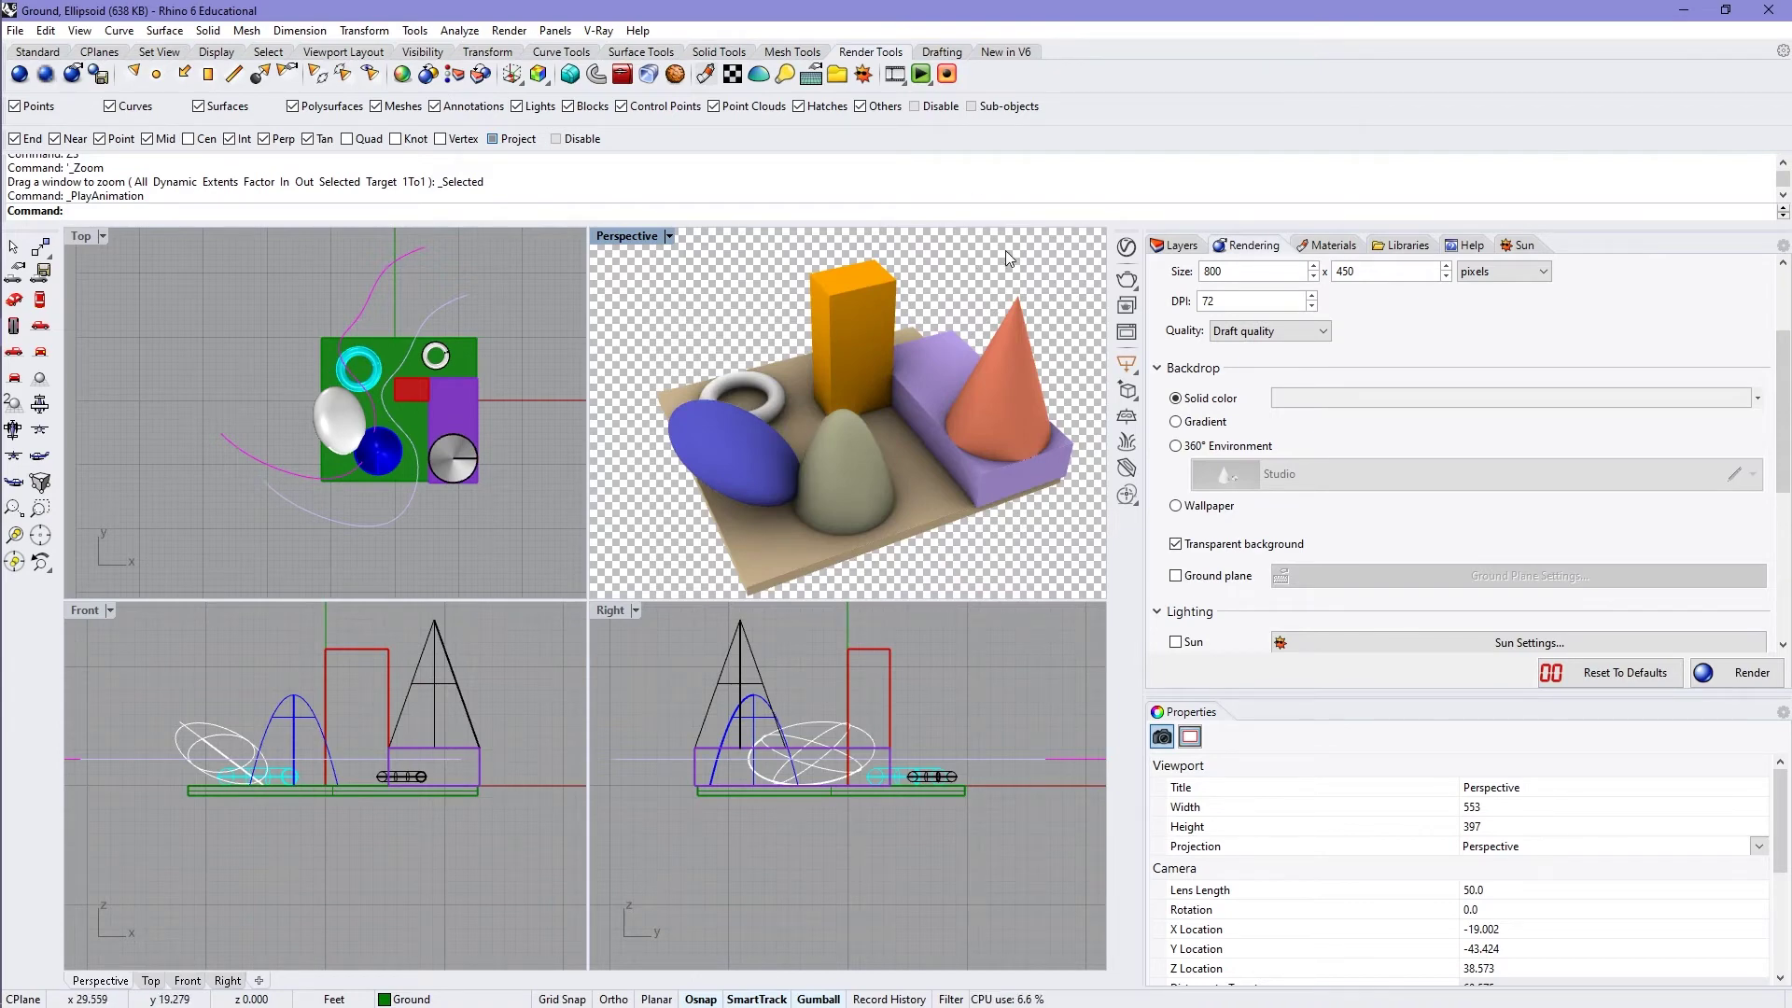
{"action": "double_click", "coordinate": [633, 235]}
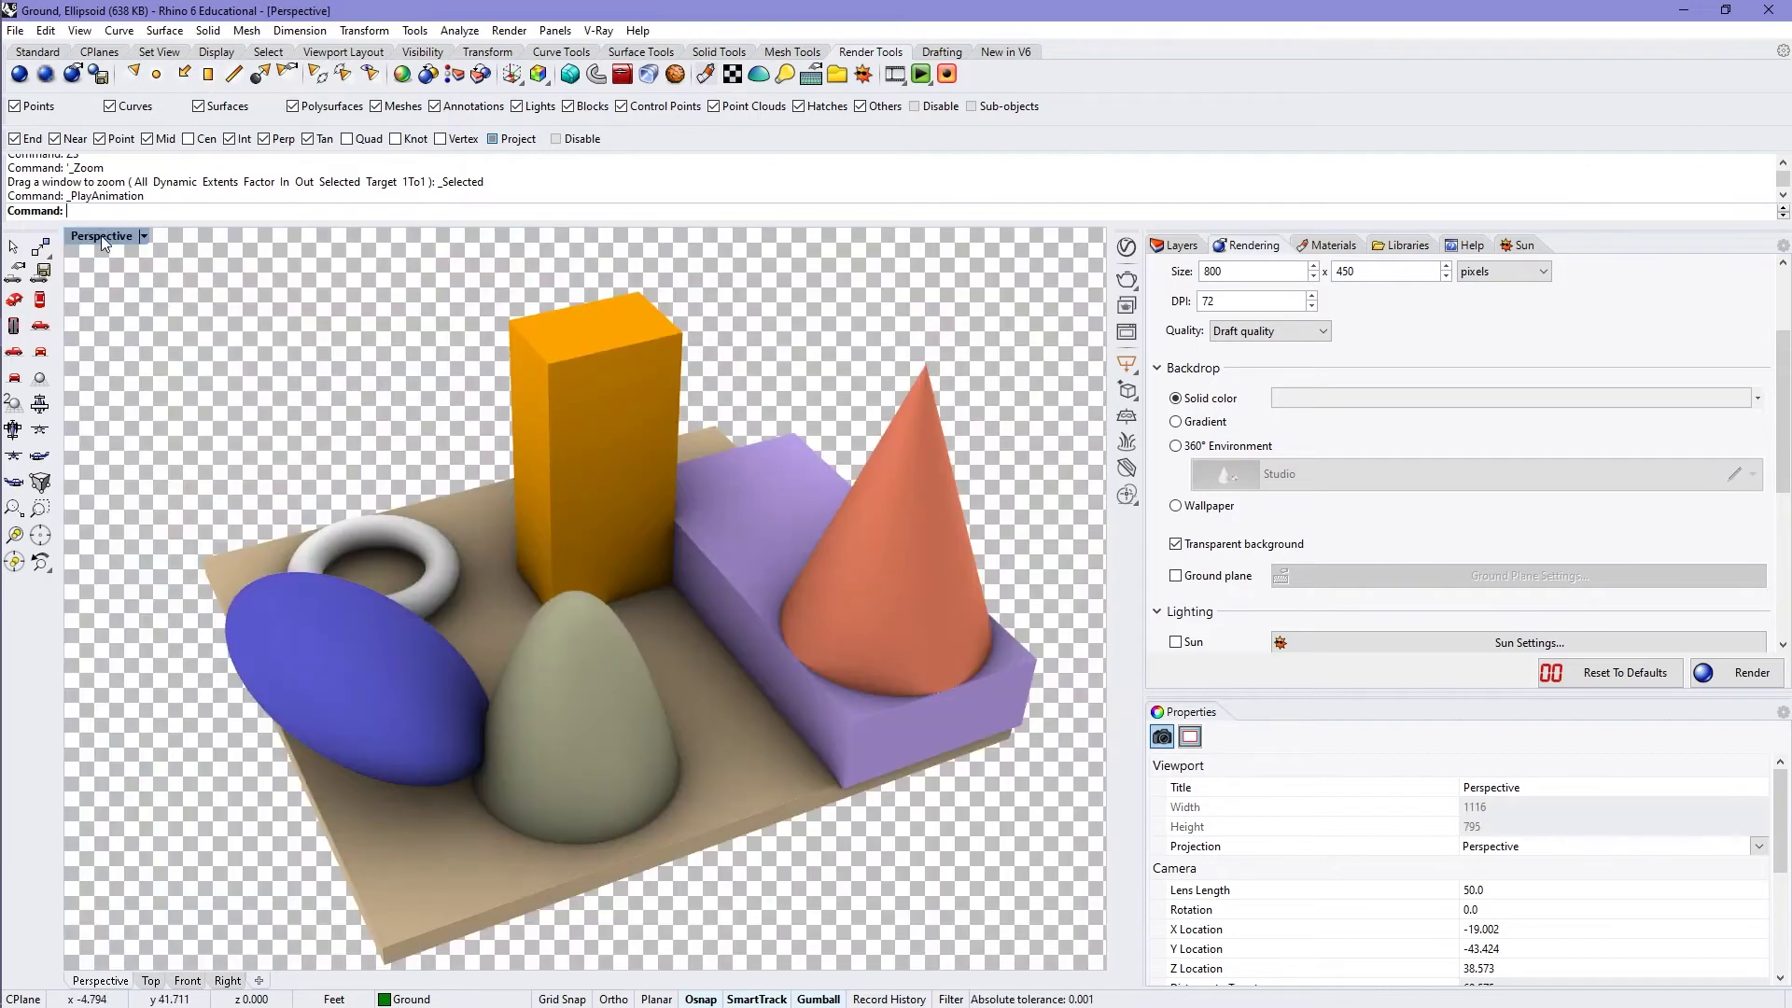
{"action": "double_click", "coordinate": [101, 235]}
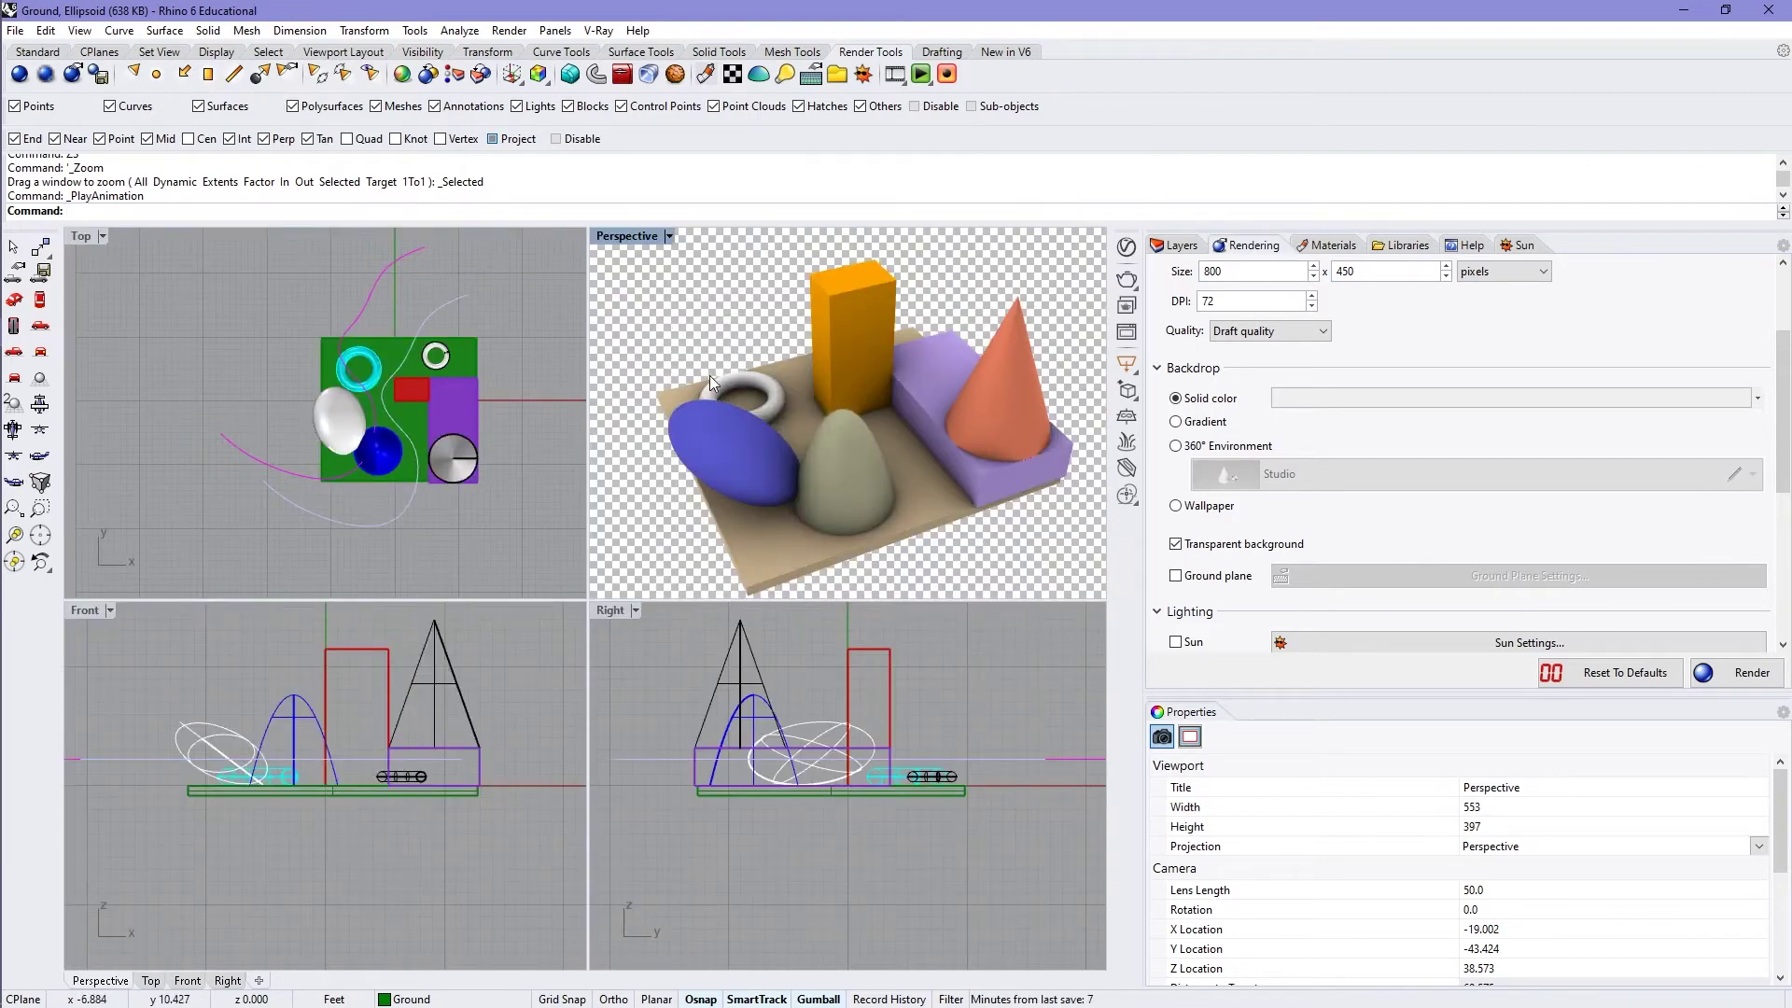
Toggle the Perspective camera object on so its frustum shows in the Top, Front and Right views
{"action": "type", "text": "Camera"}
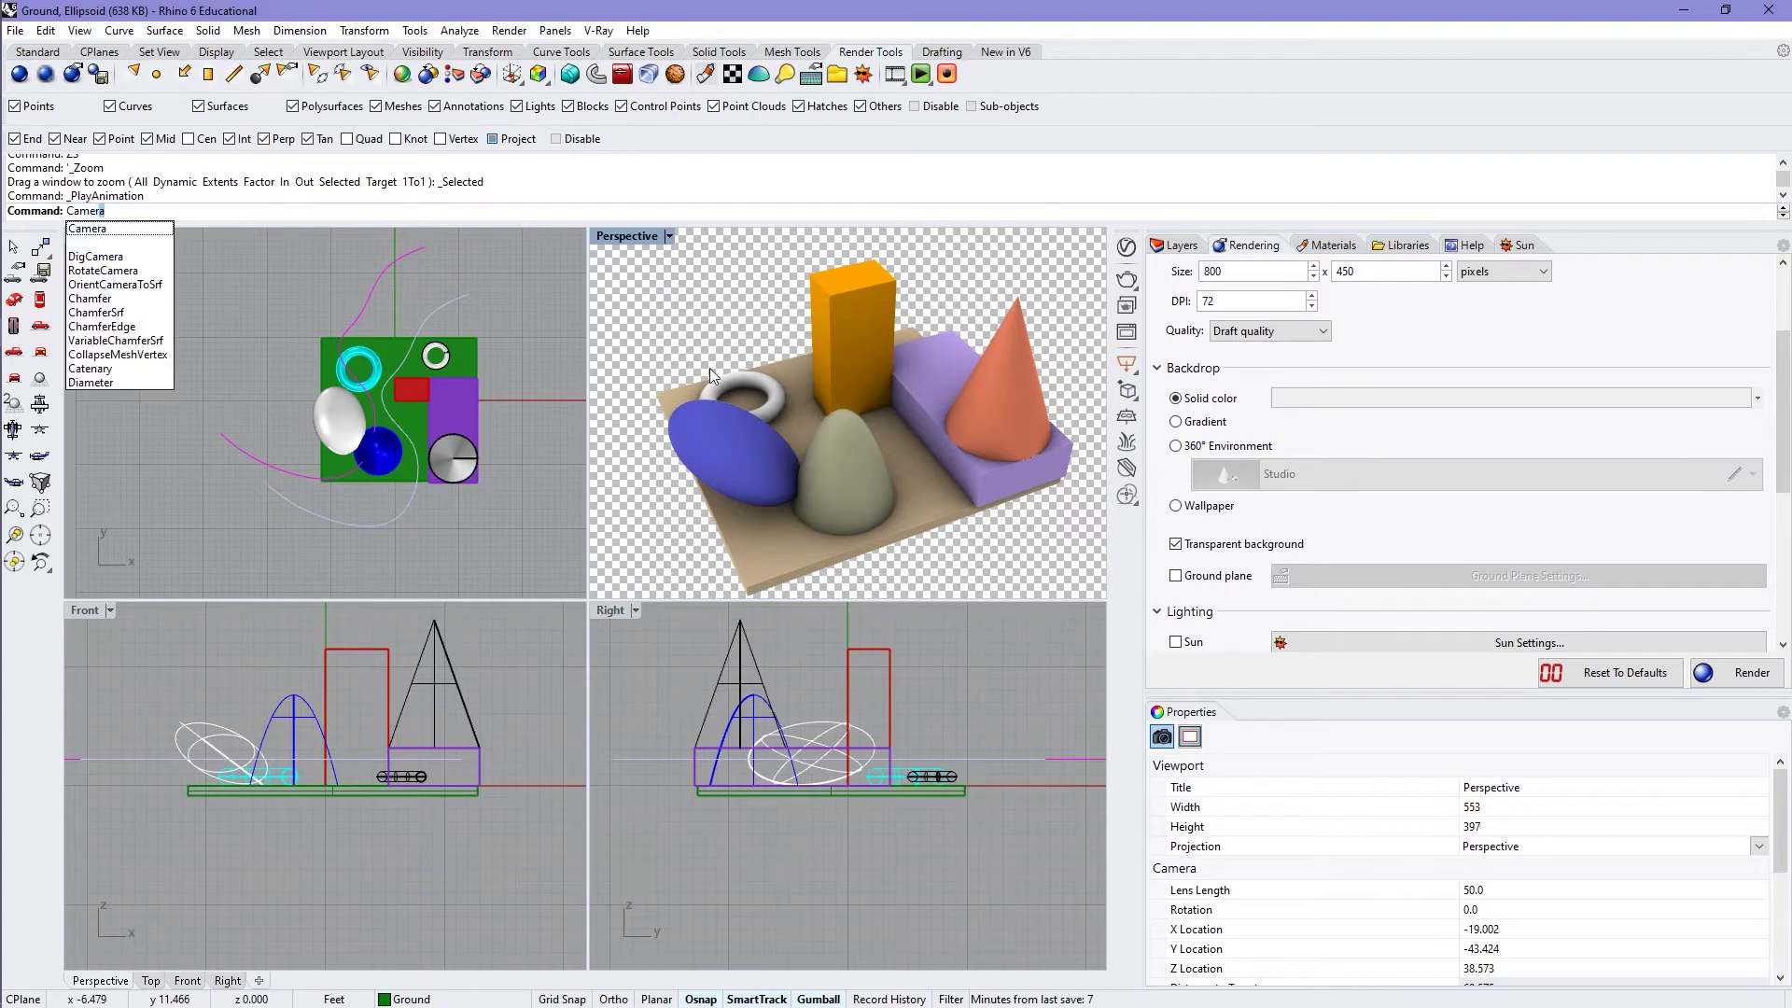
{"action": "key", "text": "Return"}
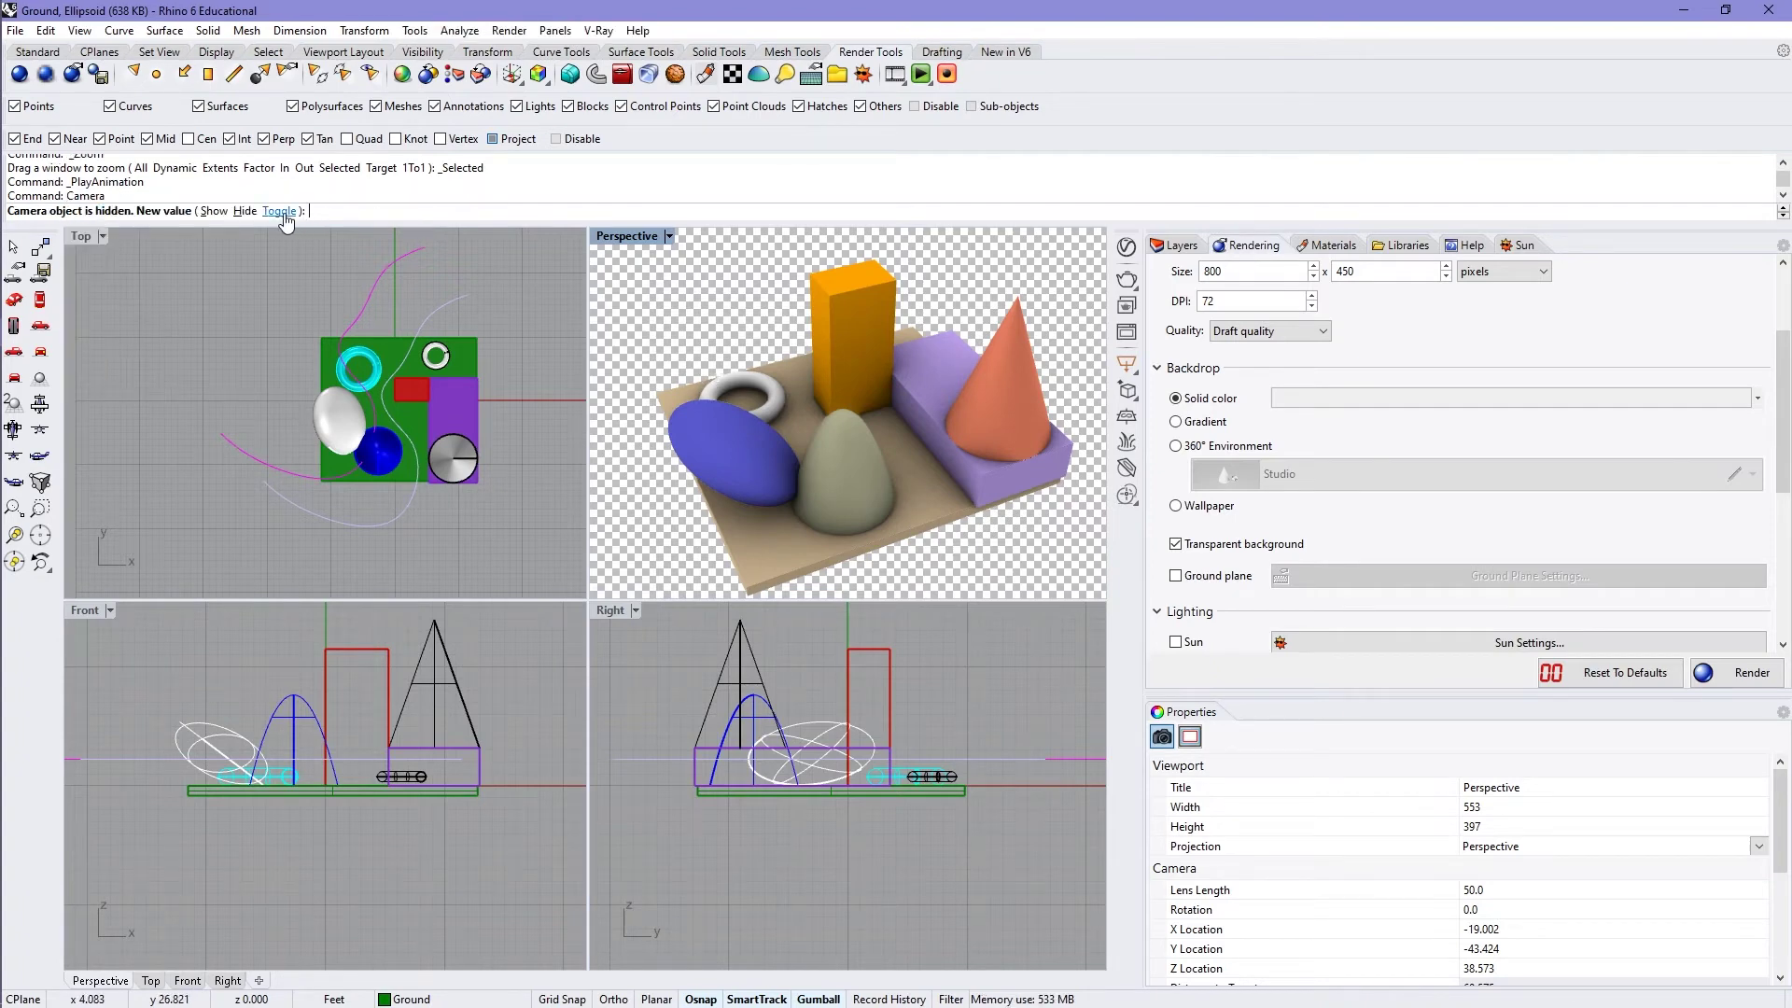
{"action": "left_click", "coordinate": [282, 211]}
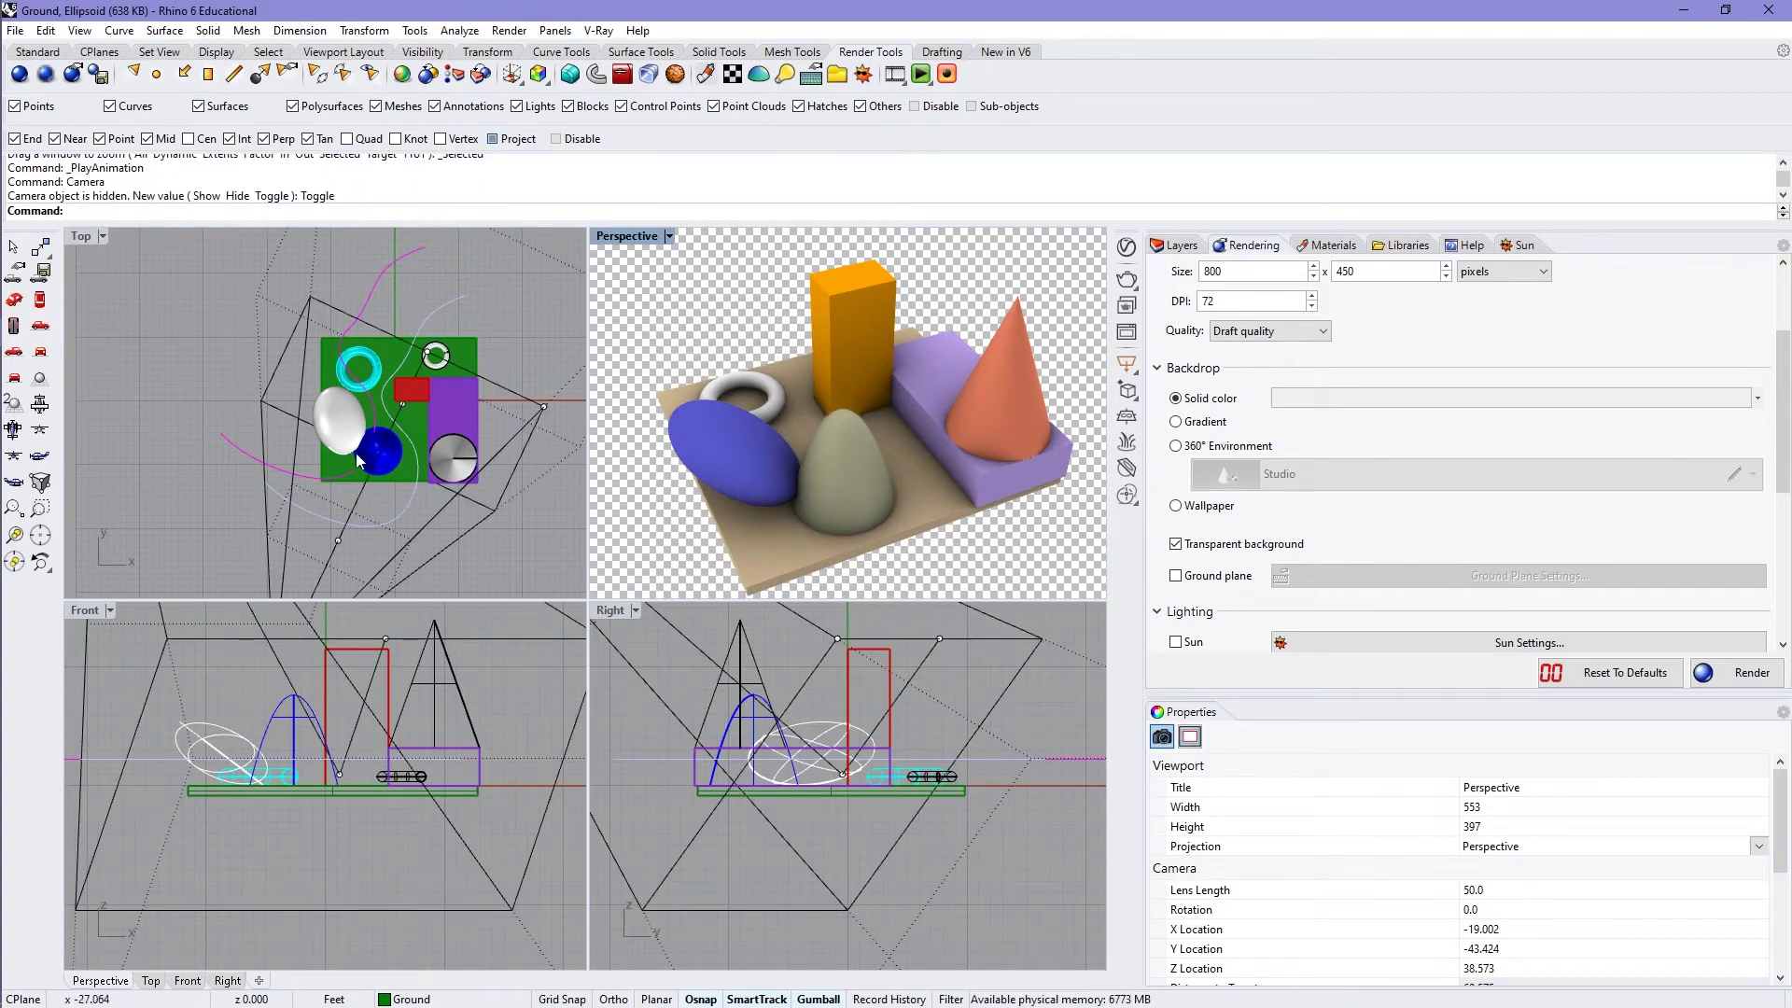
{"action": "scroll", "coordinate": [207, 377], "scroll_direction": "down", "scroll_amount": 3}
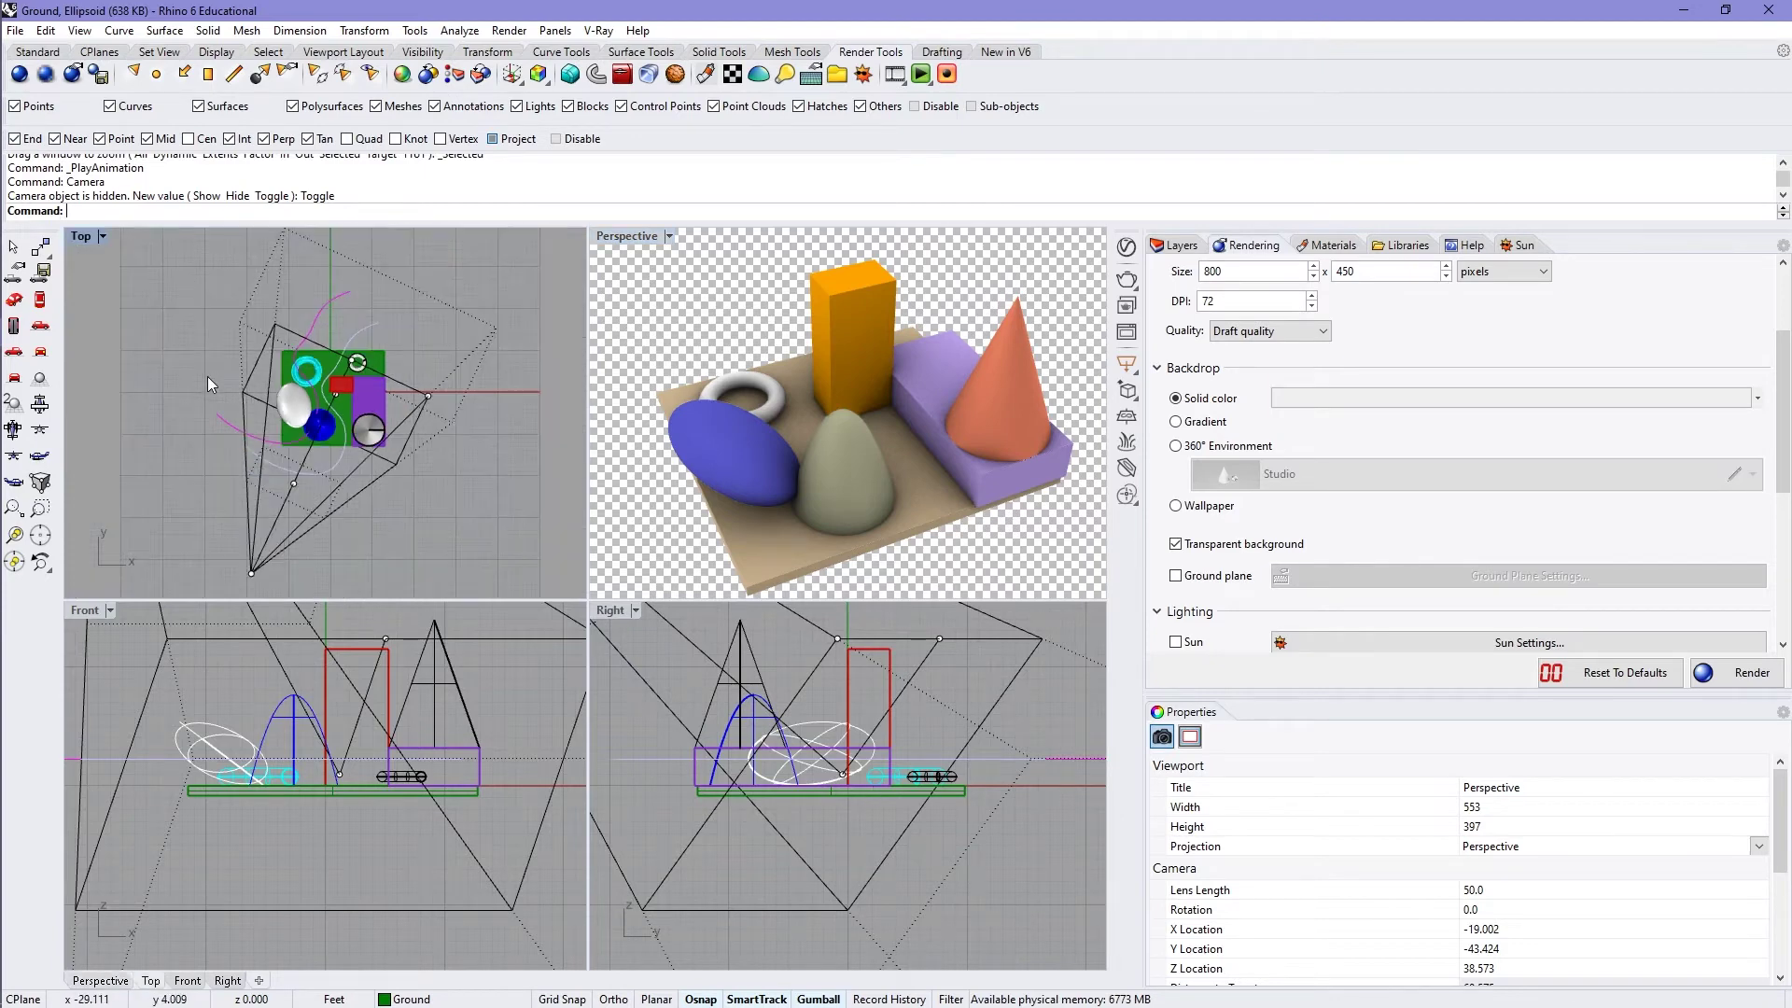
{"action": "scroll", "coordinate": [207, 377], "scroll_direction": "down", "scroll_amount": 1}
{"action": "scroll", "coordinate": [841, 388], "scroll_direction": "down", "scroll_amount": 6}
{"action": "scroll", "coordinate": [829, 418], "scroll_direction": "up", "scroll_amount": 5}
{"action": "left_click_drag", "start_coordinate": [1030, 407], "coordinate": [1024, 313]}
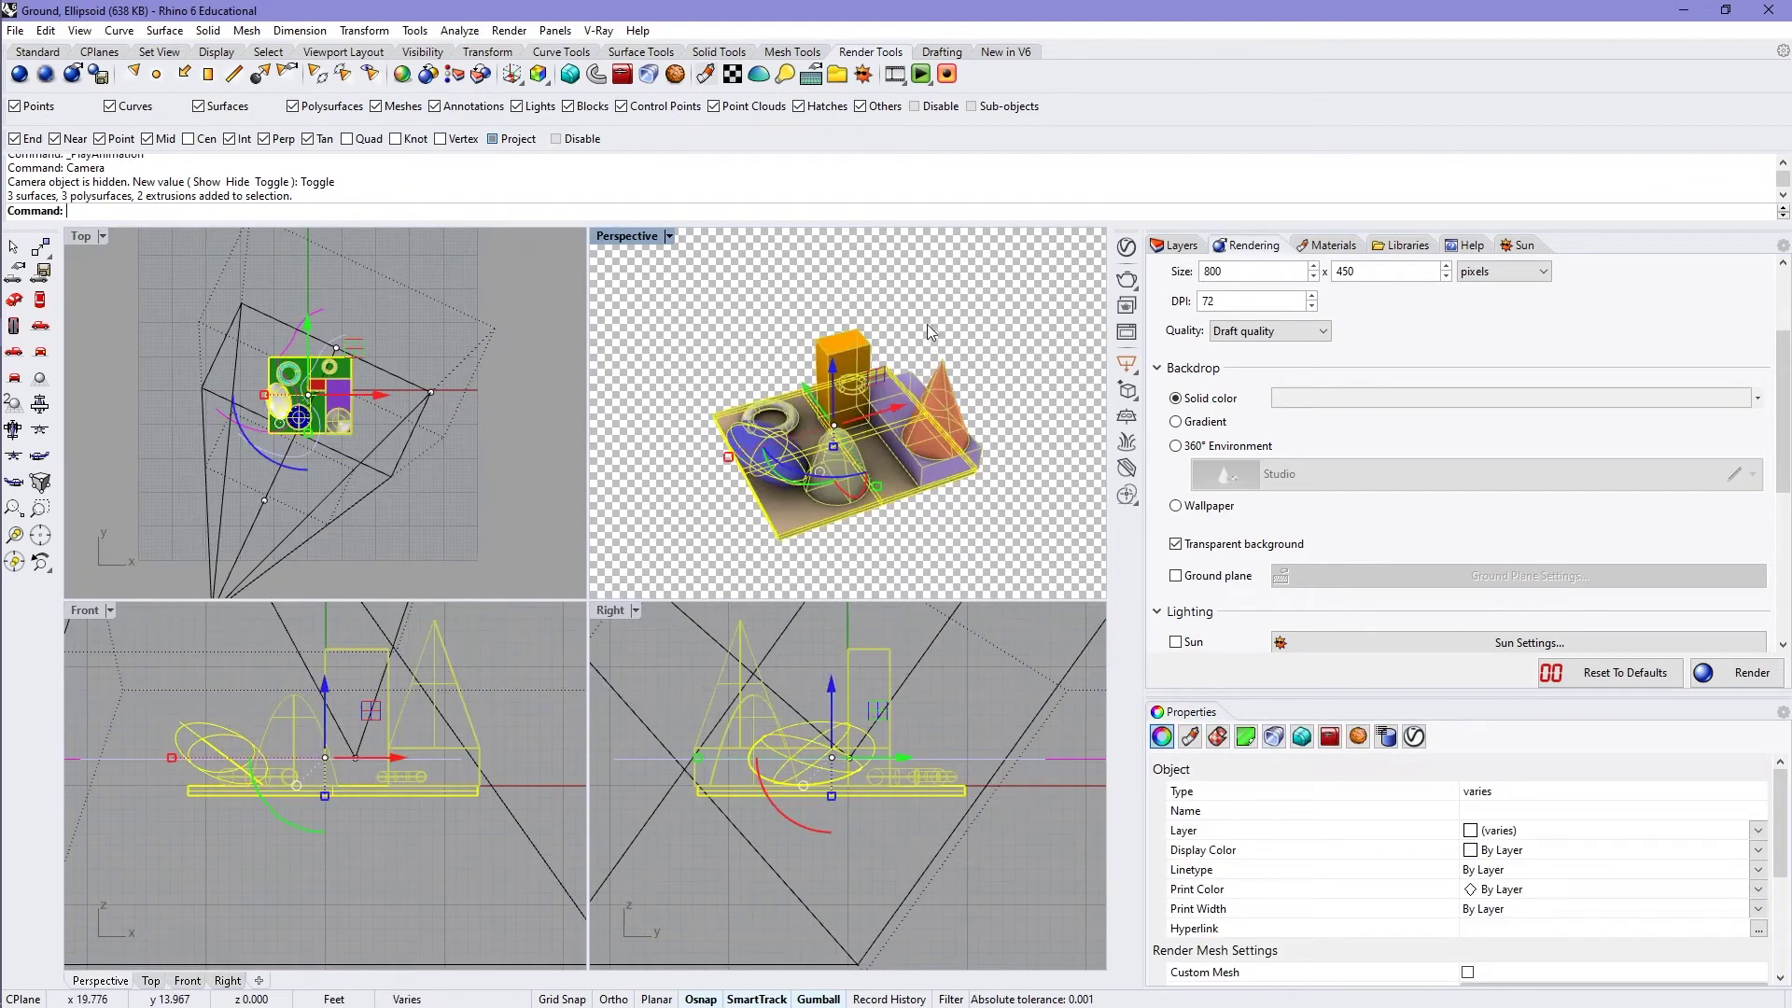
Clear the selection and set the Perspective viewport's camera lens length to 20
{"action": "left_click", "coordinate": [961, 293]}
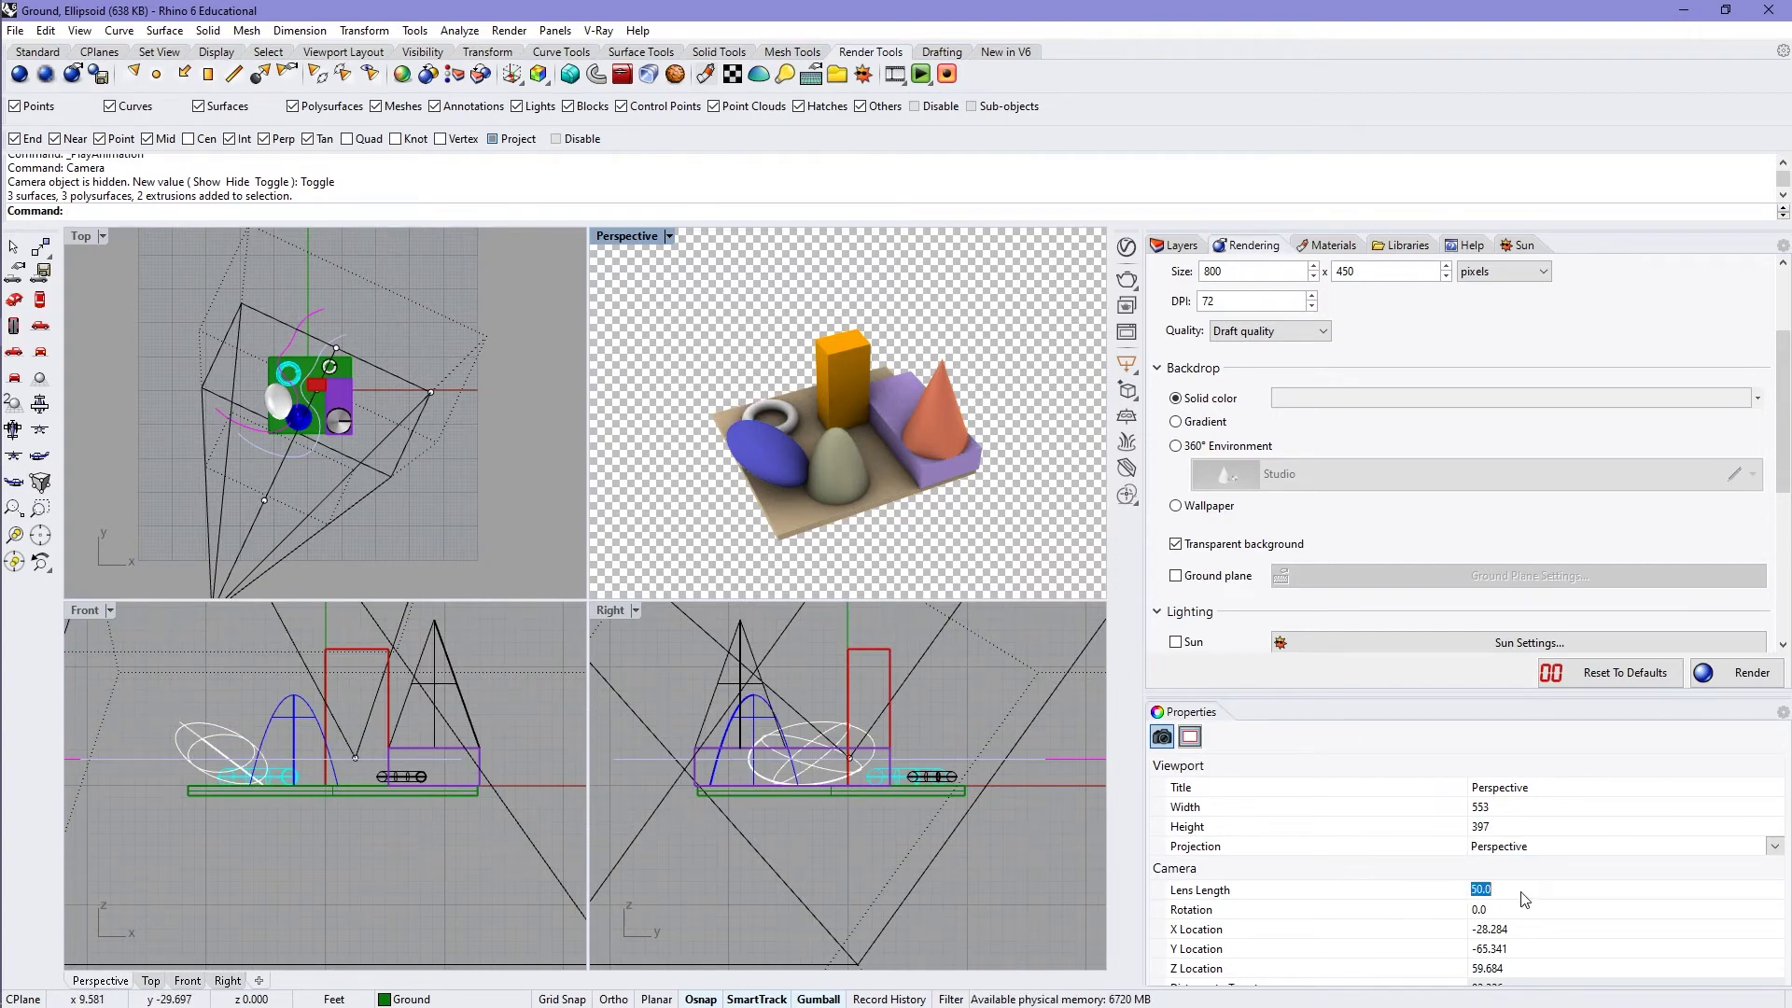
{"action": "type", "text": "2"}
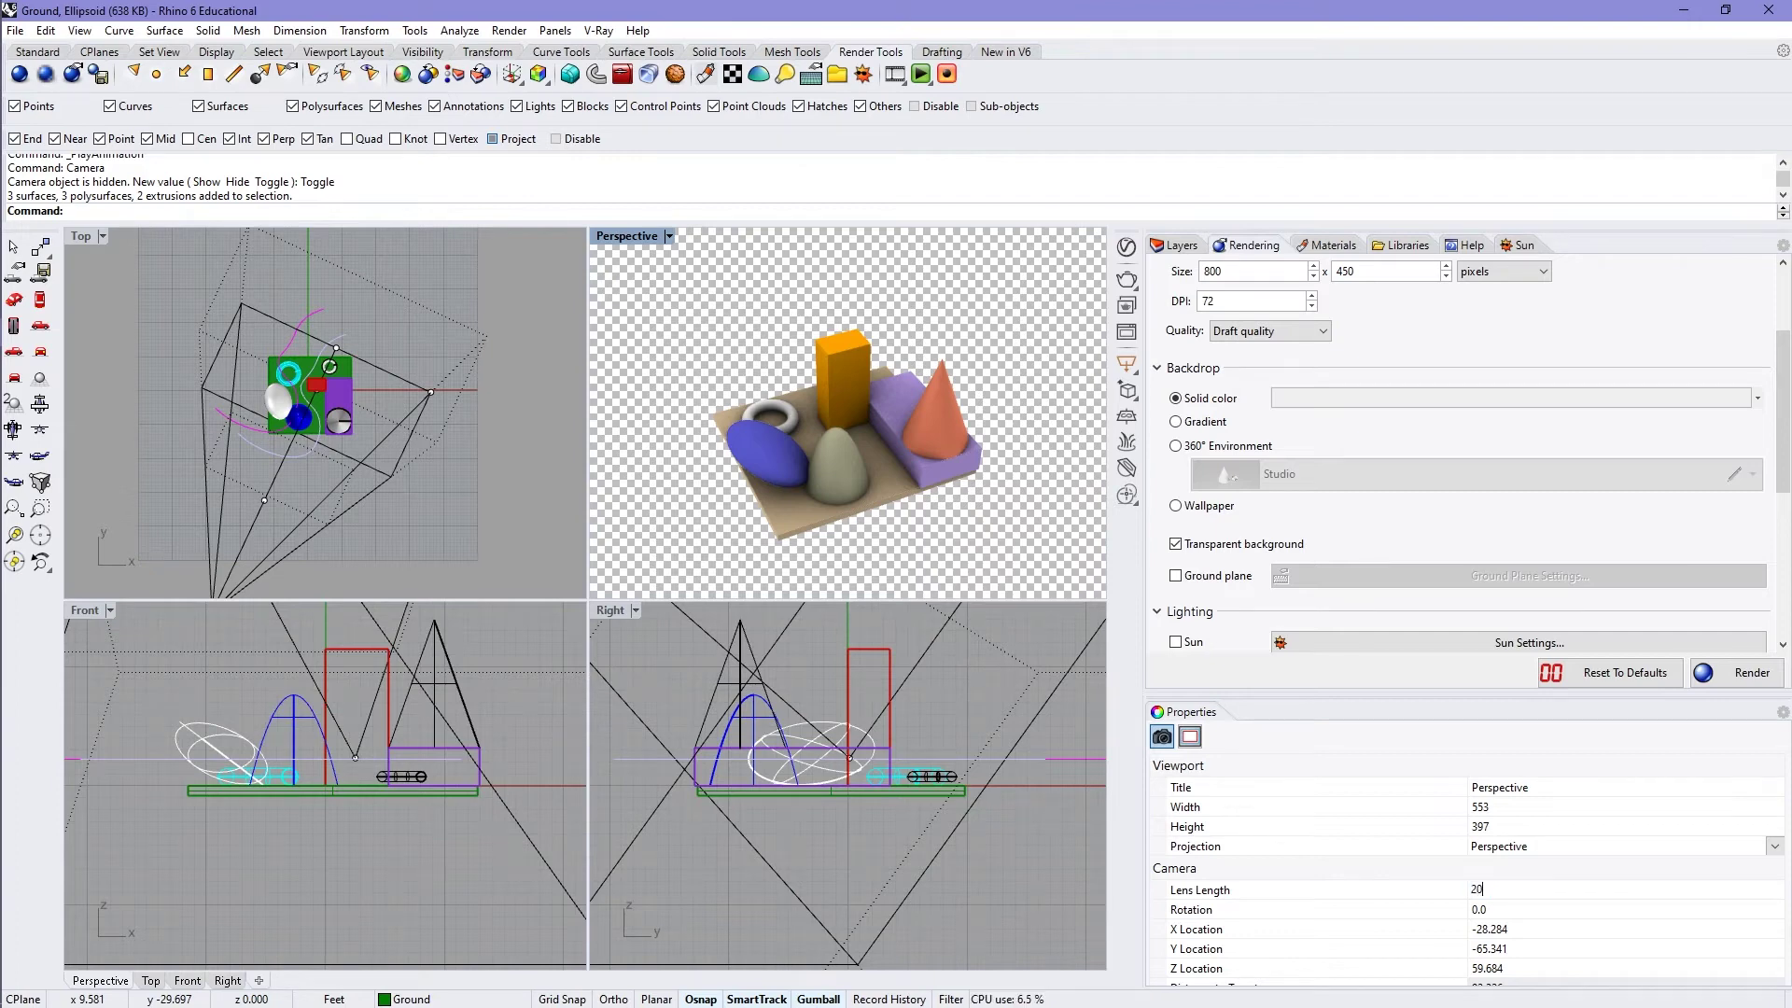
{"action": "type", "text": "0"}
{"action": "key", "text": "Return"}
Zoom the Perspective view to all the model's objects, clear the selection and play the path animation
{"action": "left_click_drag", "start_coordinate": [746, 508], "coordinate": [961, 366]}
{"action": "type", "text": "Z"}
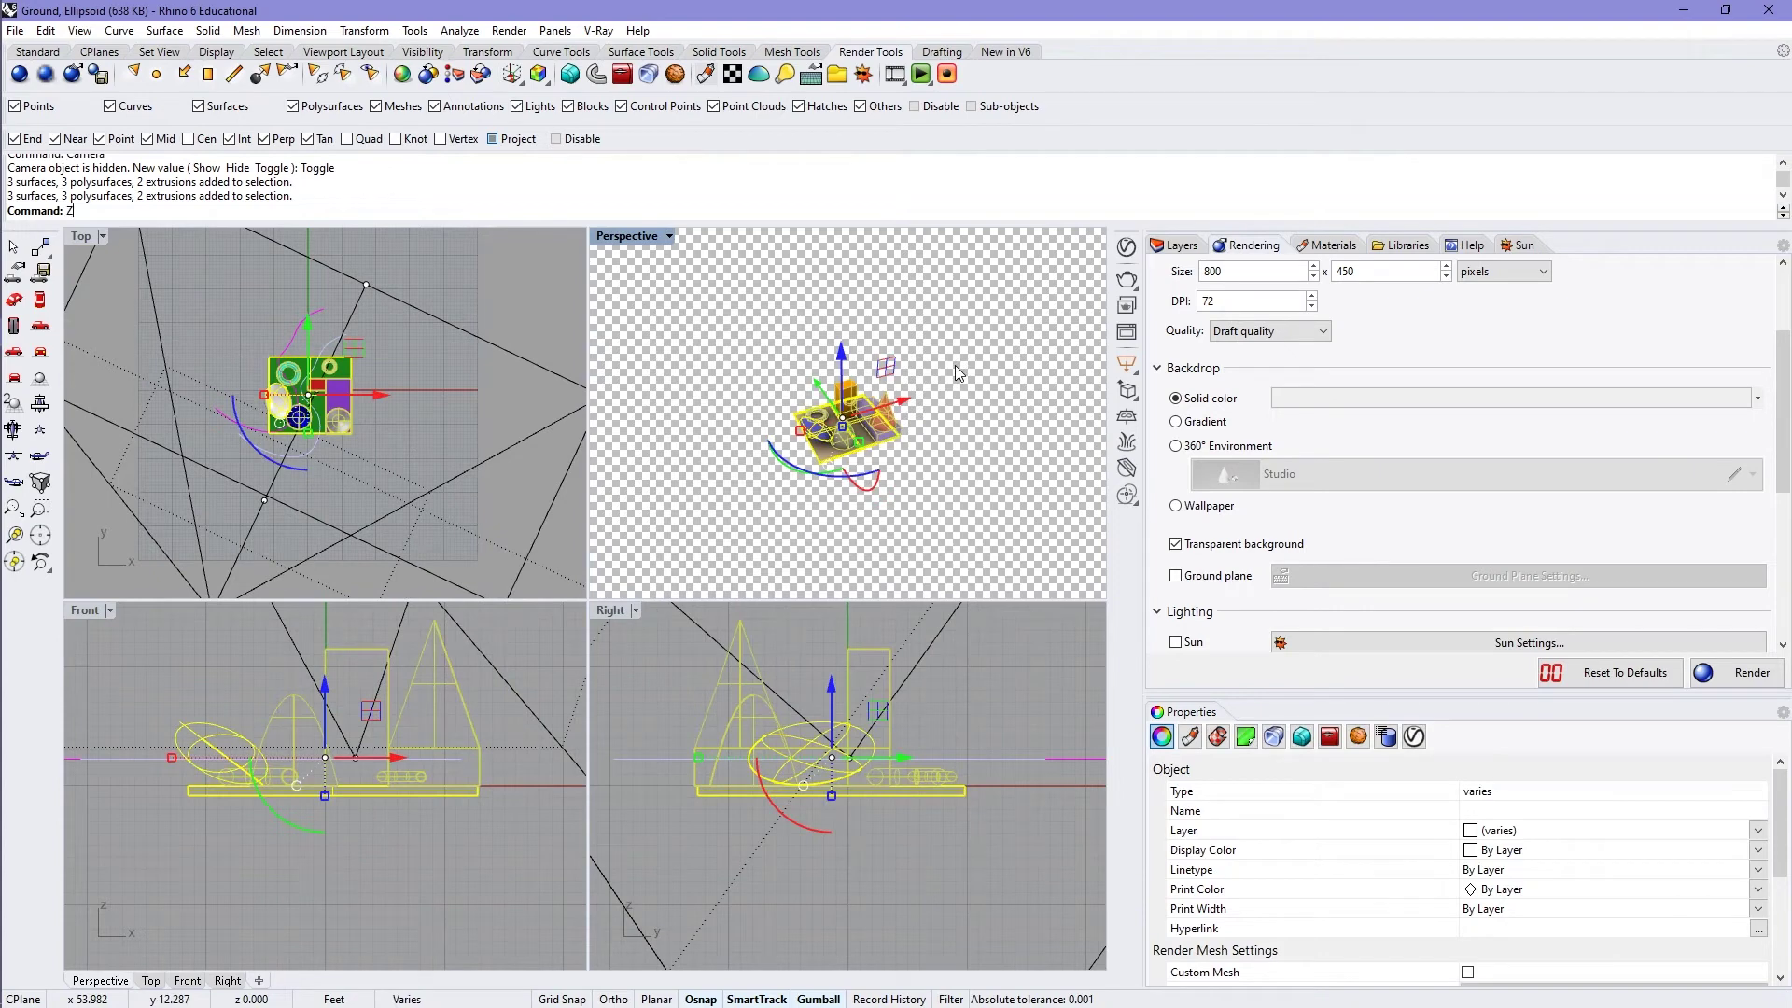
{"action": "type", "text": "S"}
{"action": "key", "text": "Return"}
{"action": "left_click", "coordinate": [961, 267]}
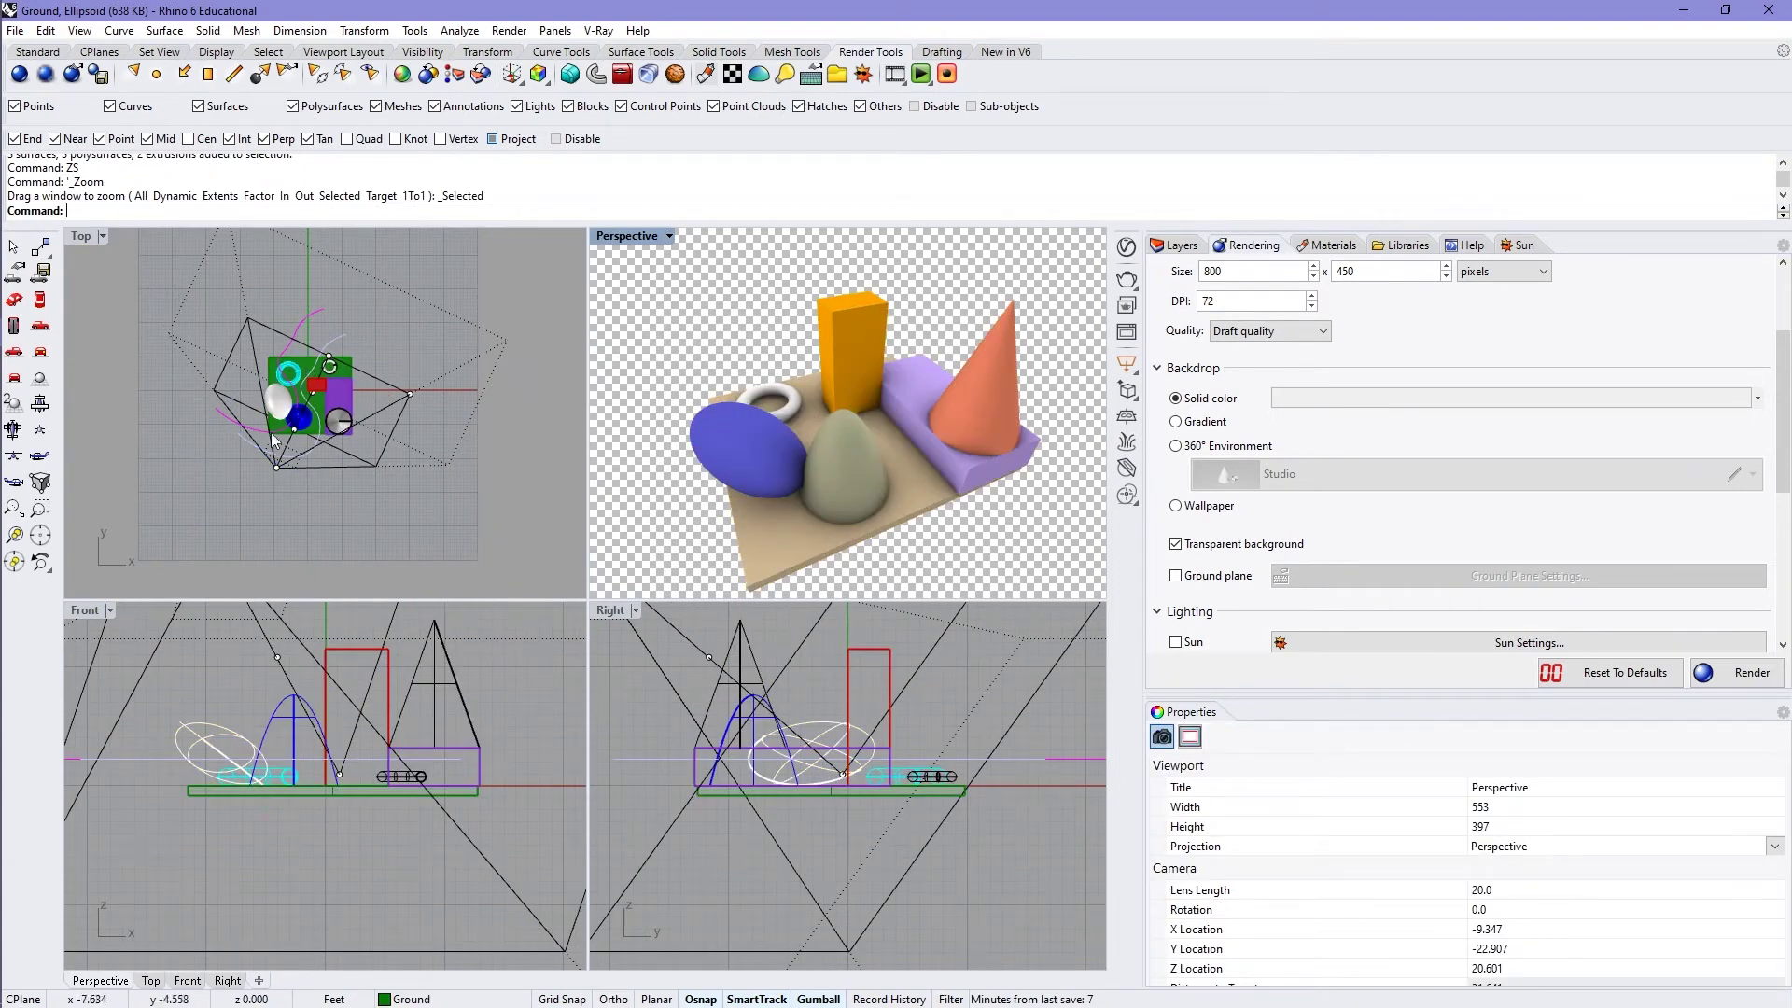
{"action": "left_click", "coordinate": [921, 75]}
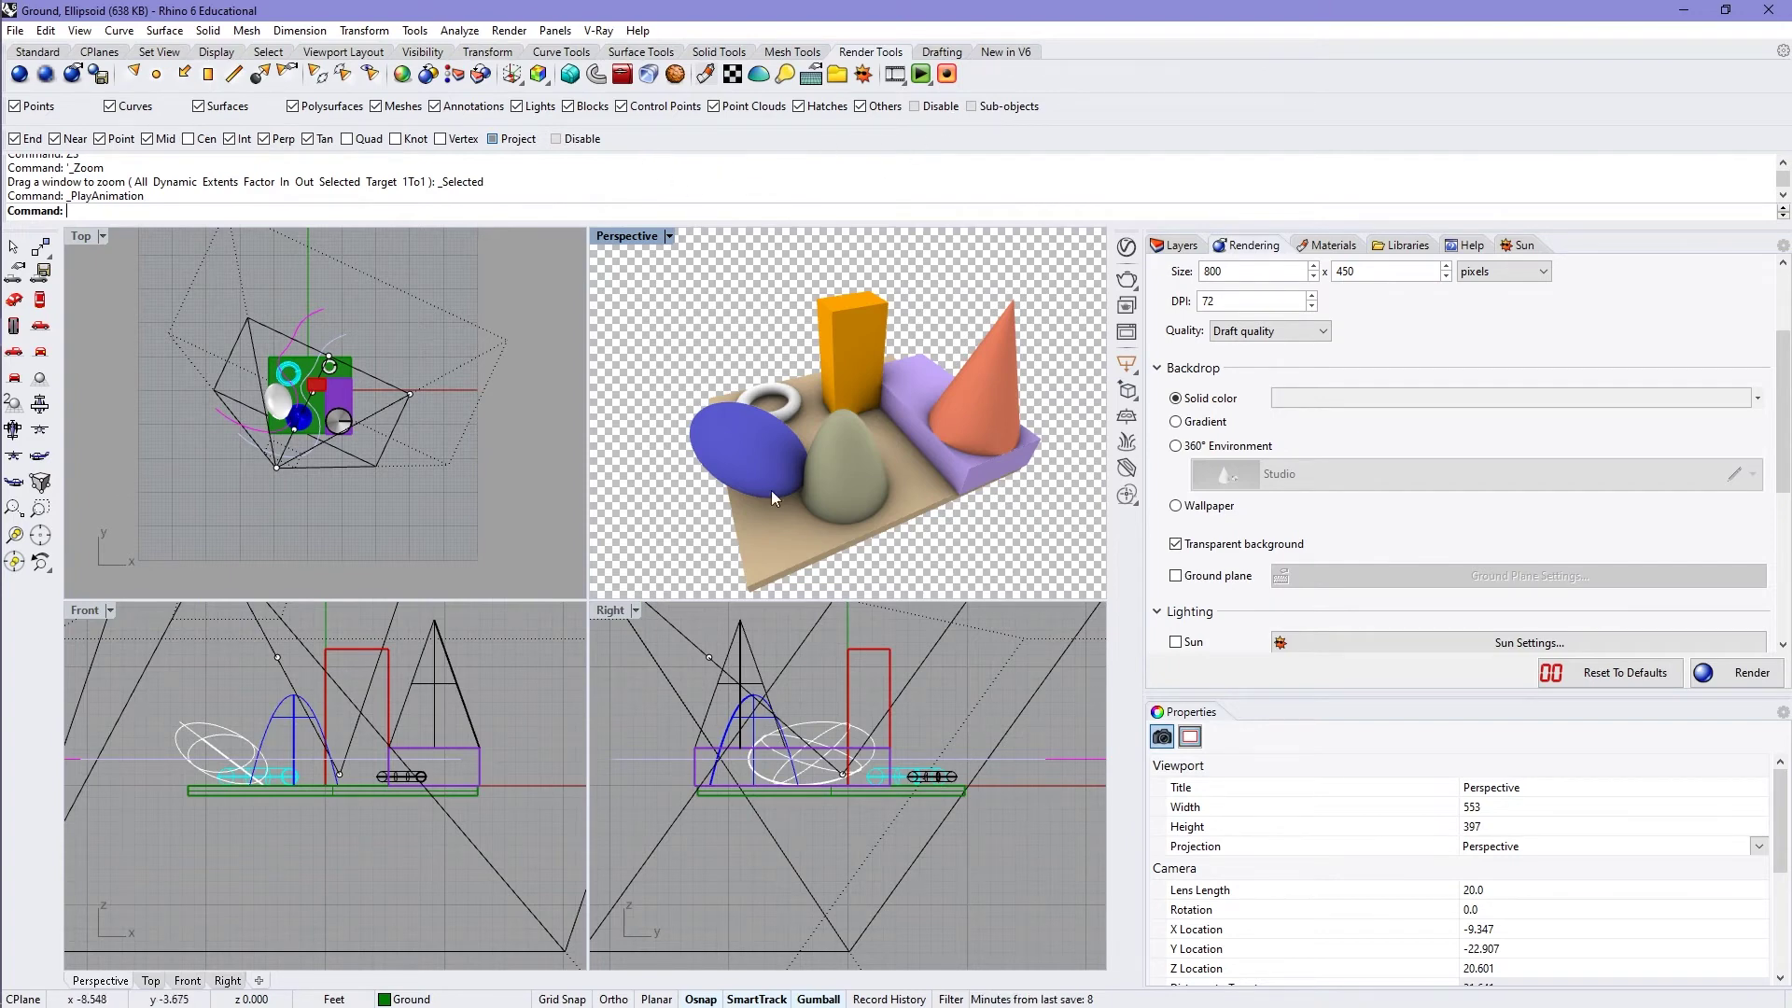
Record the animation with the AnimTutorial\Frames folder as target folder and RunAnimation set to No
{"action": "left_click", "coordinate": [947, 74]}
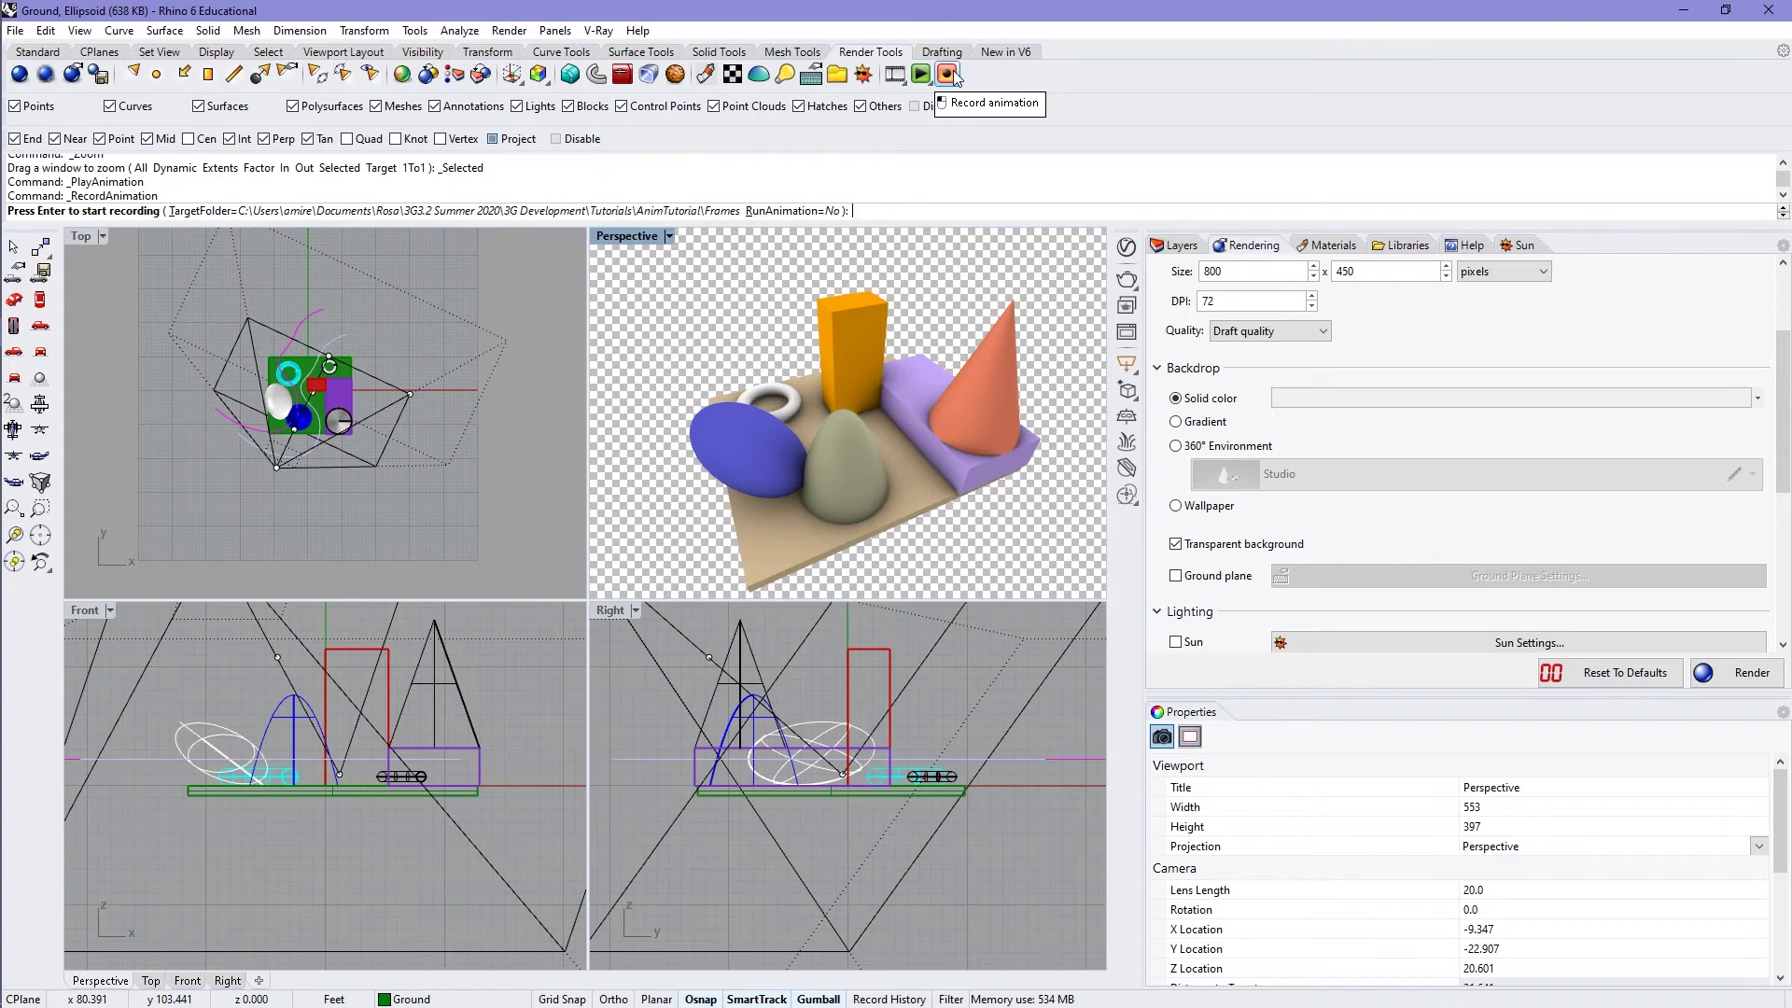
{"action": "left_click", "coordinate": [632, 214]}
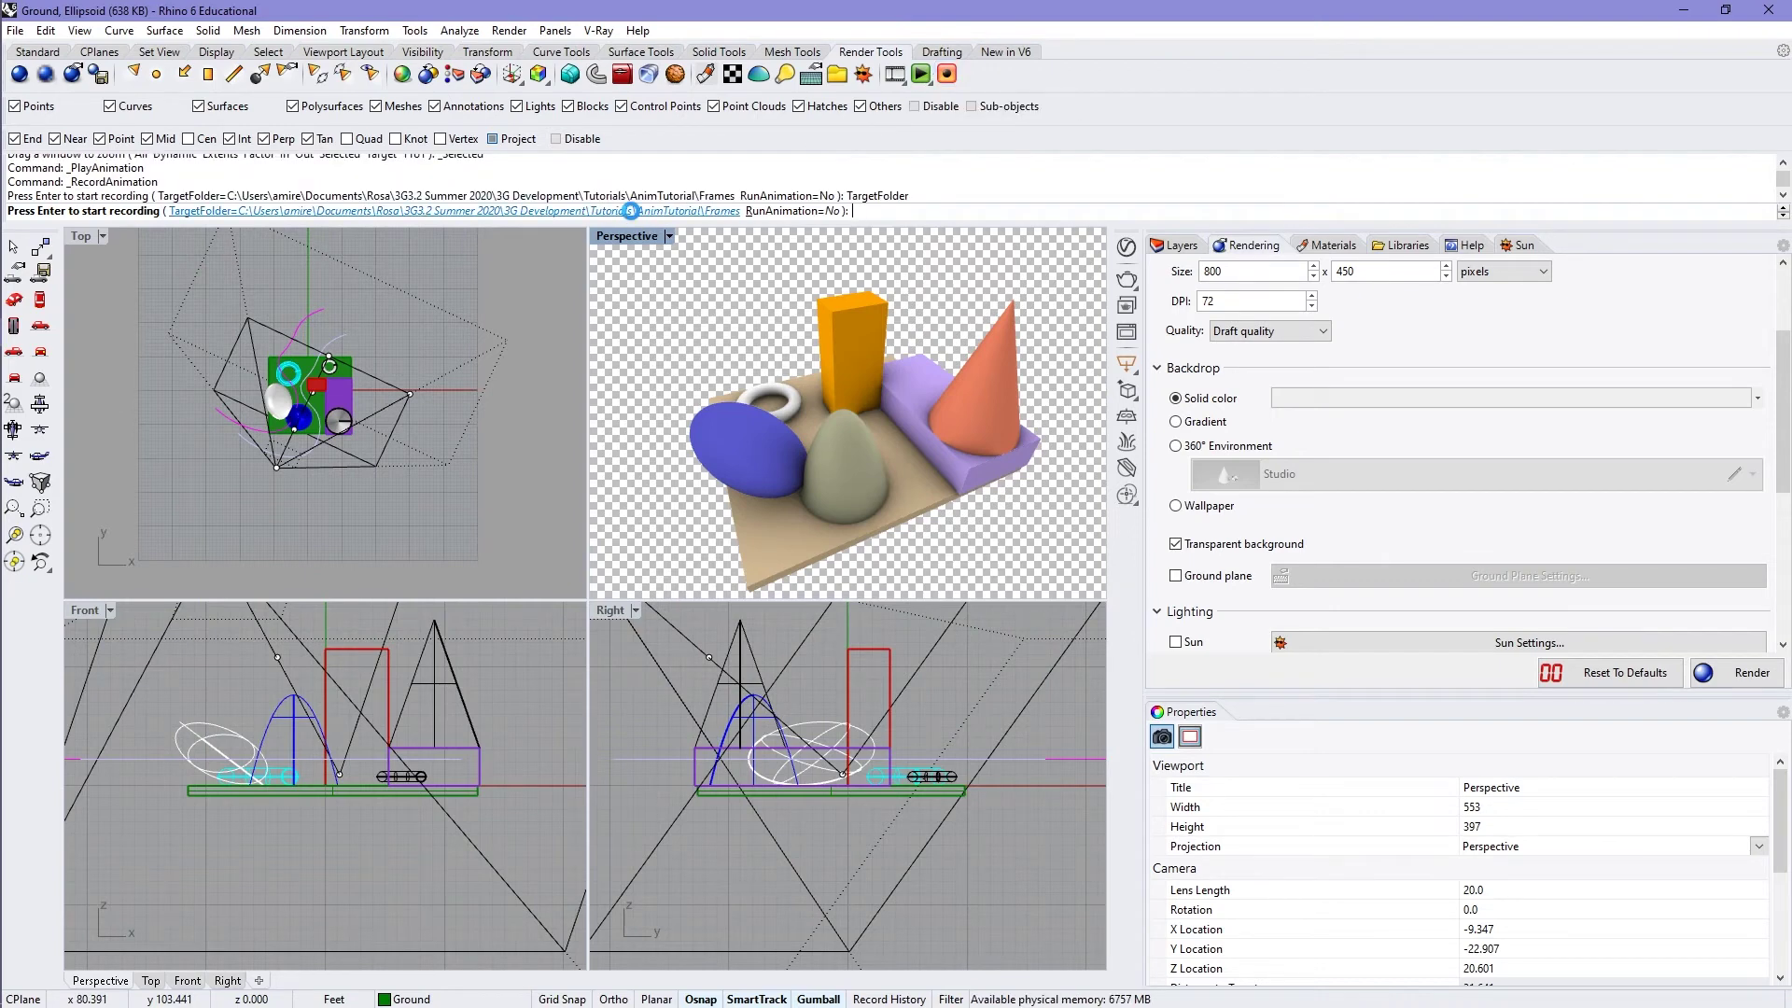
{"action": "left_click_drag", "start_coordinate": [1111, 366], "coordinate": [1010, 304]}
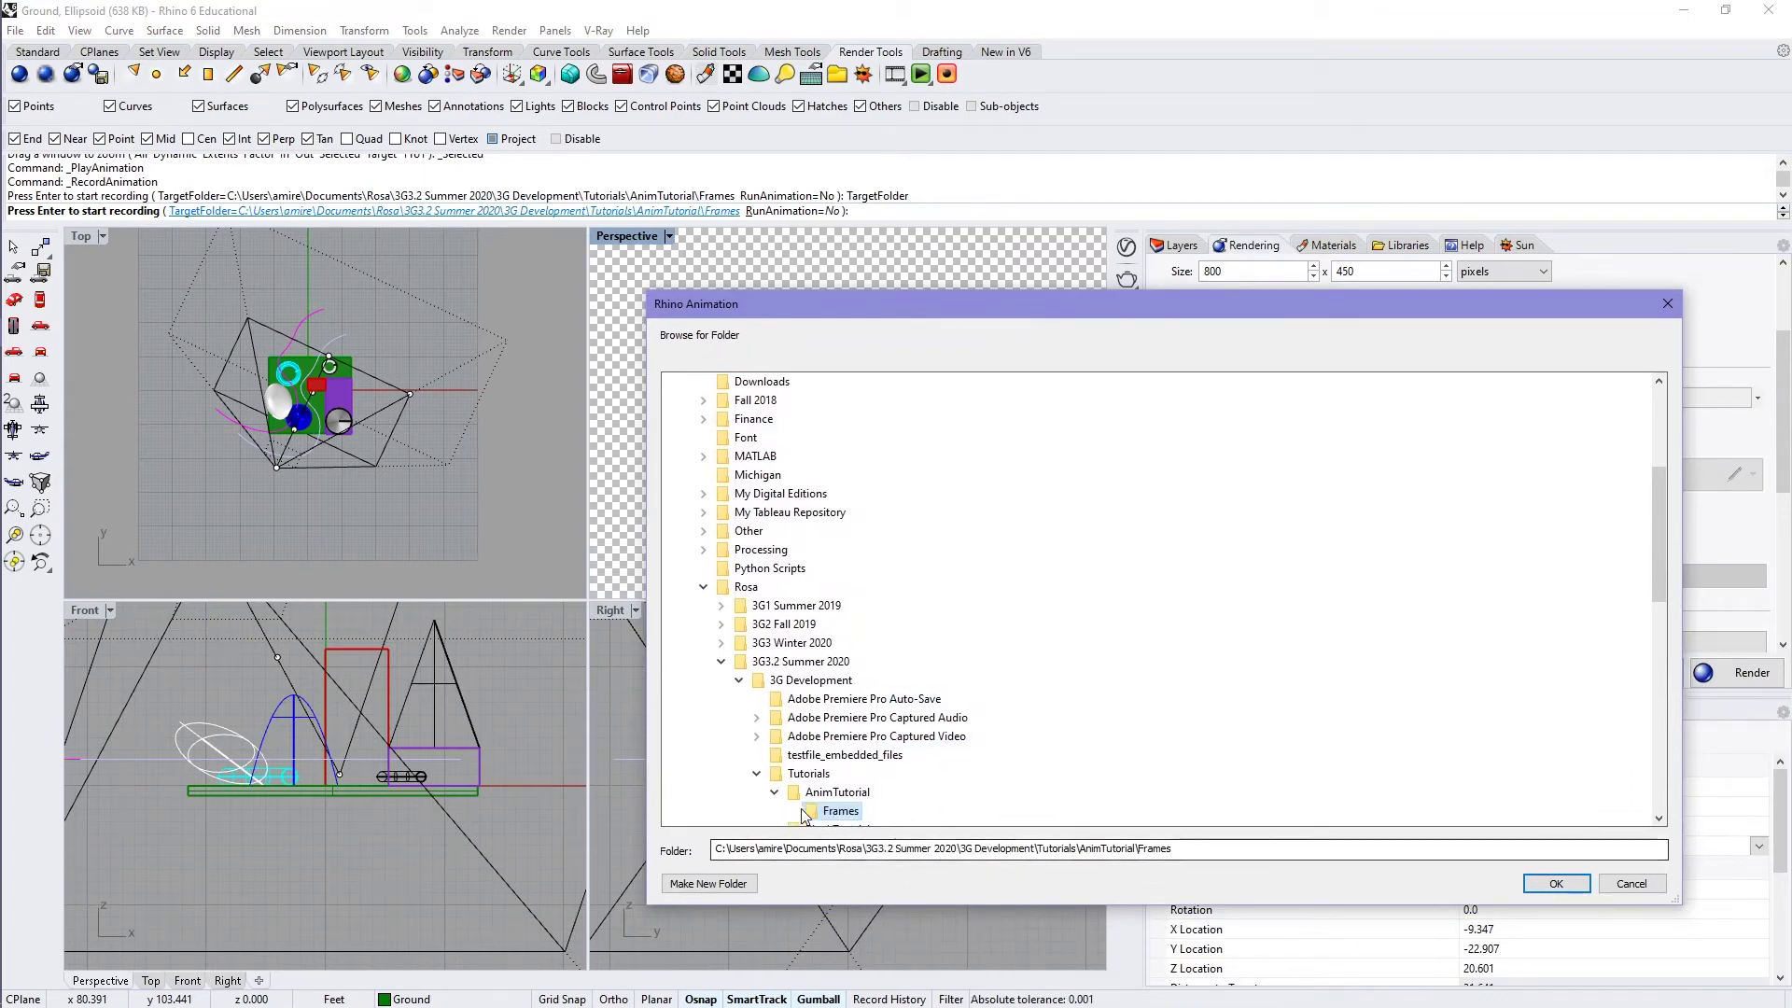
{"action": "left_click", "coordinate": [1574, 891]}
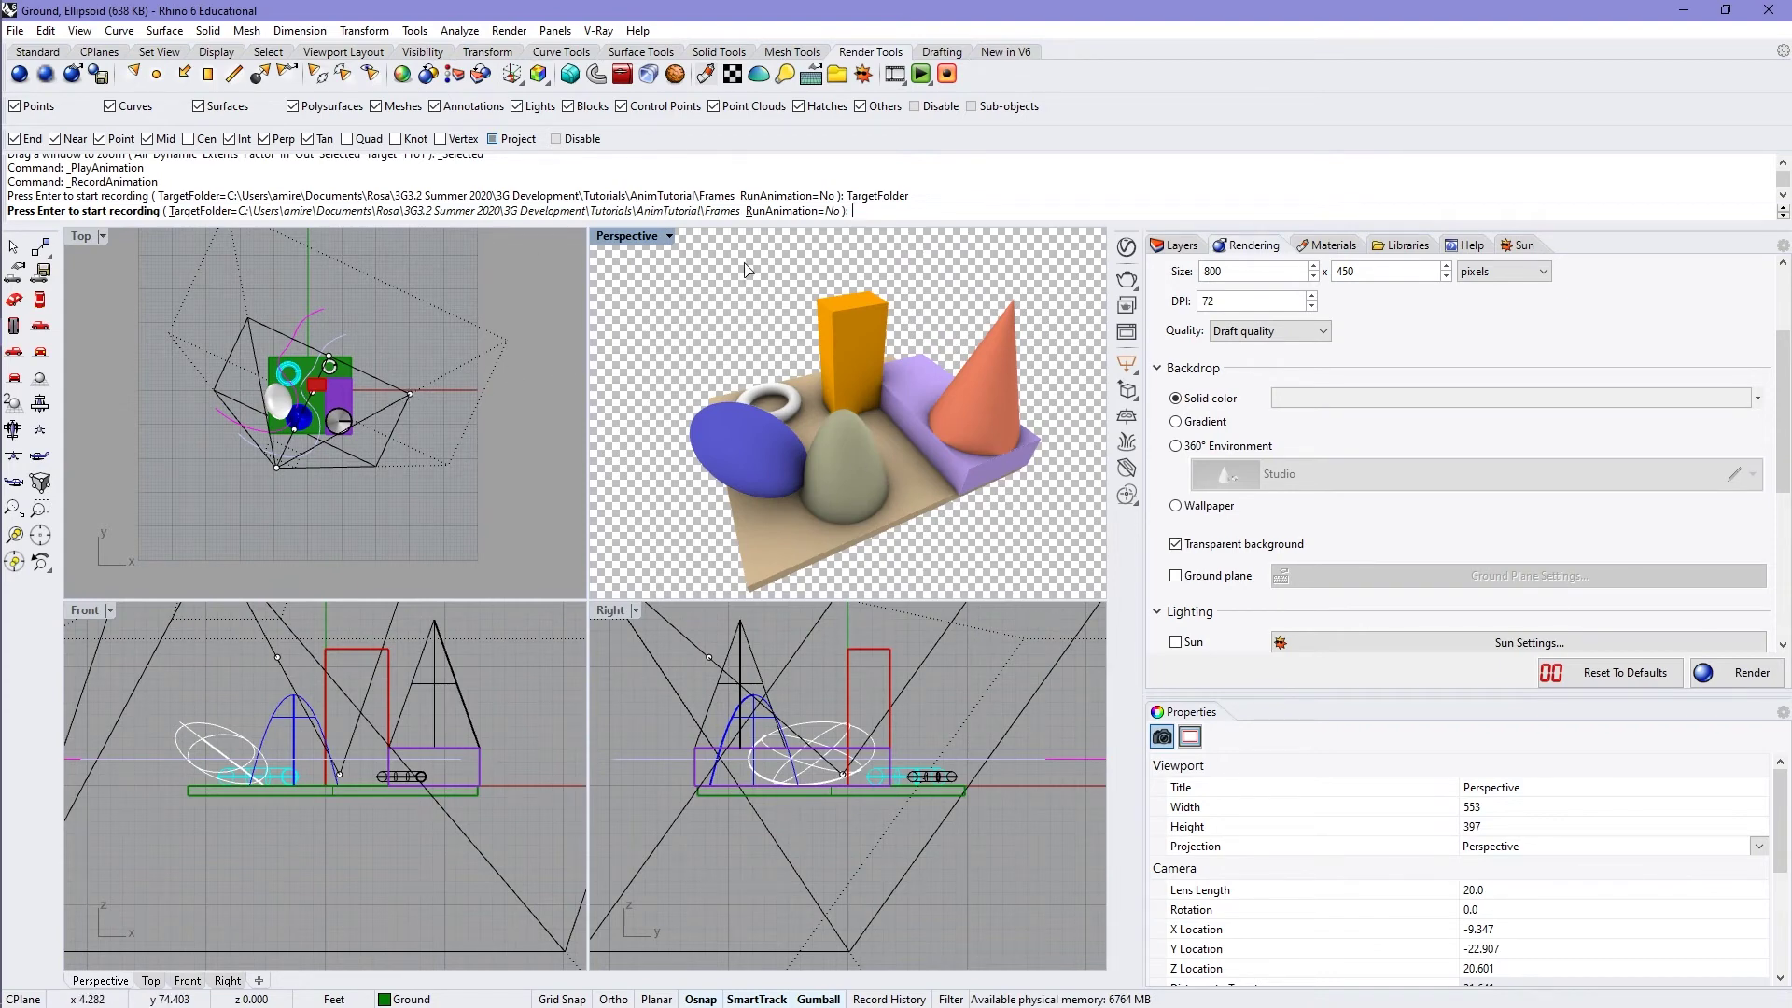
{"action": "left_click", "coordinate": [946, 76]}
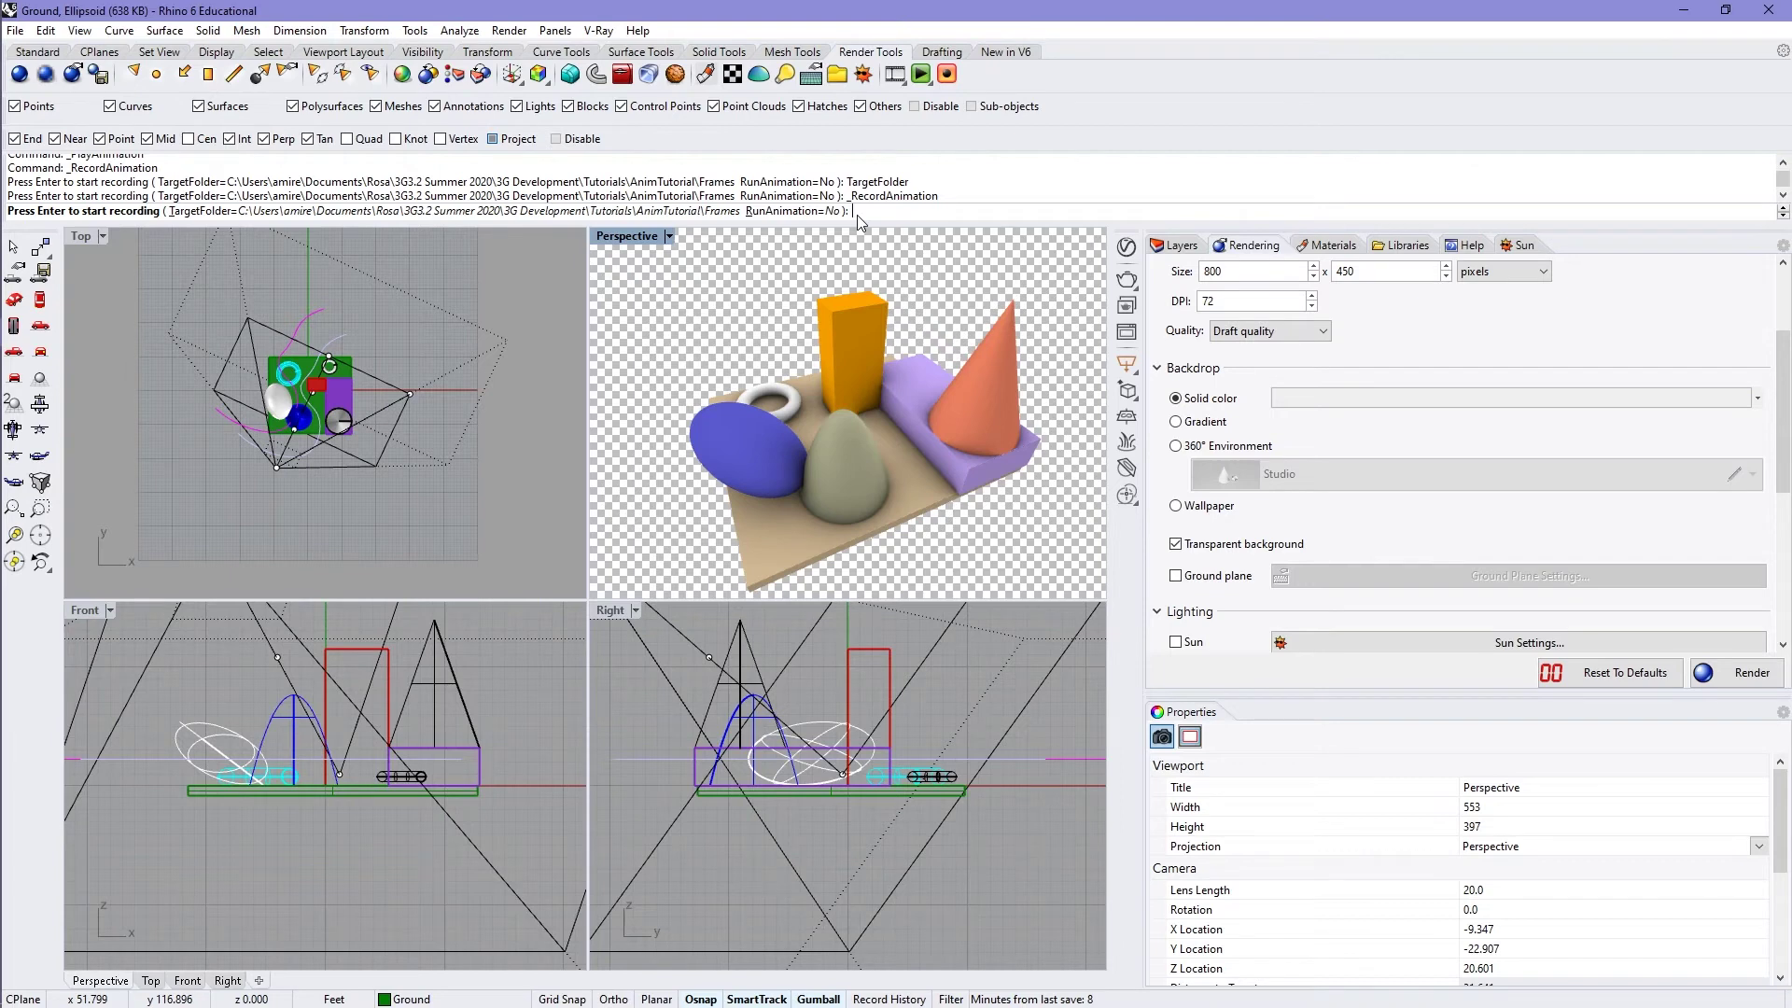
{"action": "key", "text": "Return"}
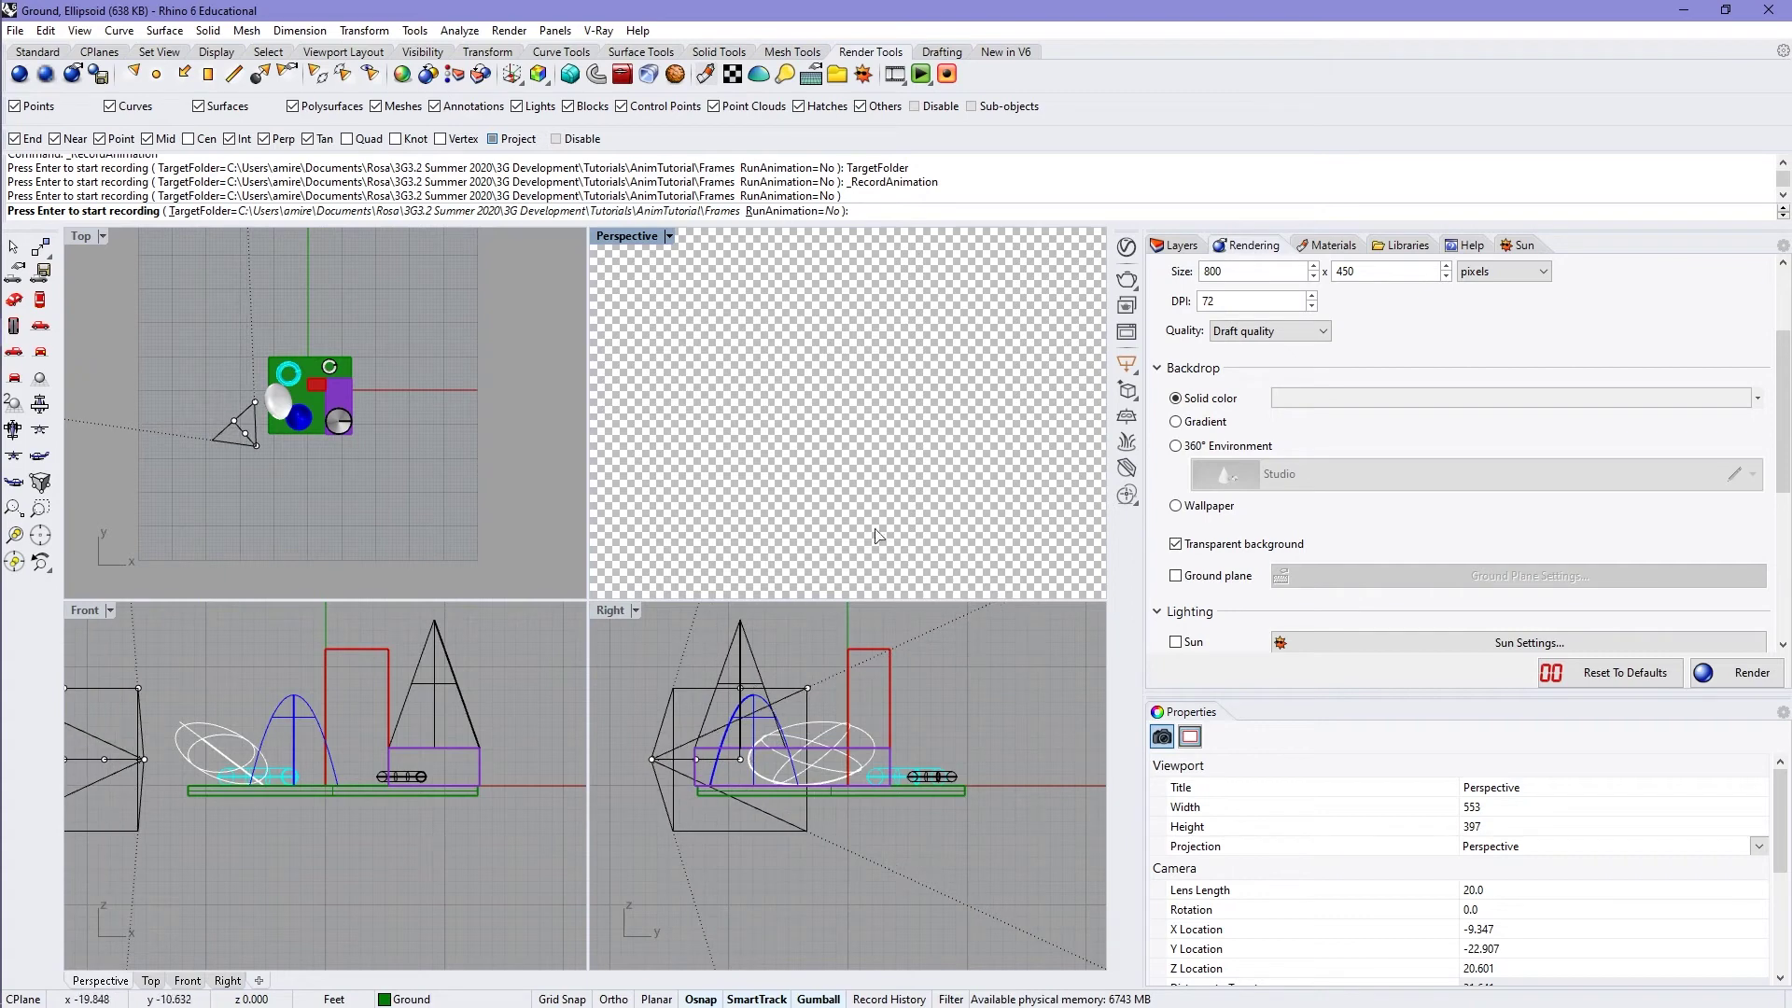
Switch to File Explorer, check the recorded PNG frames in the Frames folder, and close its window
{"action": "mouse_move", "coordinate": [4, 276]}
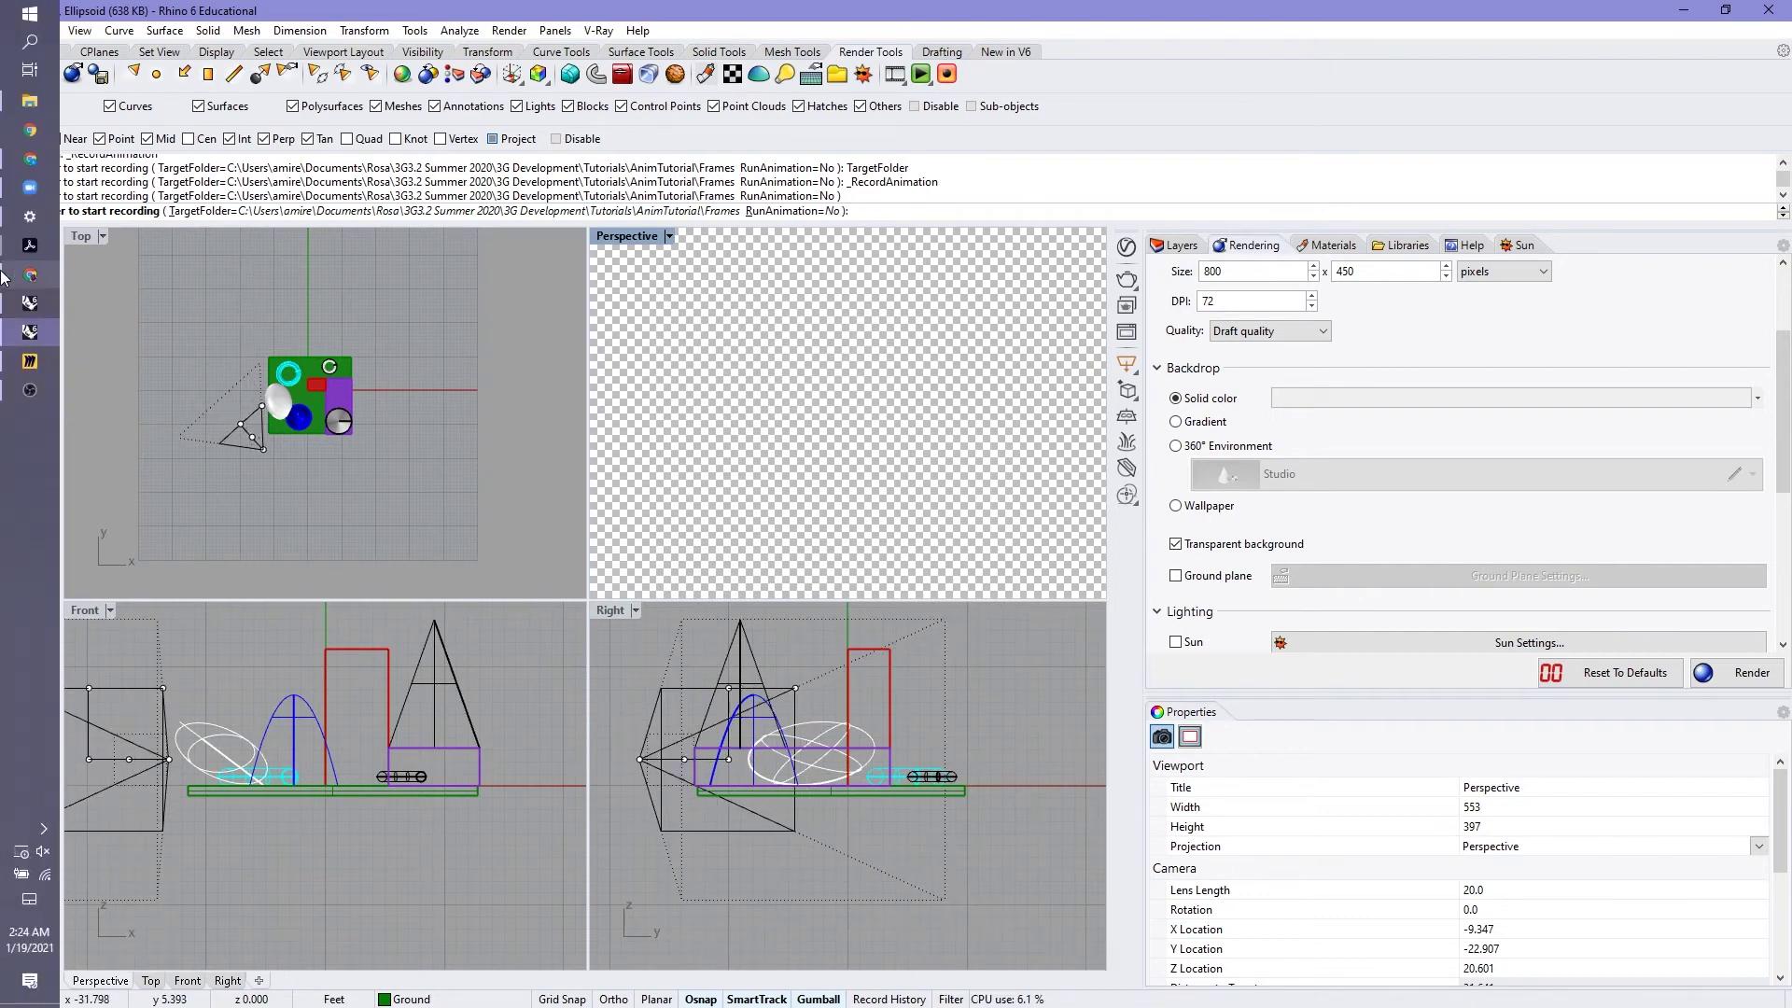
{"action": "left_click", "coordinate": [29, 100]}
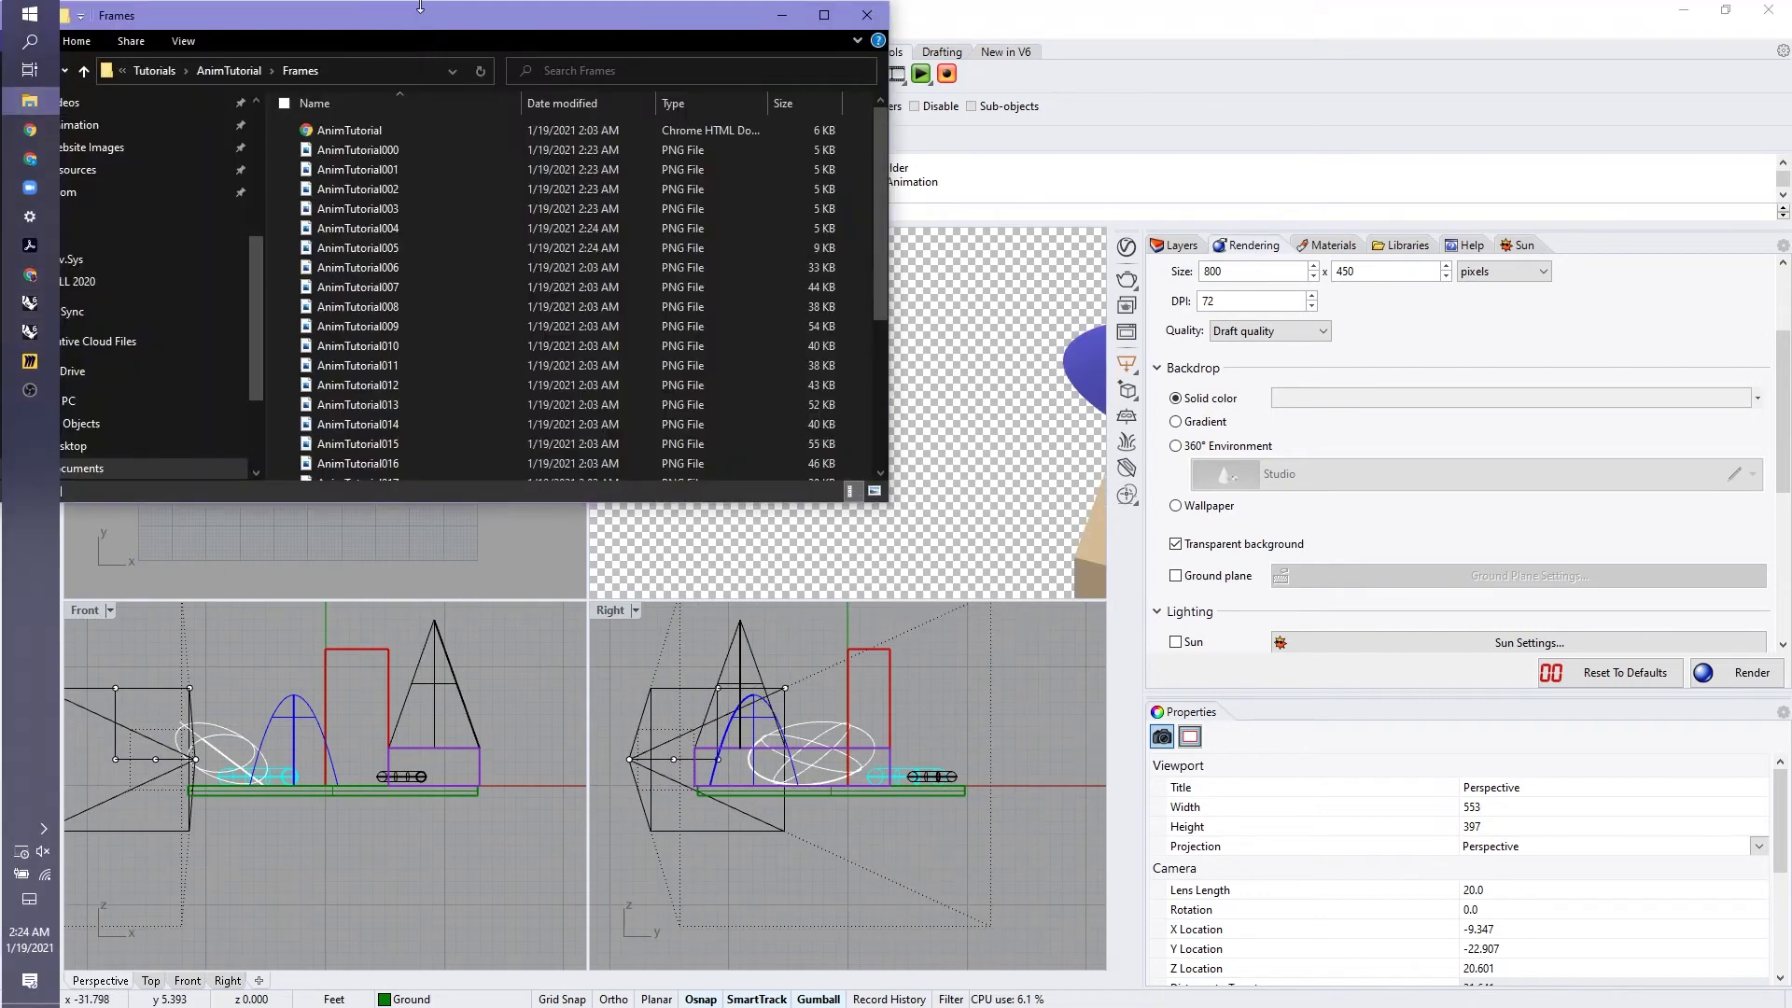
{"action": "left_click_drag", "start_coordinate": [448, 19], "coordinate": [523, 66]}
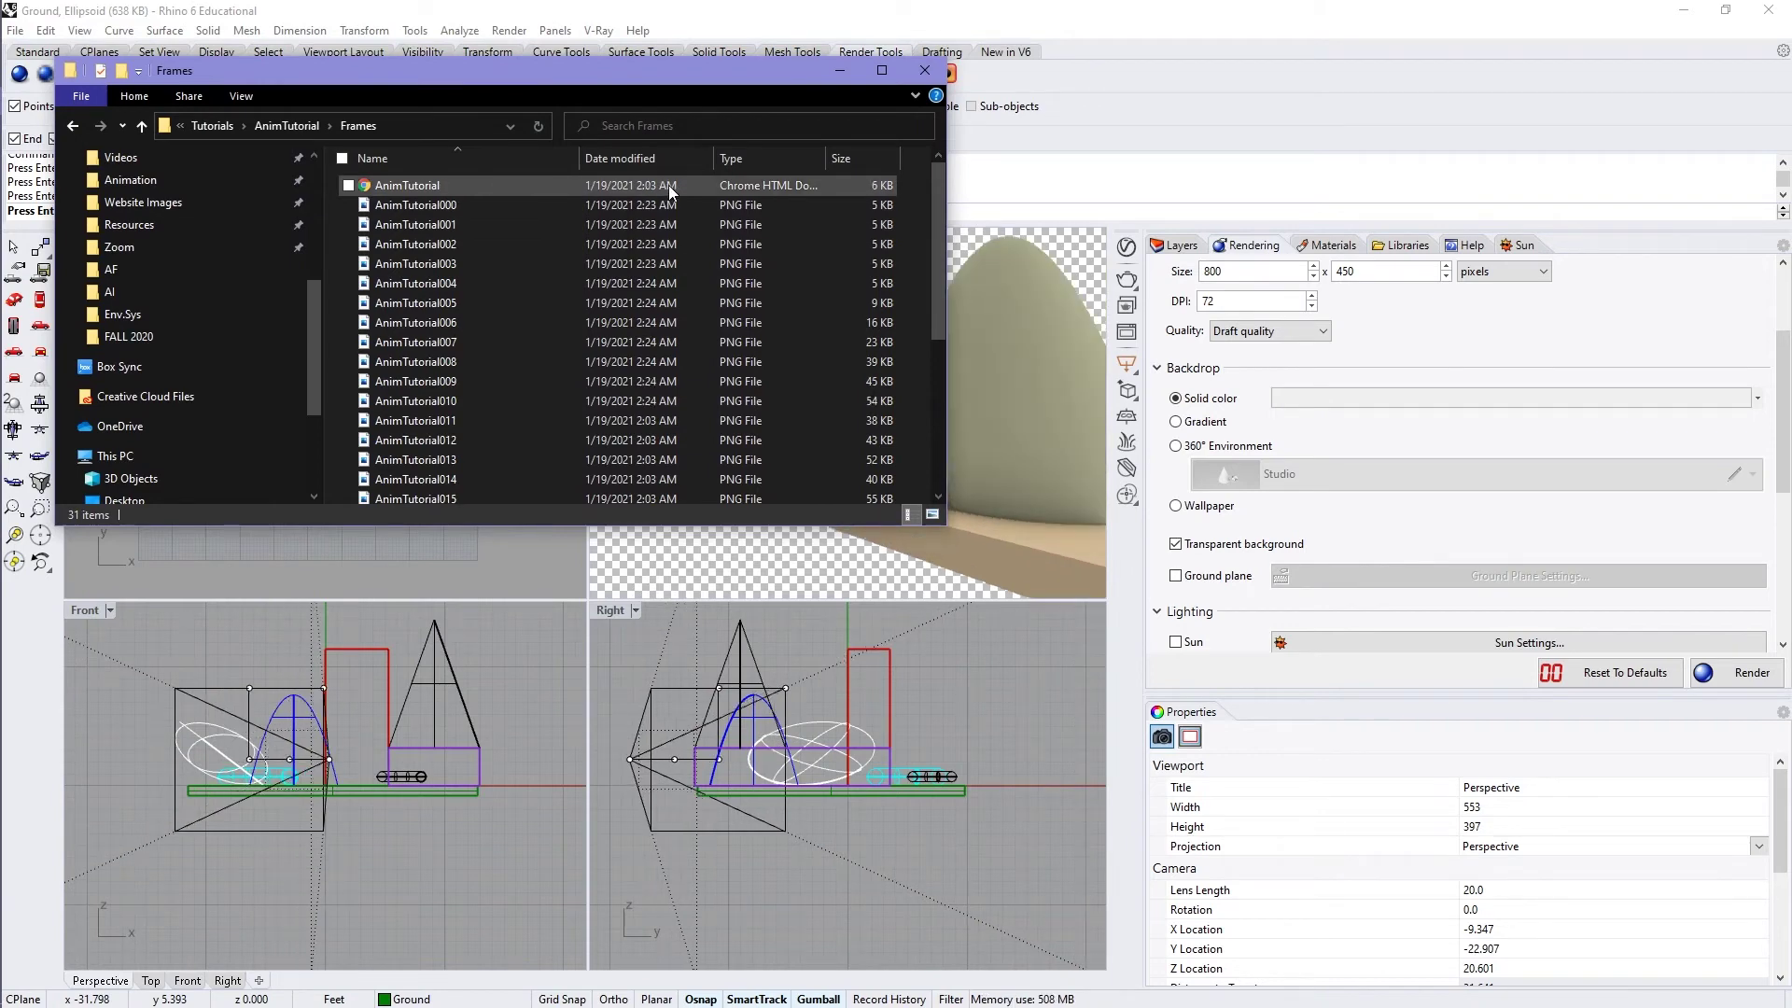
{"action": "left_click", "coordinate": [924, 70]}
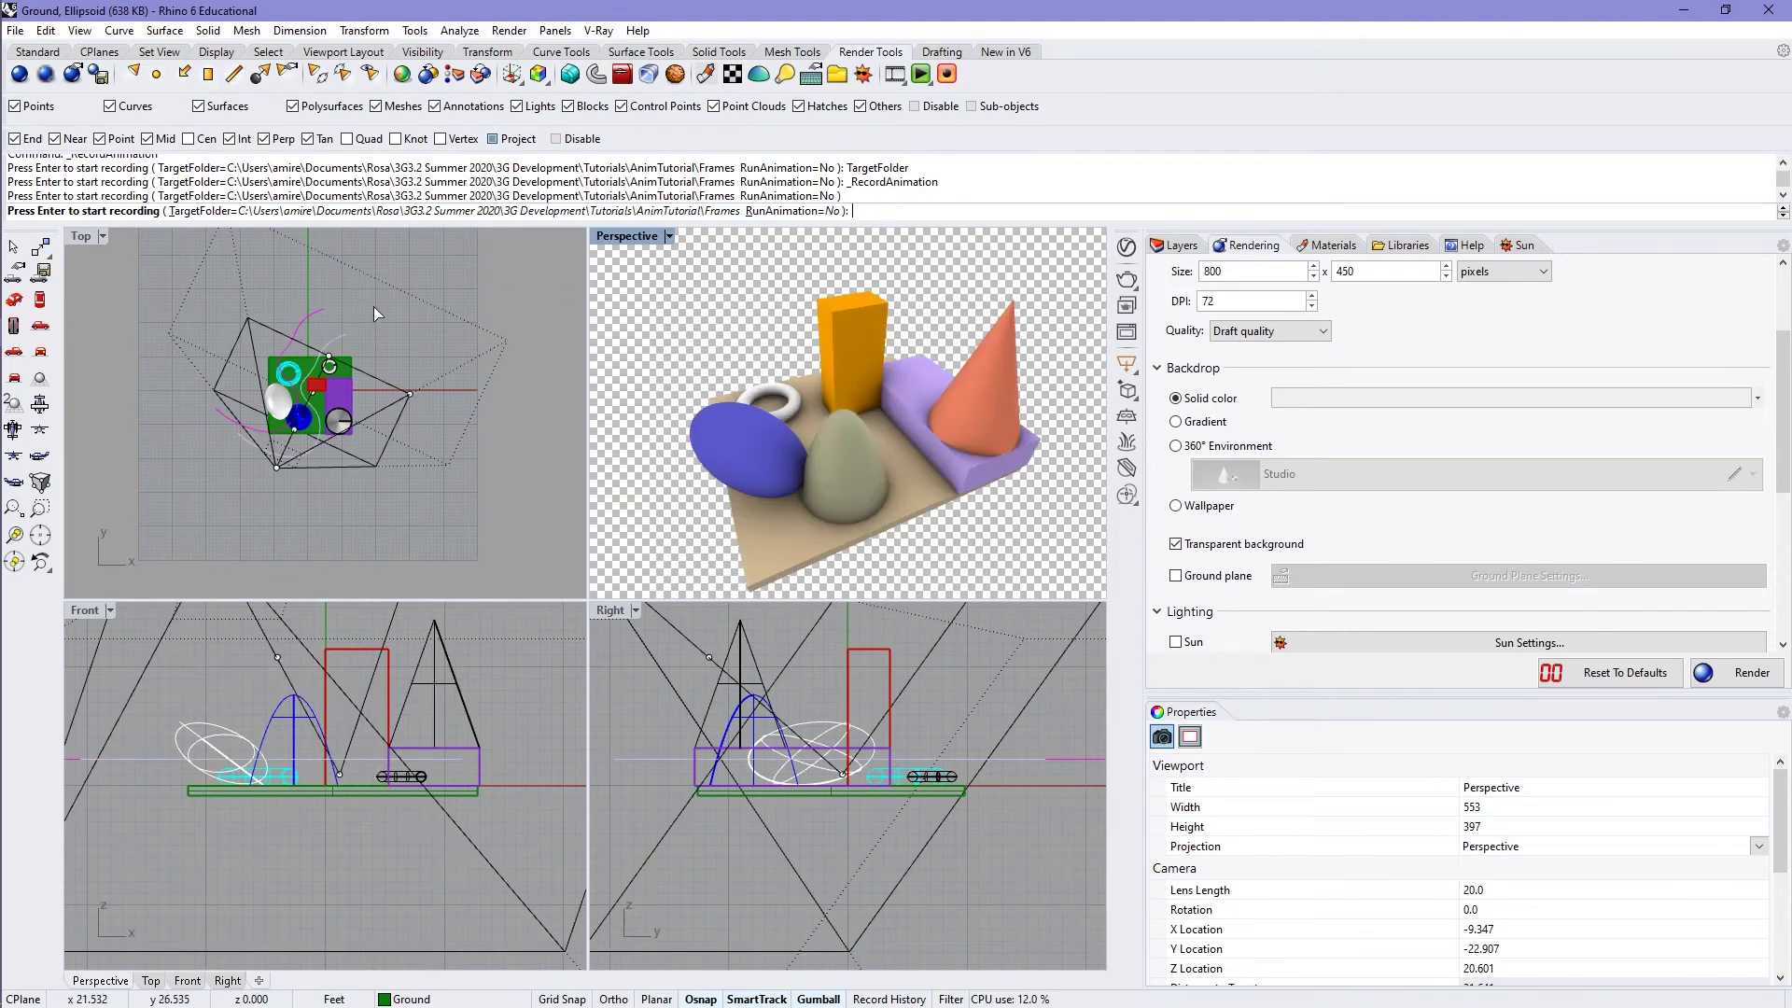
Leave the recording command and place a single point at the upper end of the magenta target curve in the Top view
{"action": "left_click", "coordinate": [378, 332]}
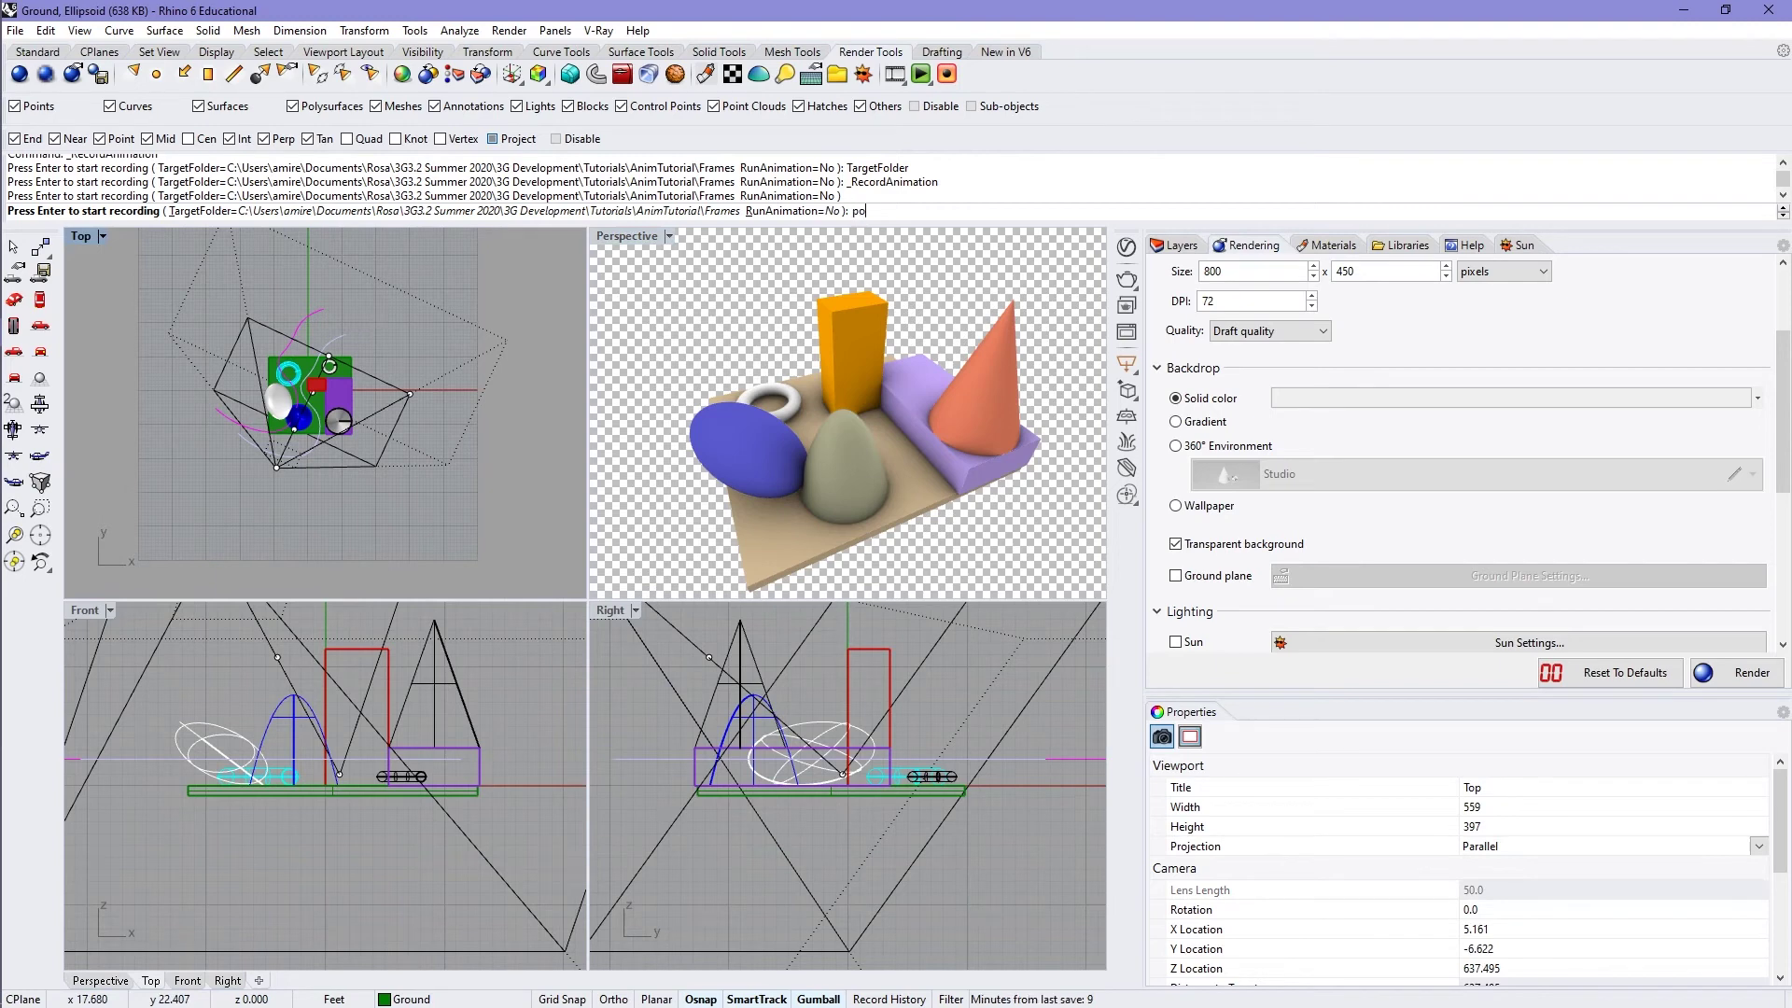
{"action": "key", "text": "Escape"}
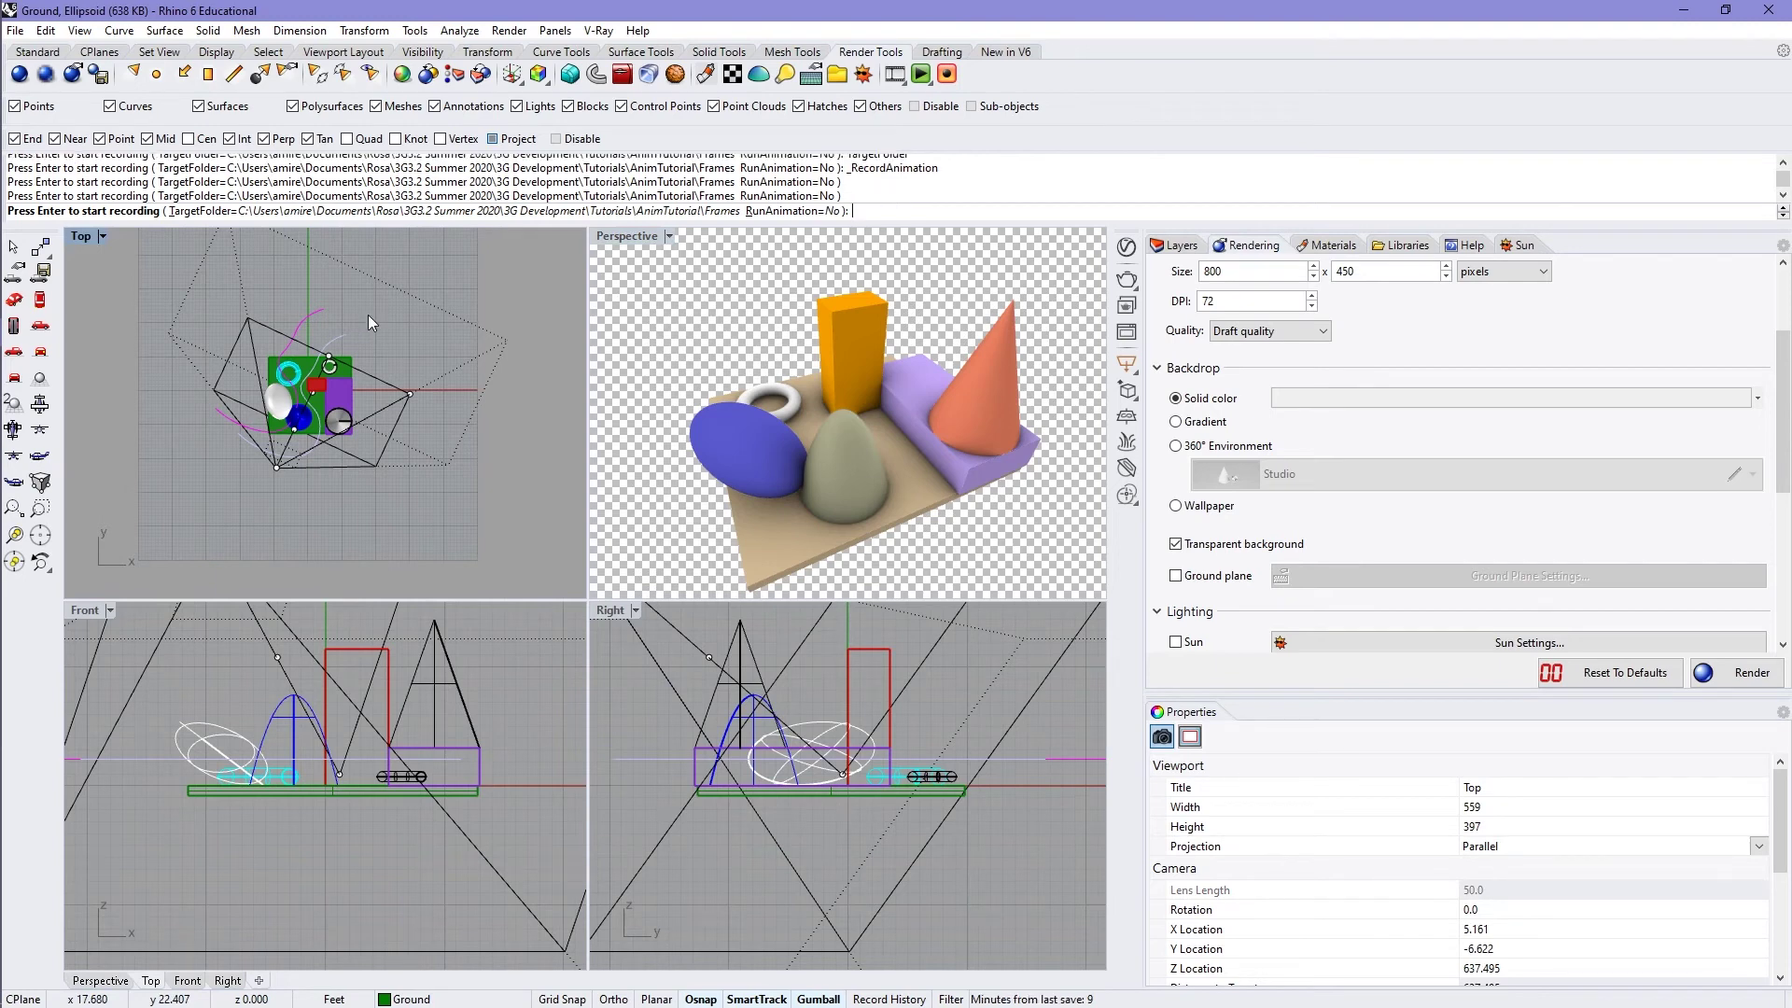
{"action": "type", "text": "point"}
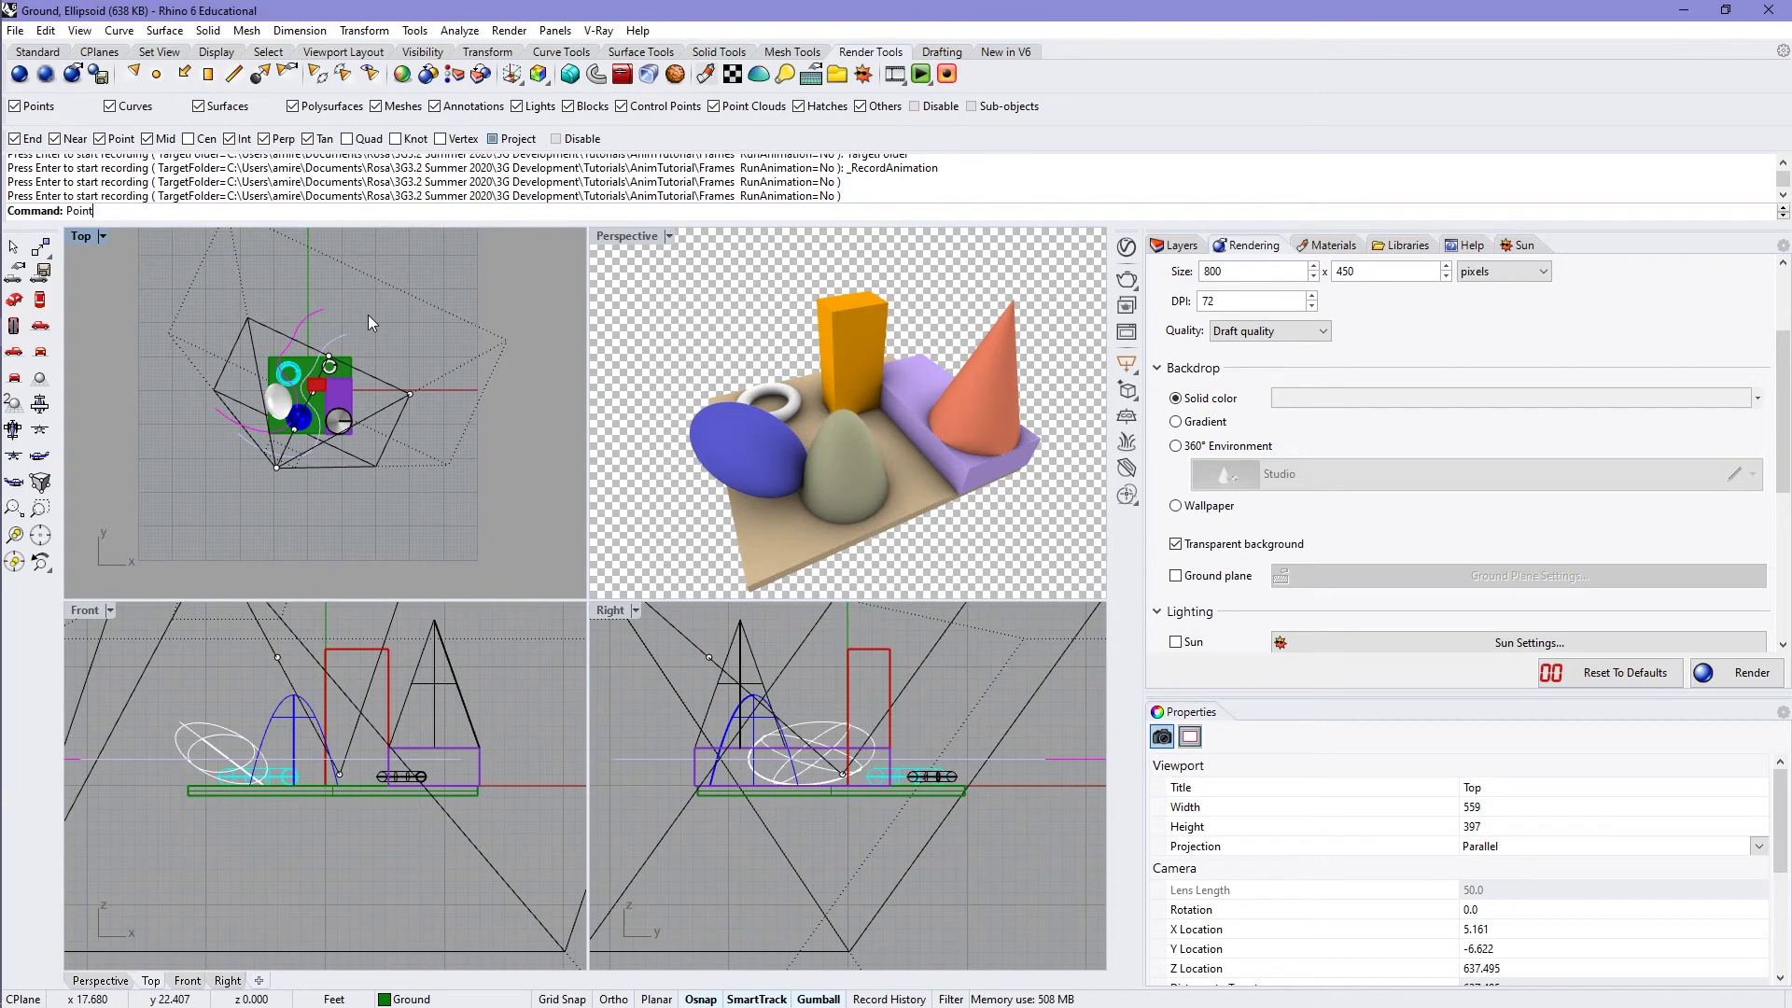
{"action": "key", "text": "Return"}
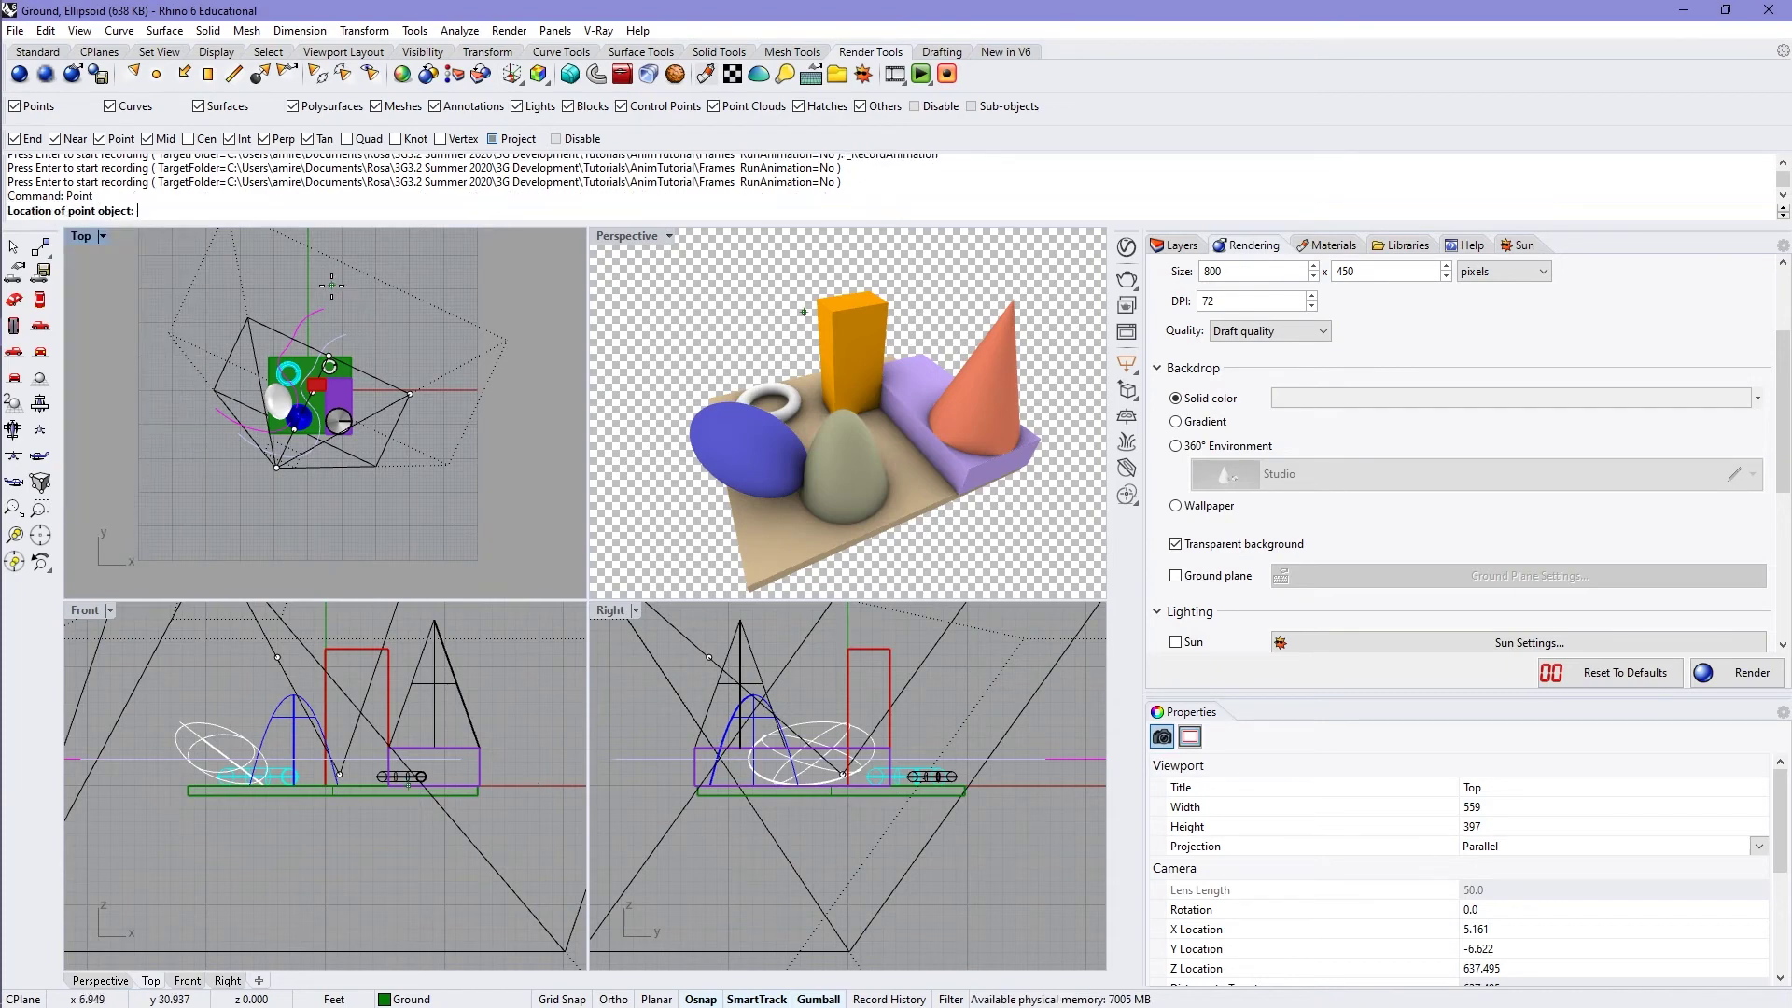
{"action": "left_click", "coordinate": [326, 310]}
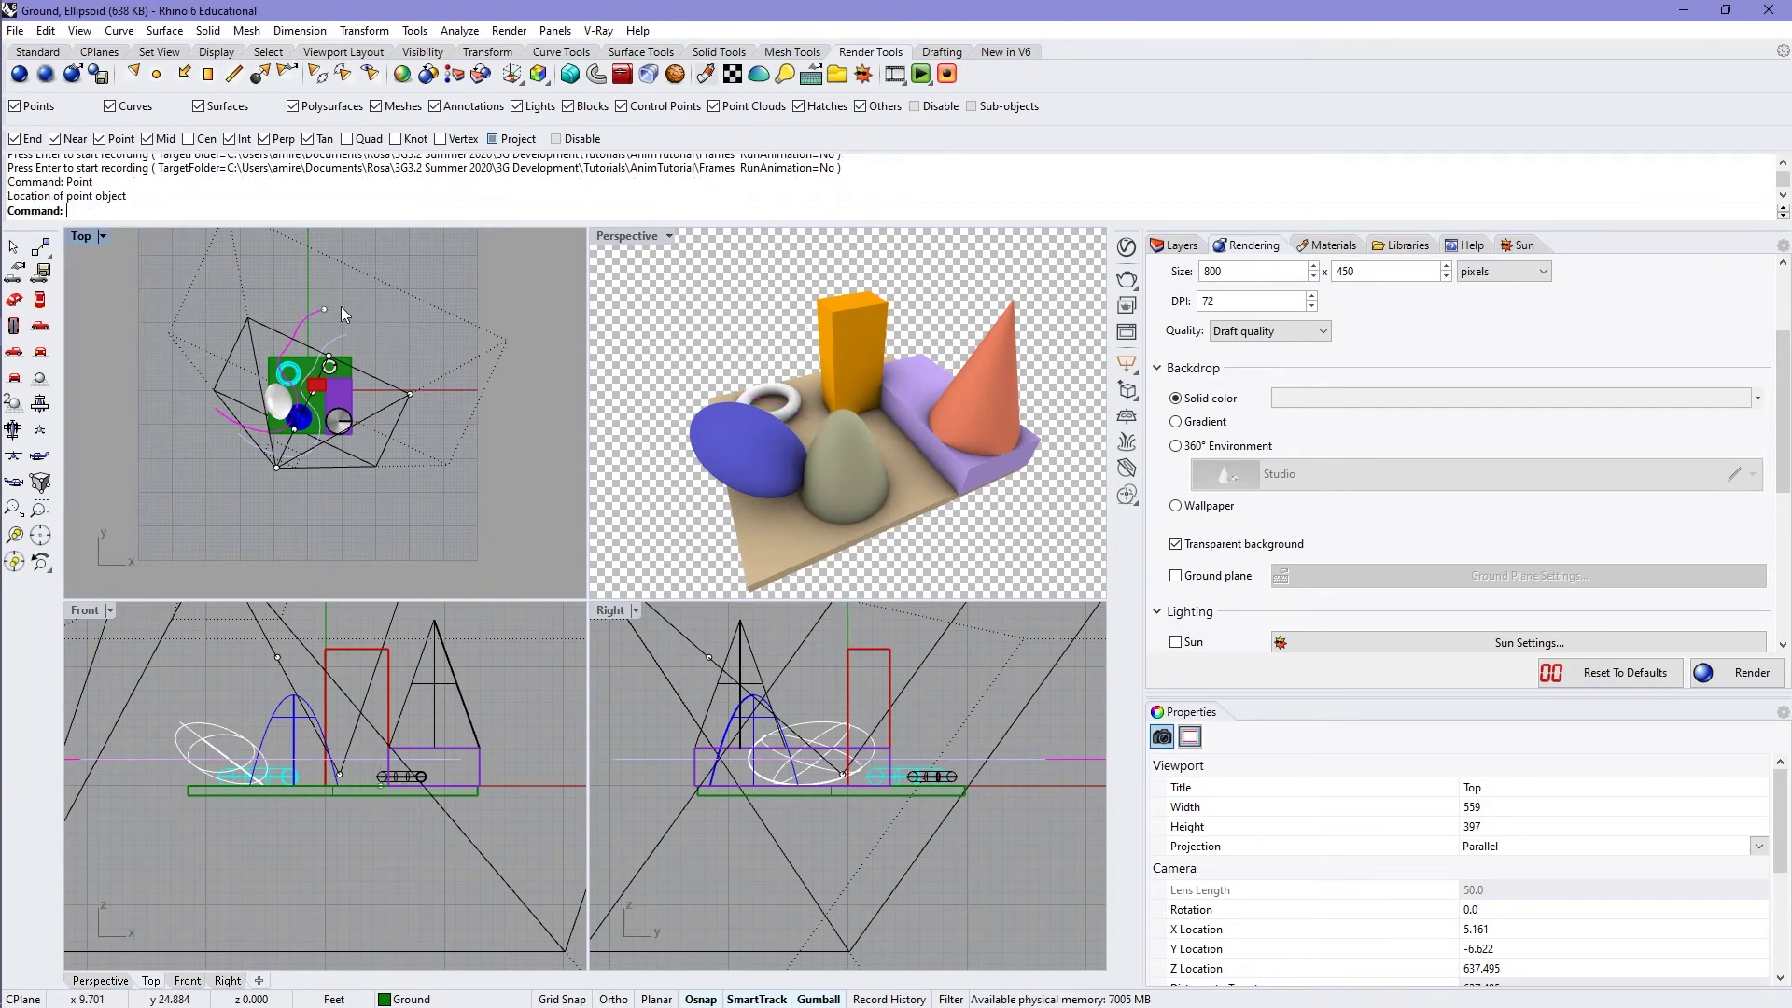
Set a path animation named AnimTutorial with the camera curve as path, the new point as target, and 30 PNG frames from the rendered Perspective viewport
{"action": "left_click", "coordinate": [906, 87]}
{"action": "left_click", "coordinate": [957, 120]}
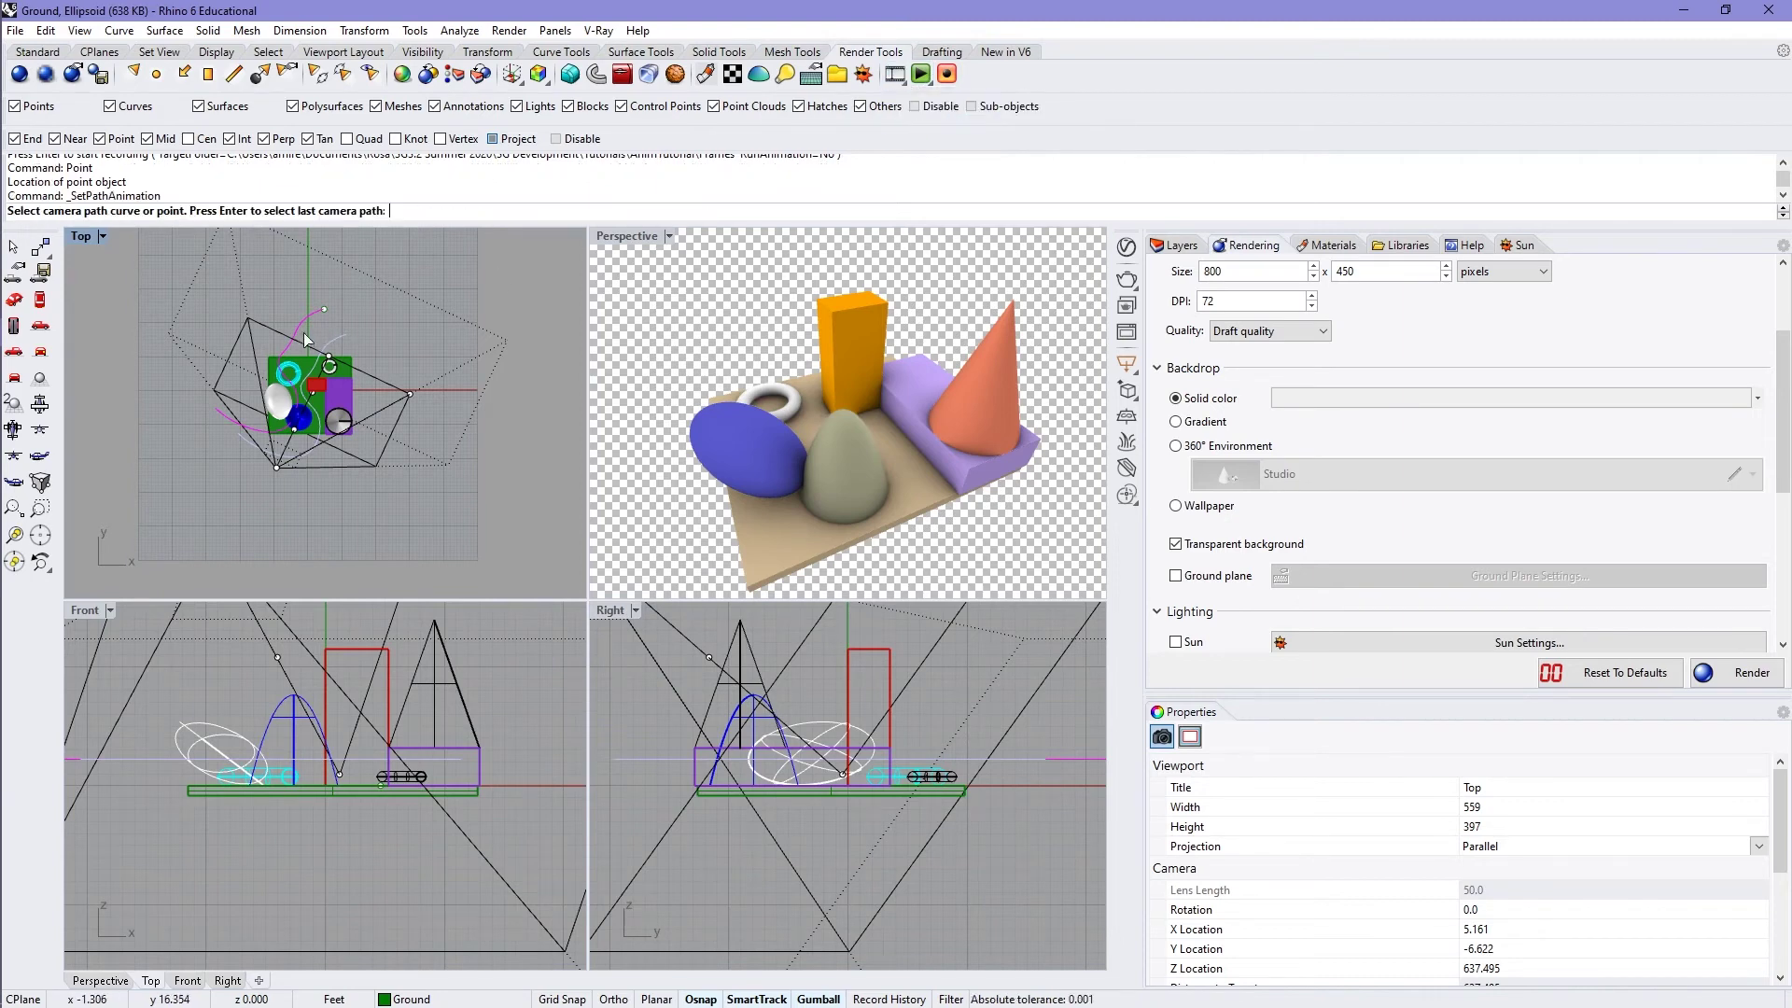
{"action": "left_click", "coordinate": [245, 442]}
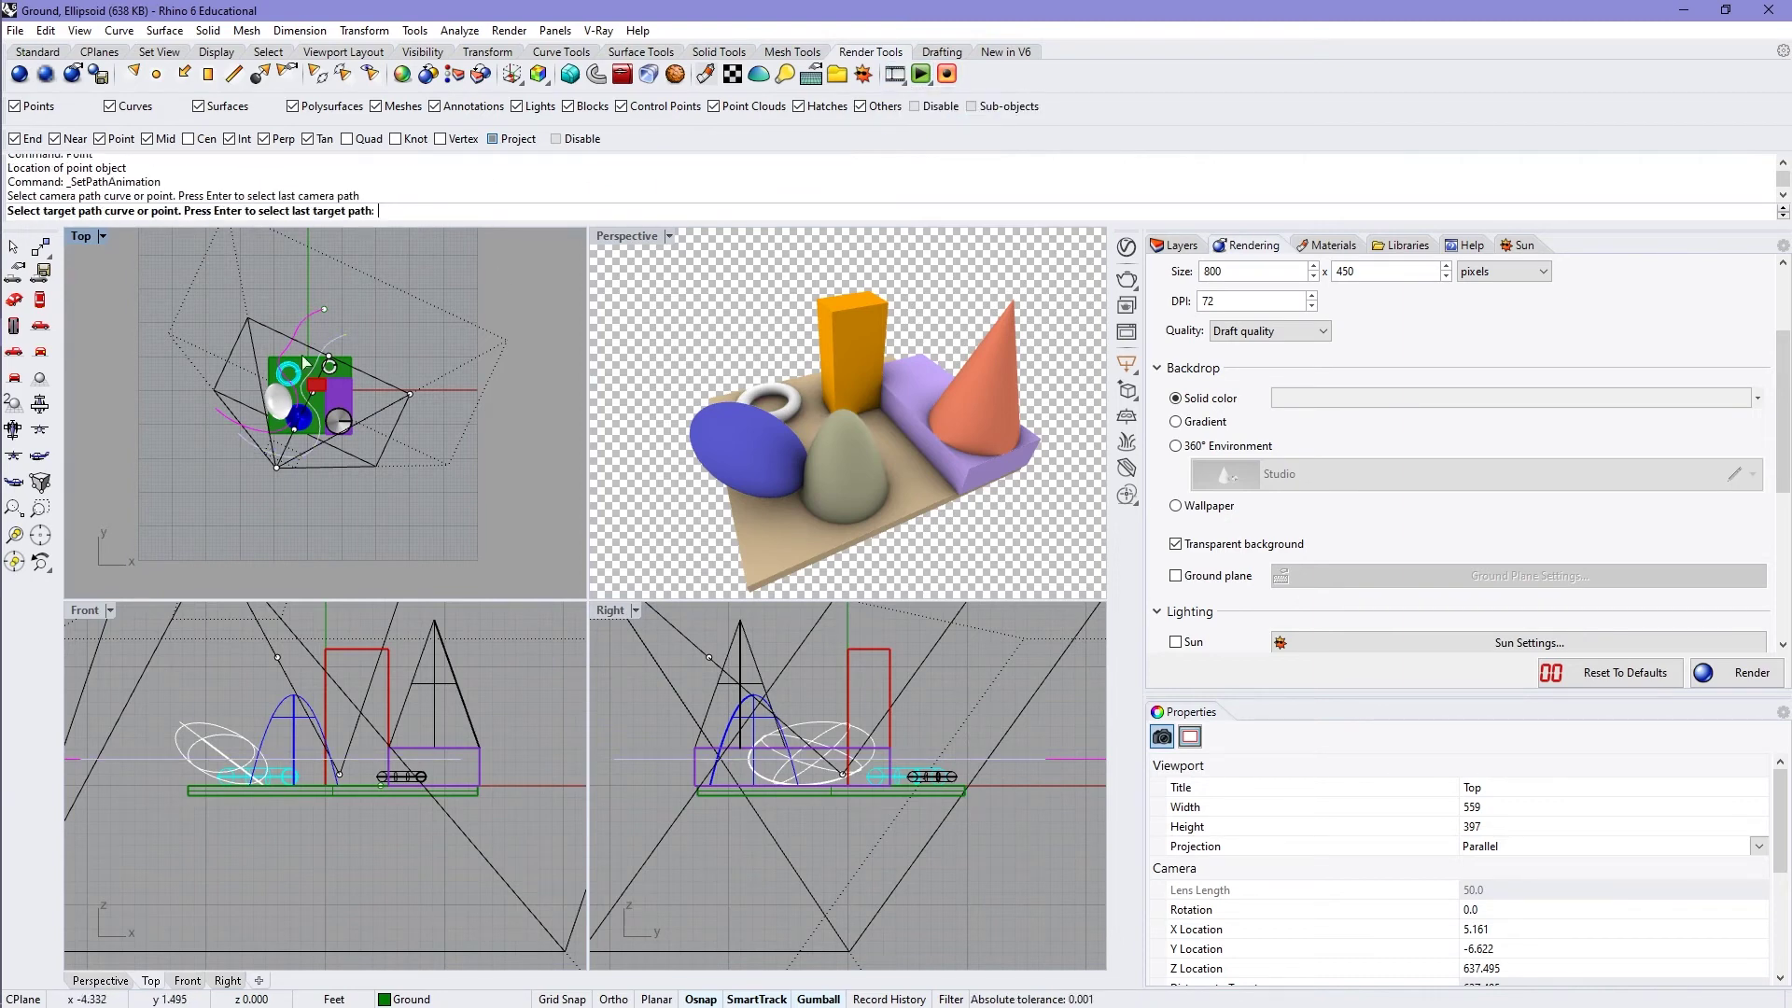
{"action": "left_click", "coordinate": [338, 319]}
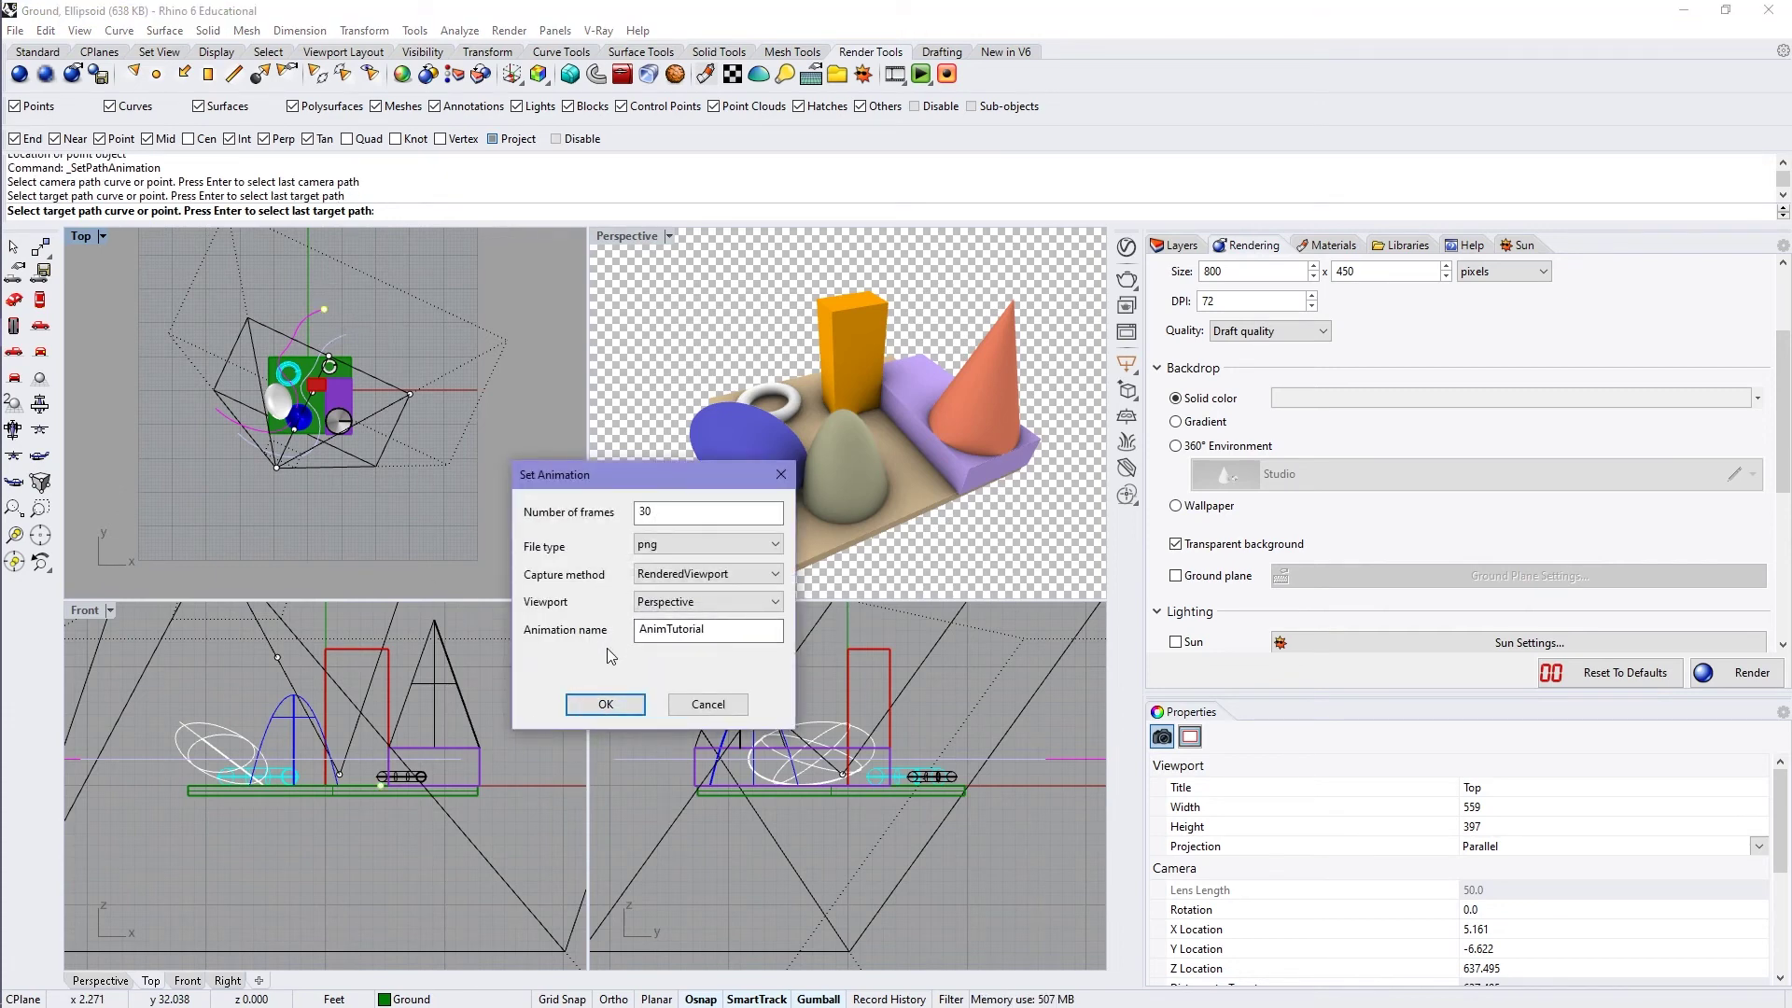
{"action": "left_click", "coordinate": [606, 704]}
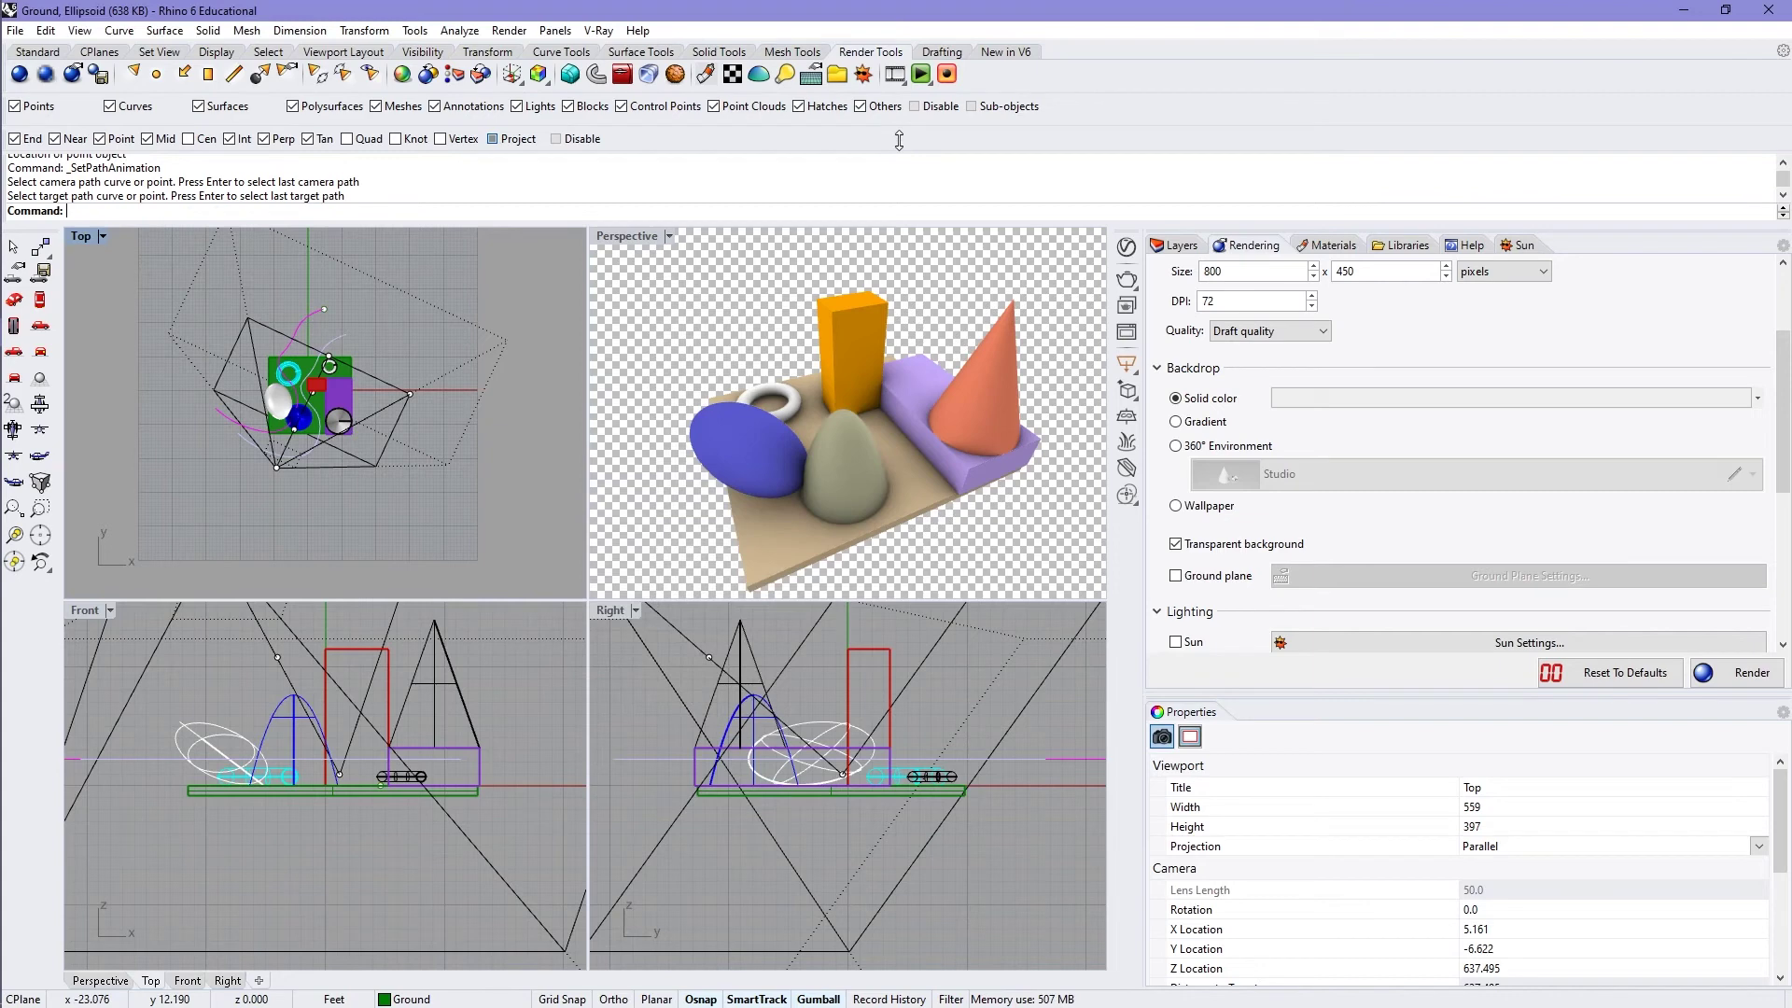
Play the path animation several times to preview the camera aiming at the fixed target point
{"action": "left_click", "coordinate": [922, 75]}
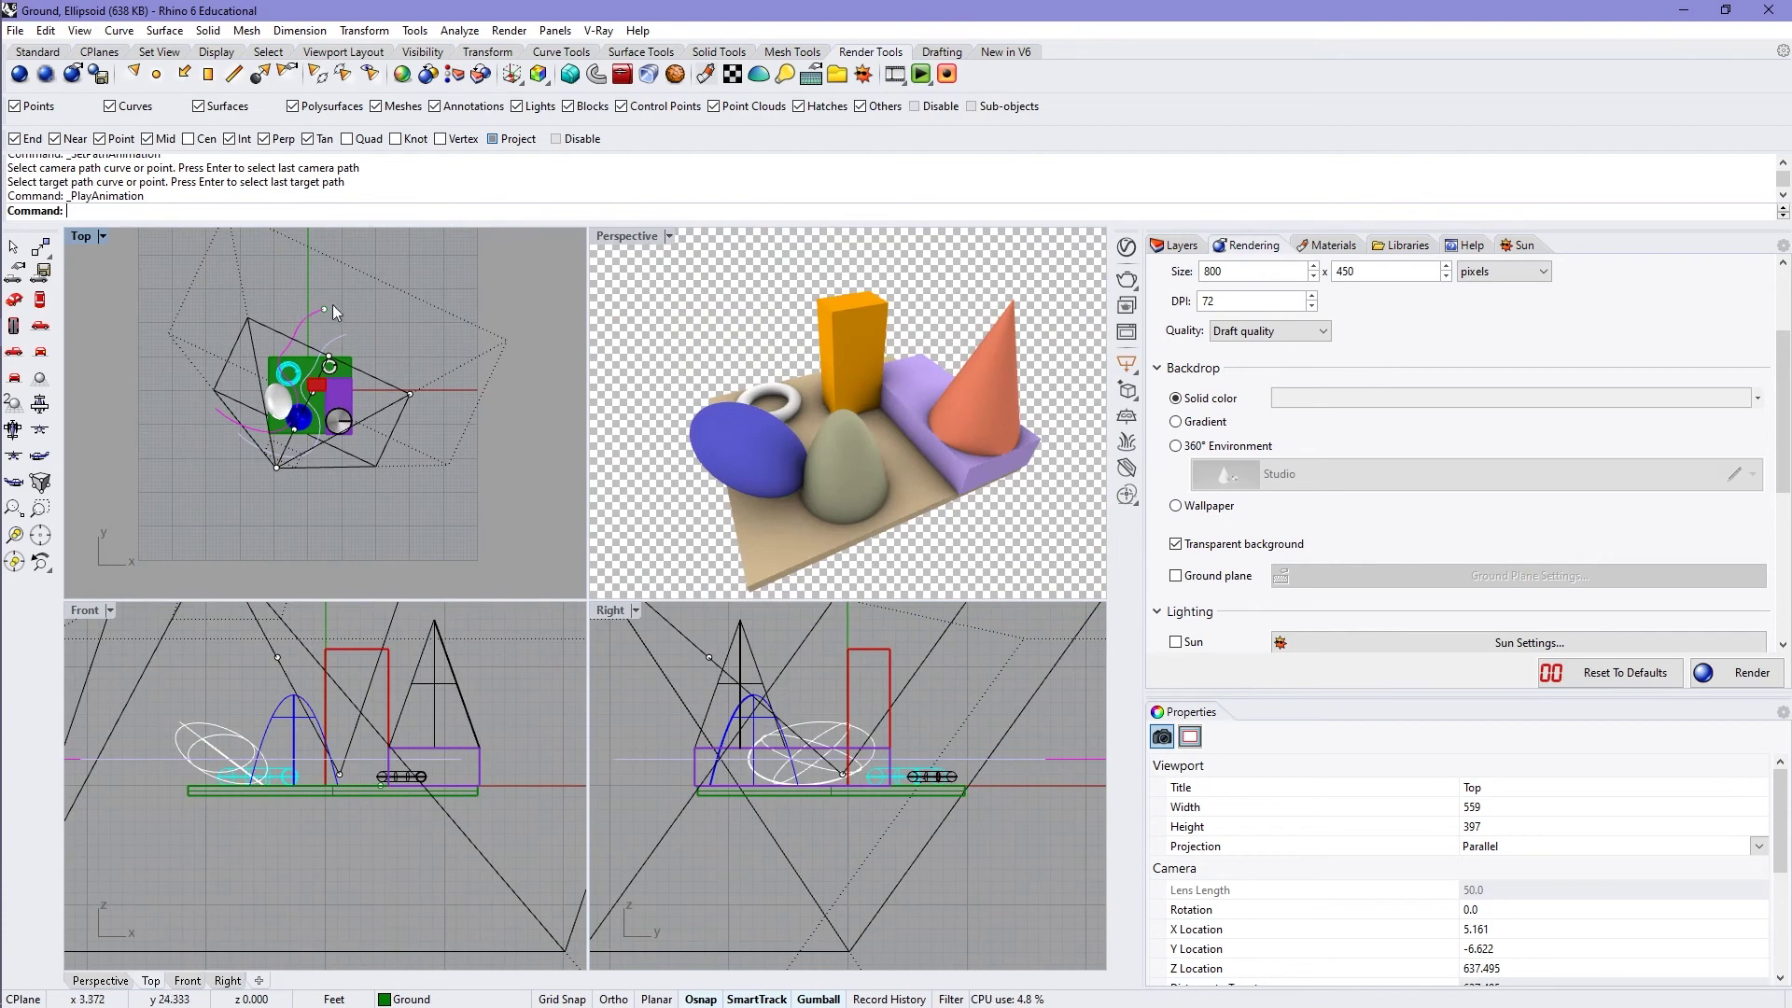
{"action": "left_click", "coordinate": [921, 75]}
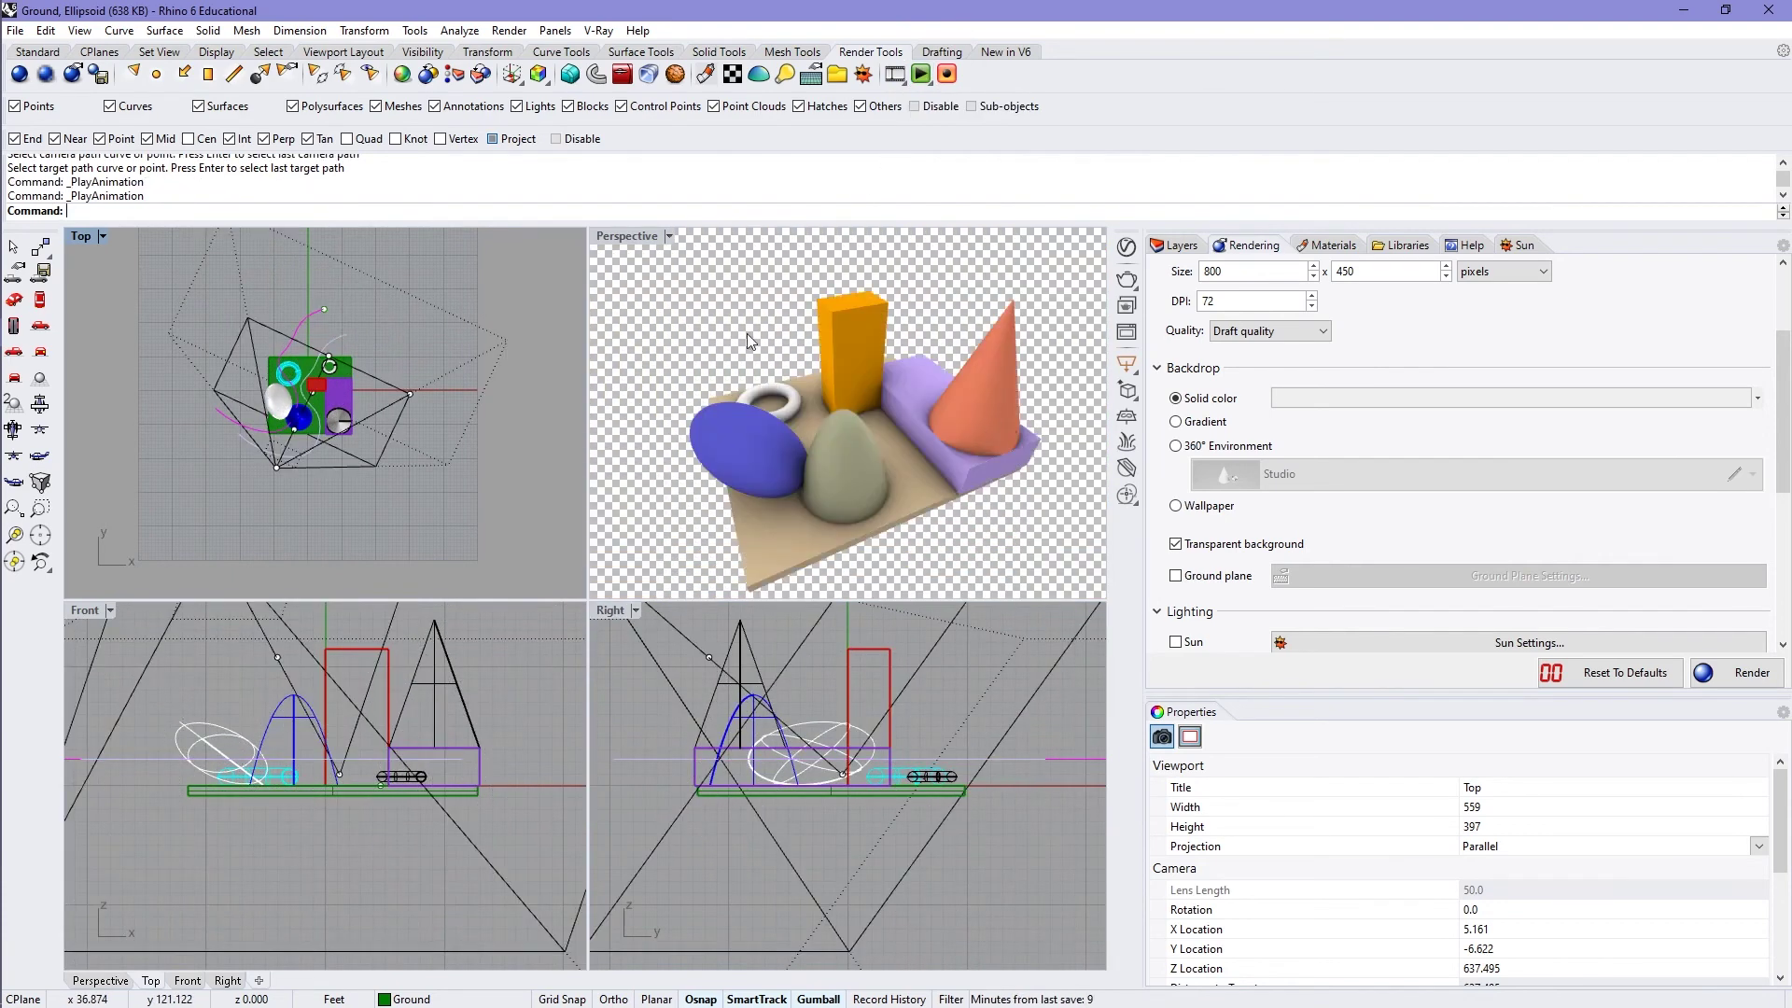
{"action": "left_click", "coordinate": [921, 75]}
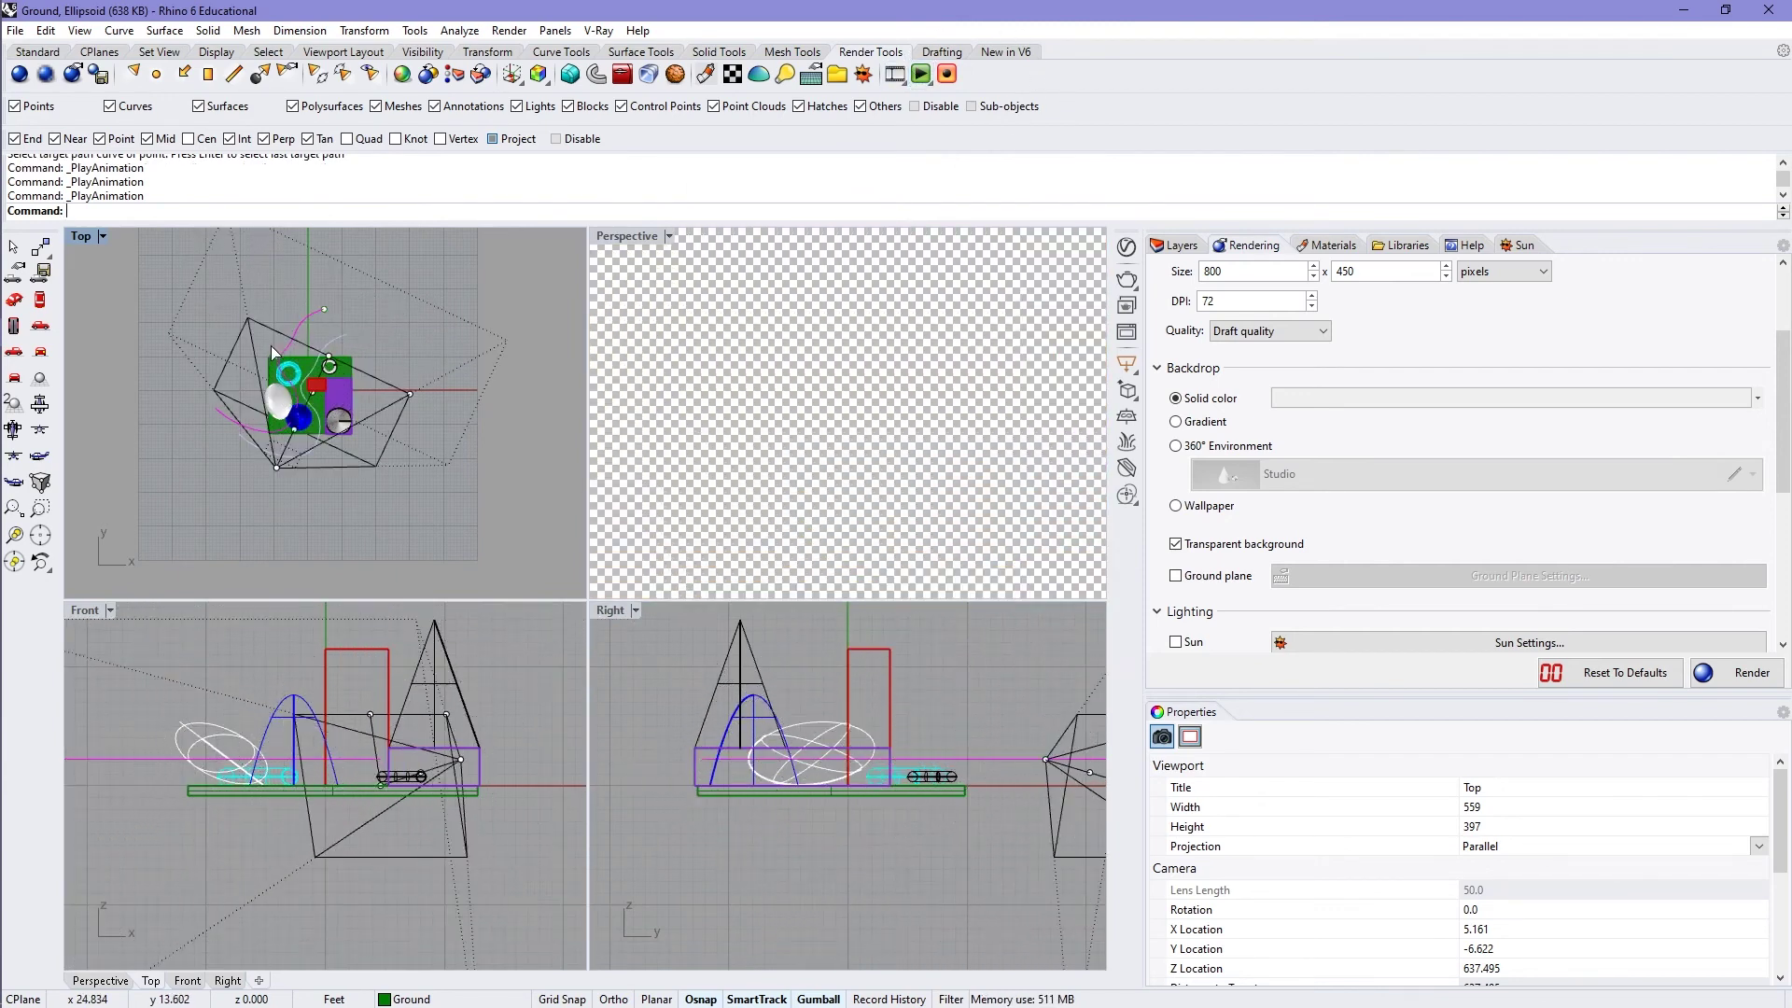
Flip the direction of the CameraPath curve and play the animation along the reversed path
{"action": "left_click", "coordinate": [338, 339]}
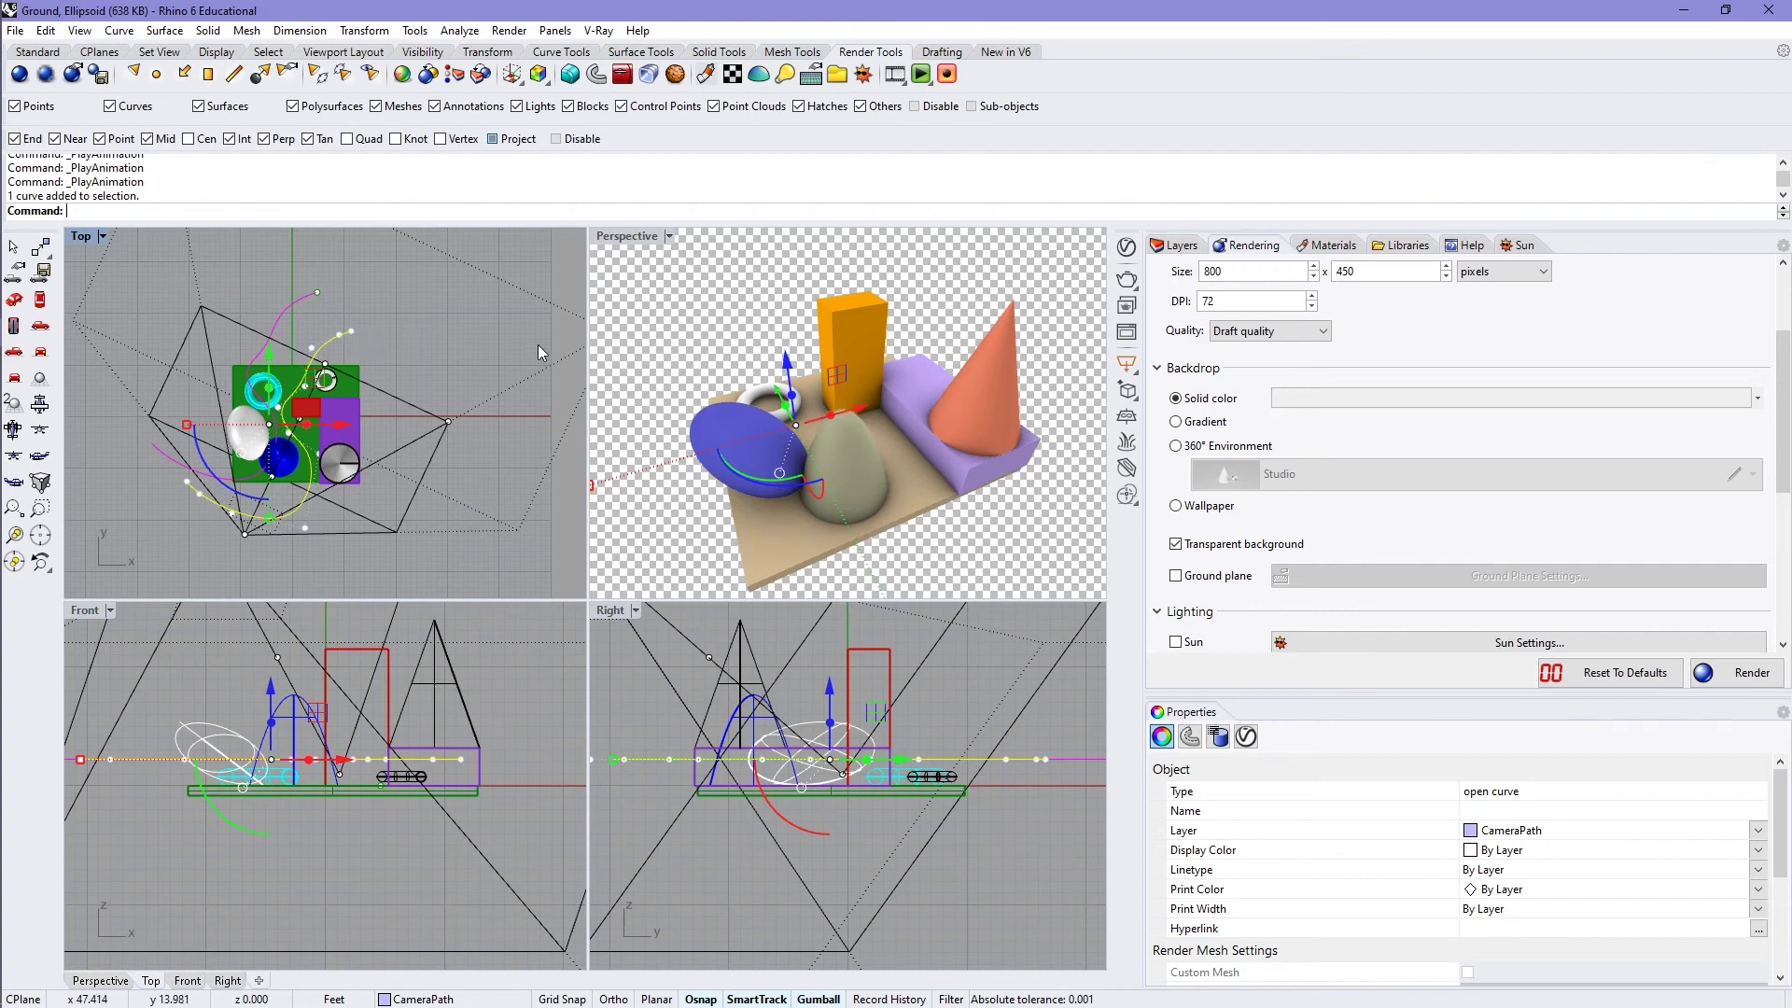
{"action": "key", "text": "Return"}
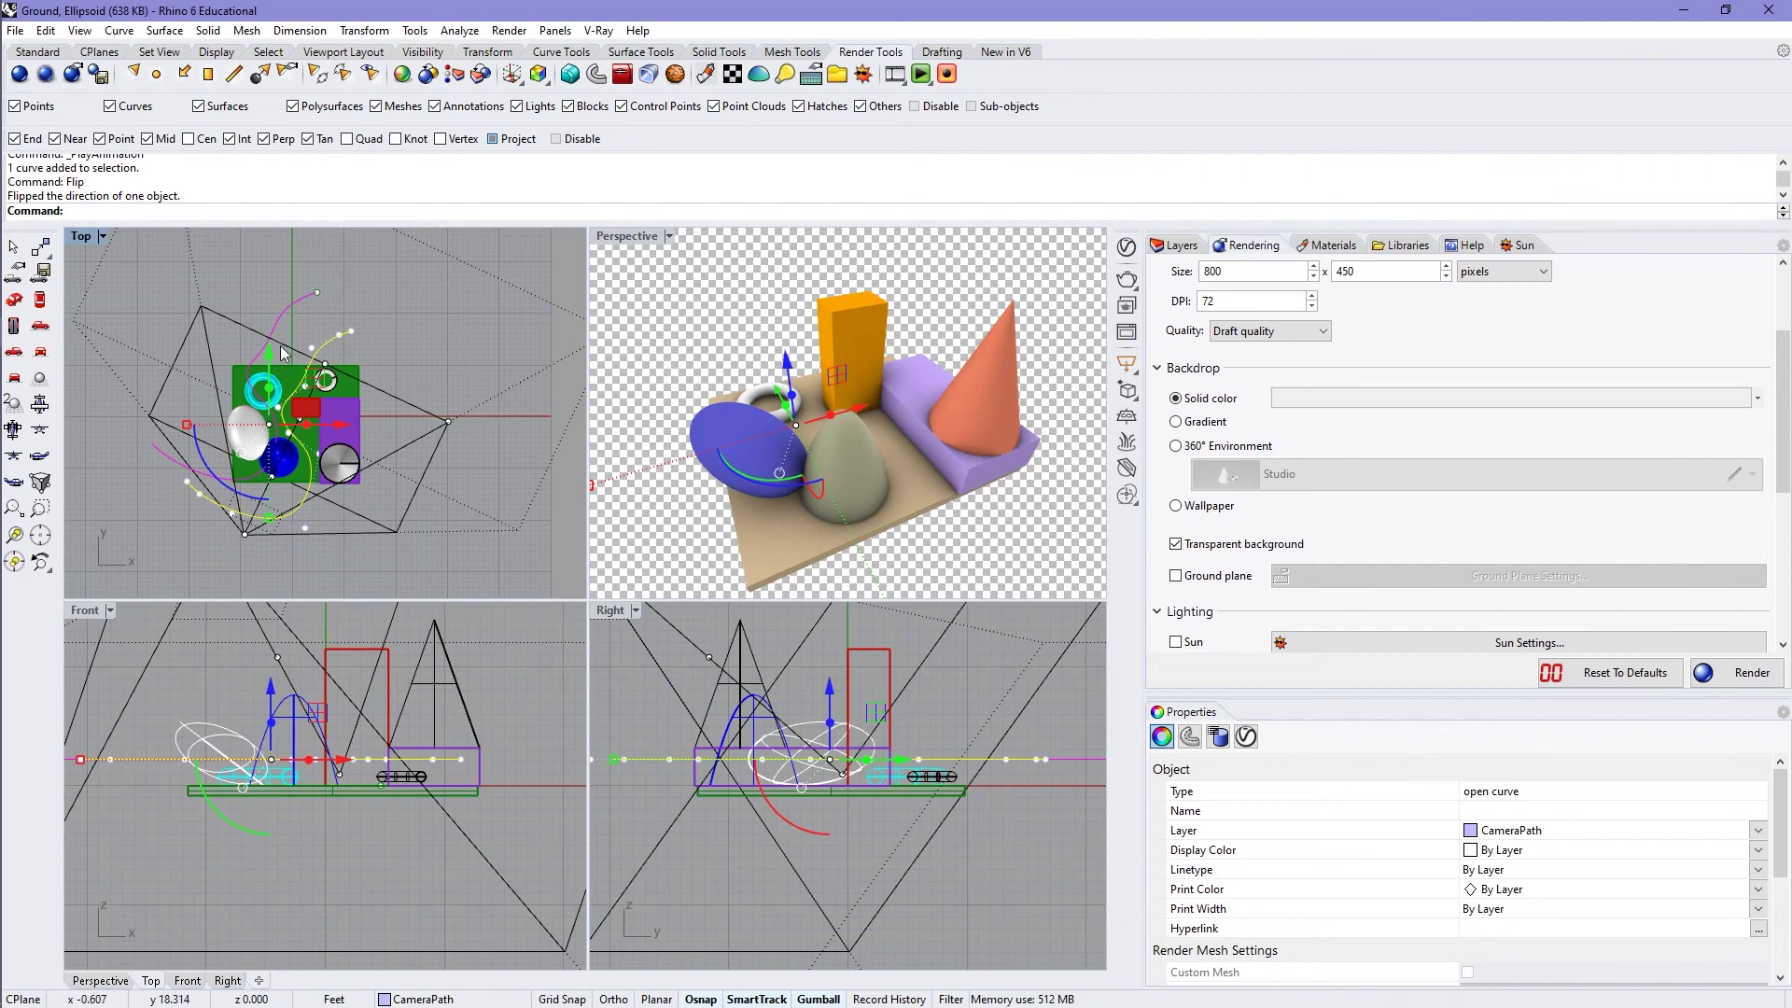
{"action": "left_click", "coordinate": [921, 74]}
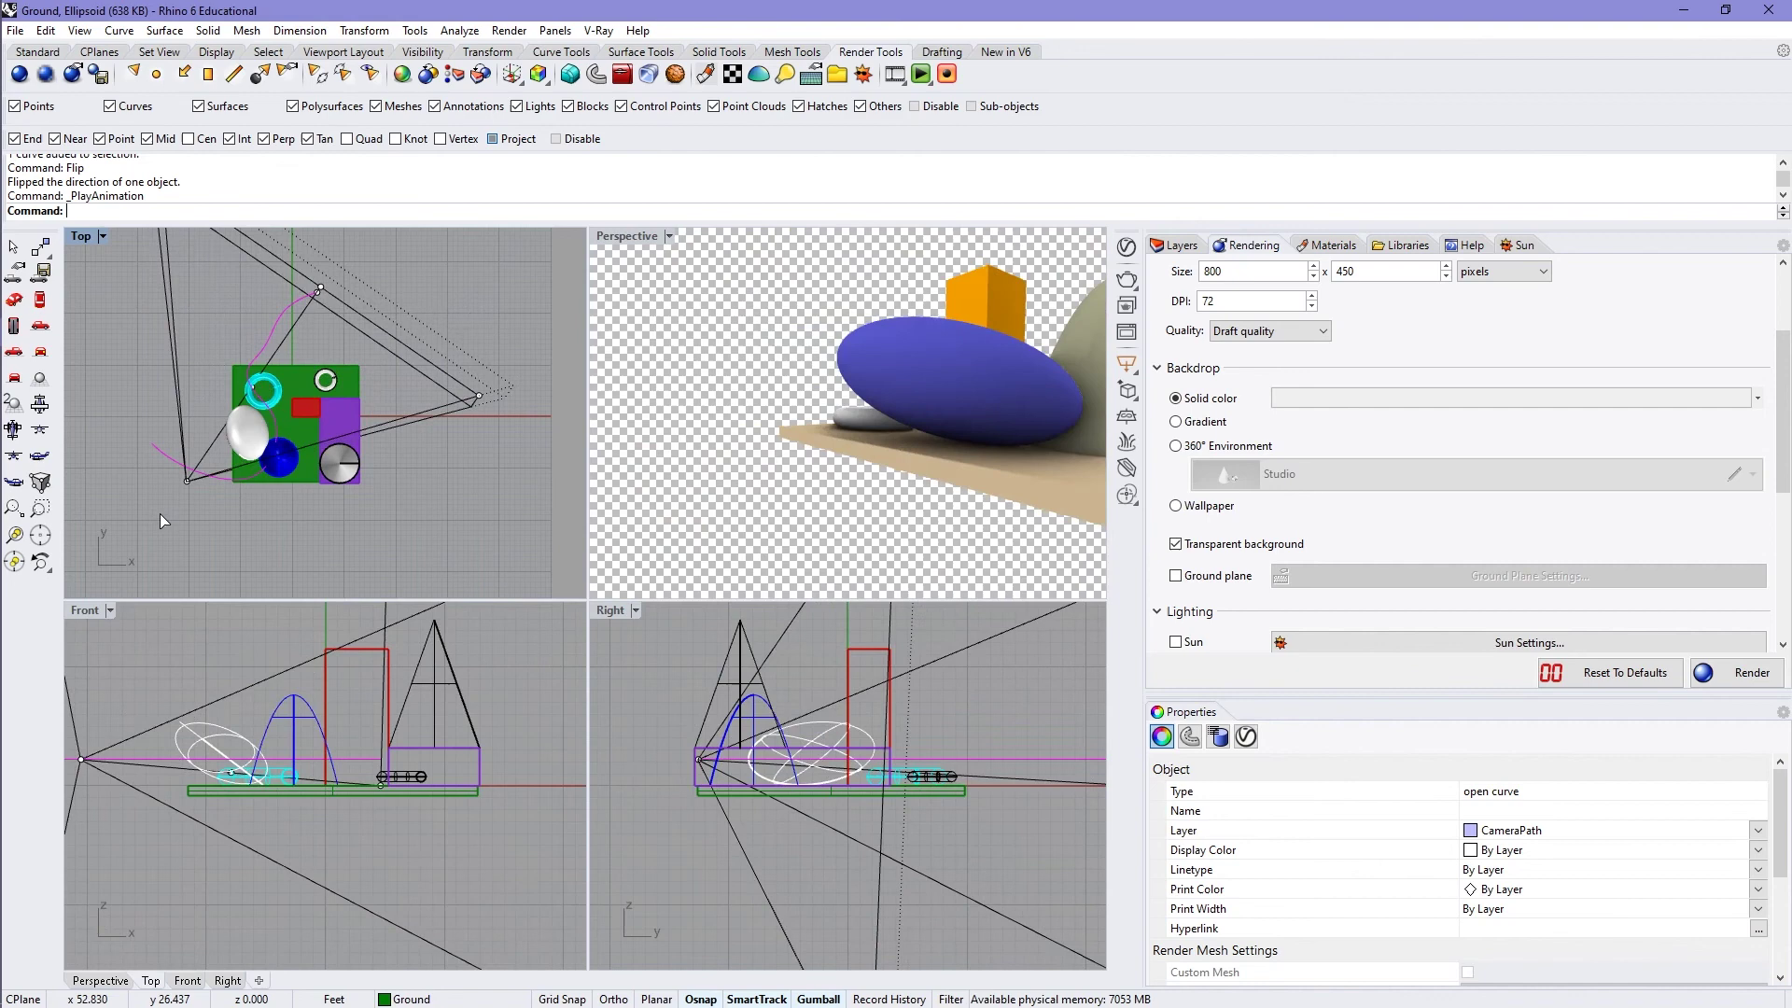
Move the target point from the magenta curve's upper end to just left of the model in the Top view and preview the animation
{"action": "left_click", "coordinate": [347, 289]}
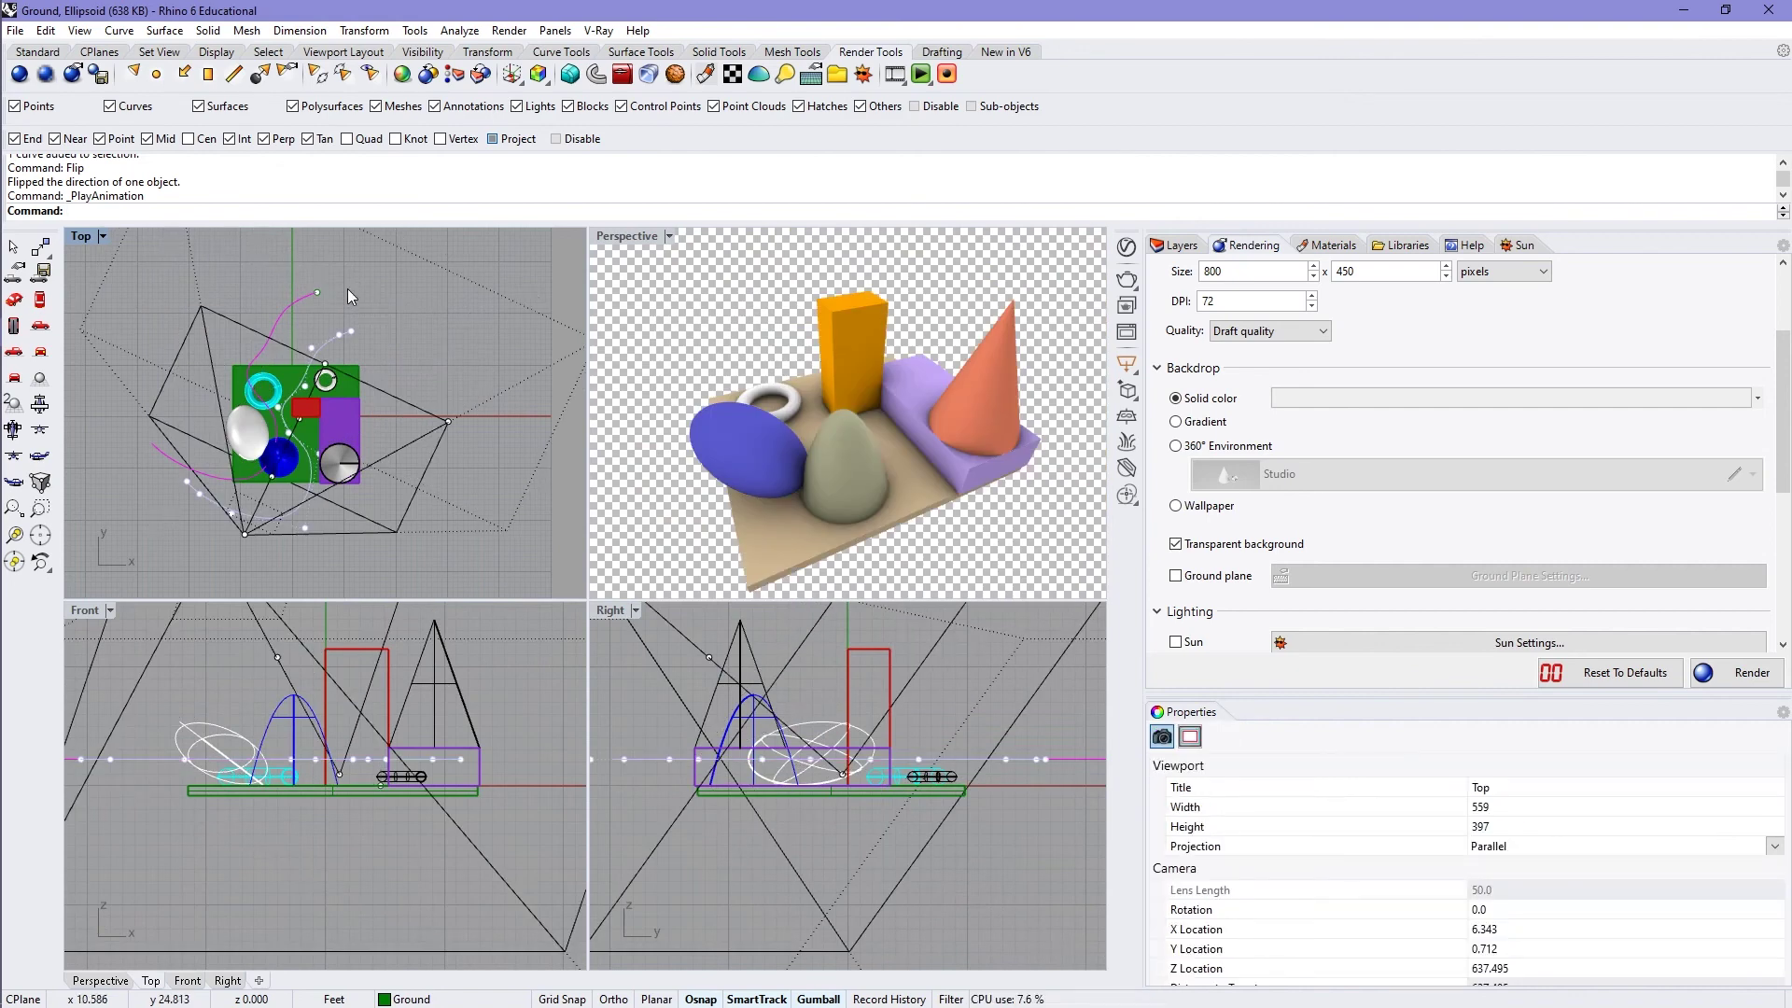
{"action": "key", "text": "Left"}
{"action": "key", "text": "Up"}
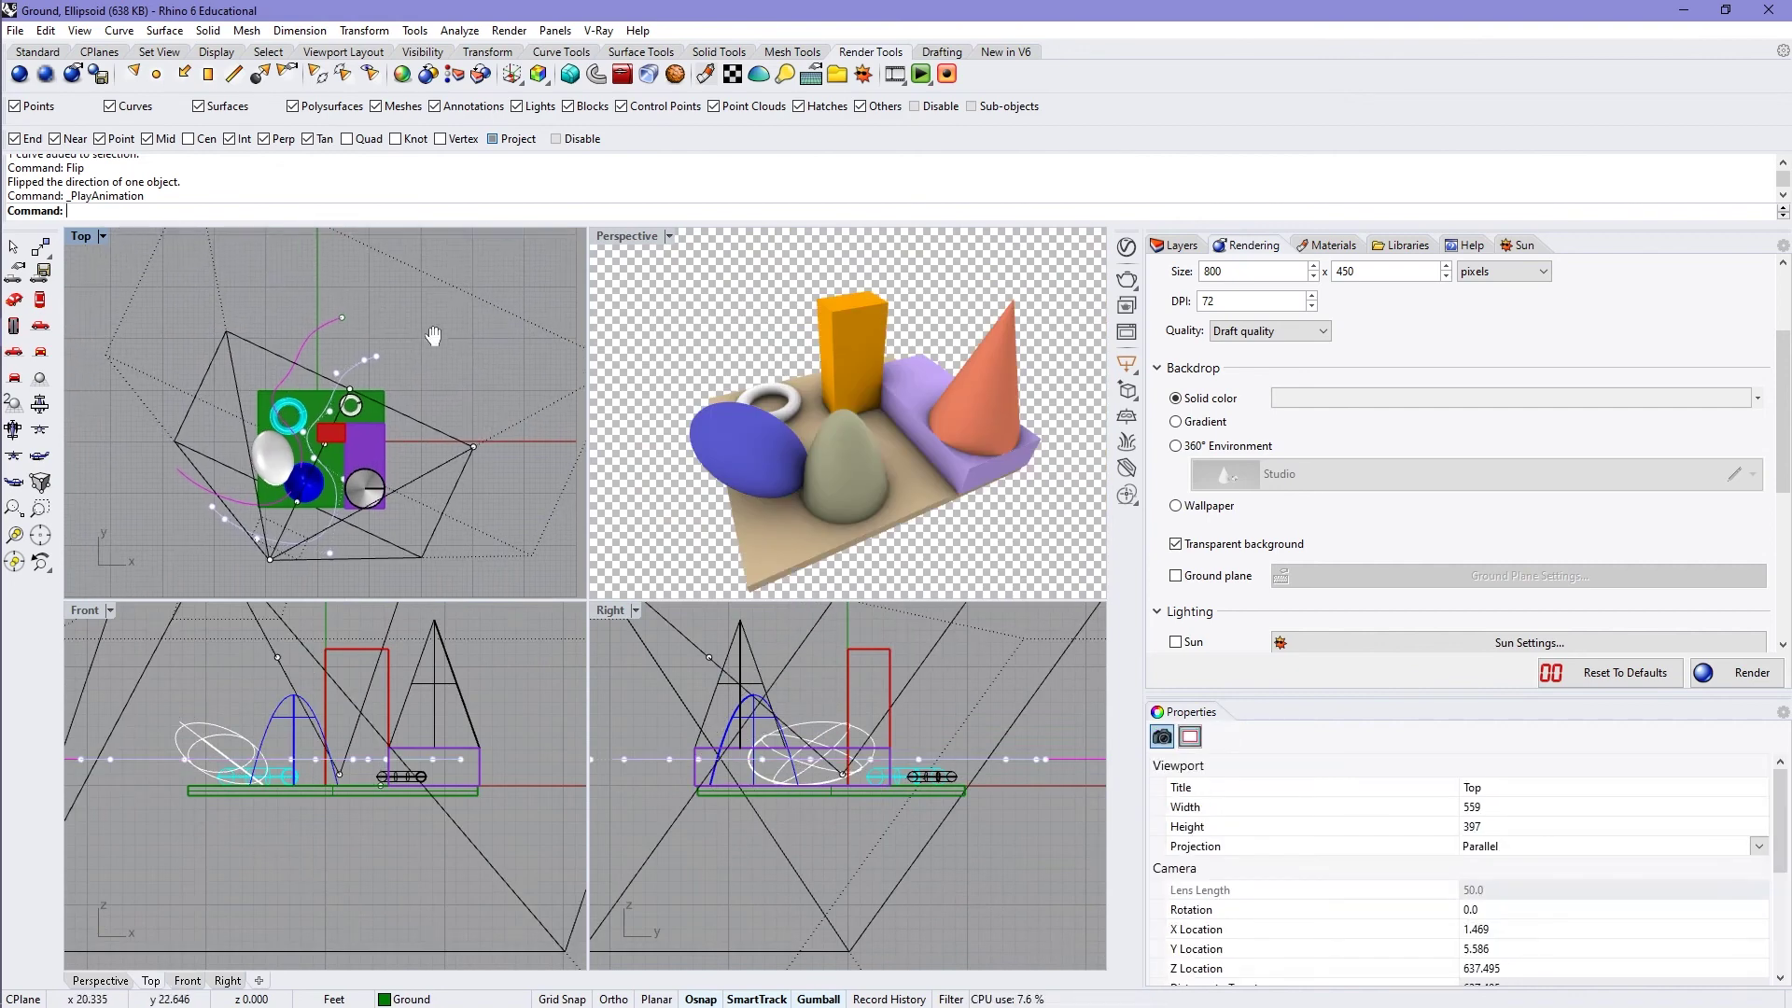
{"action": "left_click", "coordinate": [341, 316]}
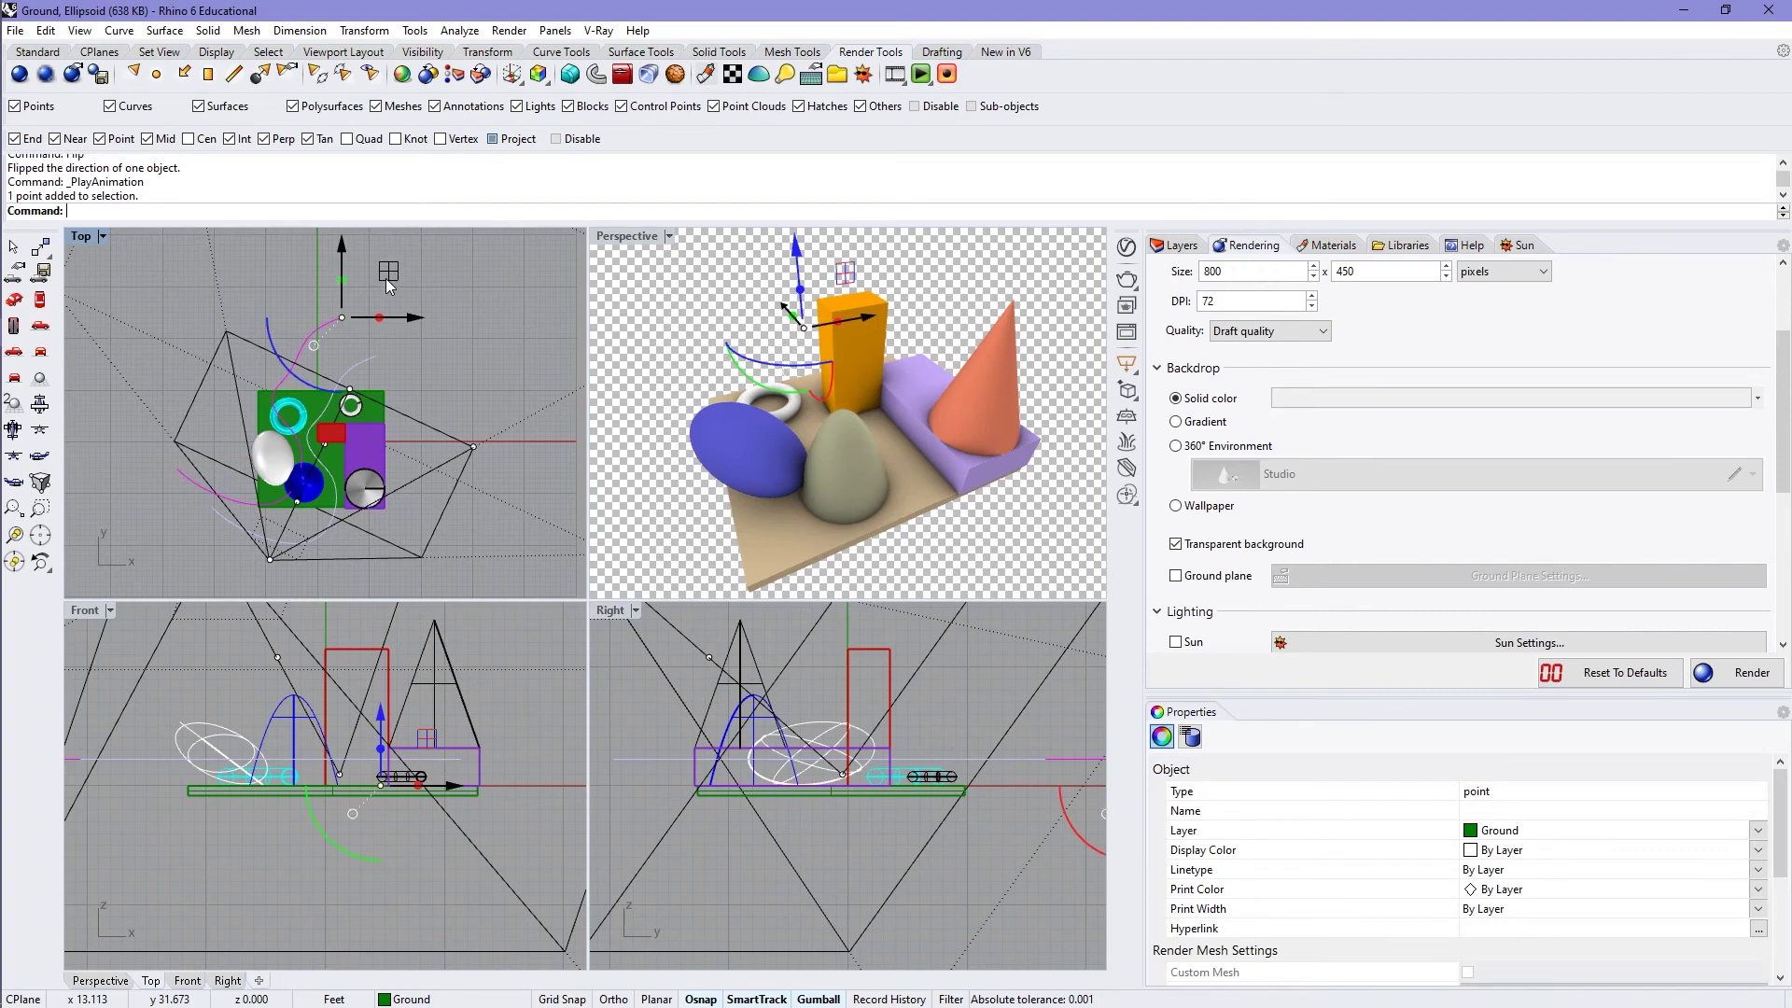
{"action": "left_click_drag", "start_coordinate": [342, 317], "coordinate": [155, 460]}
{"action": "left_click", "coordinate": [920, 75]}
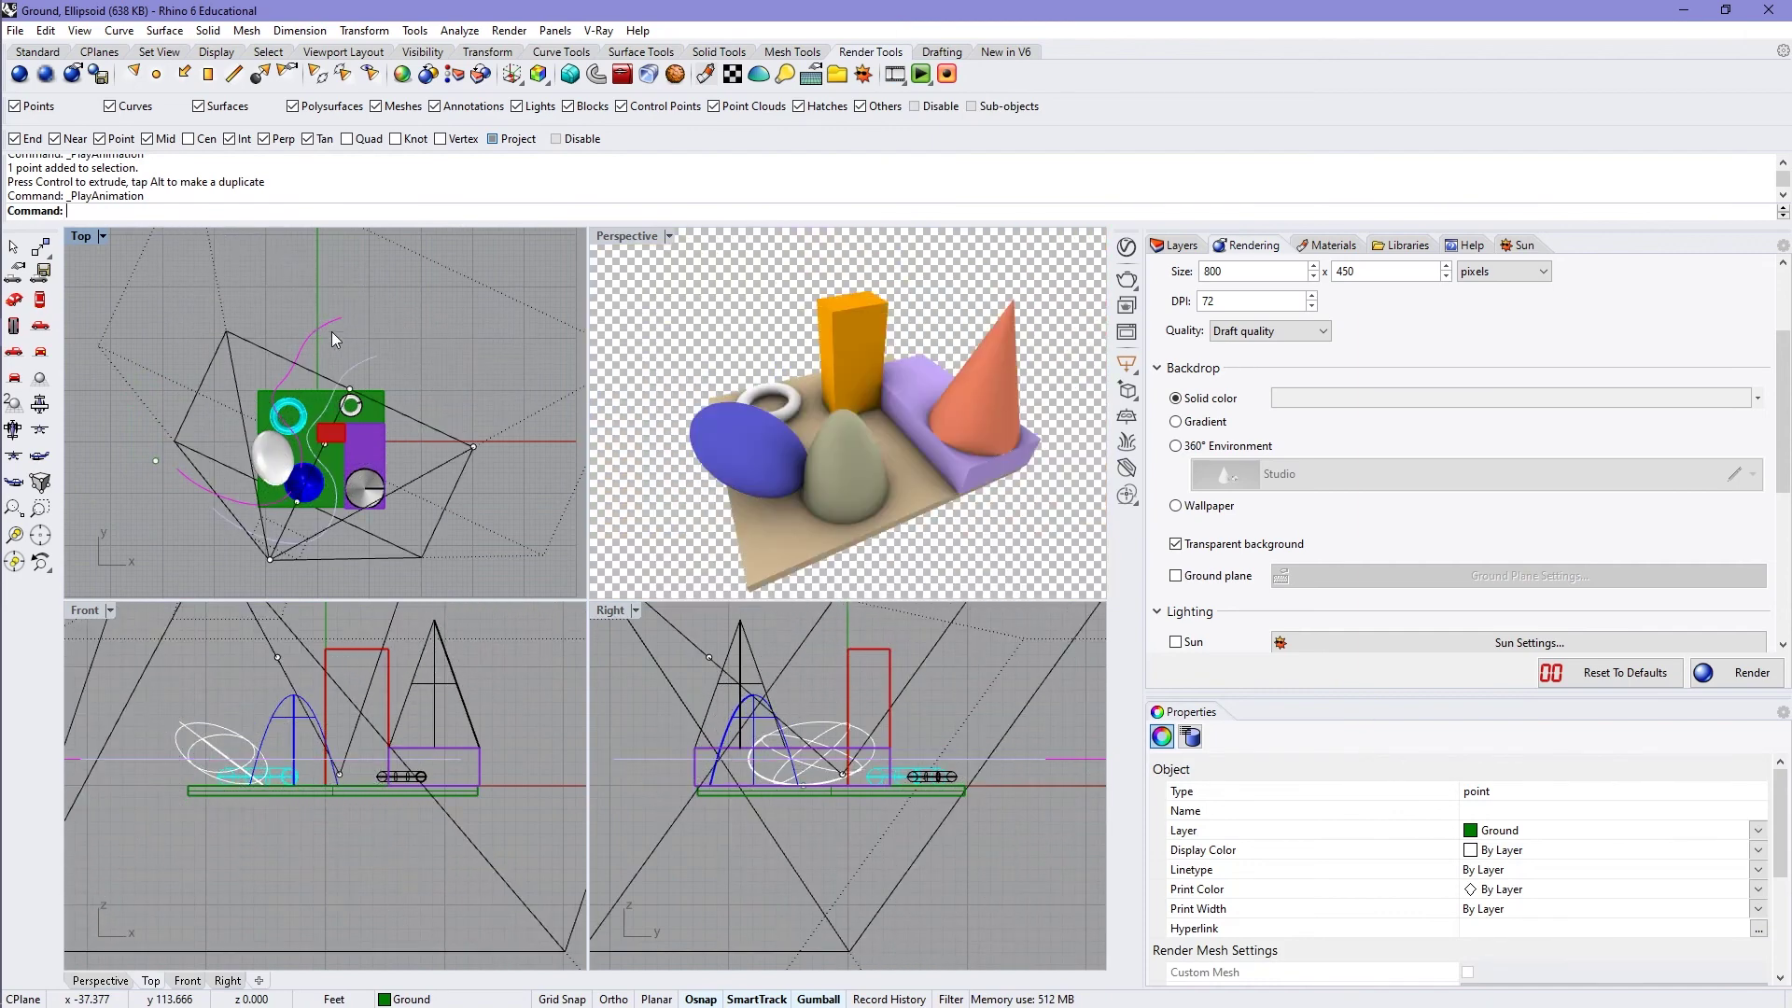
{"action": "left_click", "coordinate": [345, 323]}
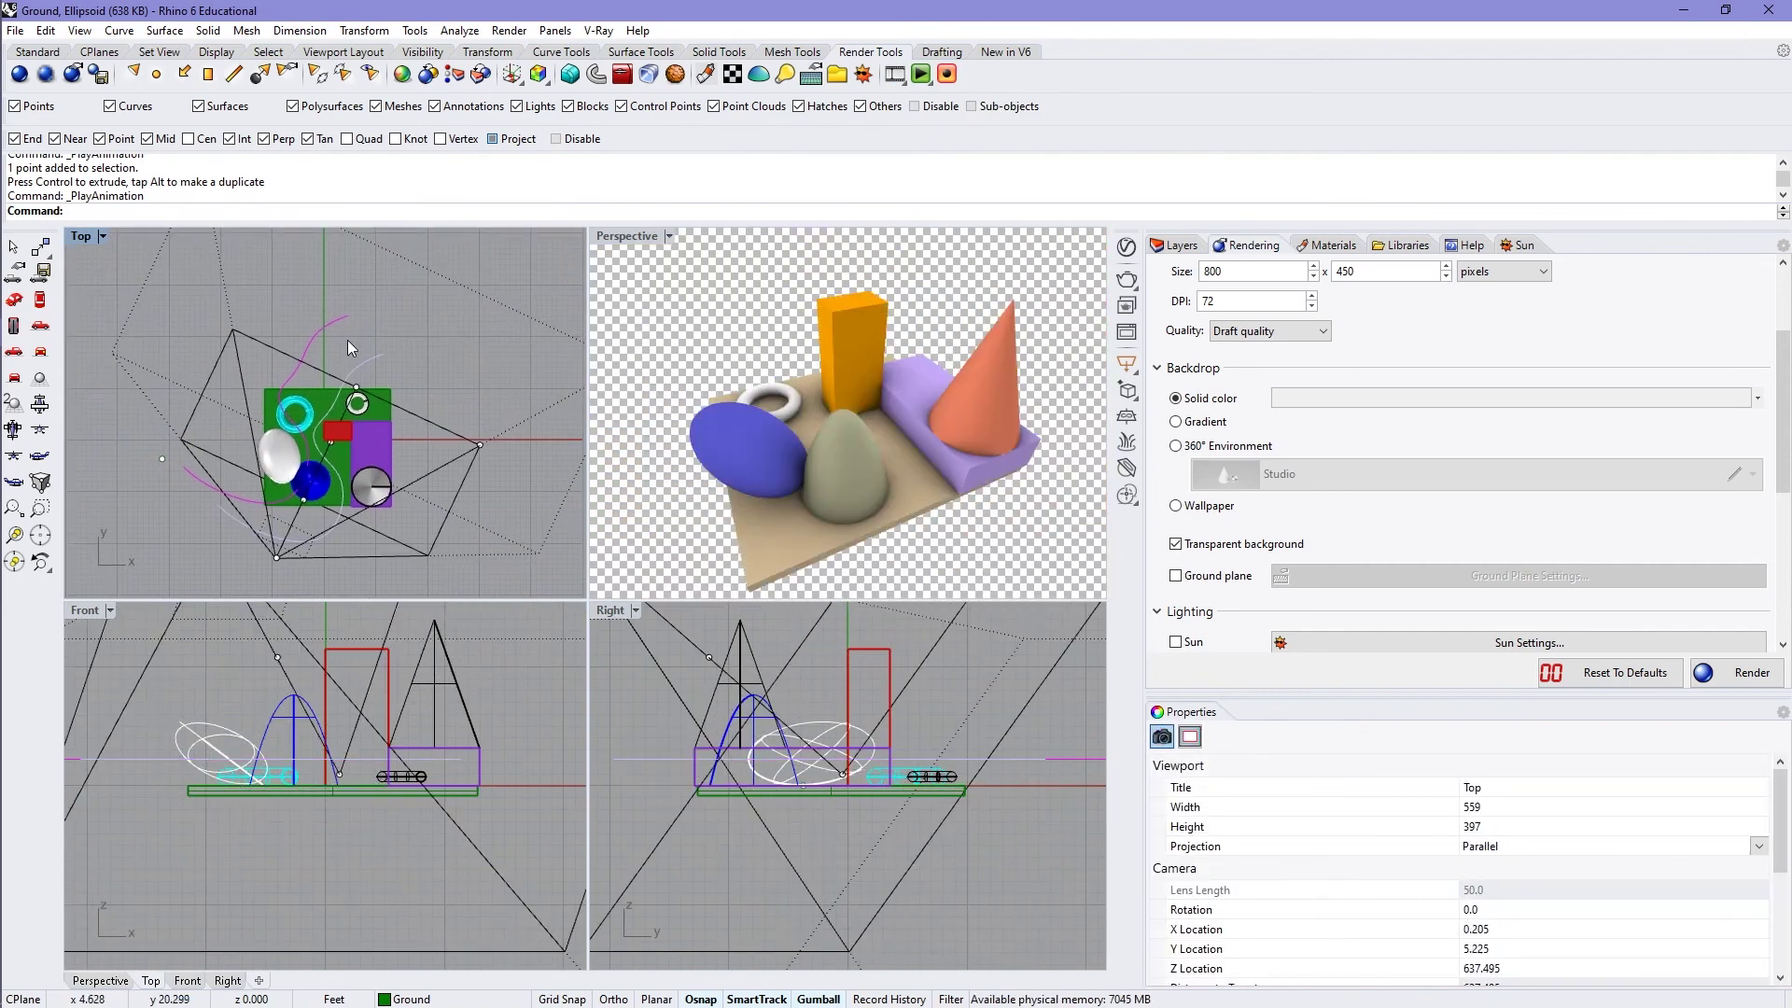
Set up and preview a fly-through animation named AnimTutorial along the CameraPath curve, with 30 PNG frames from the rendered Perspective viewport
{"action": "scroll", "coordinate": [325, 513], "scroll_direction": "down", "scroll_amount": 1}
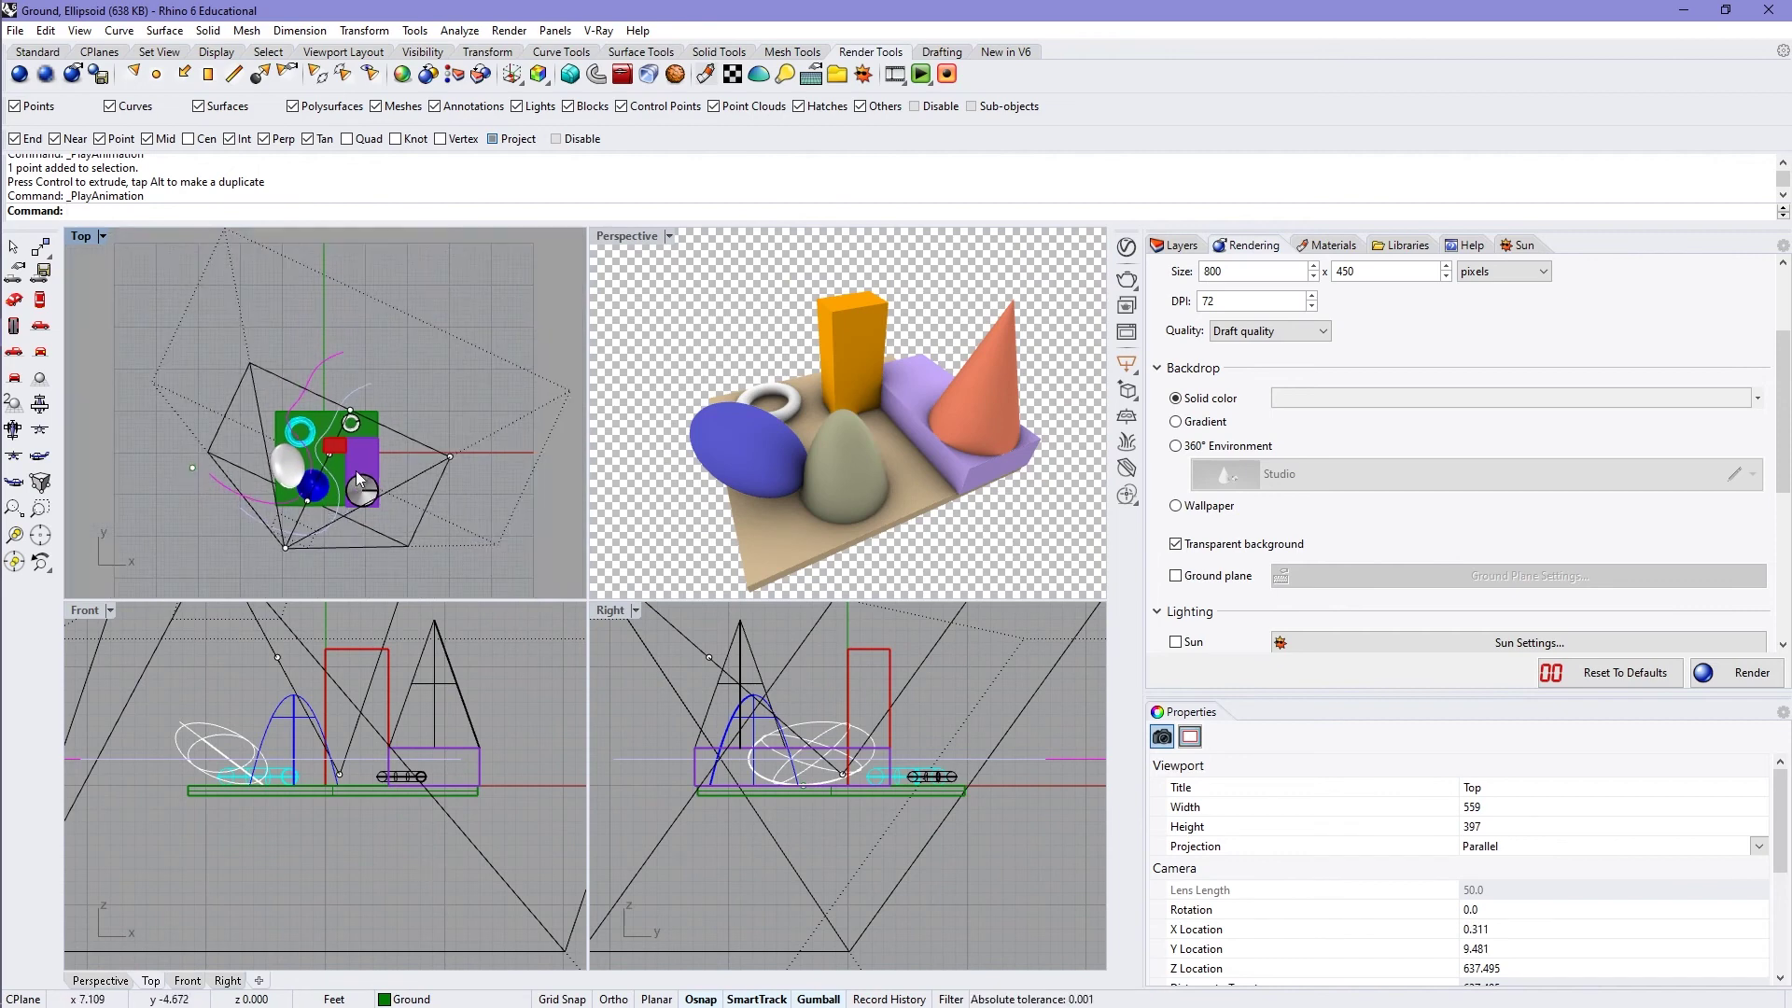
{"action": "left_click", "coordinate": [906, 83]}
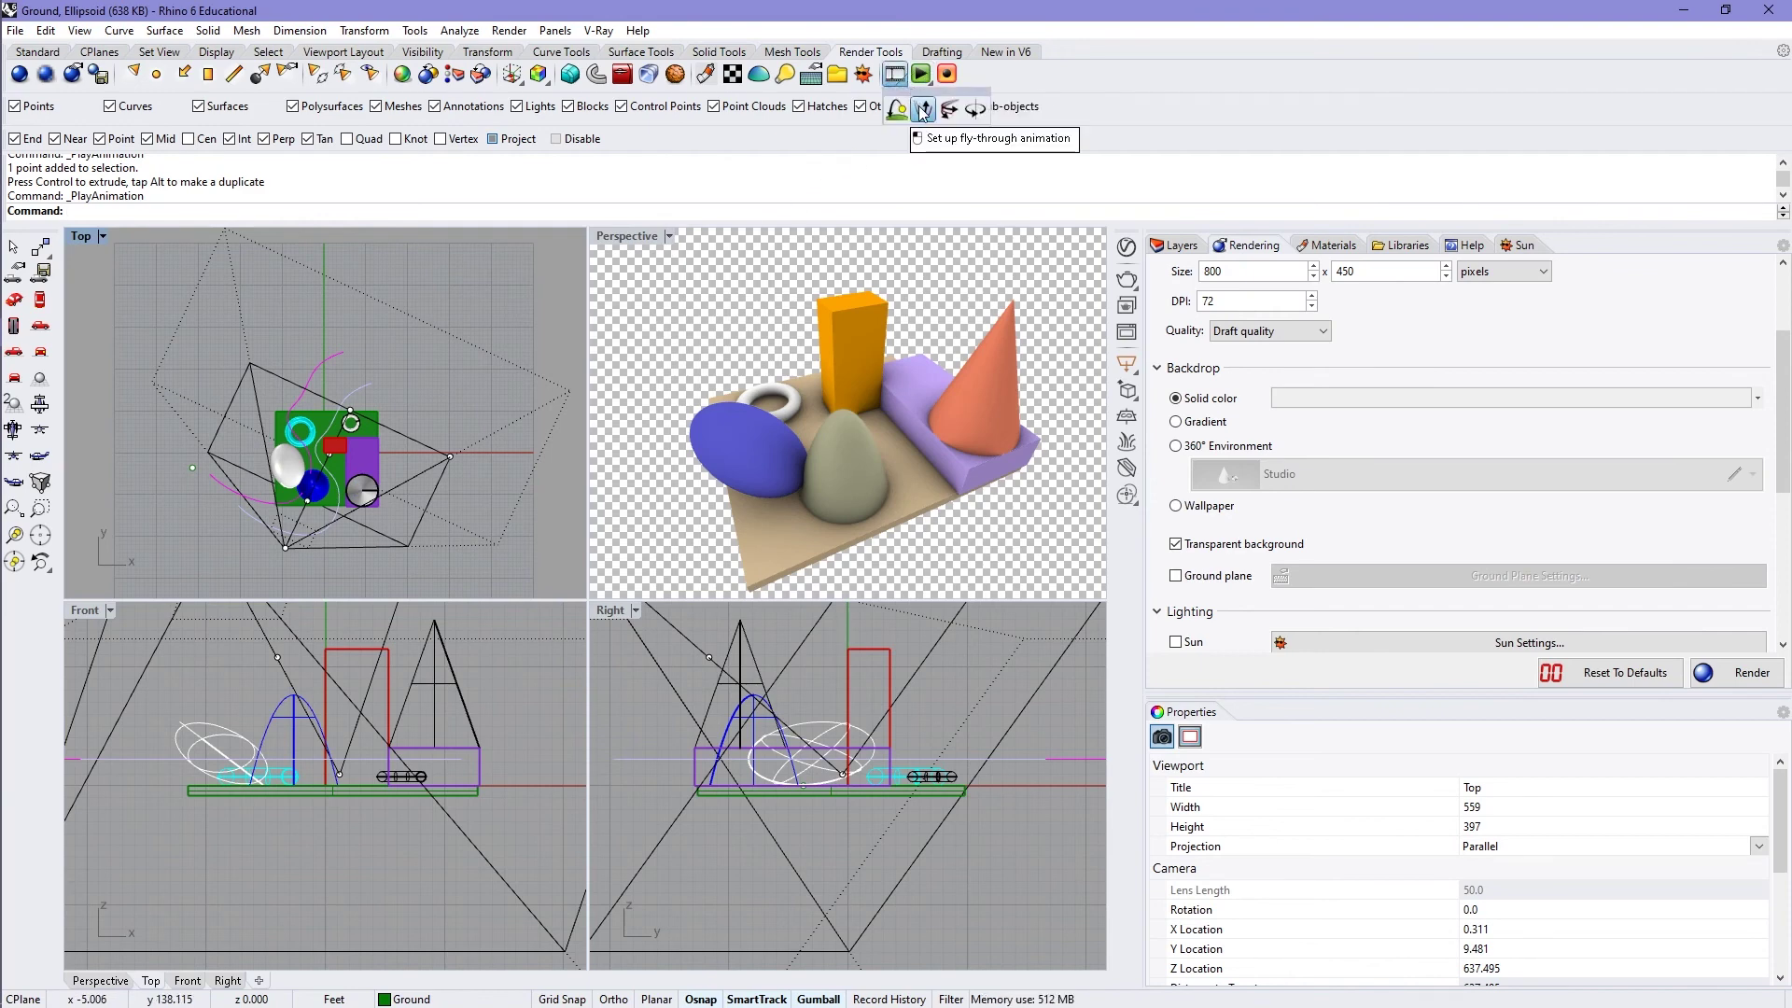
{"action": "left_click", "coordinate": [922, 110]}
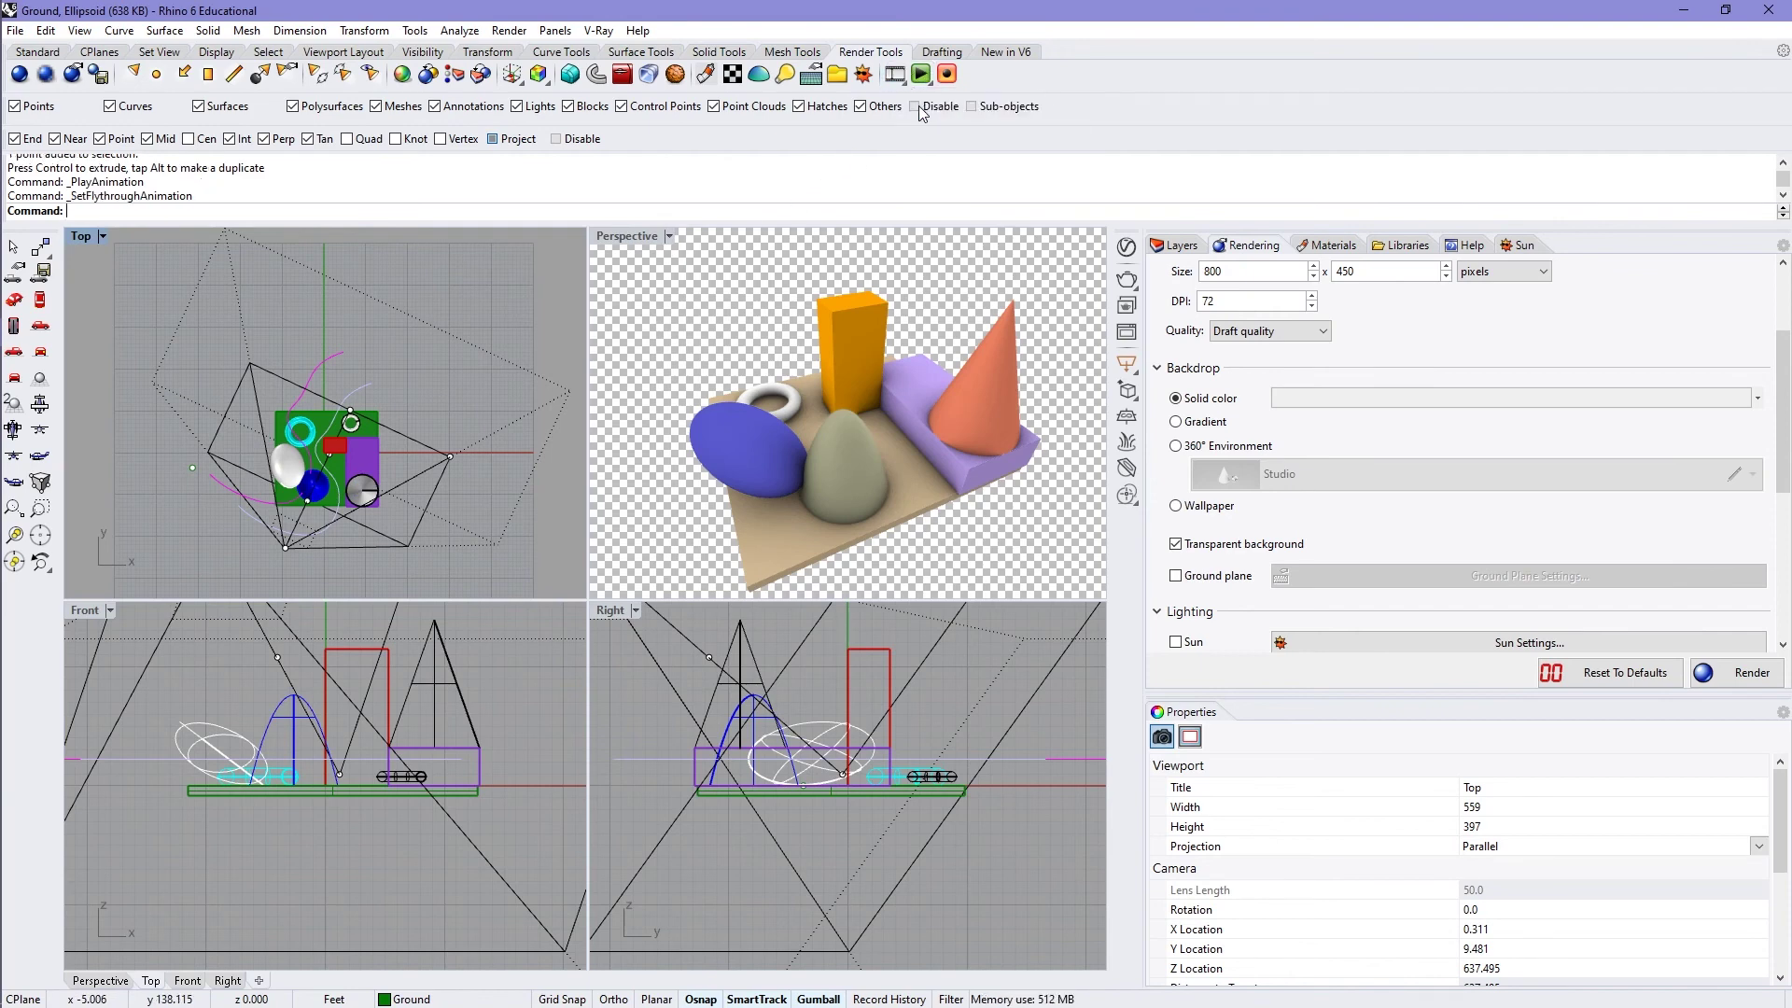
{"action": "left_click", "coordinate": [243, 512]}
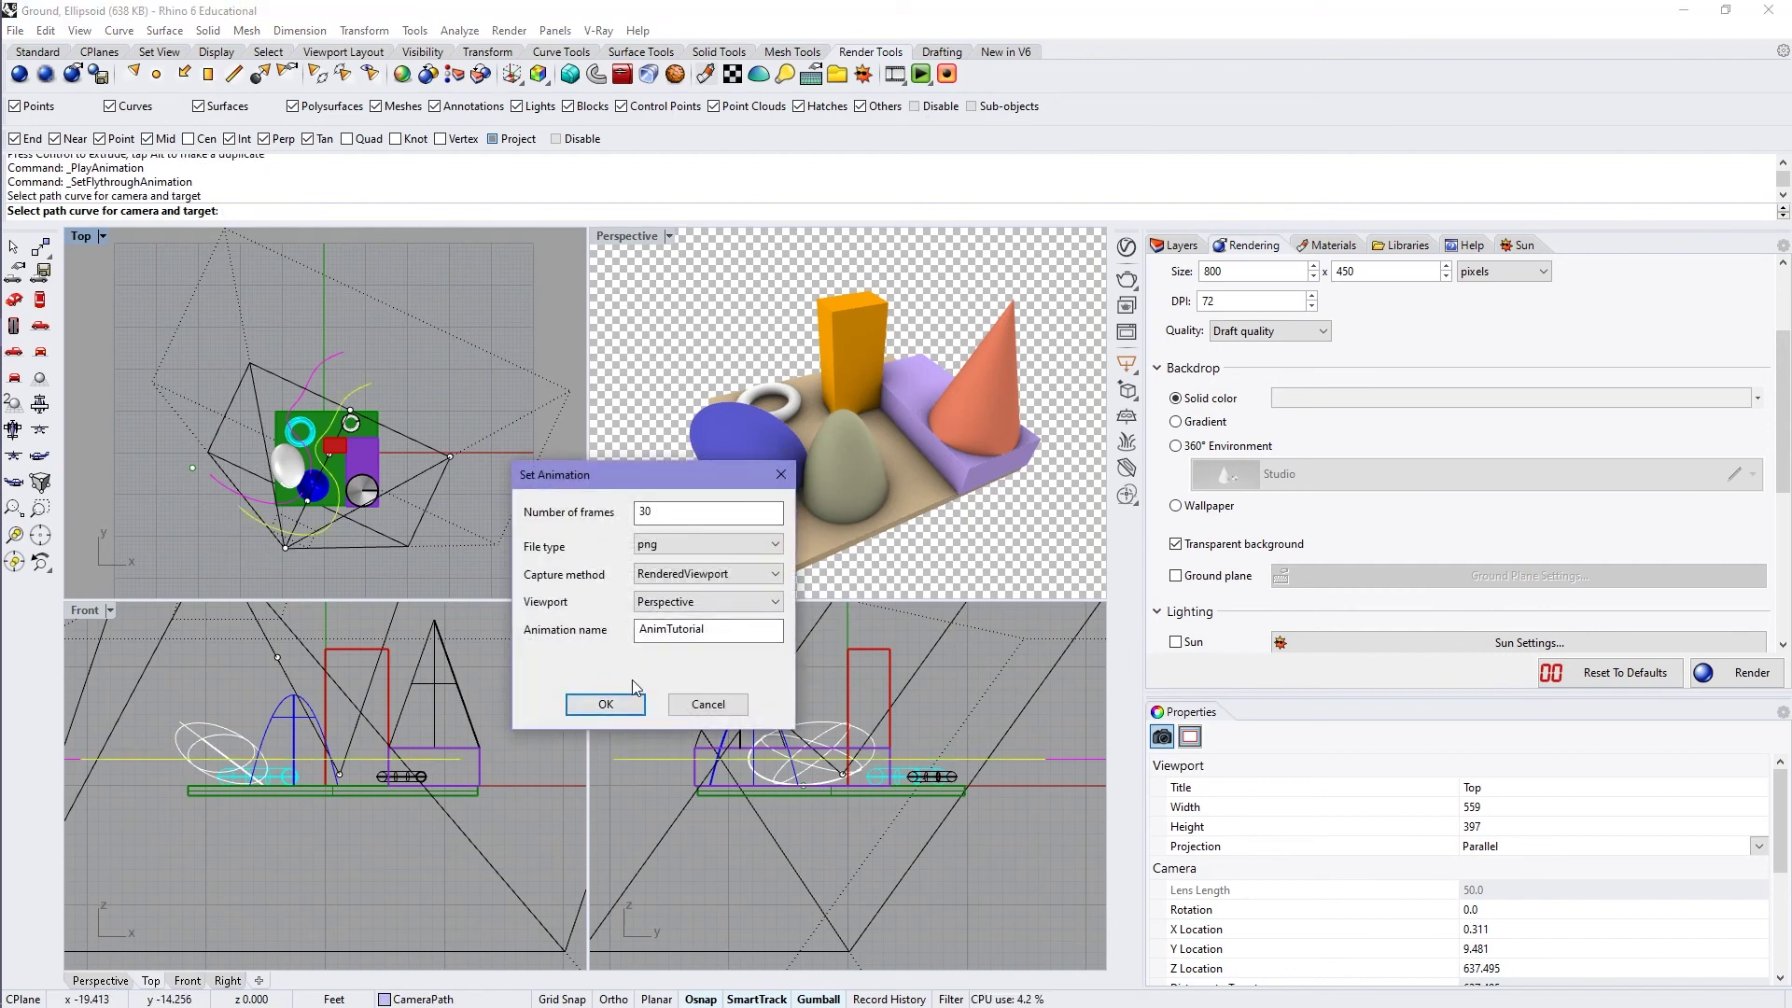
{"action": "left_click", "coordinate": [614, 704]}
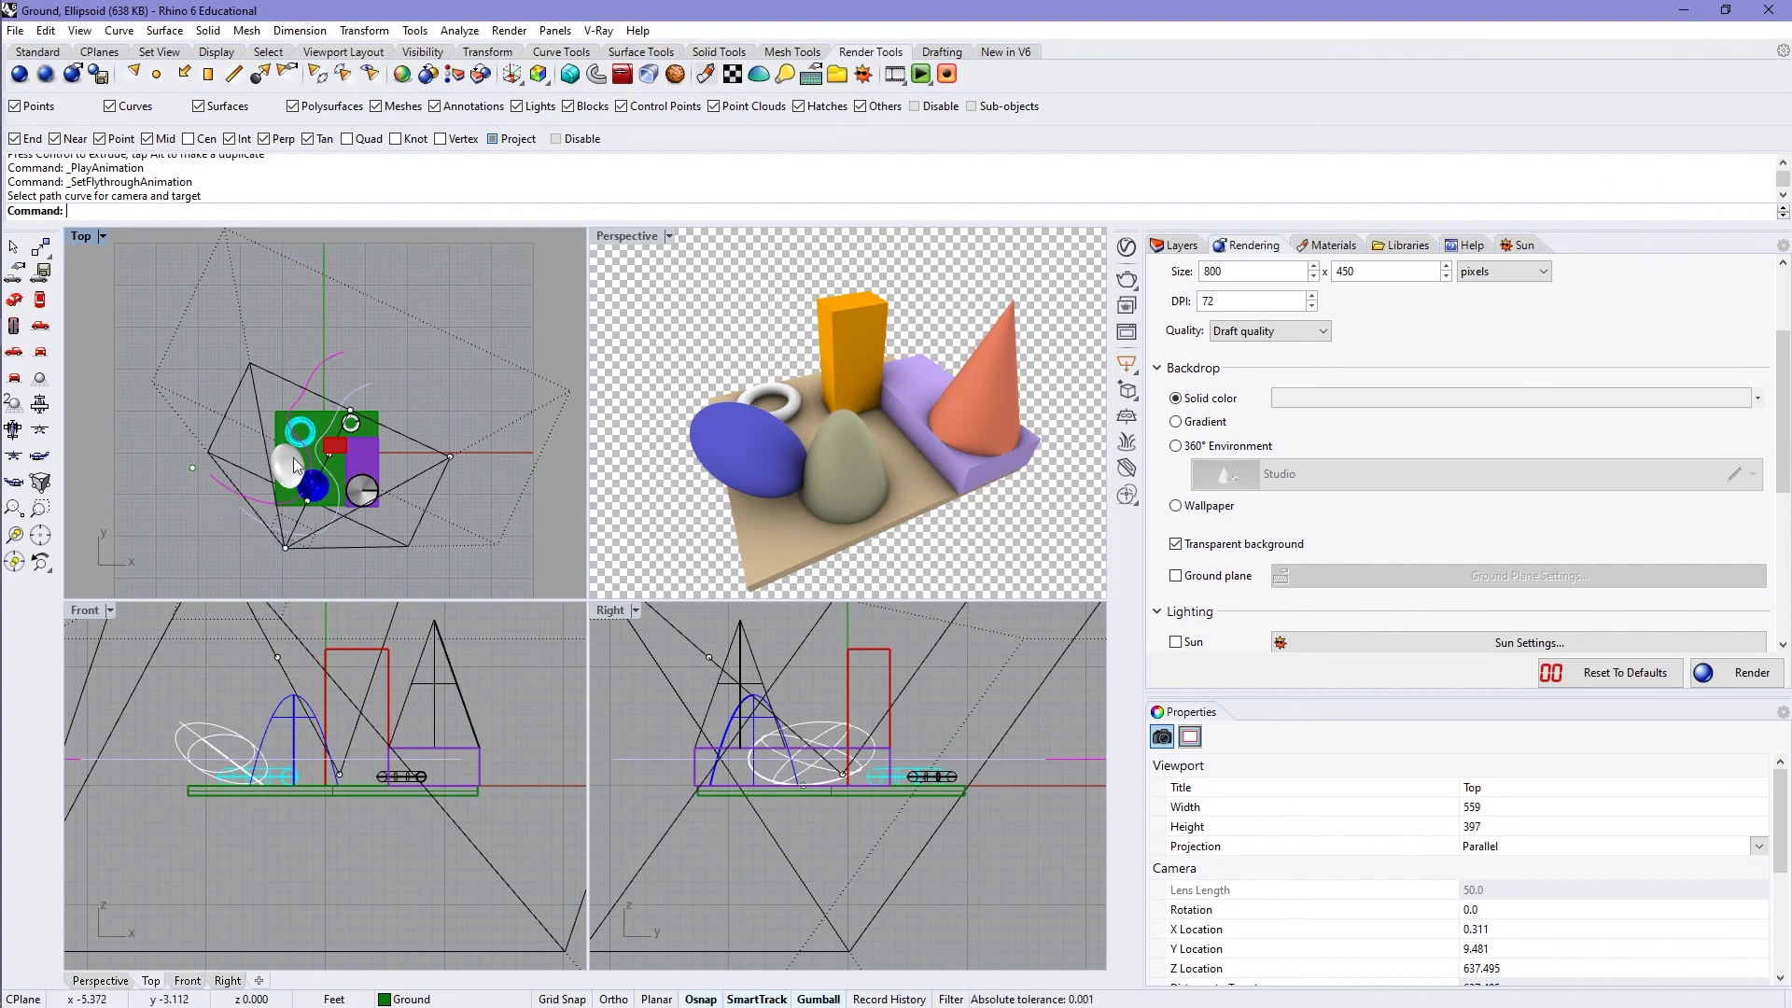
{"action": "left_click", "coordinate": [920, 74]}
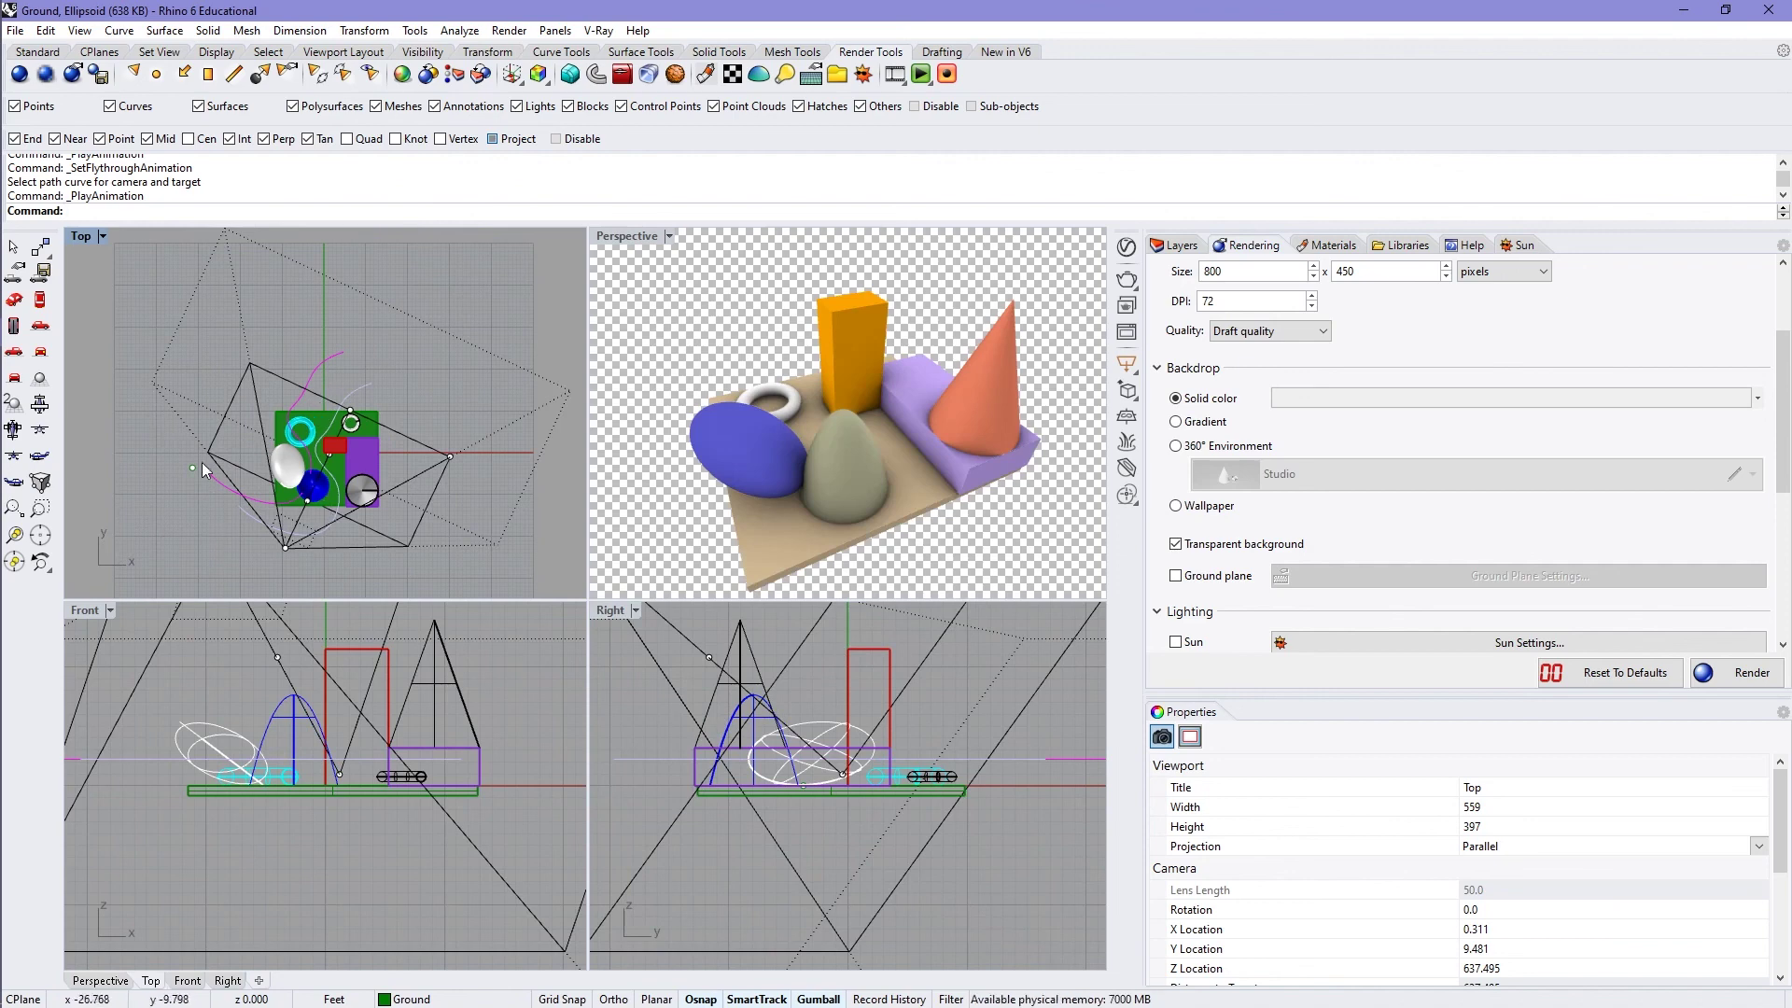
Flip the direction of the CameraPath curve and preview the fly-through along the reversed path
{"action": "left_click", "coordinate": [366, 386]}
{"action": "type", "text": "flip"}
{"action": "key", "text": "Return"}
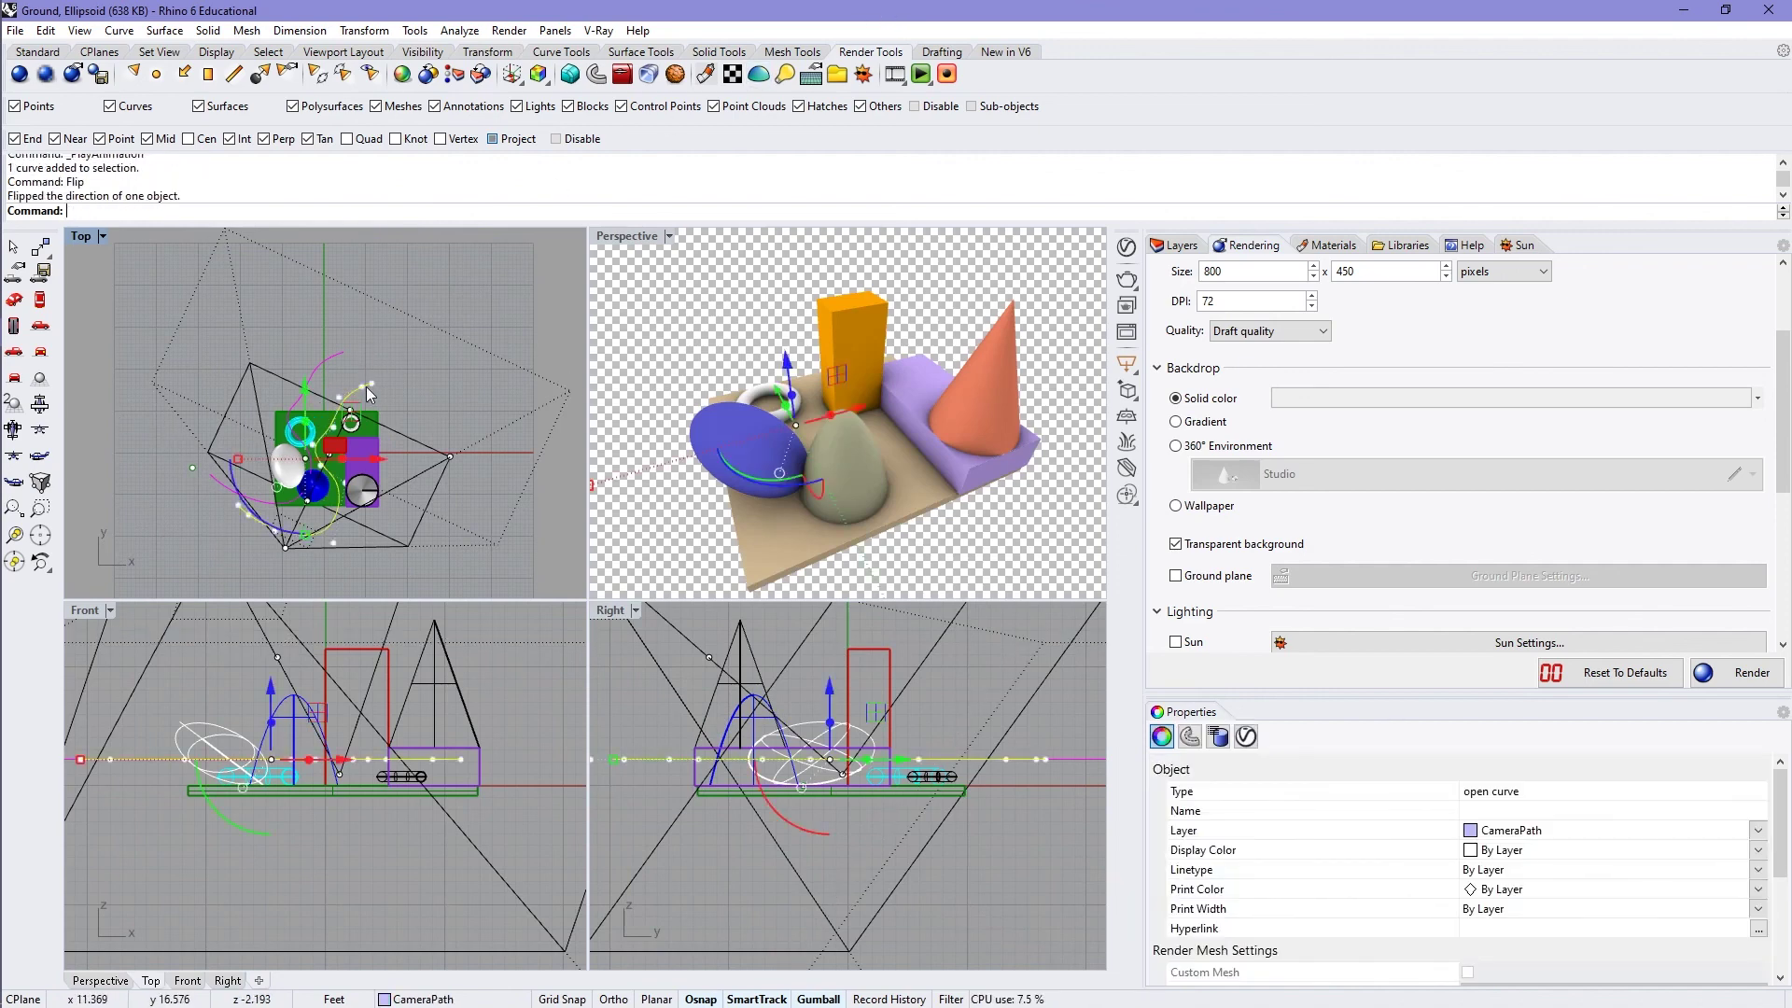
{"action": "left_click", "coordinate": [920, 75]}
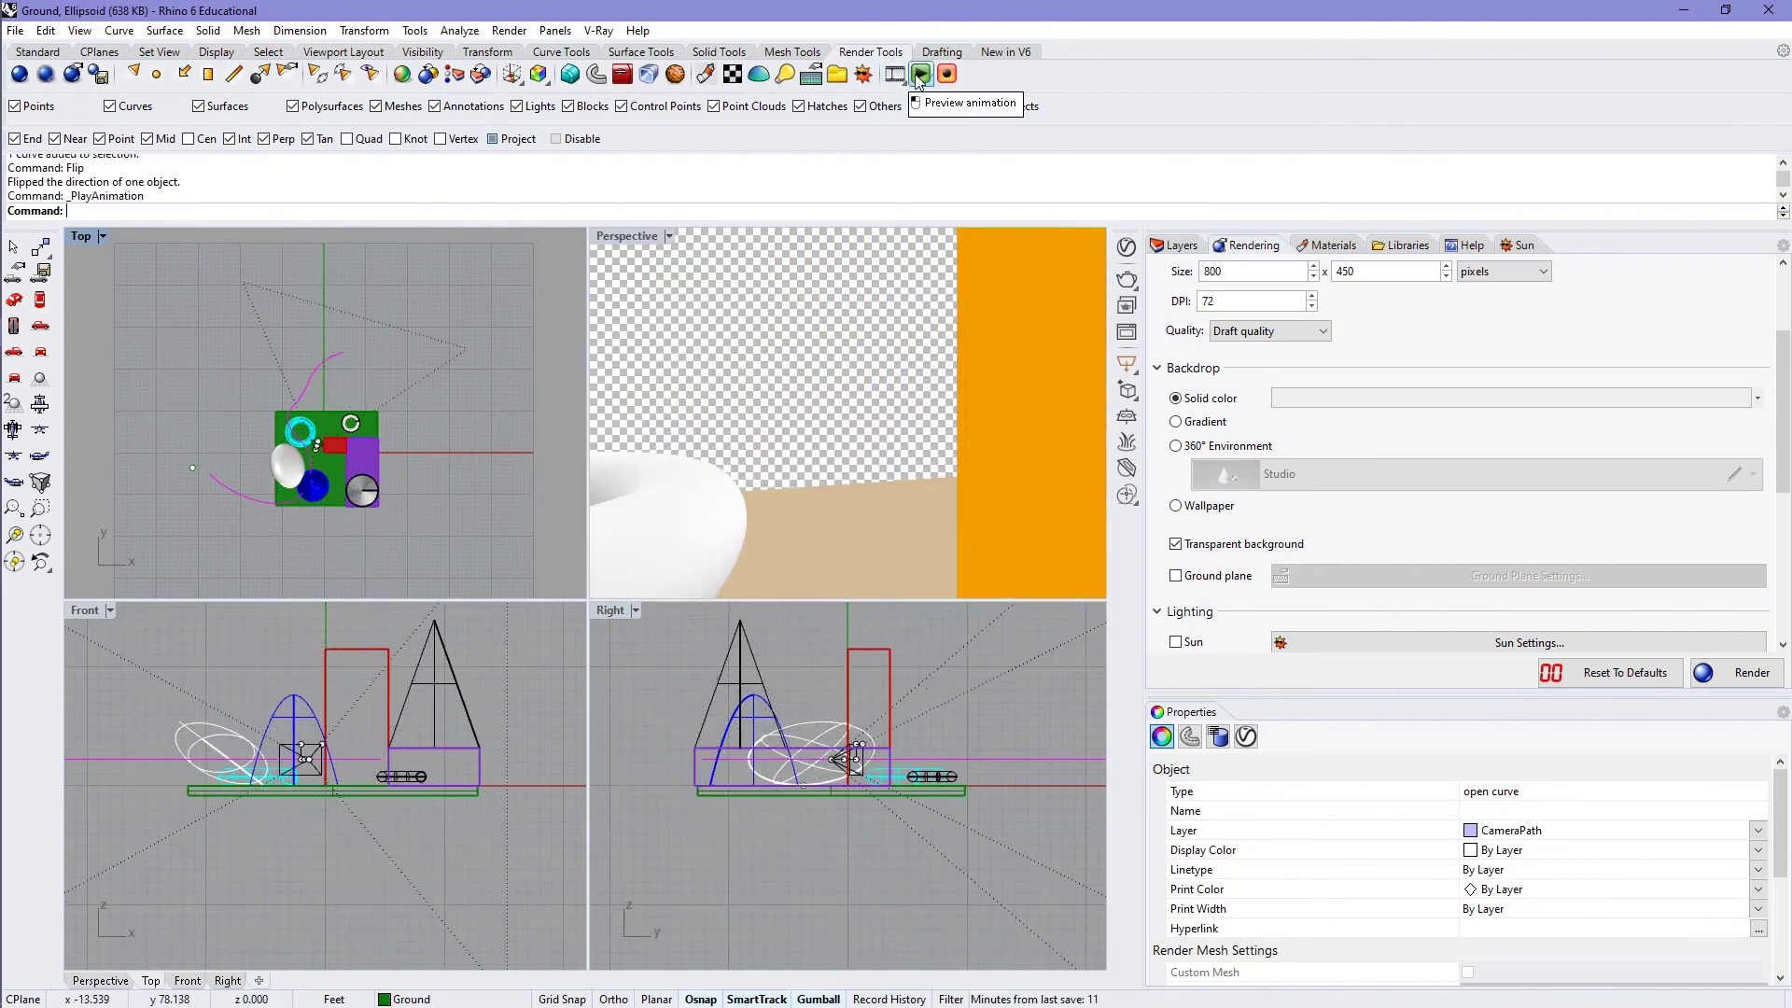
{"action": "left_click", "coordinate": [920, 74]}
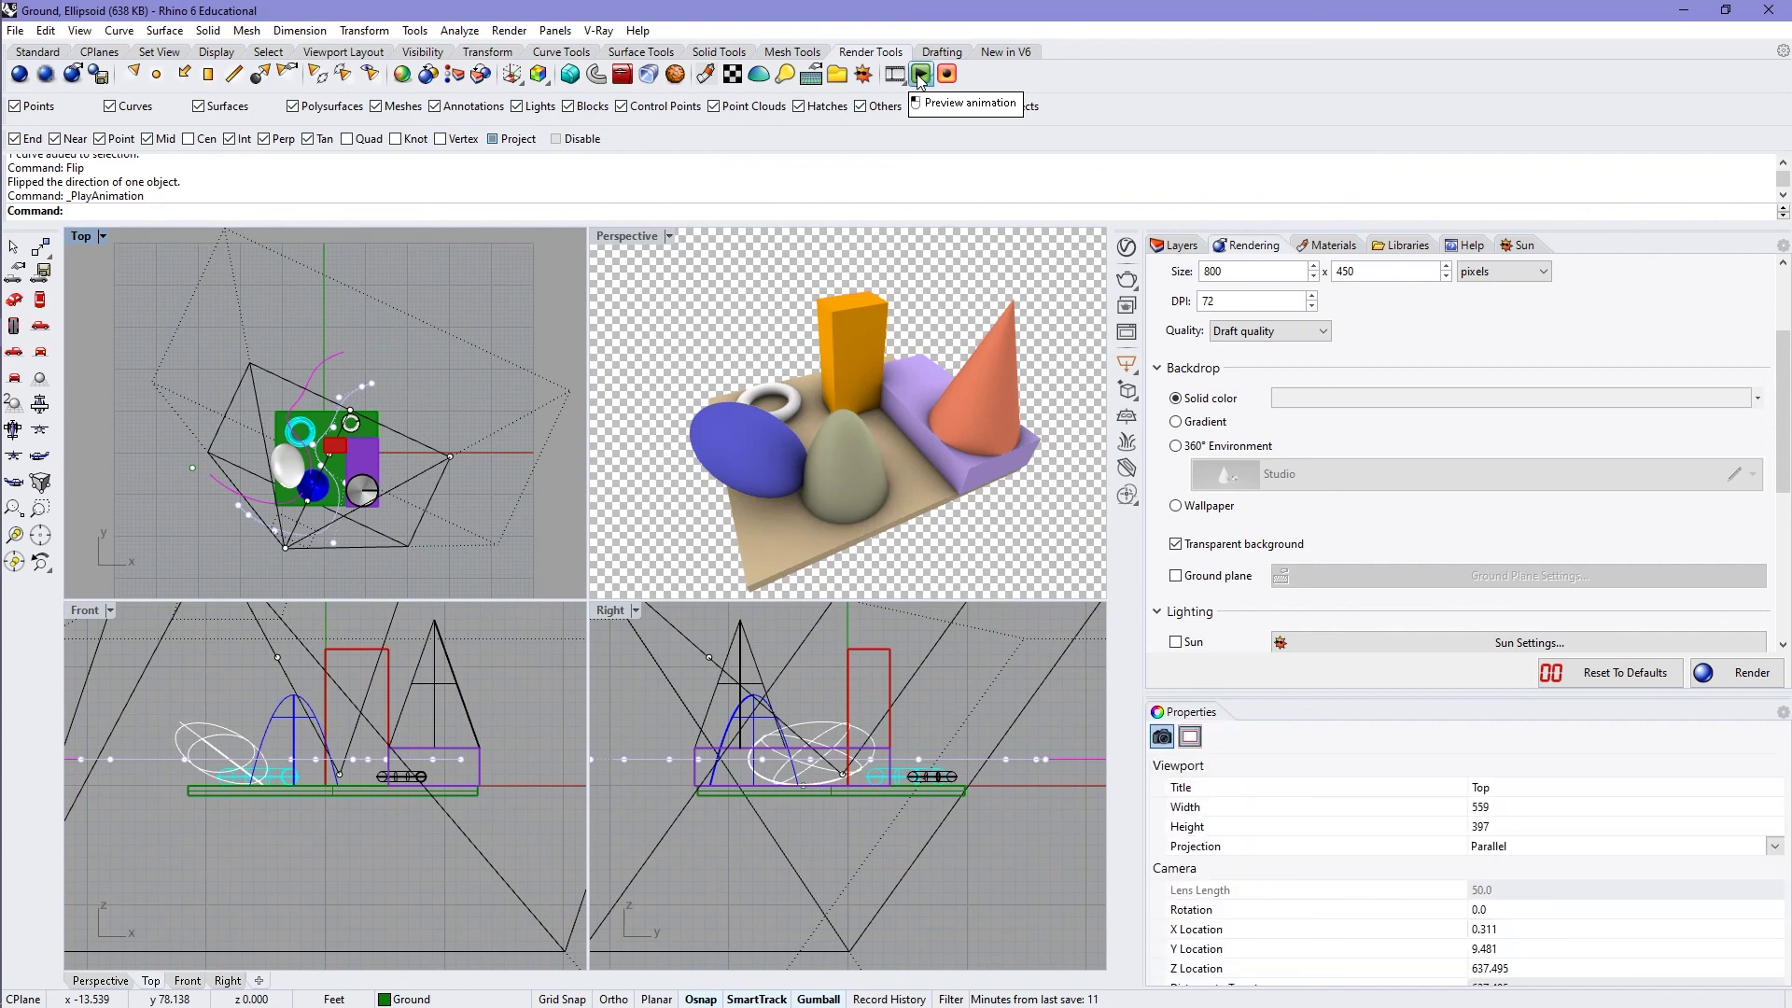